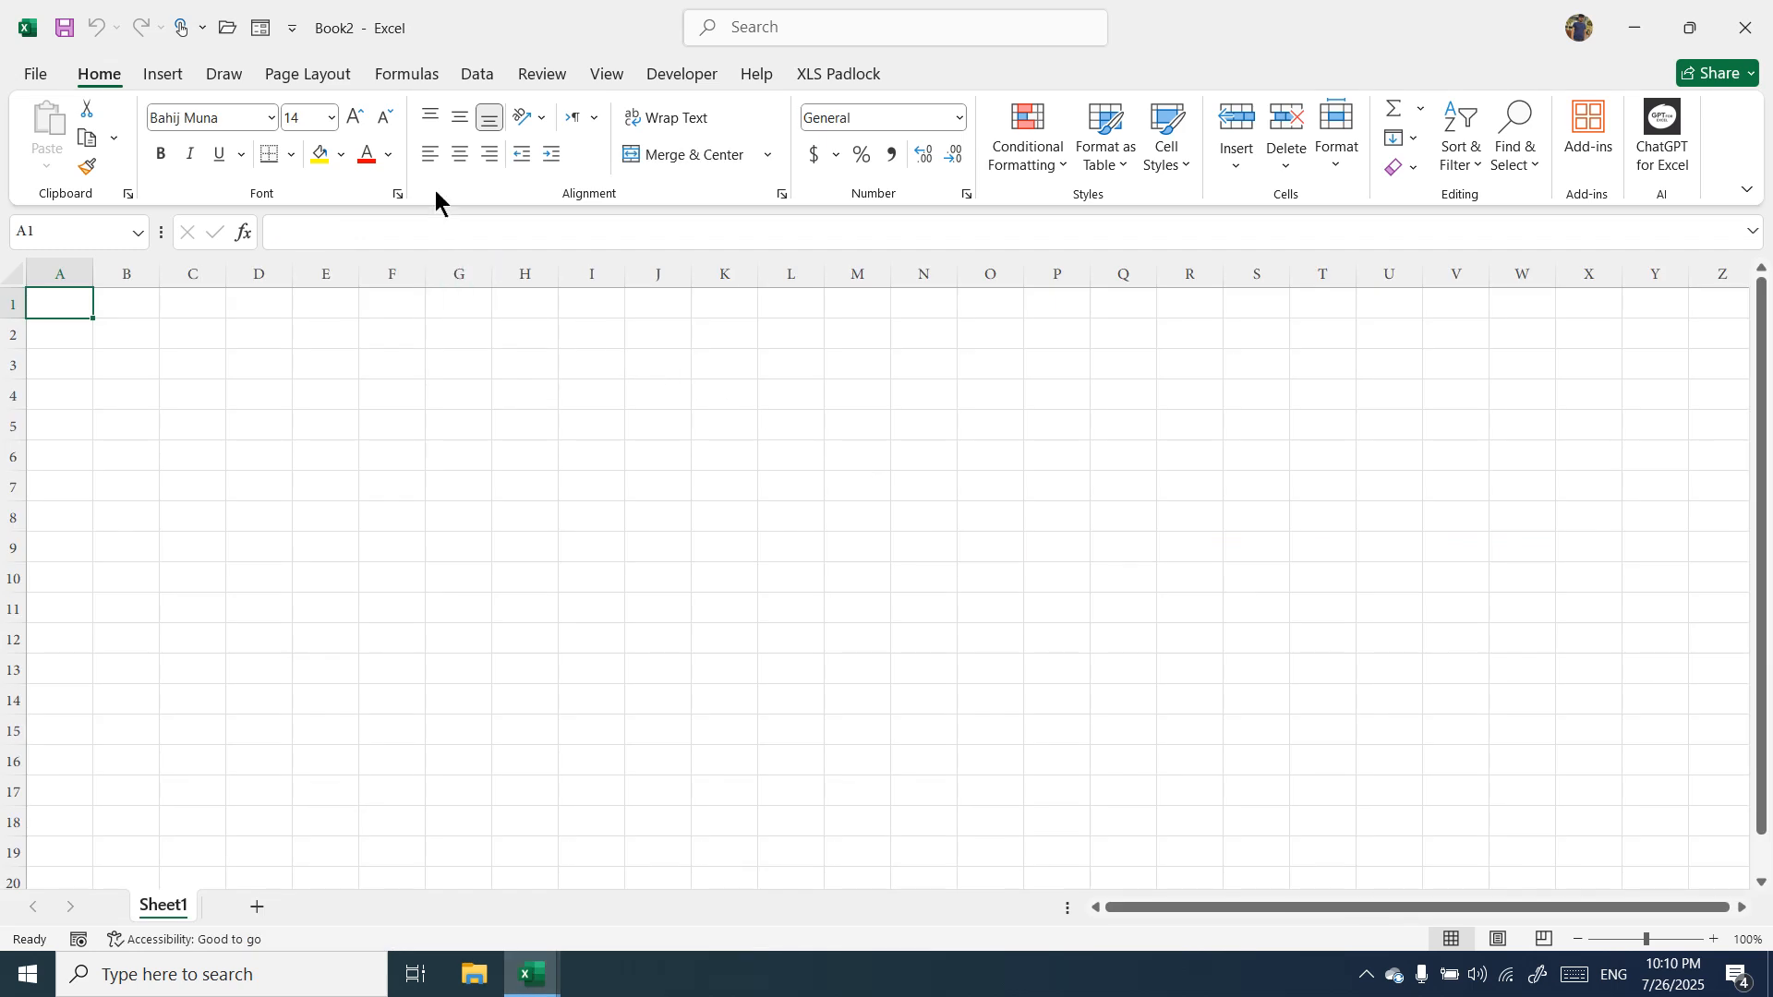
Set the sheet's direction to right-to-left.
click(310, 80)
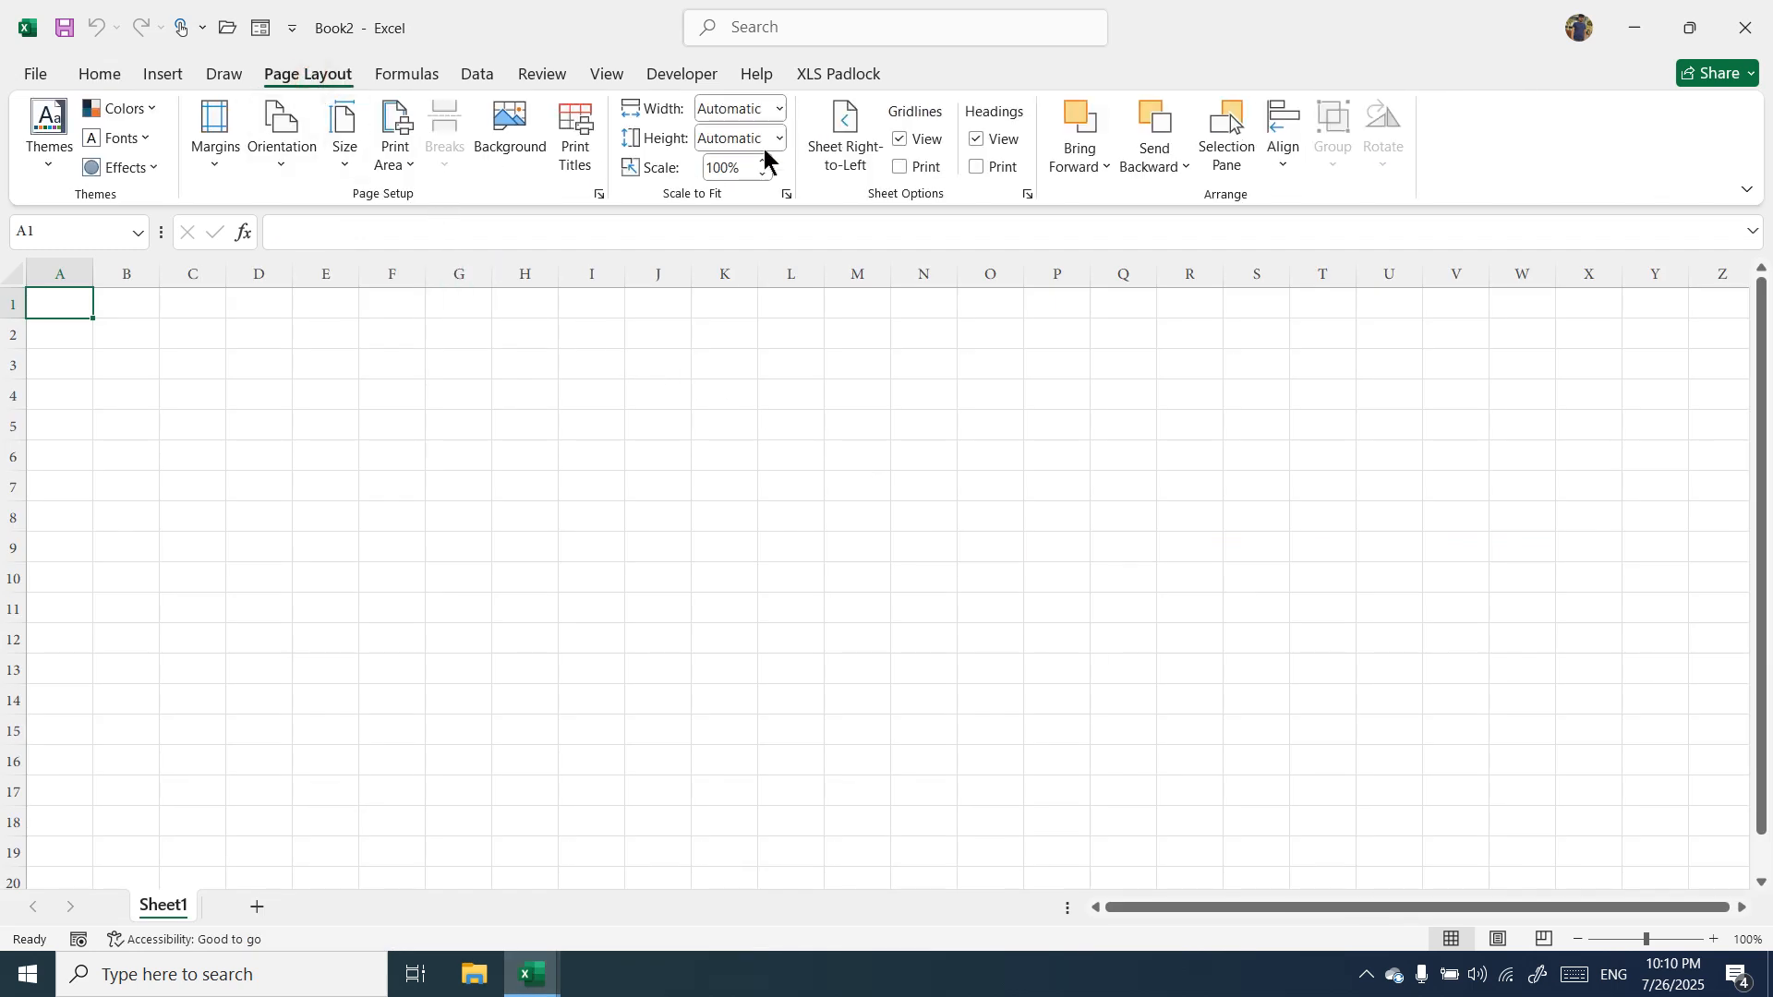
click(835, 148)
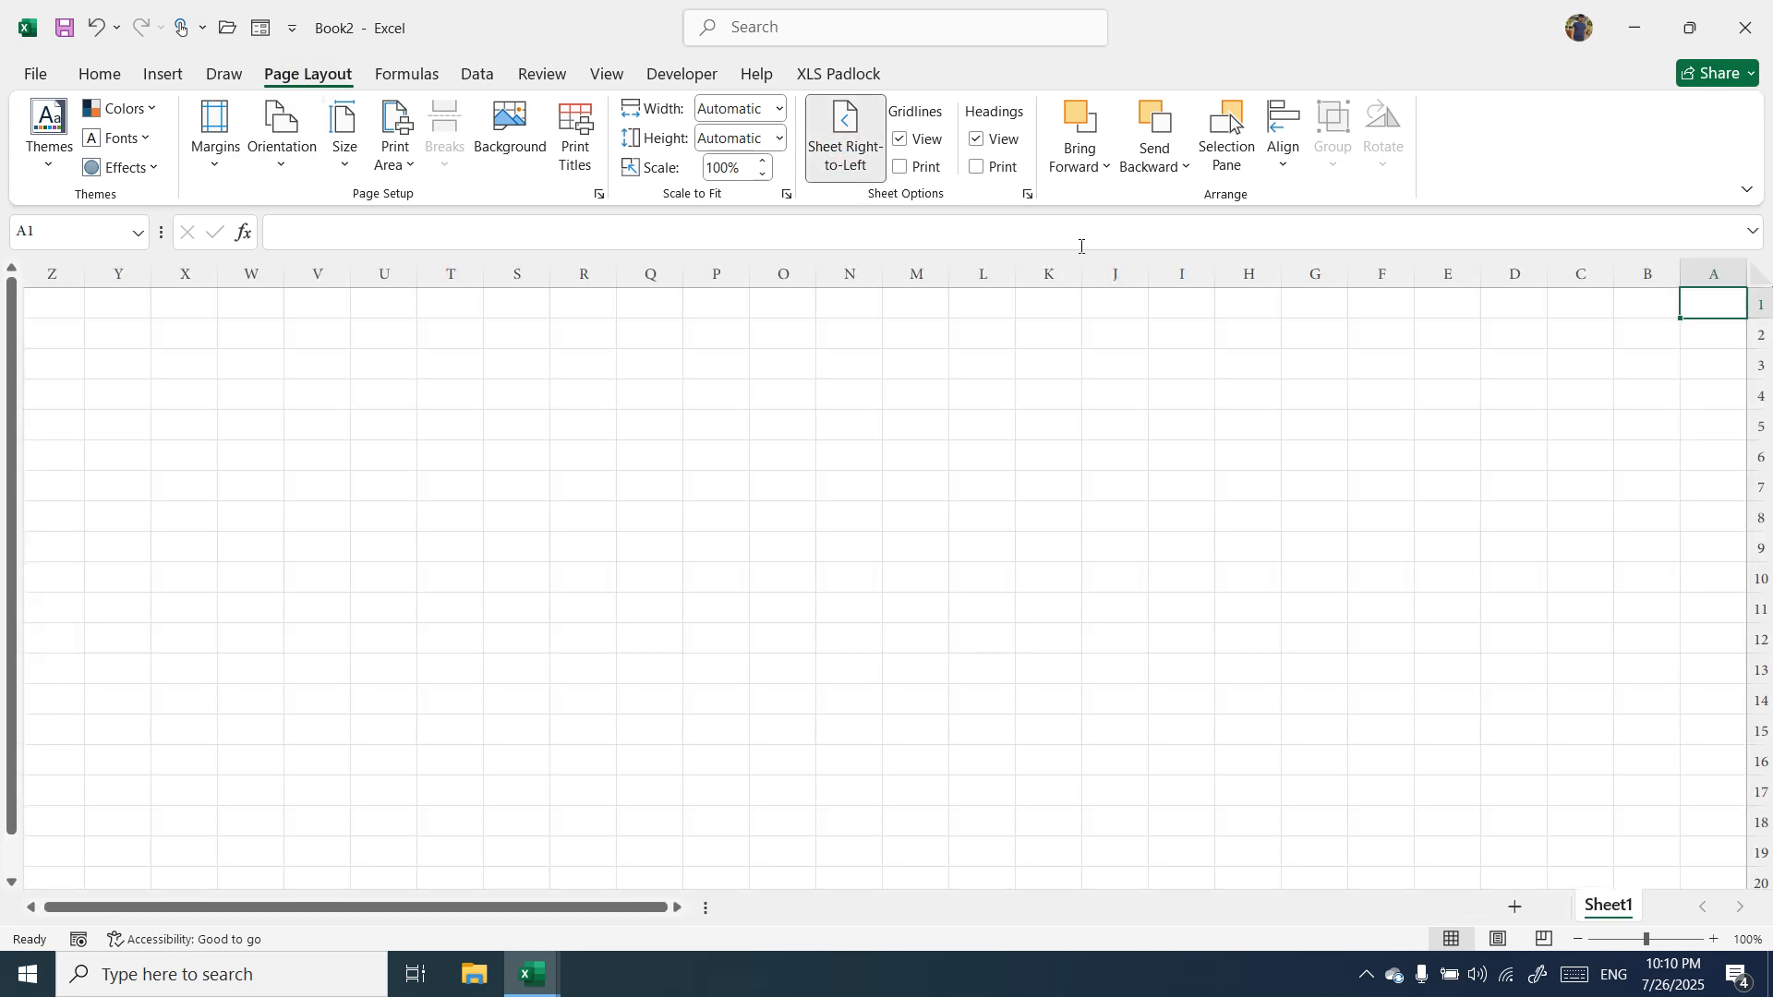
click(1632, 359)
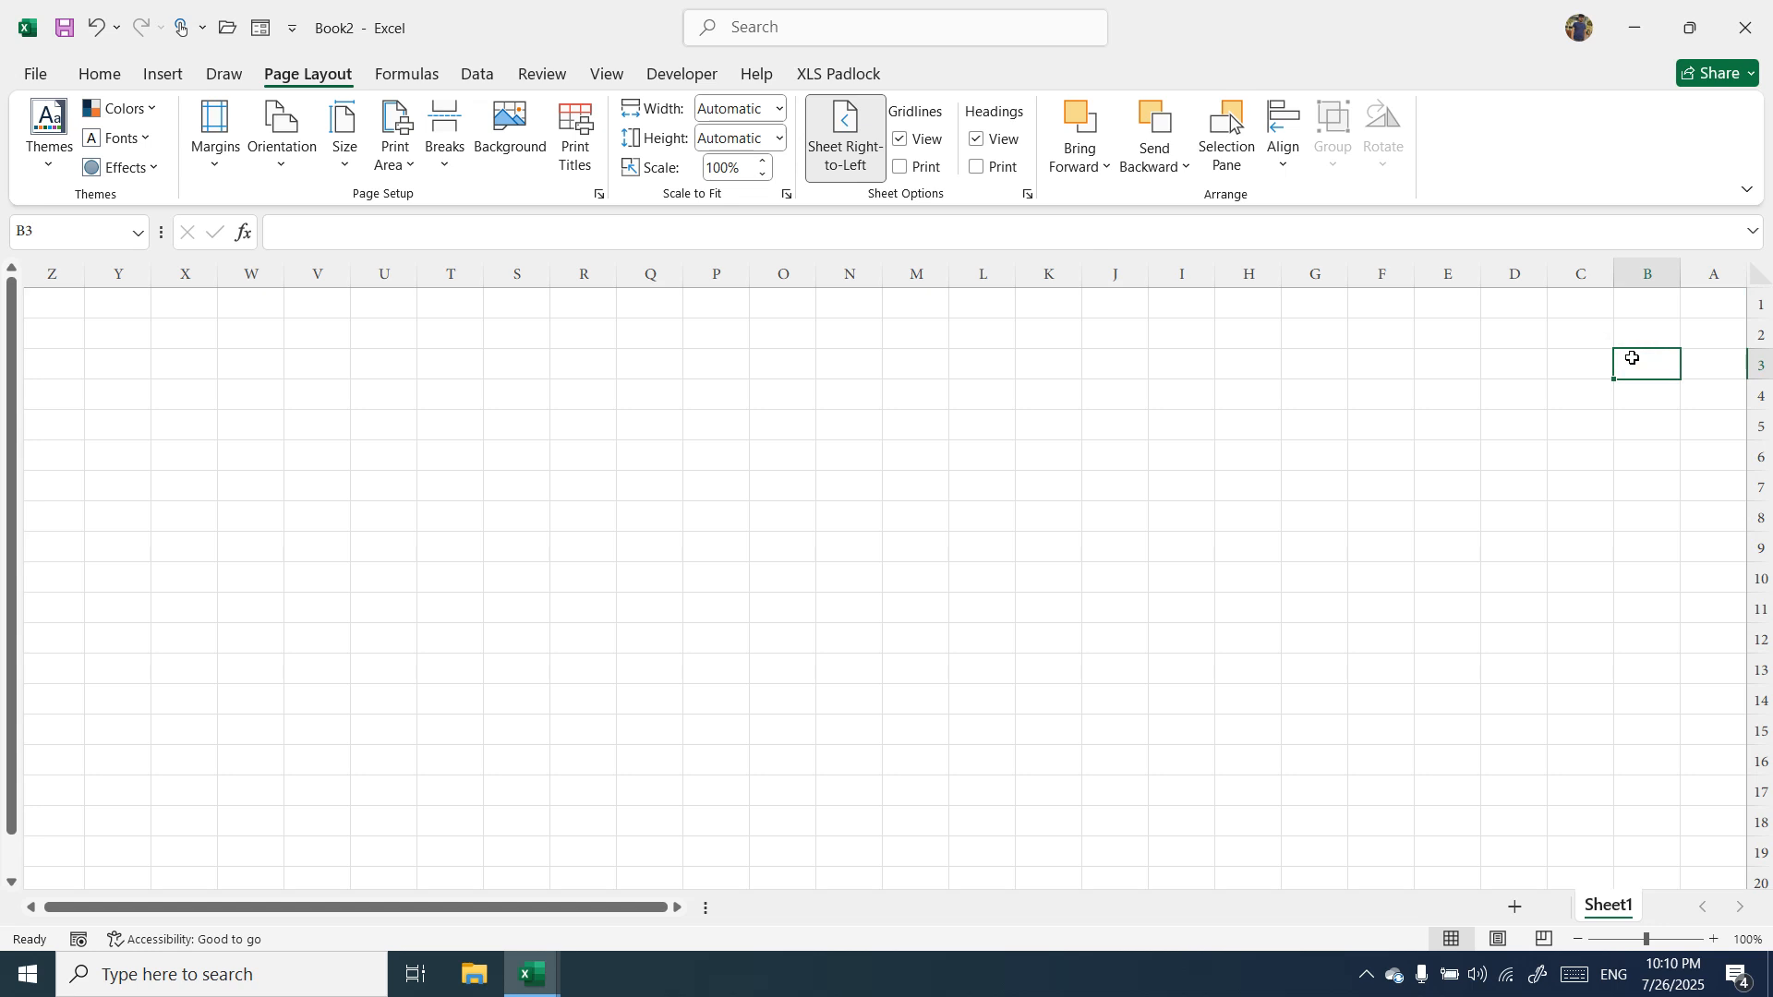
Enter the Pashto column headers توکی, مقدار and نېټه in cells C3, D3 and E3.
click(1586, 370)
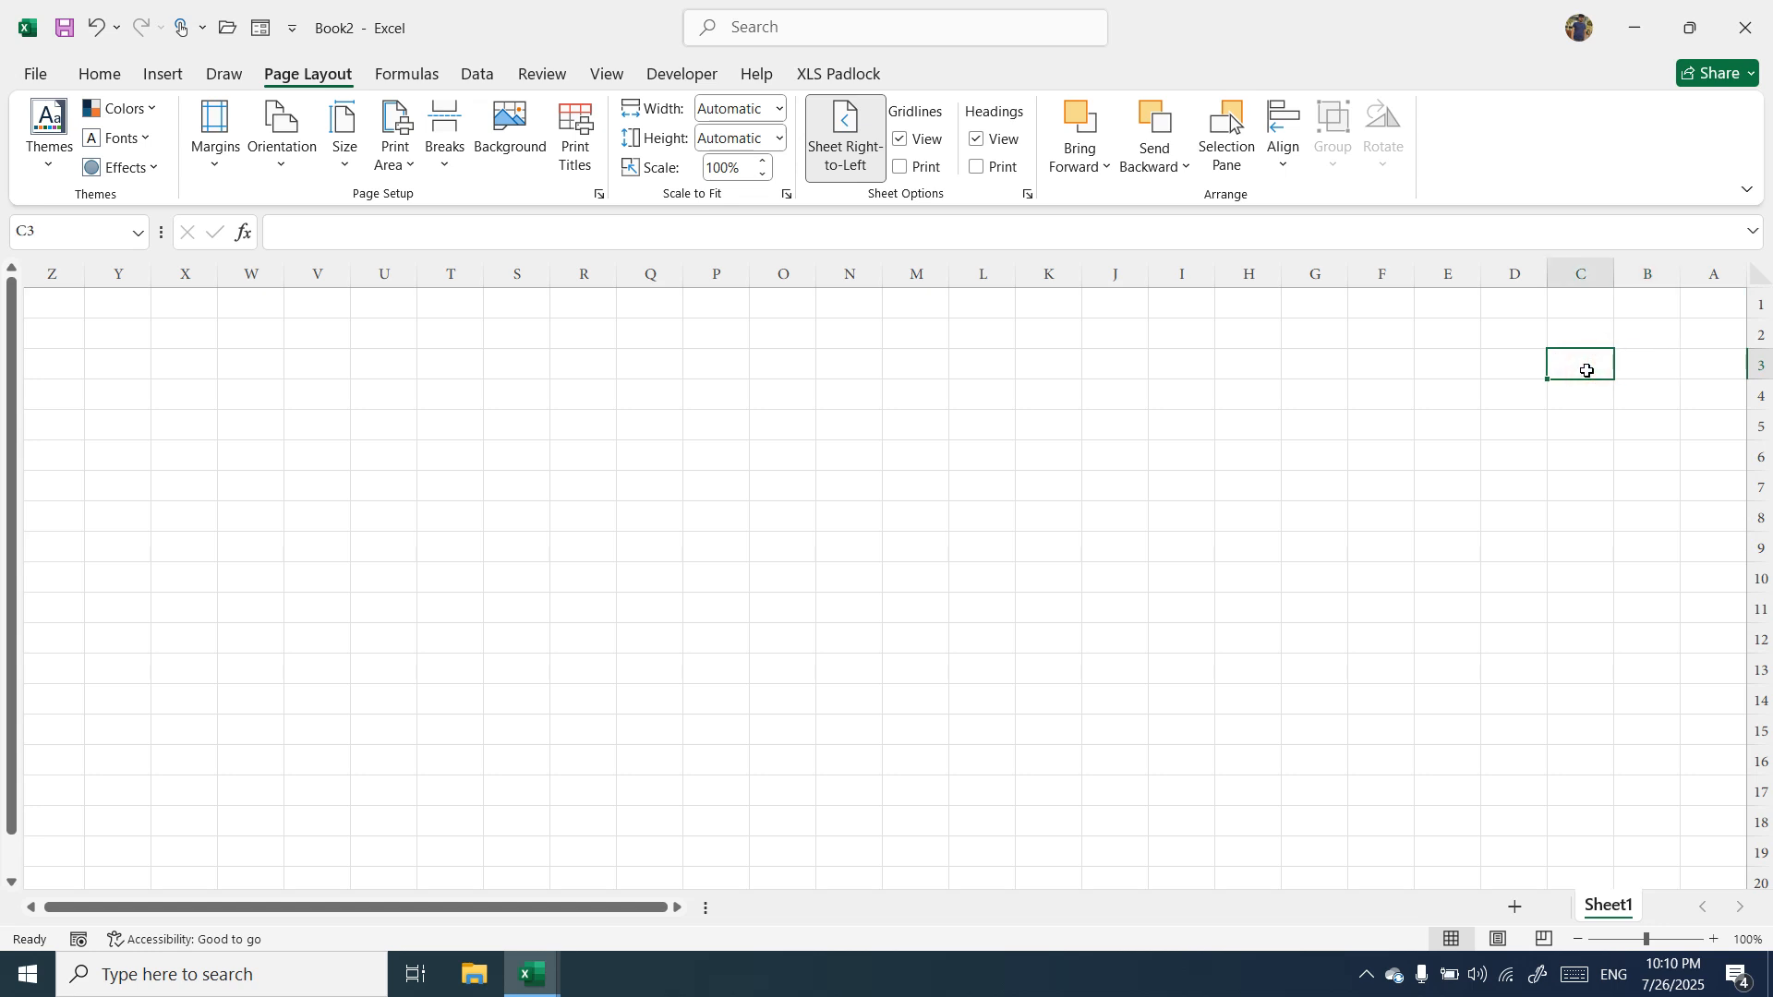
text(s)
key(BackSpace)
key(alt+shift)
text(توکی)
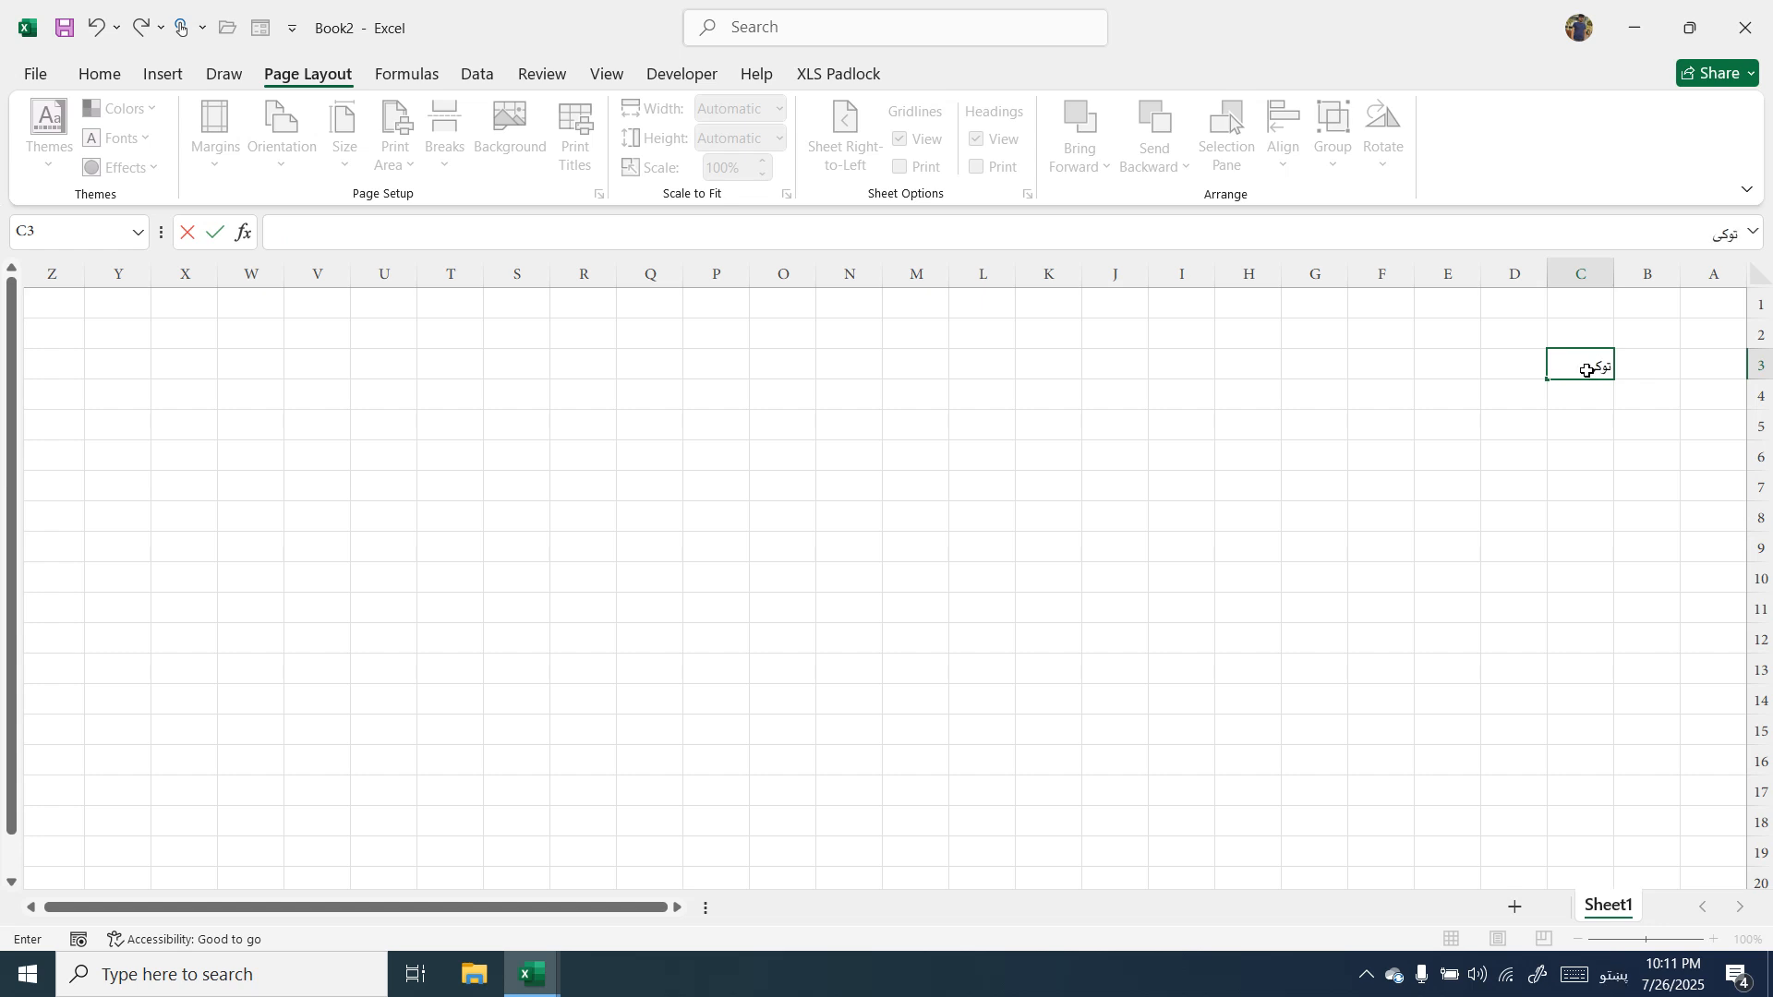
key(Tab)
text(مقدار)
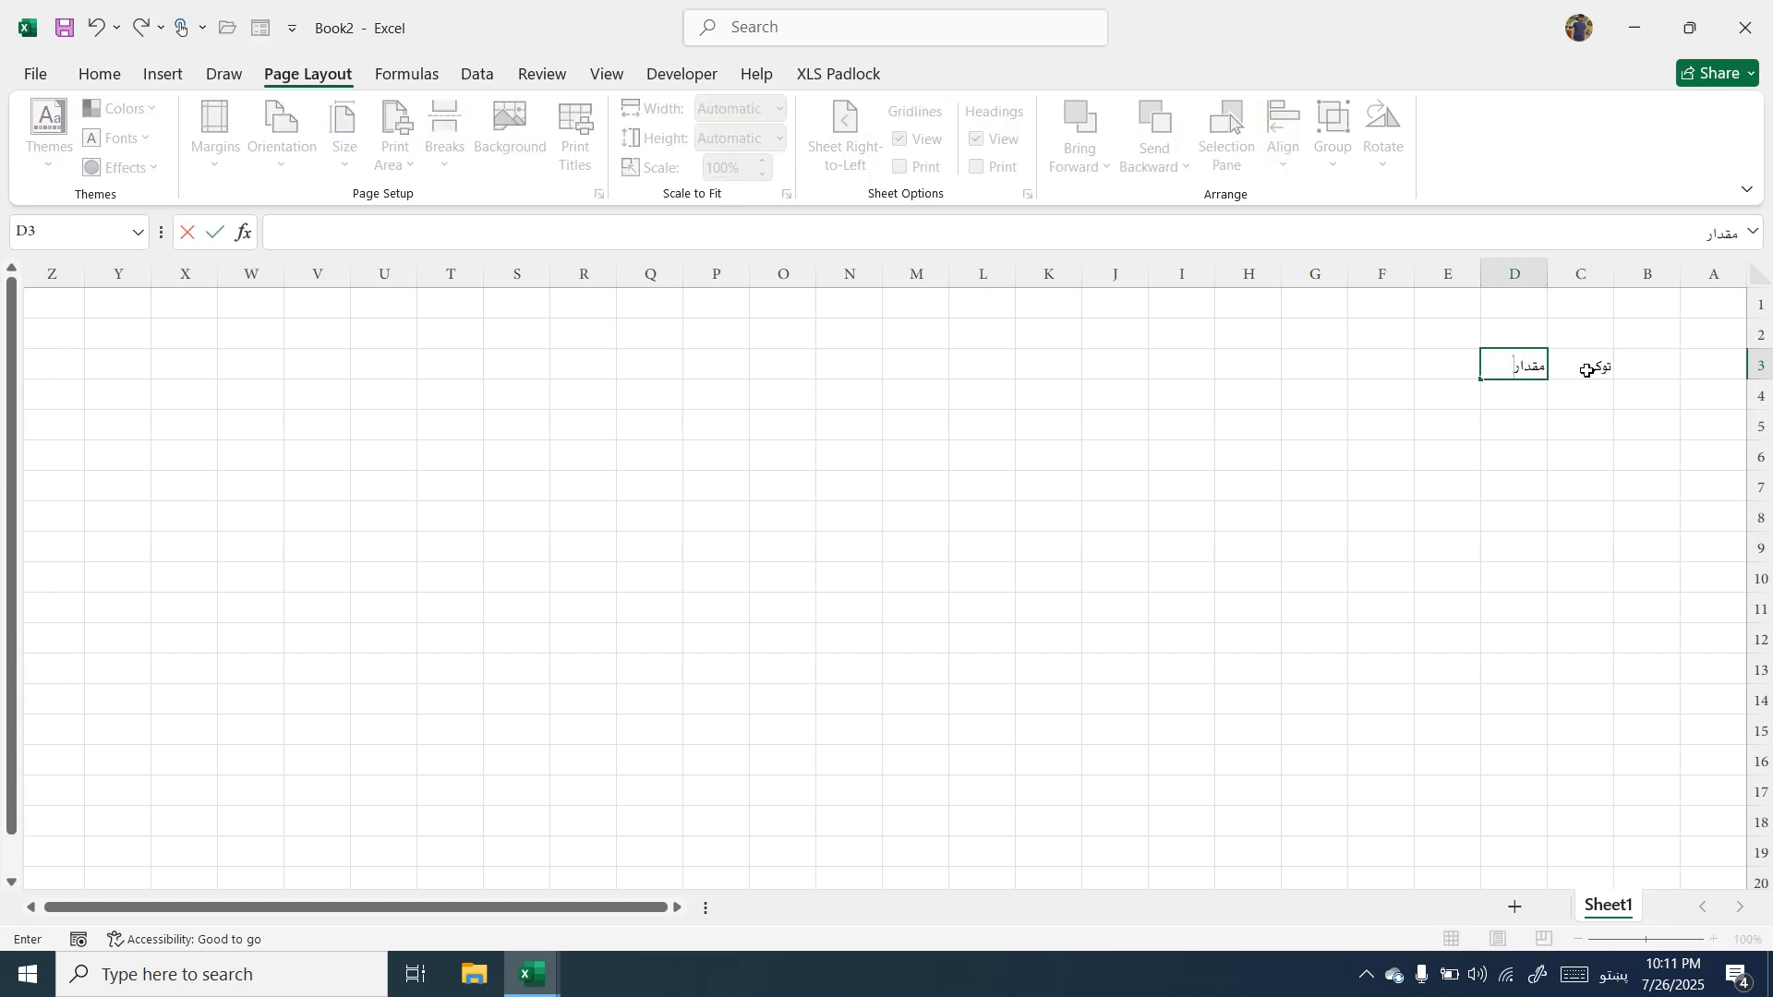
key(Tab)
text(نرخ)
Increase the font size of the headers in C3:E3 to 24.
drag(1587, 370, 1467, 367)
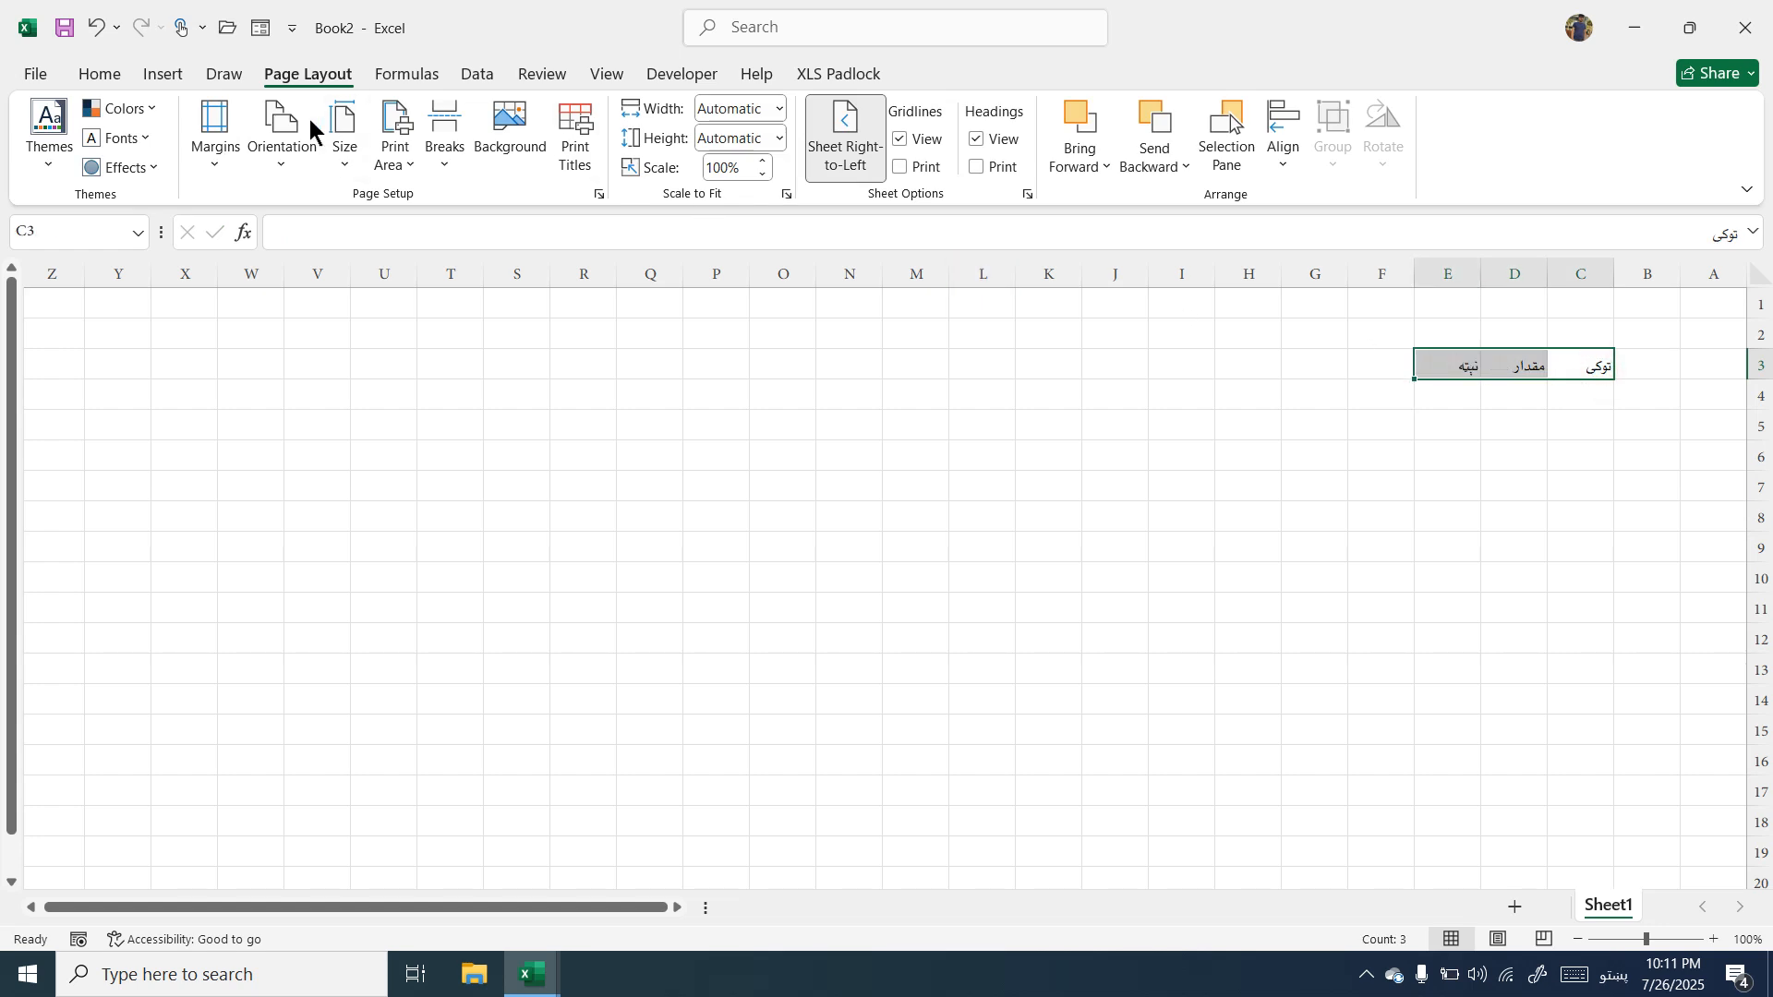
click(107, 78)
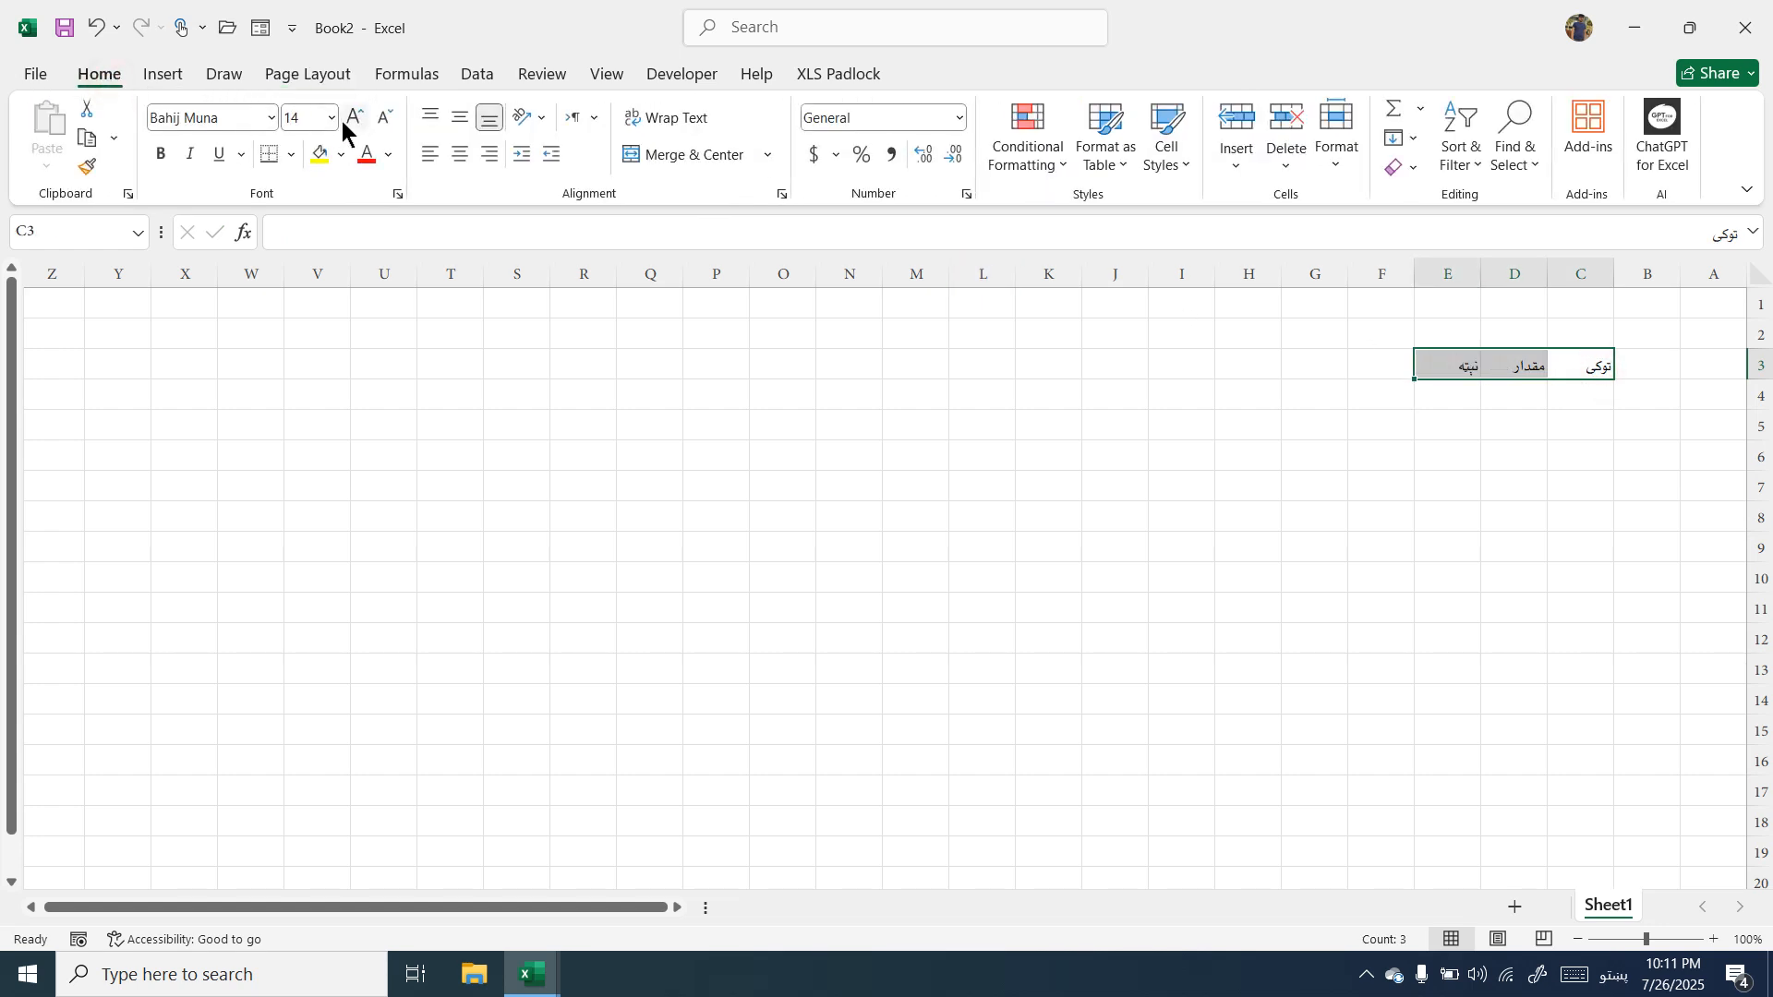
click(354, 118)
click(353, 117)
click(354, 118)
click(353, 117)
click(354, 117)
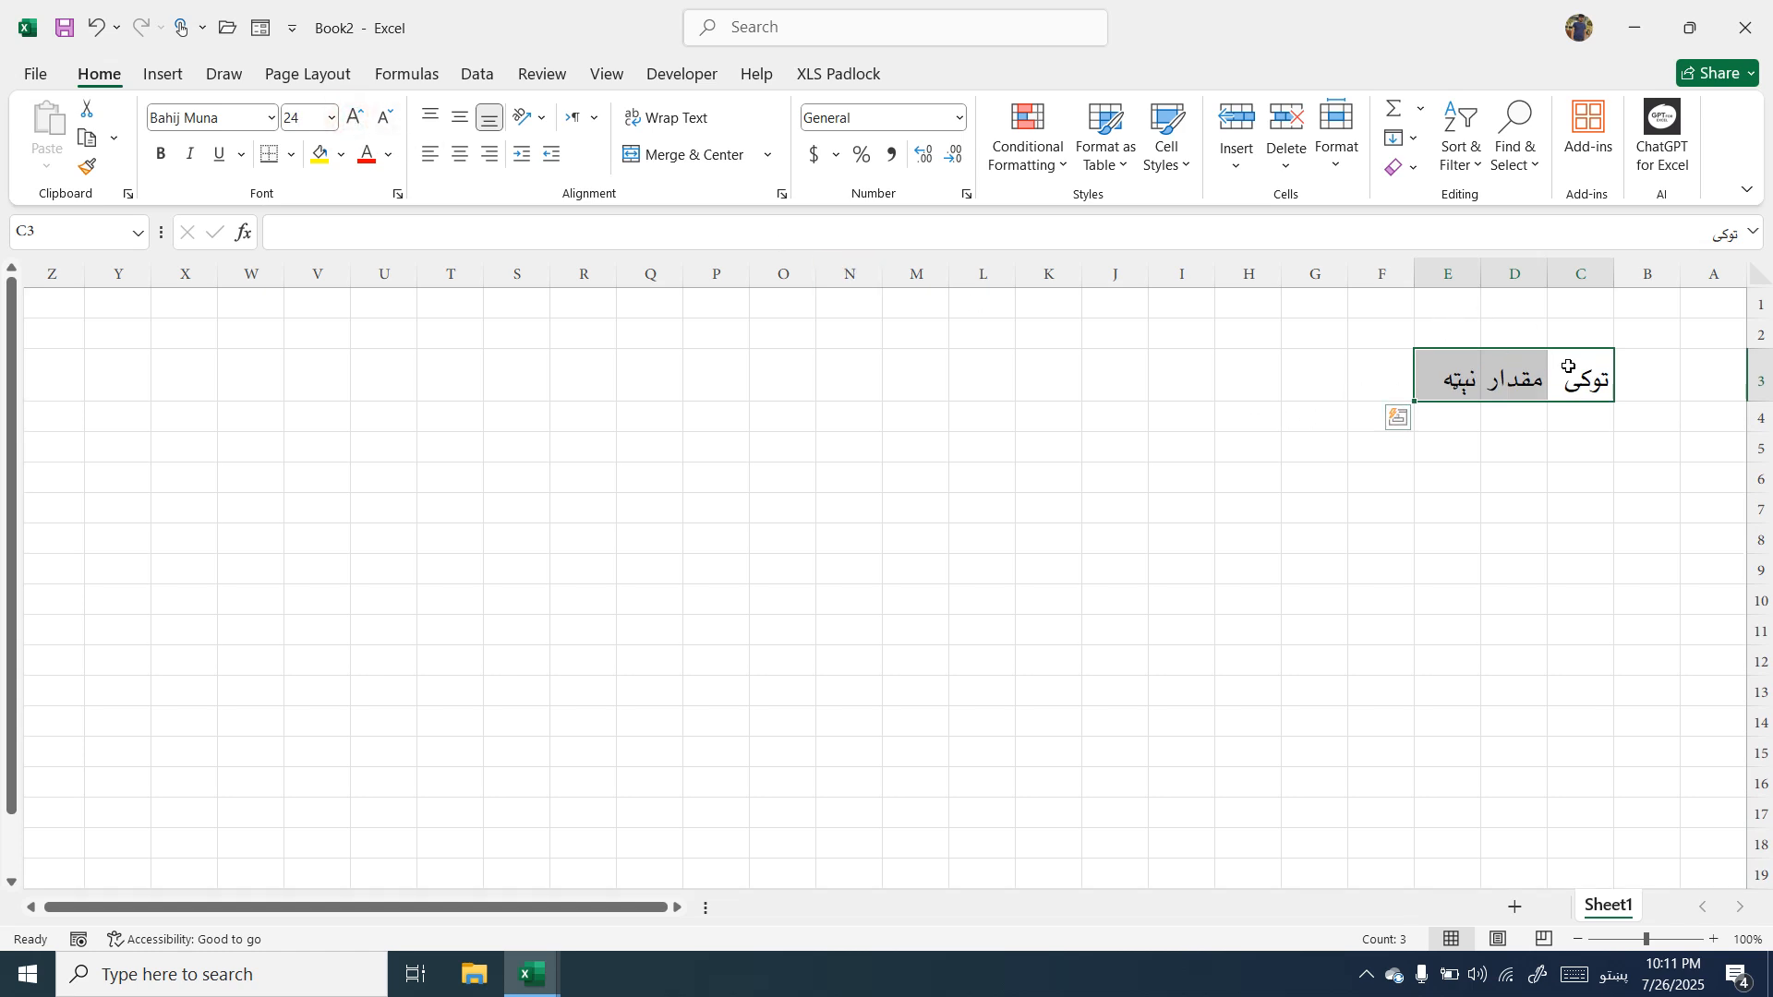
Enter the title گدام وارده in C2, and merge and center it across C2:E2.
click(1584, 331)
drag(1551, 337, 1439, 338)
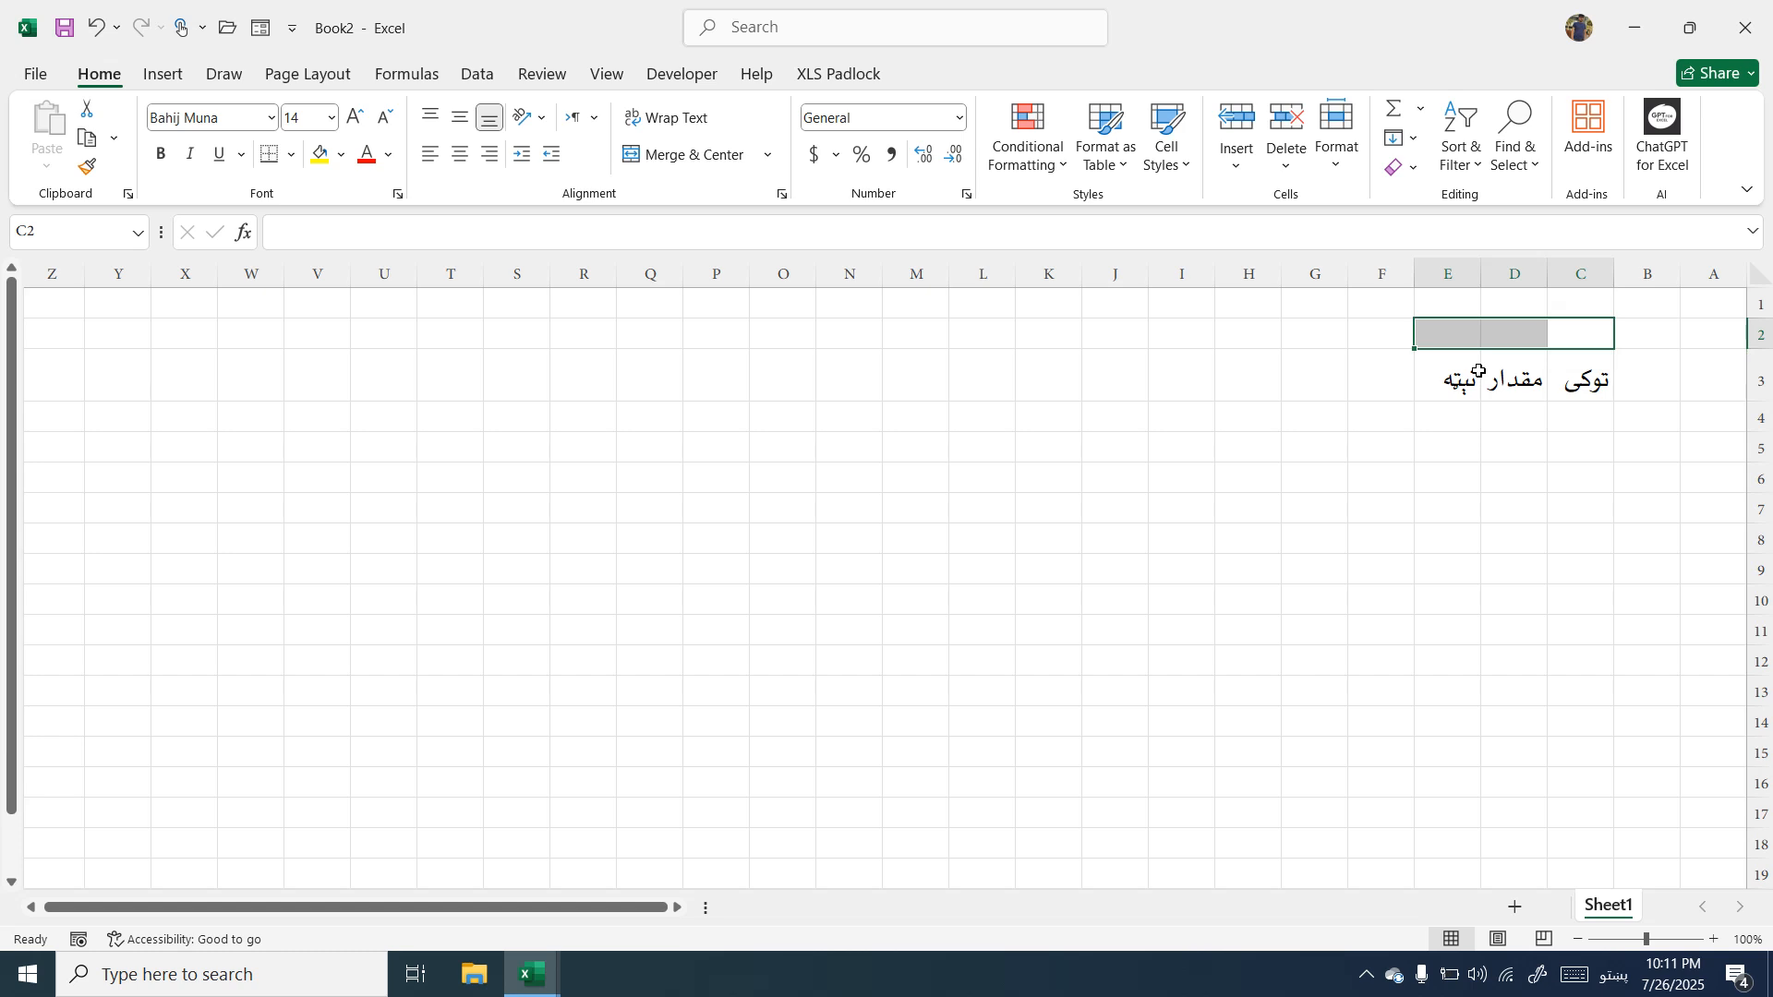
text(گدام وارد)
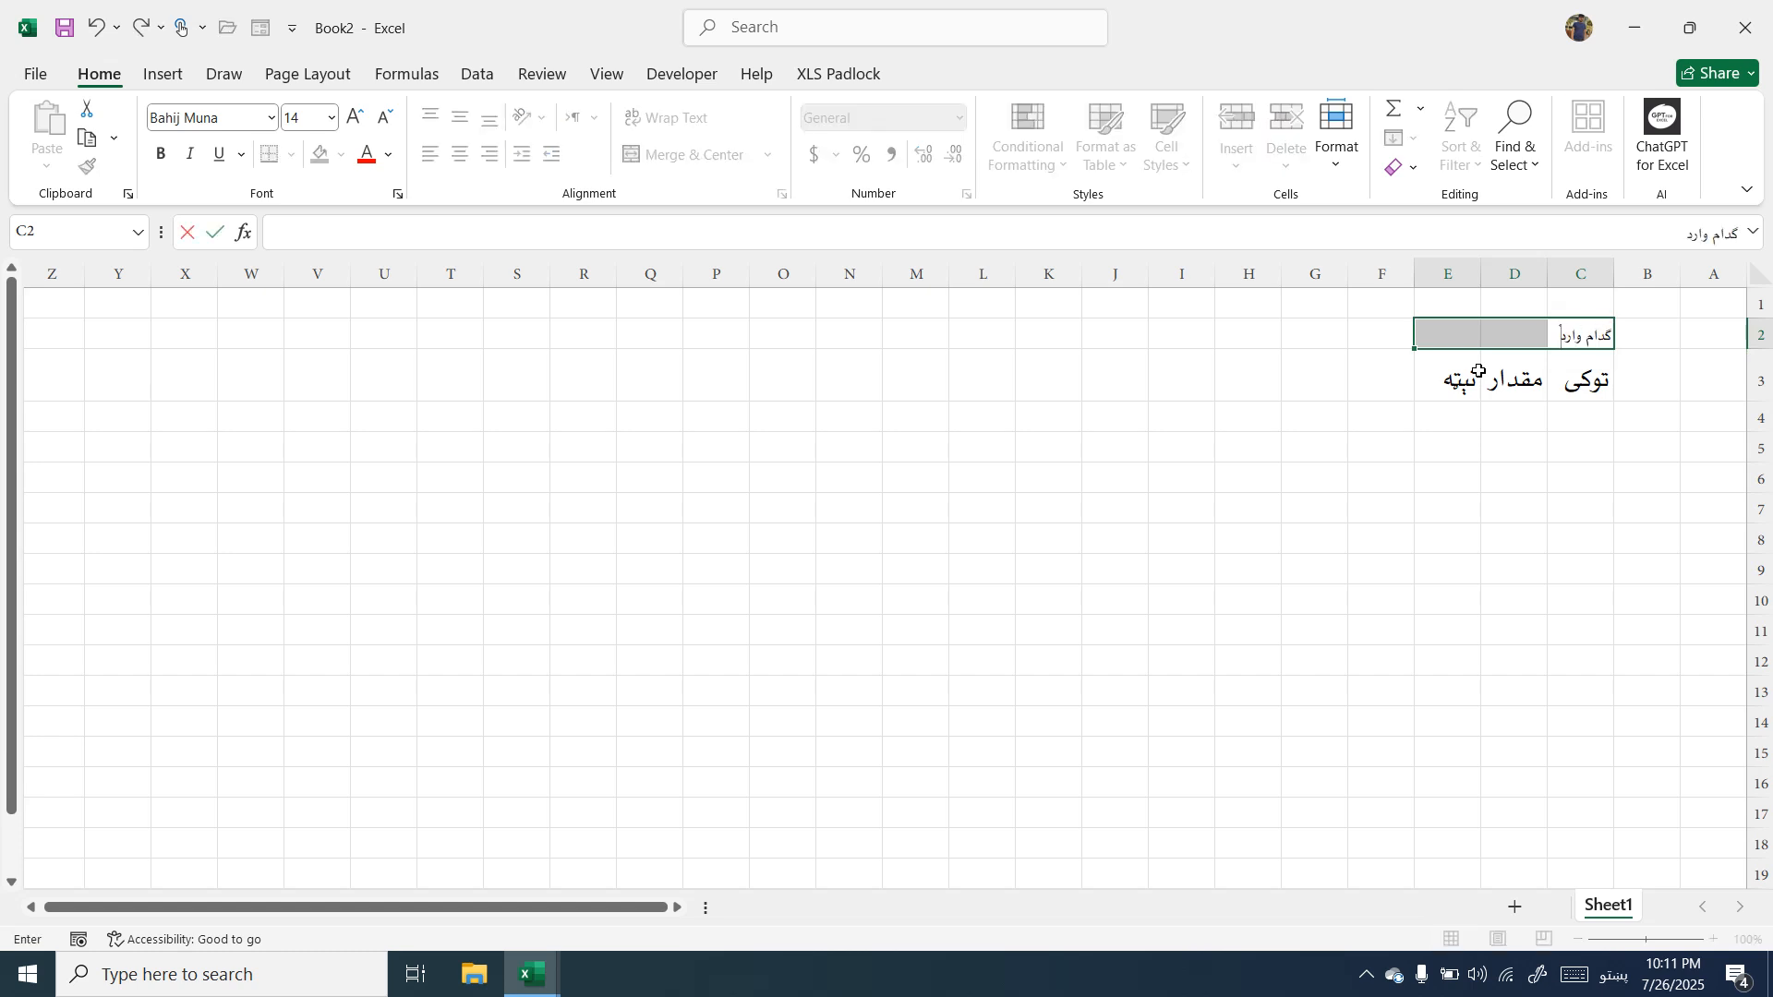
text(ه)
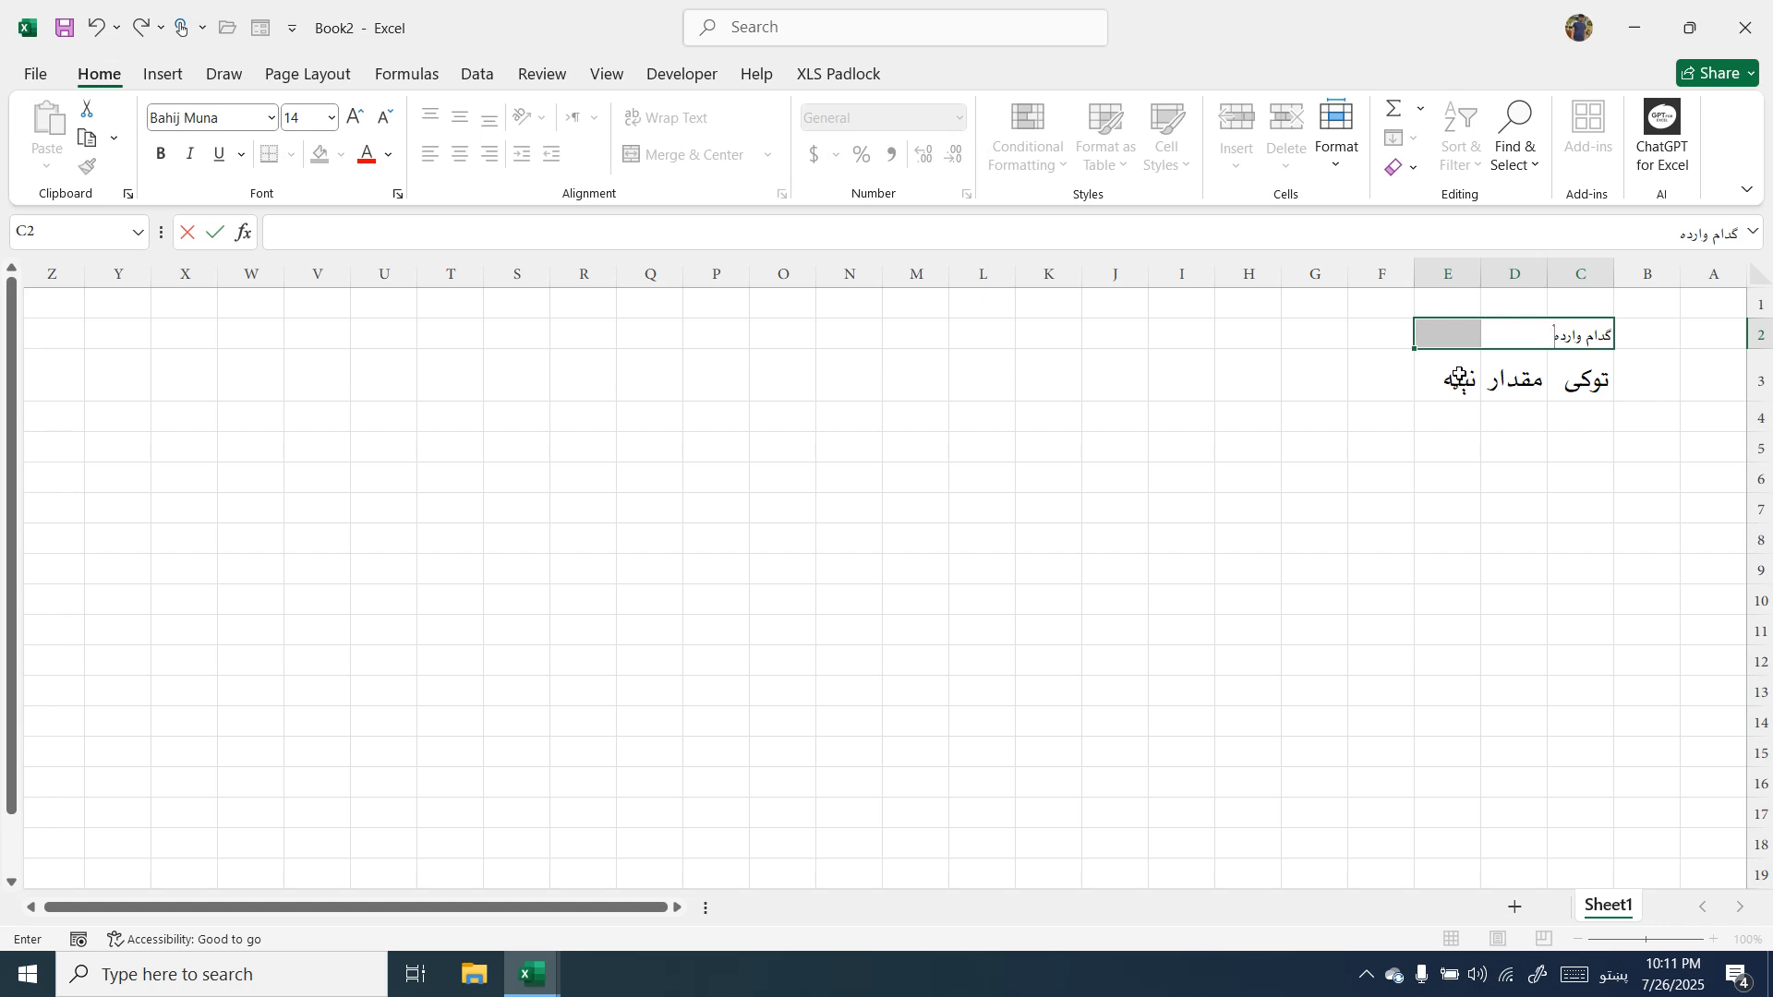
click(1576, 354)
drag(1575, 339, 1449, 334)
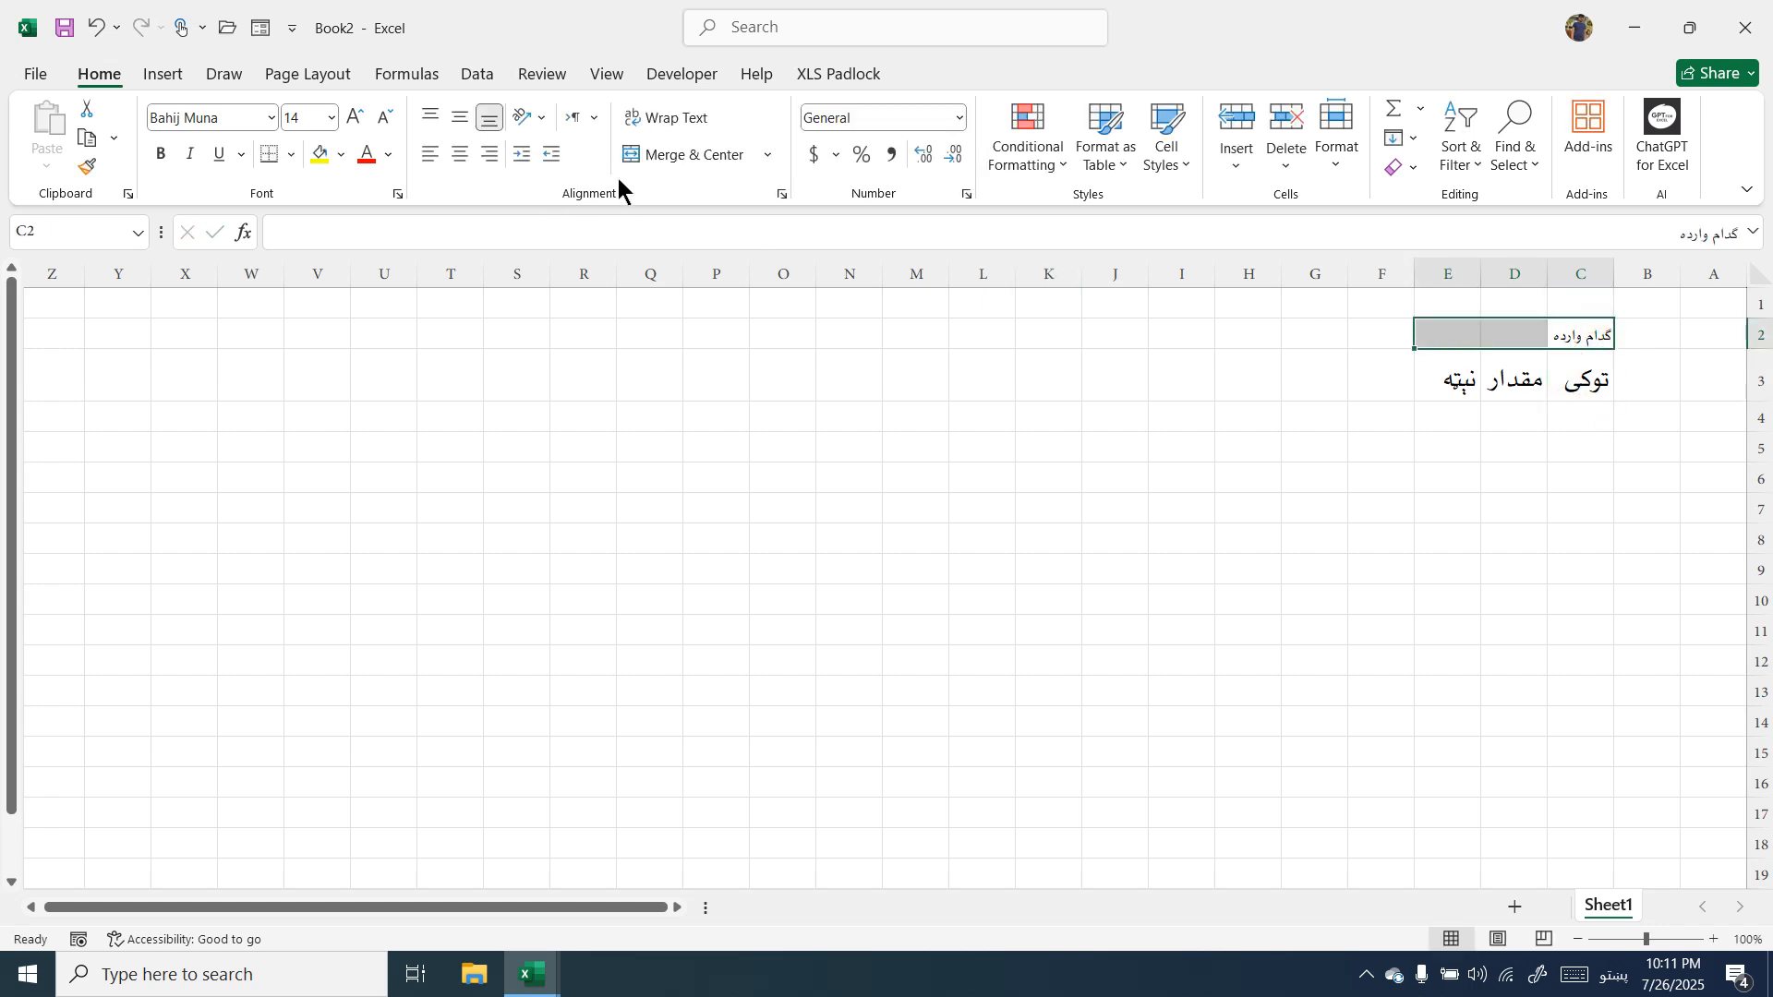
click(648, 157)
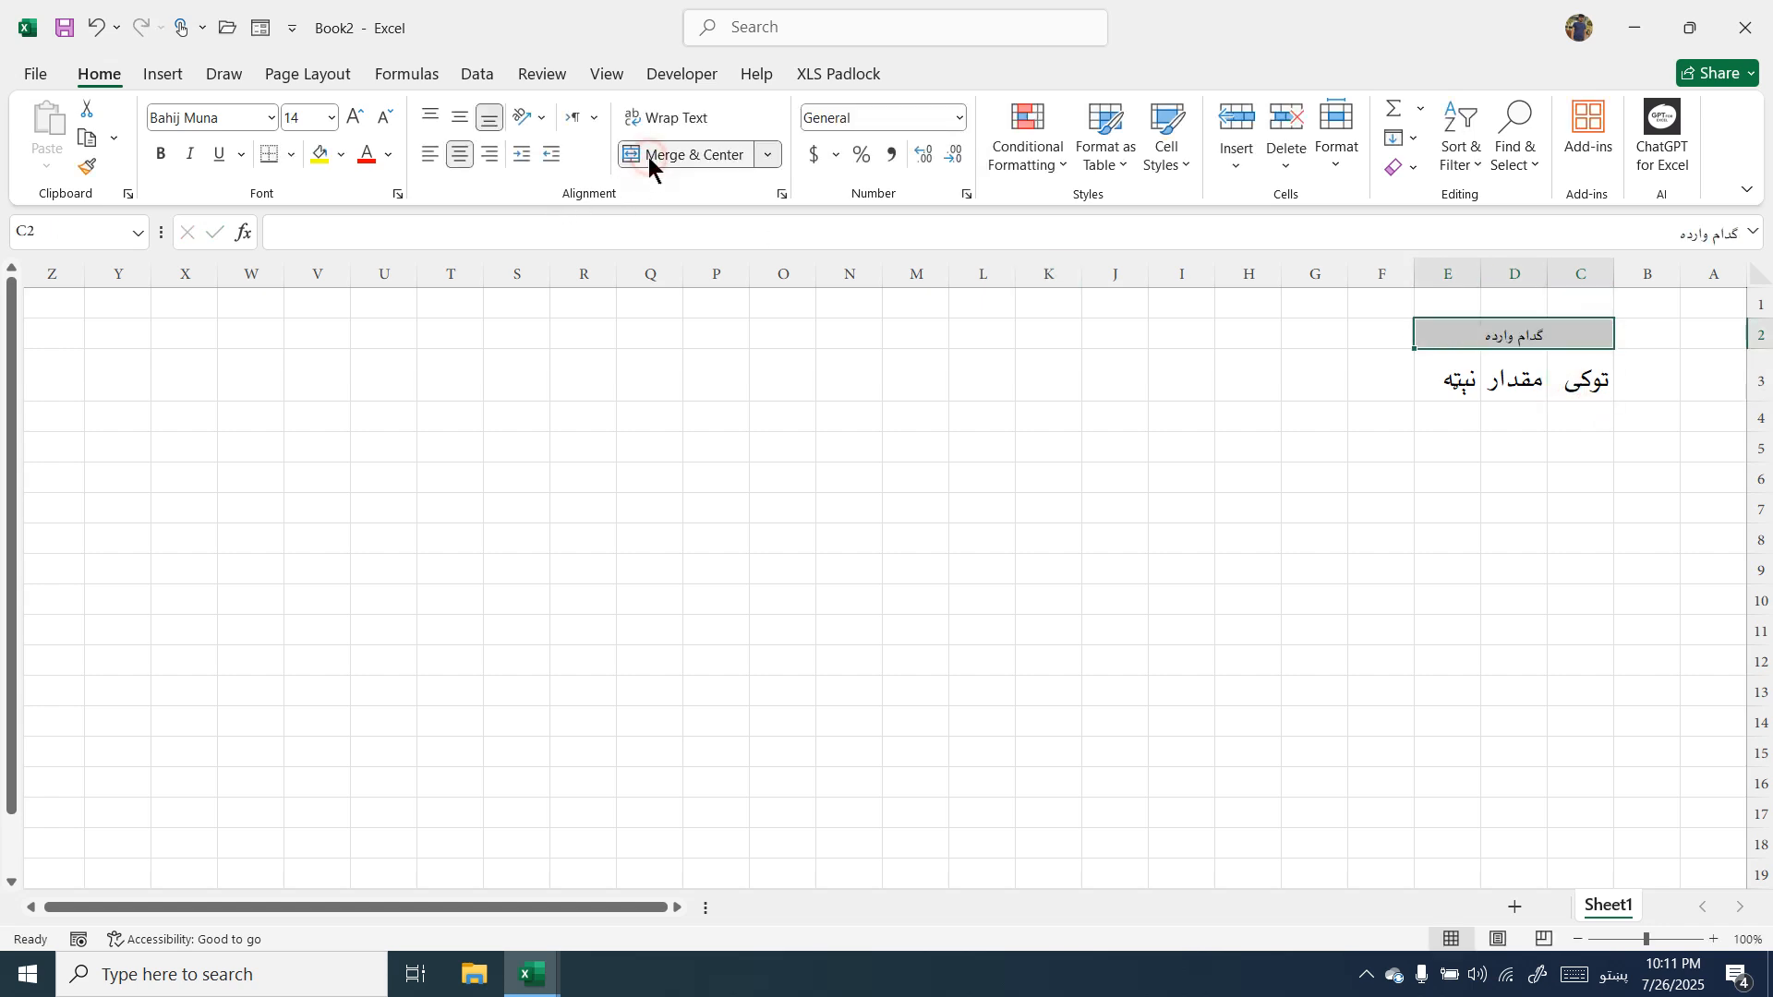
Format the گدام وارده title with a black fill and white, bold text at font size 22.
click(355, 117)
click(355, 117)
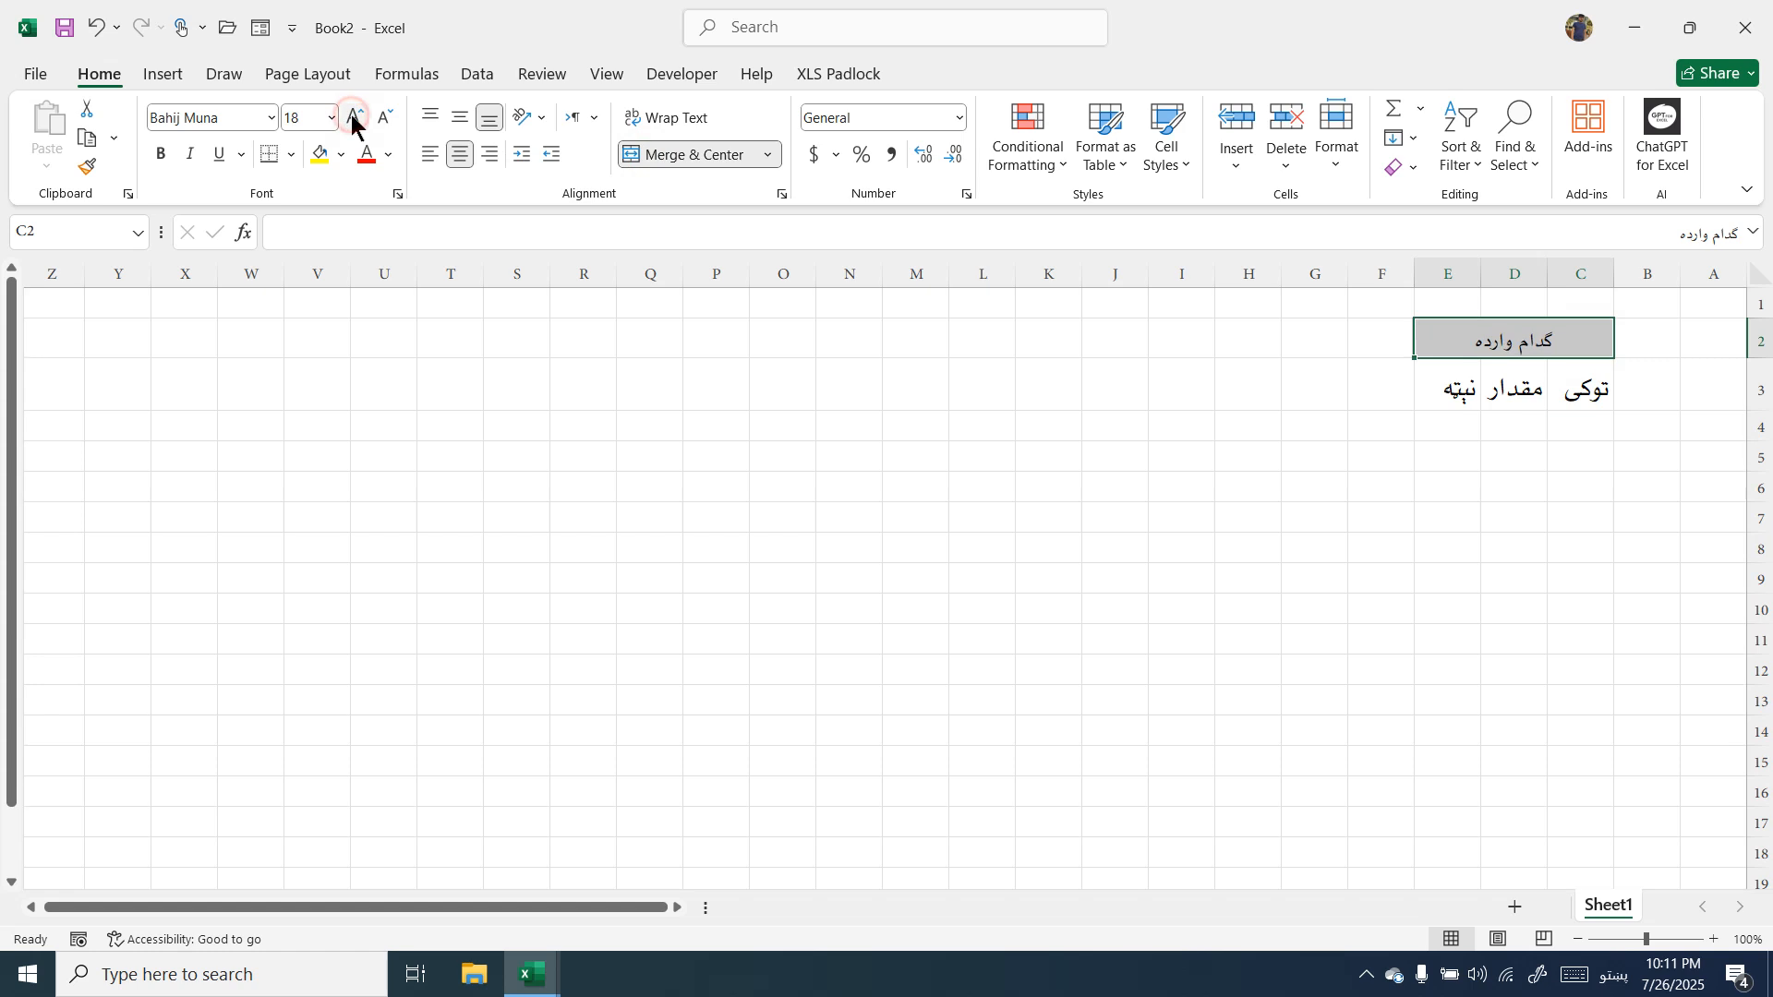
click(342, 166)
click(356, 269)
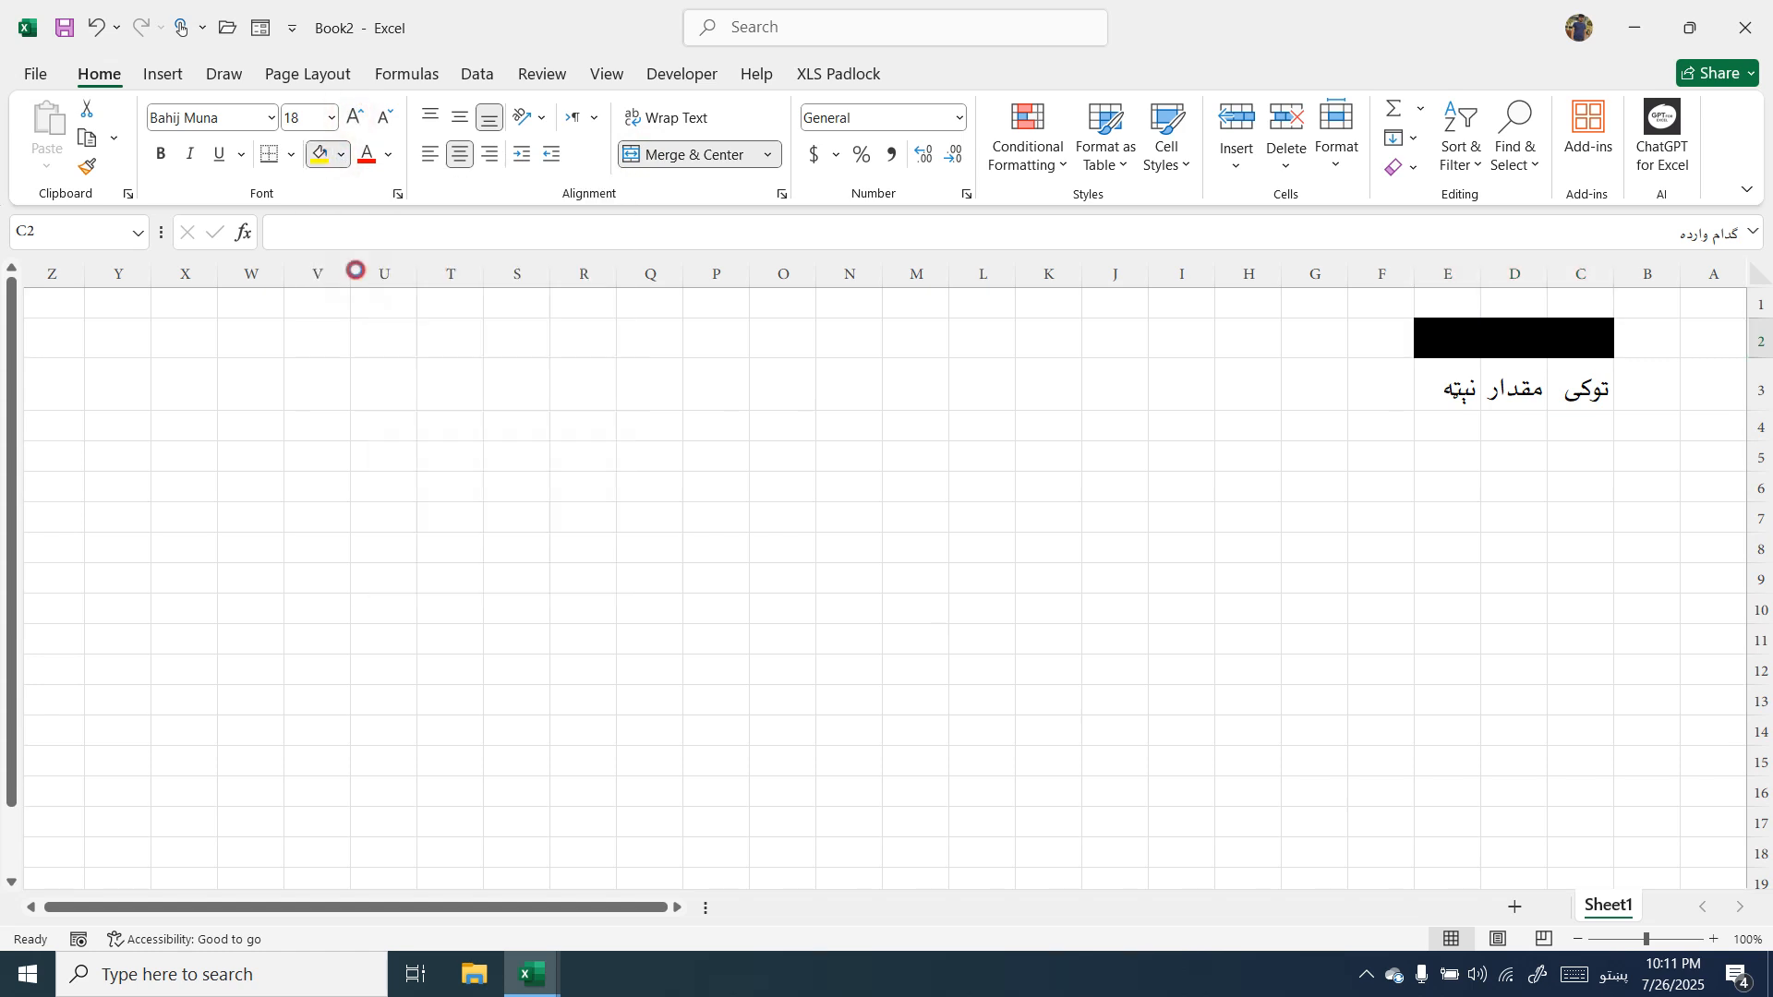
click(387, 155)
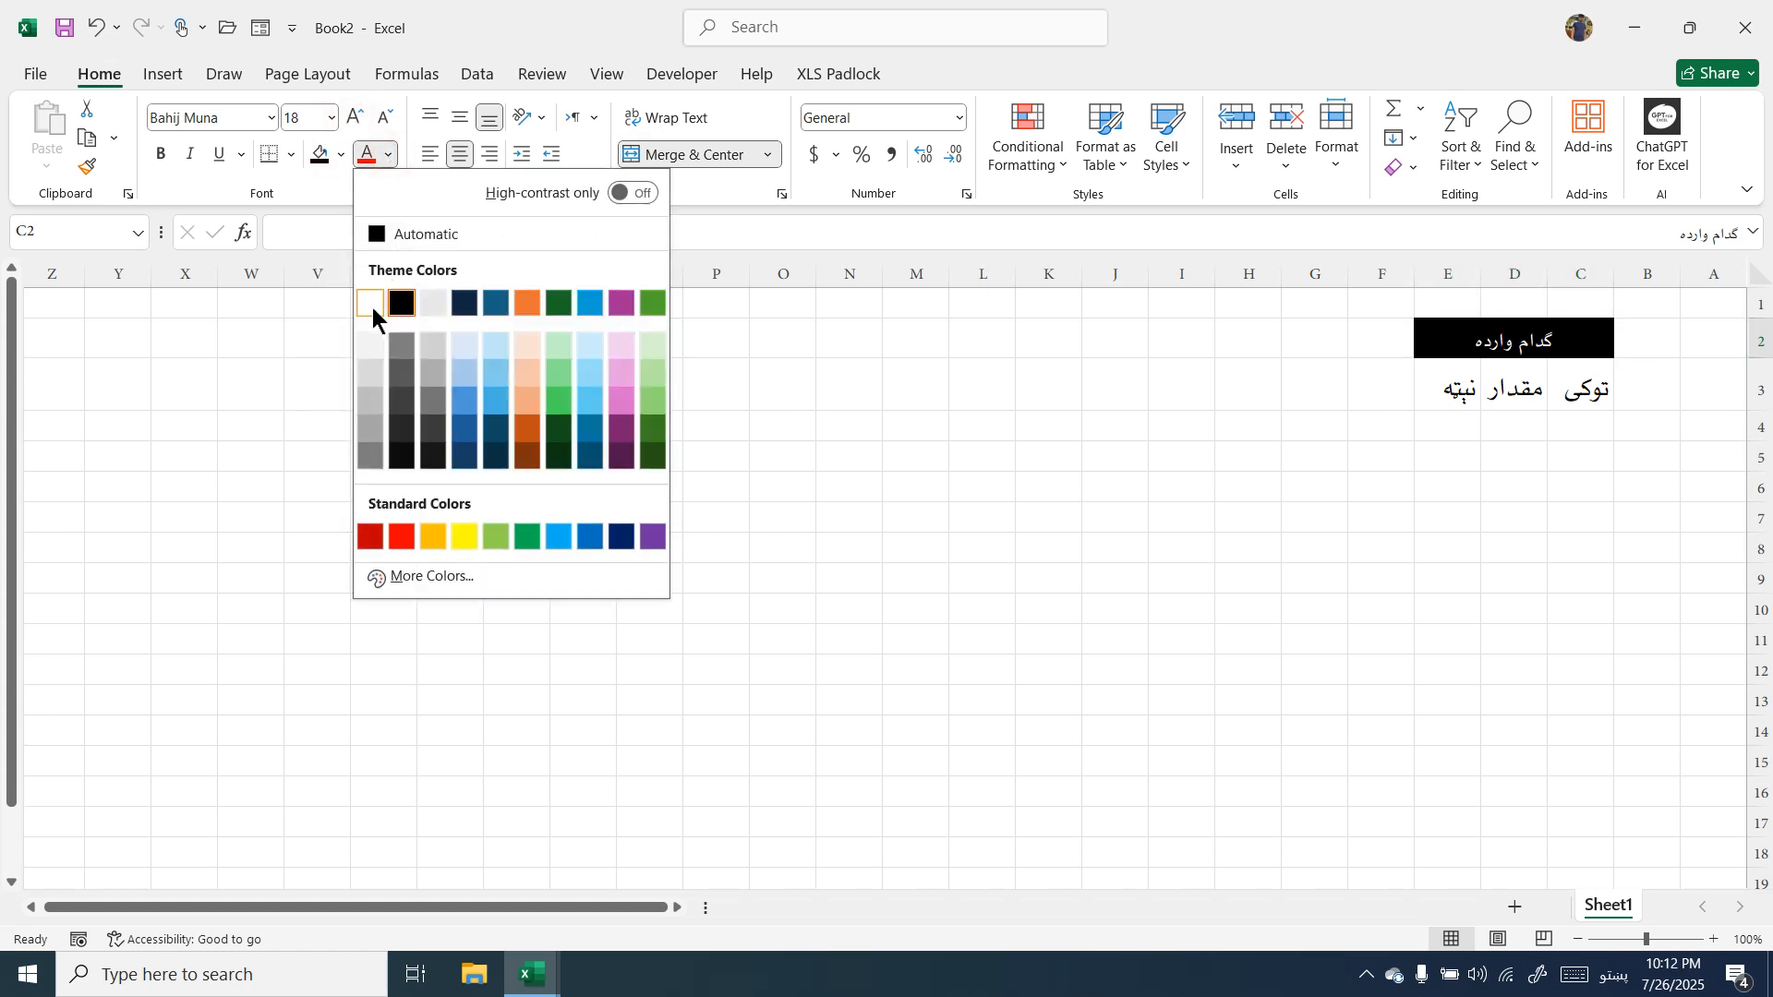
click(372, 307)
click(354, 118)
click(354, 118)
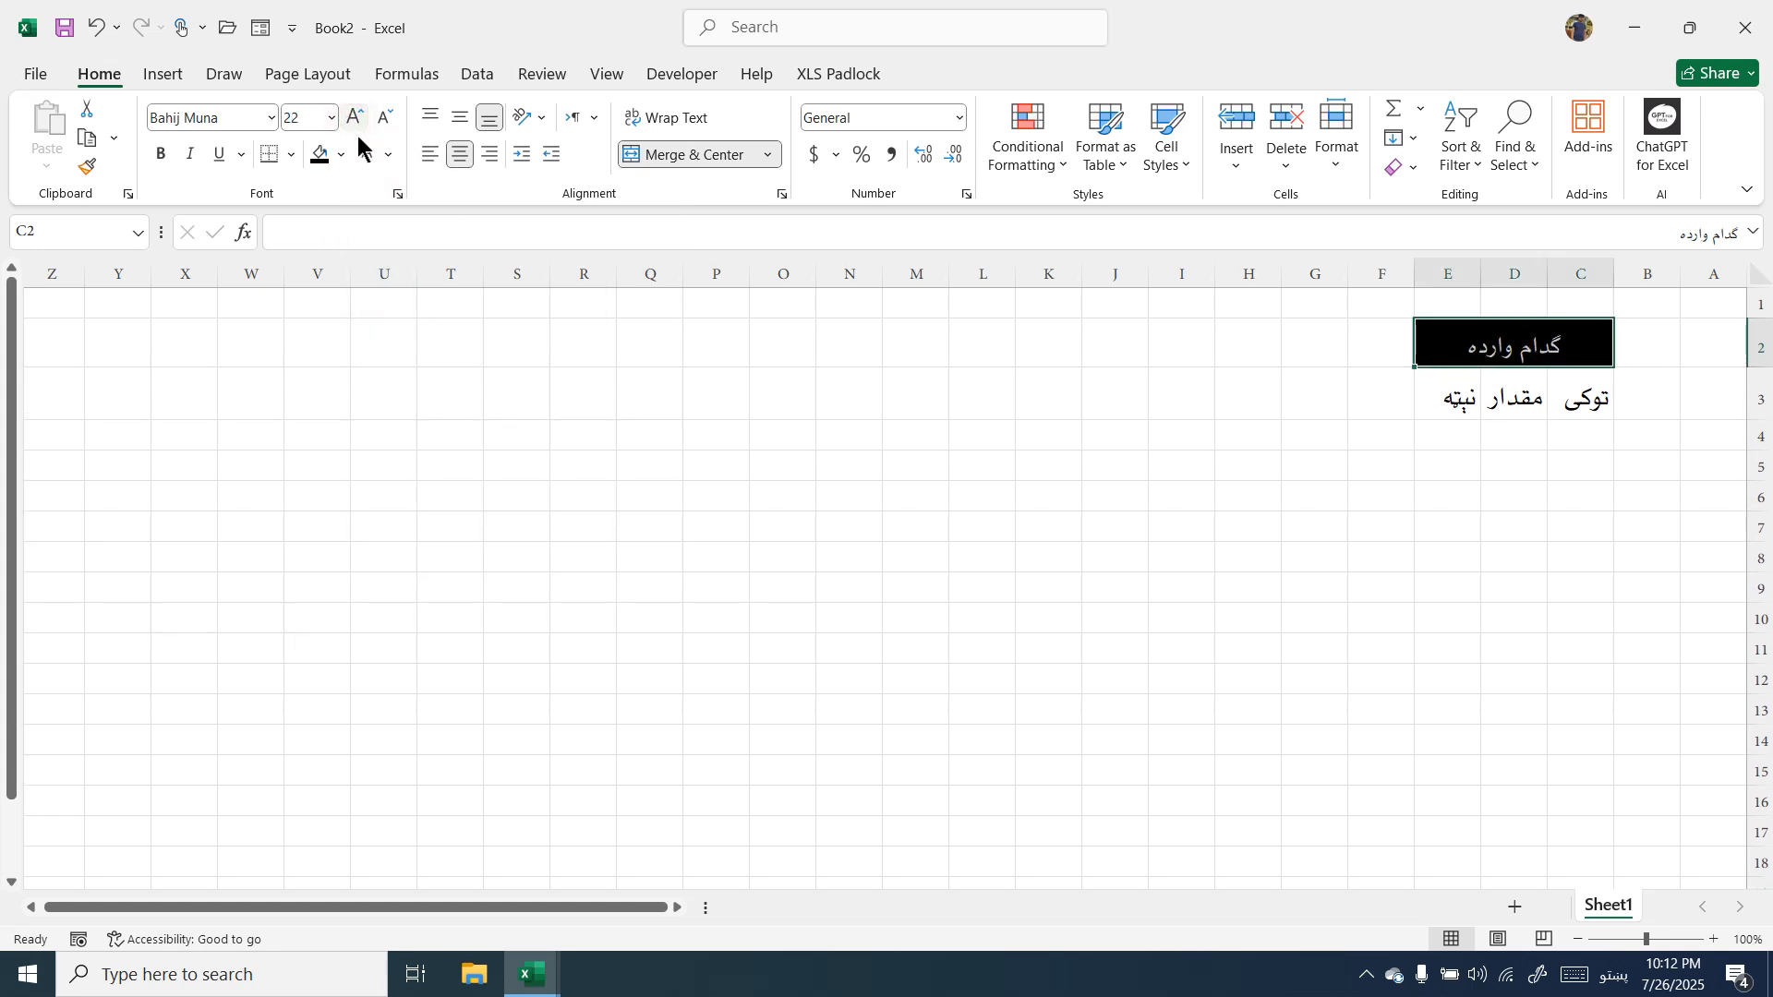
click(161, 159)
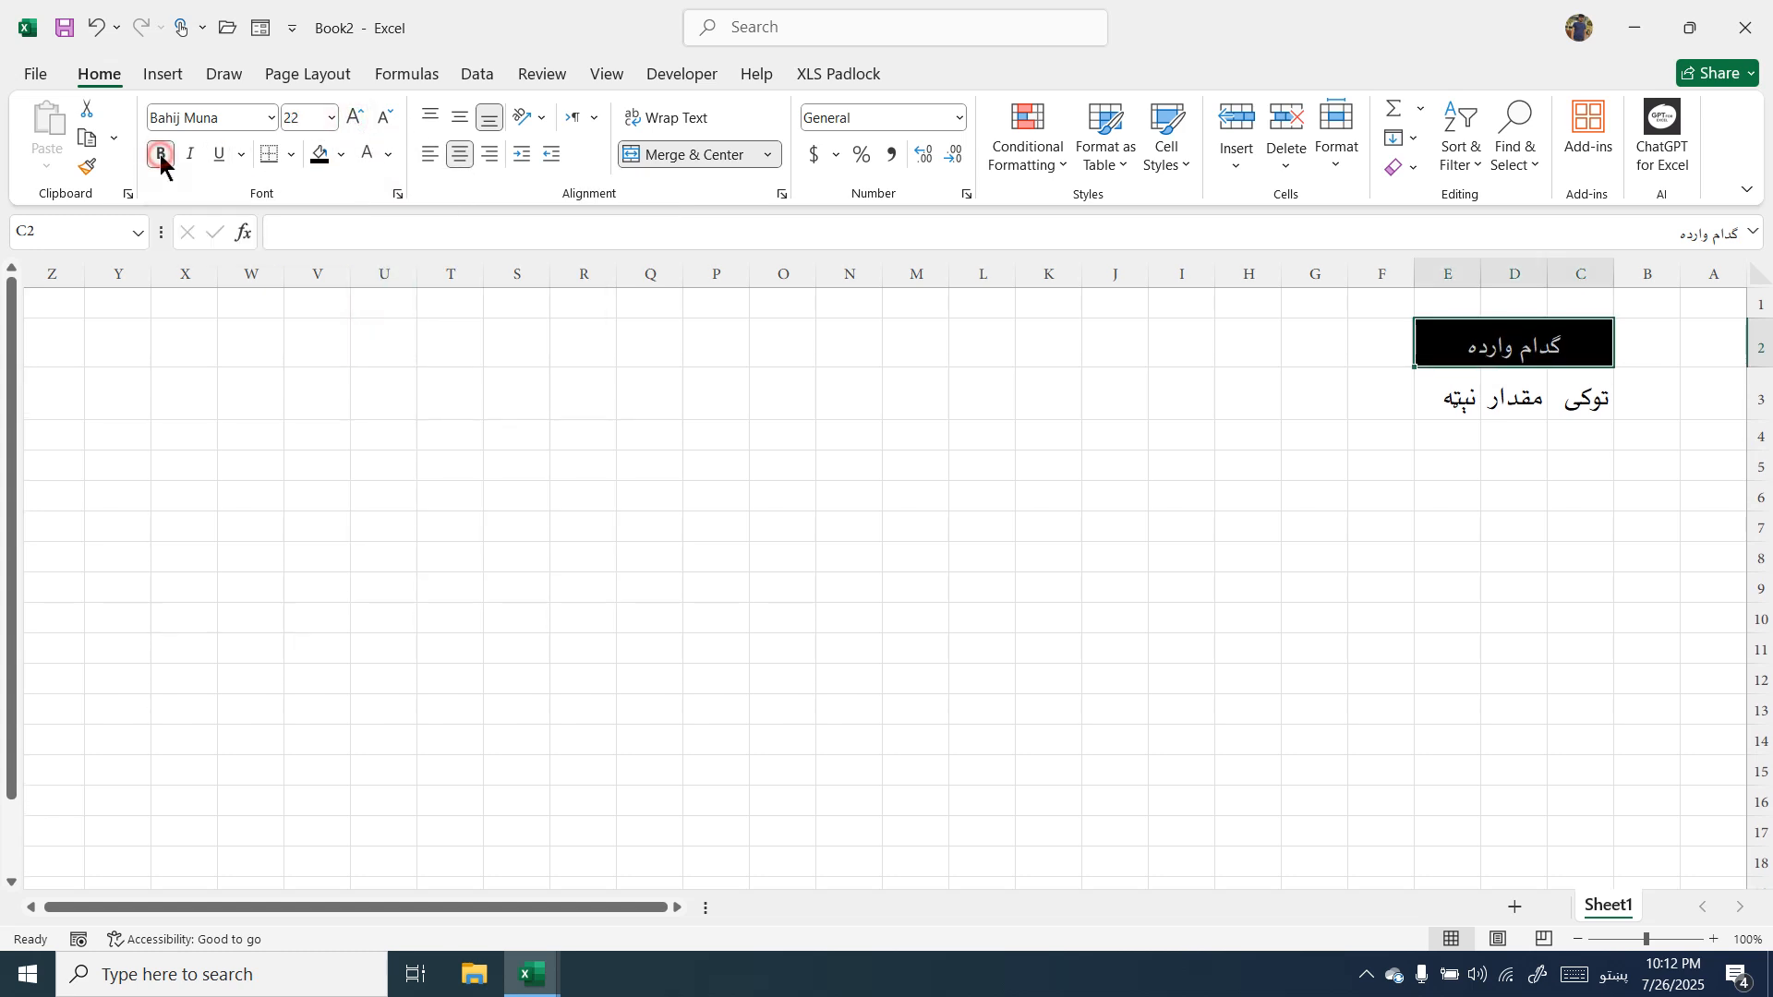
Enter the column headers توکی, مقدار and نېټه in cells G3, H3 and I3.
click(1319, 353)
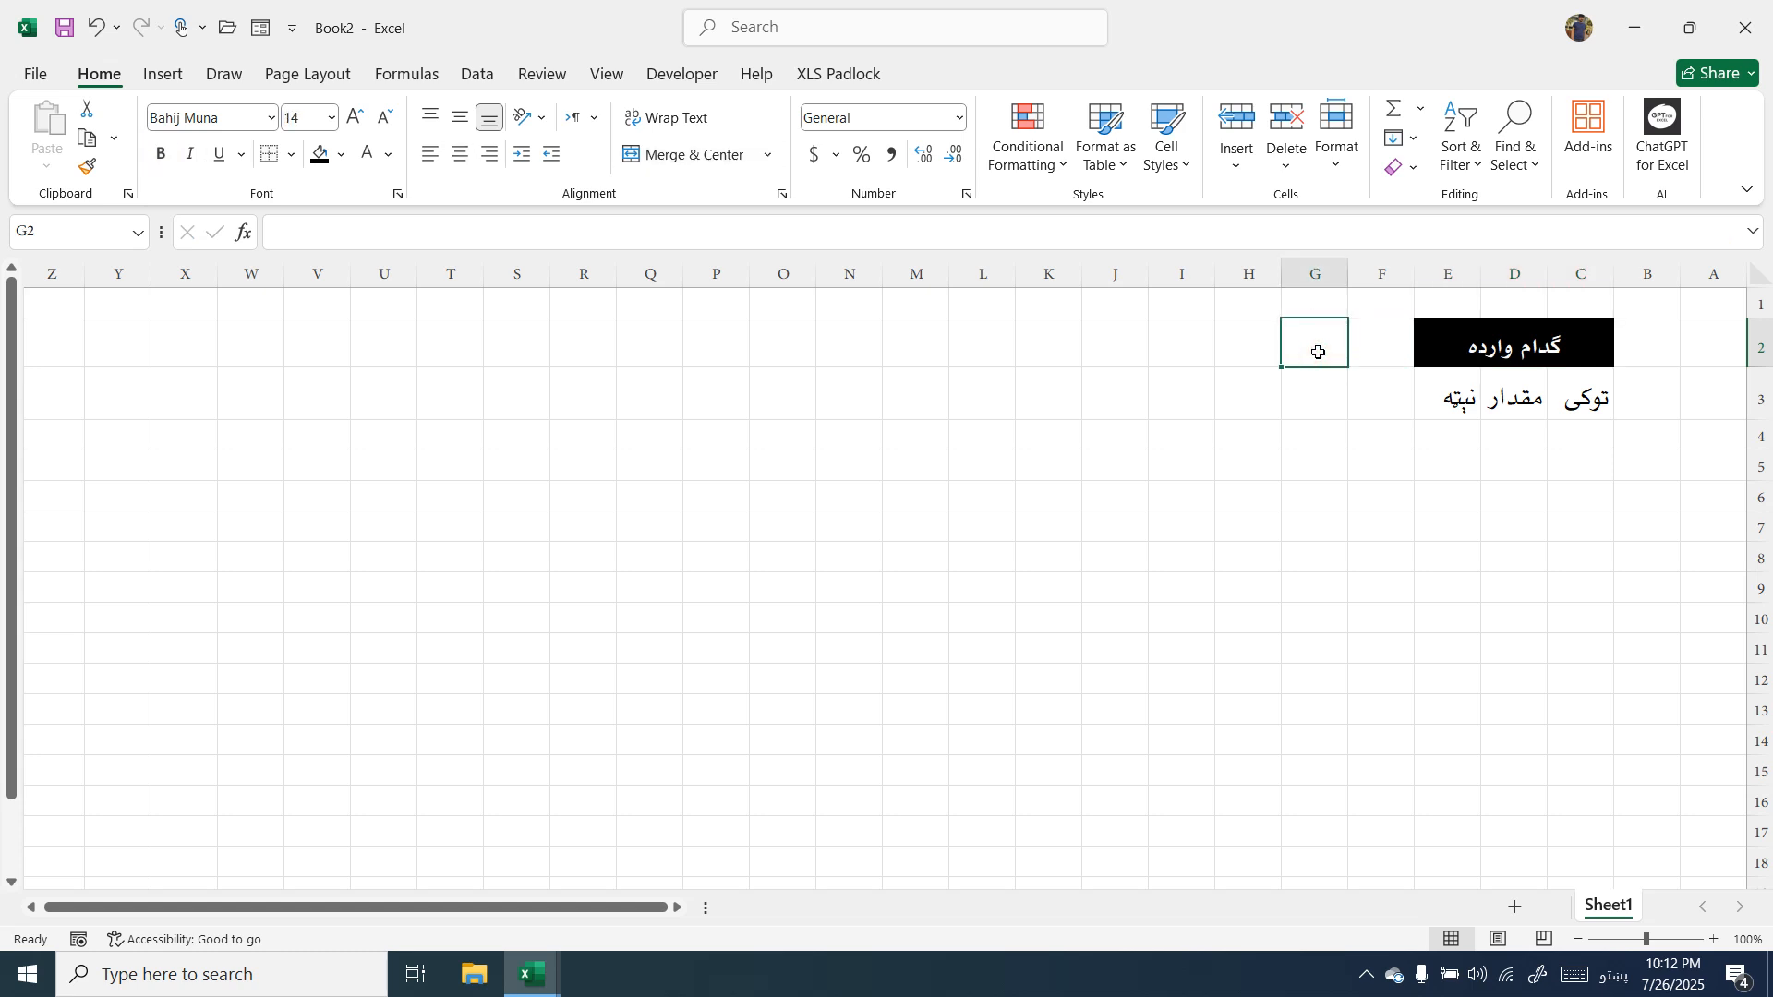
click(1314, 392)
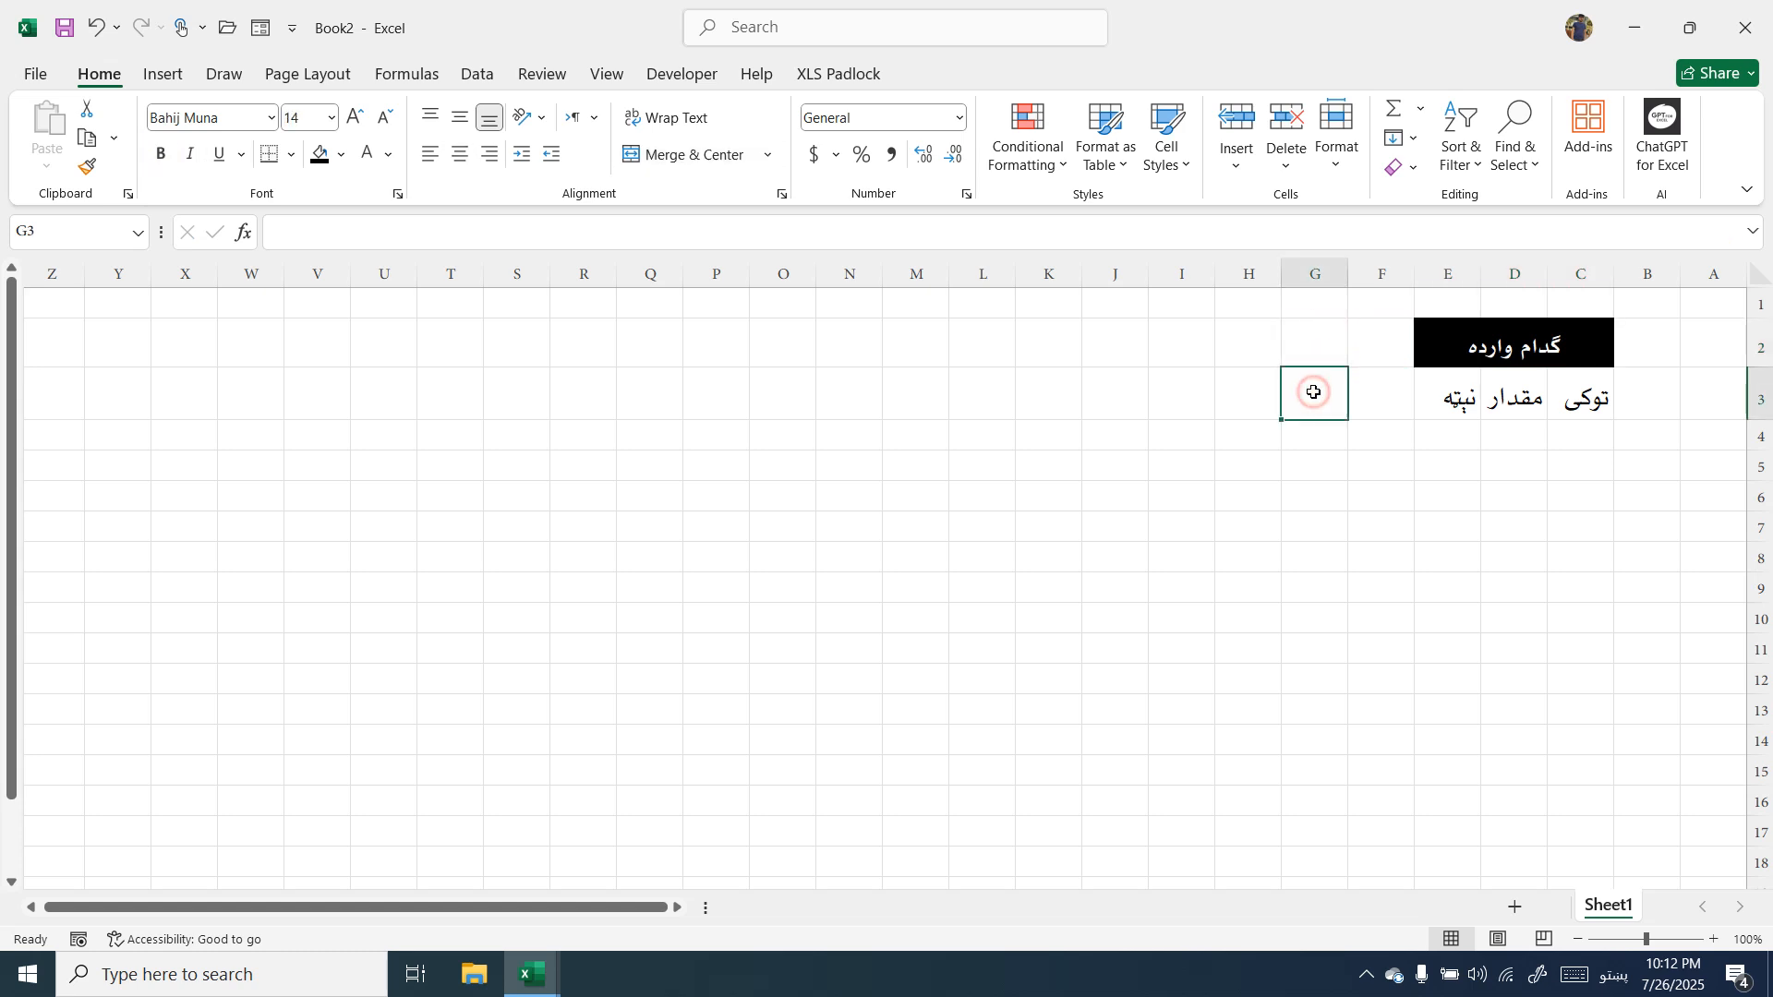
text(توکی)
key(Tab)
text(مقدار)
key(Tab)
text(نېته)
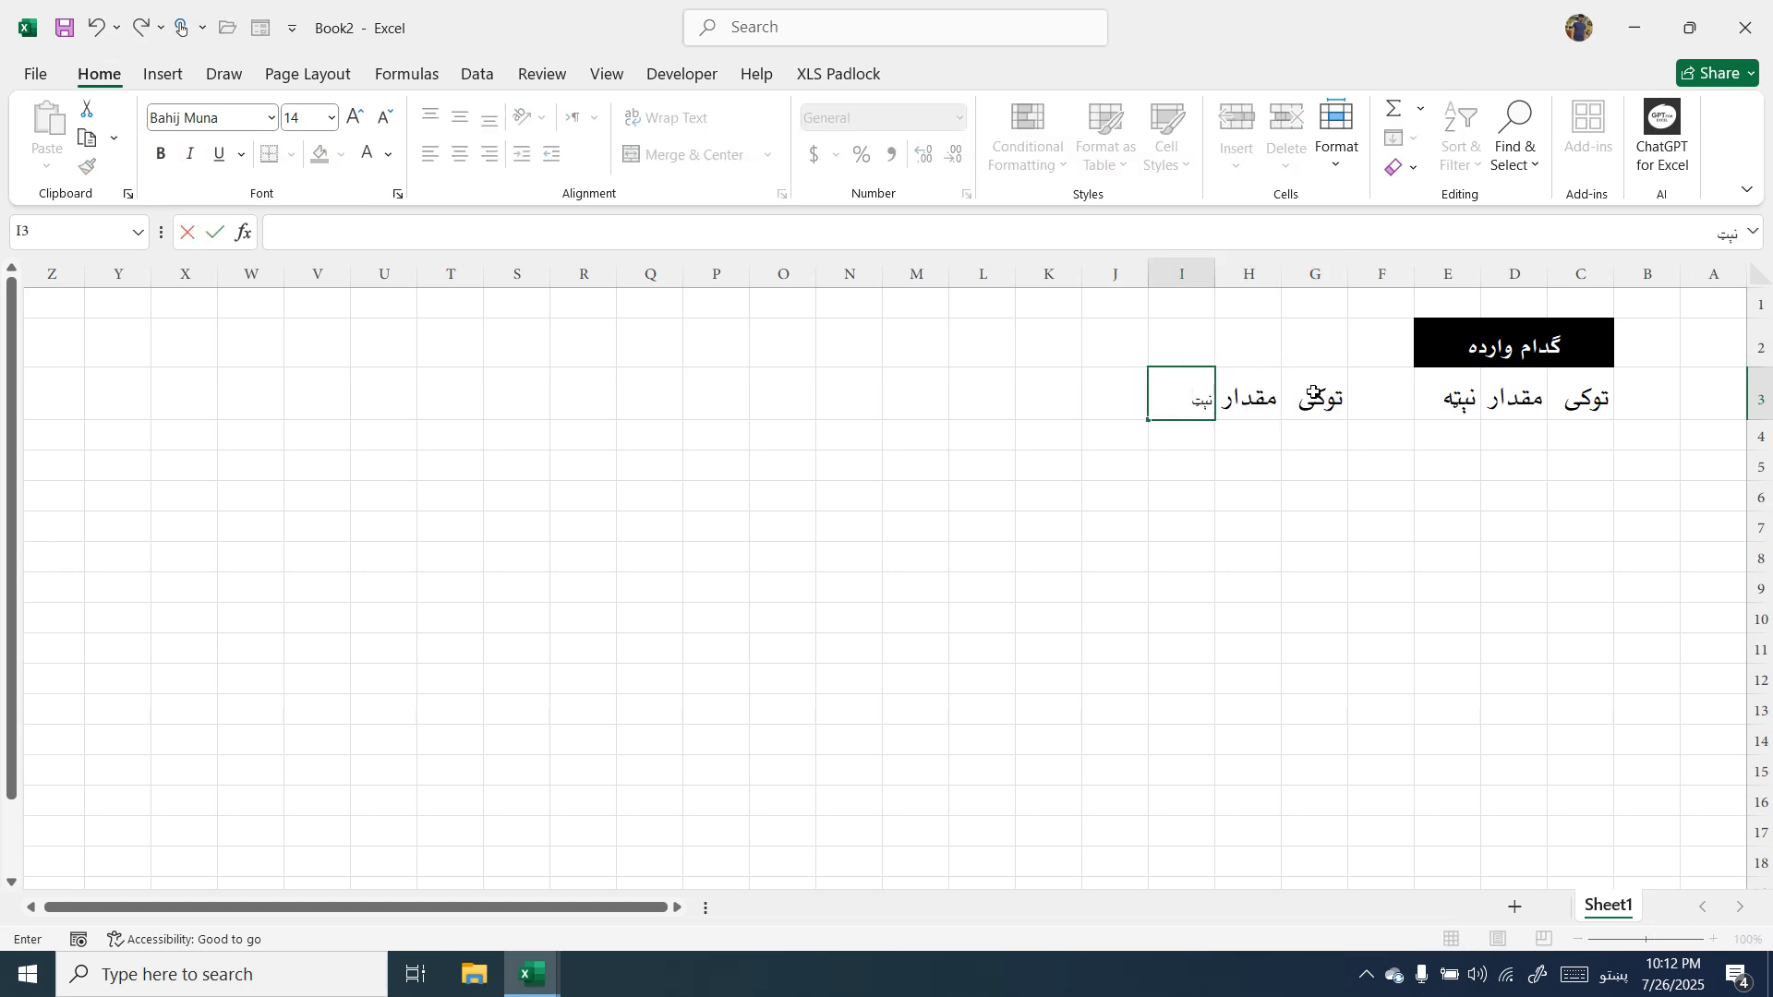
click(1314, 400)
Enter the title گدام صادره in G2, and merge and center it across G2:I2.
click(1318, 353)
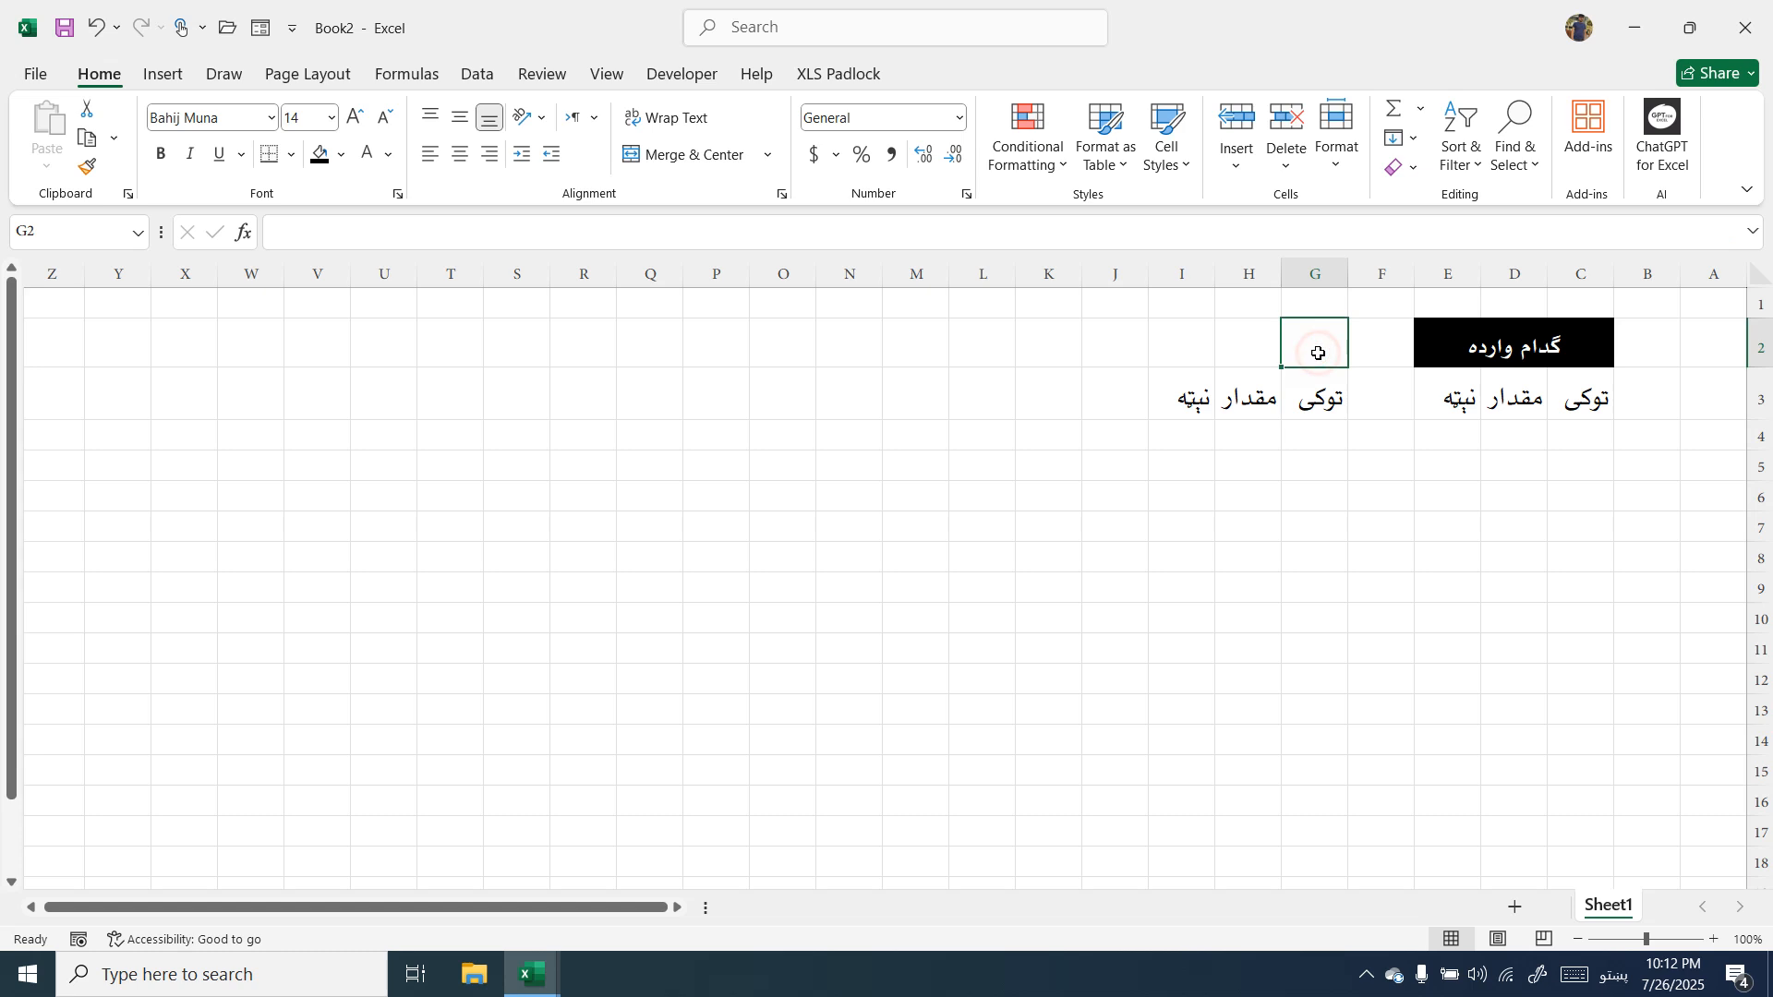
text(گدا)
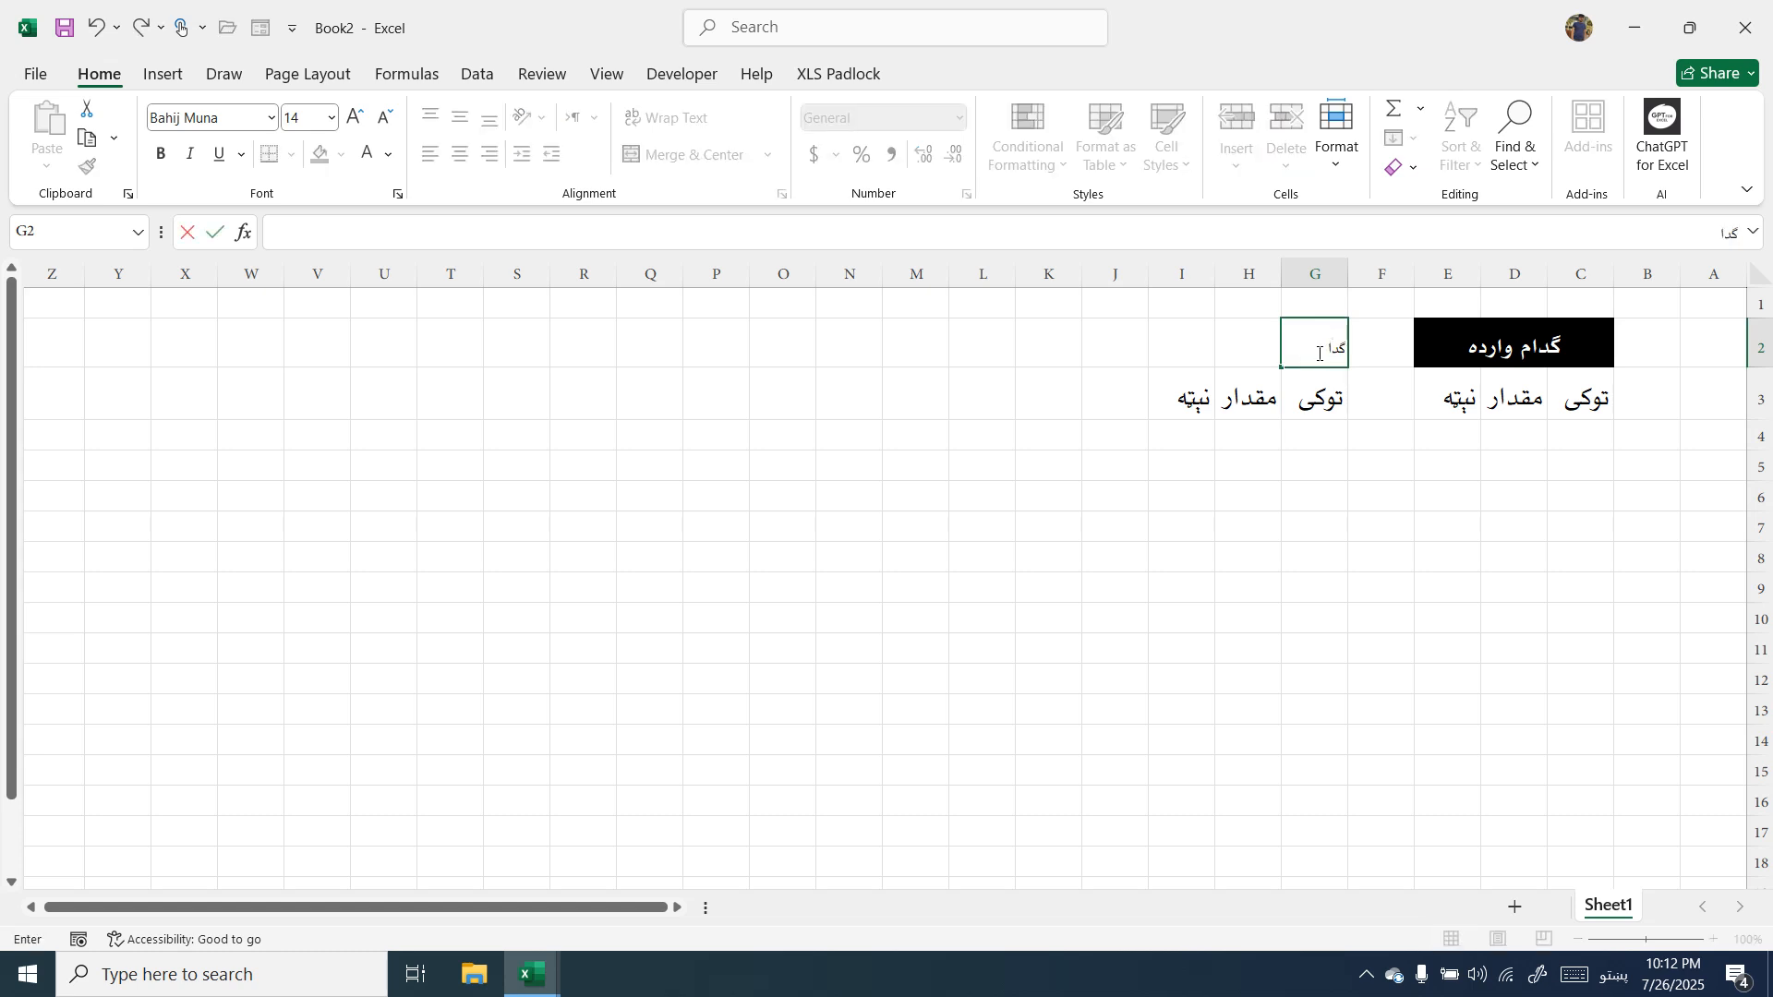
text(م صادره)
key(Return)
drag(1318, 354, 1208, 347)
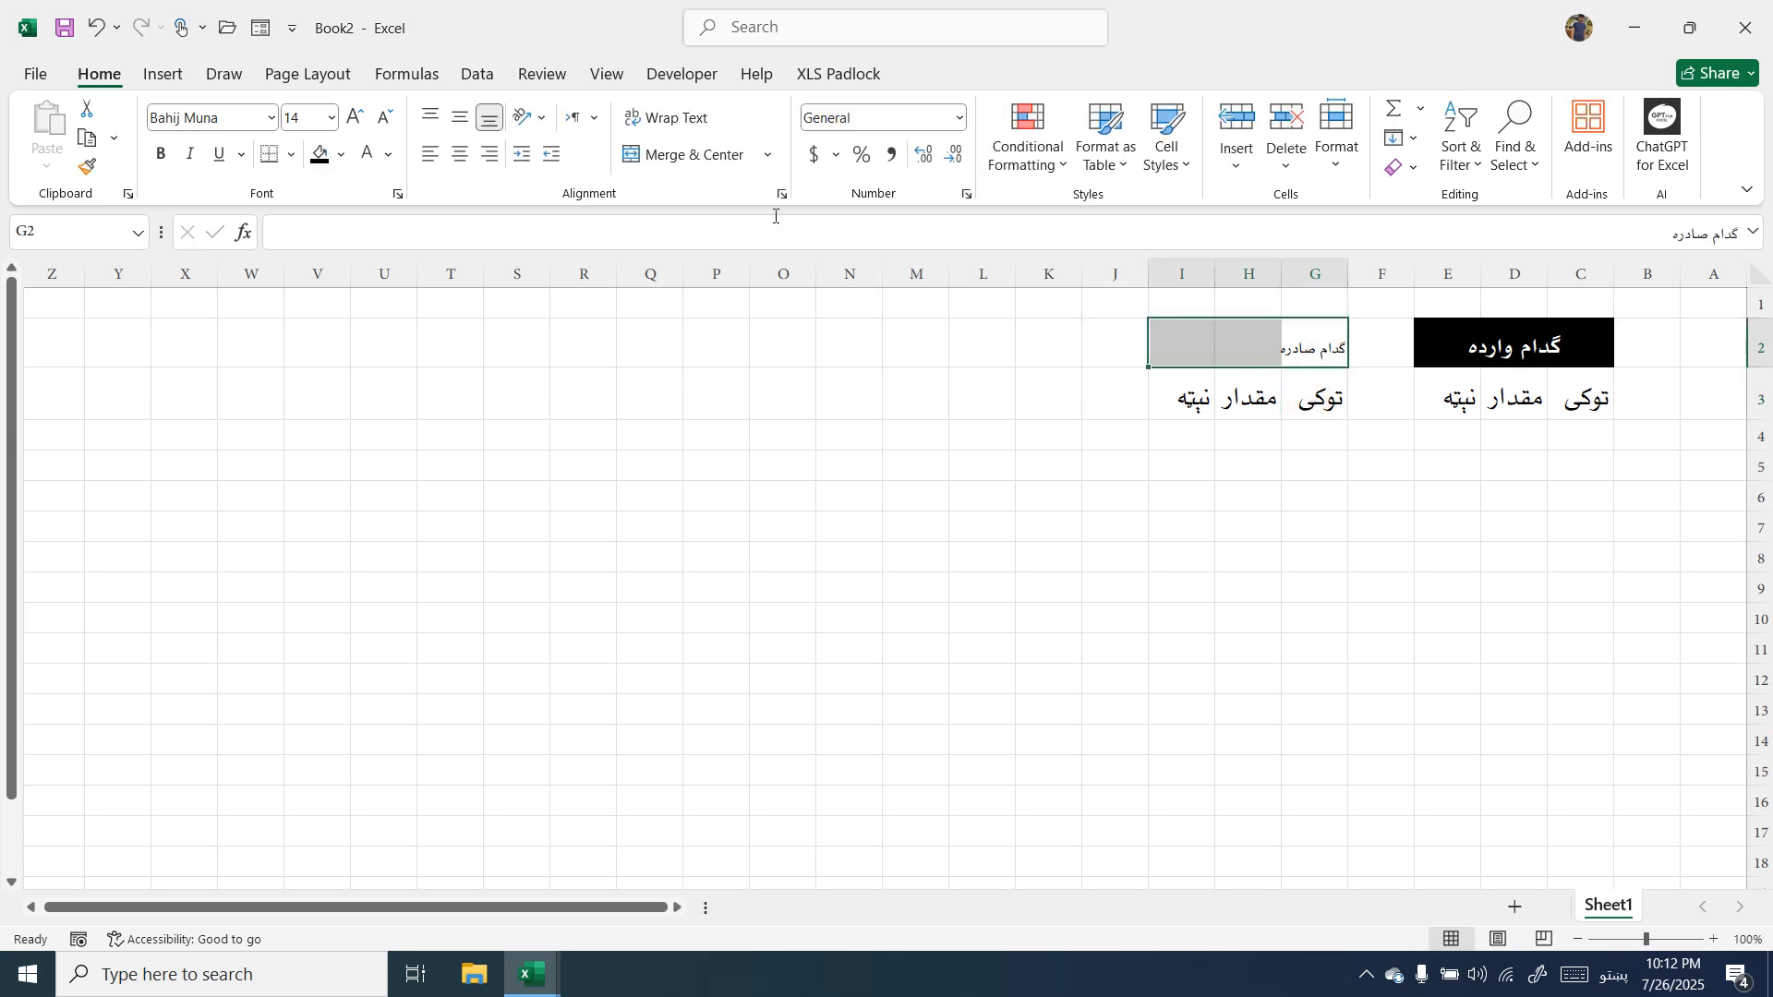
click(681, 156)
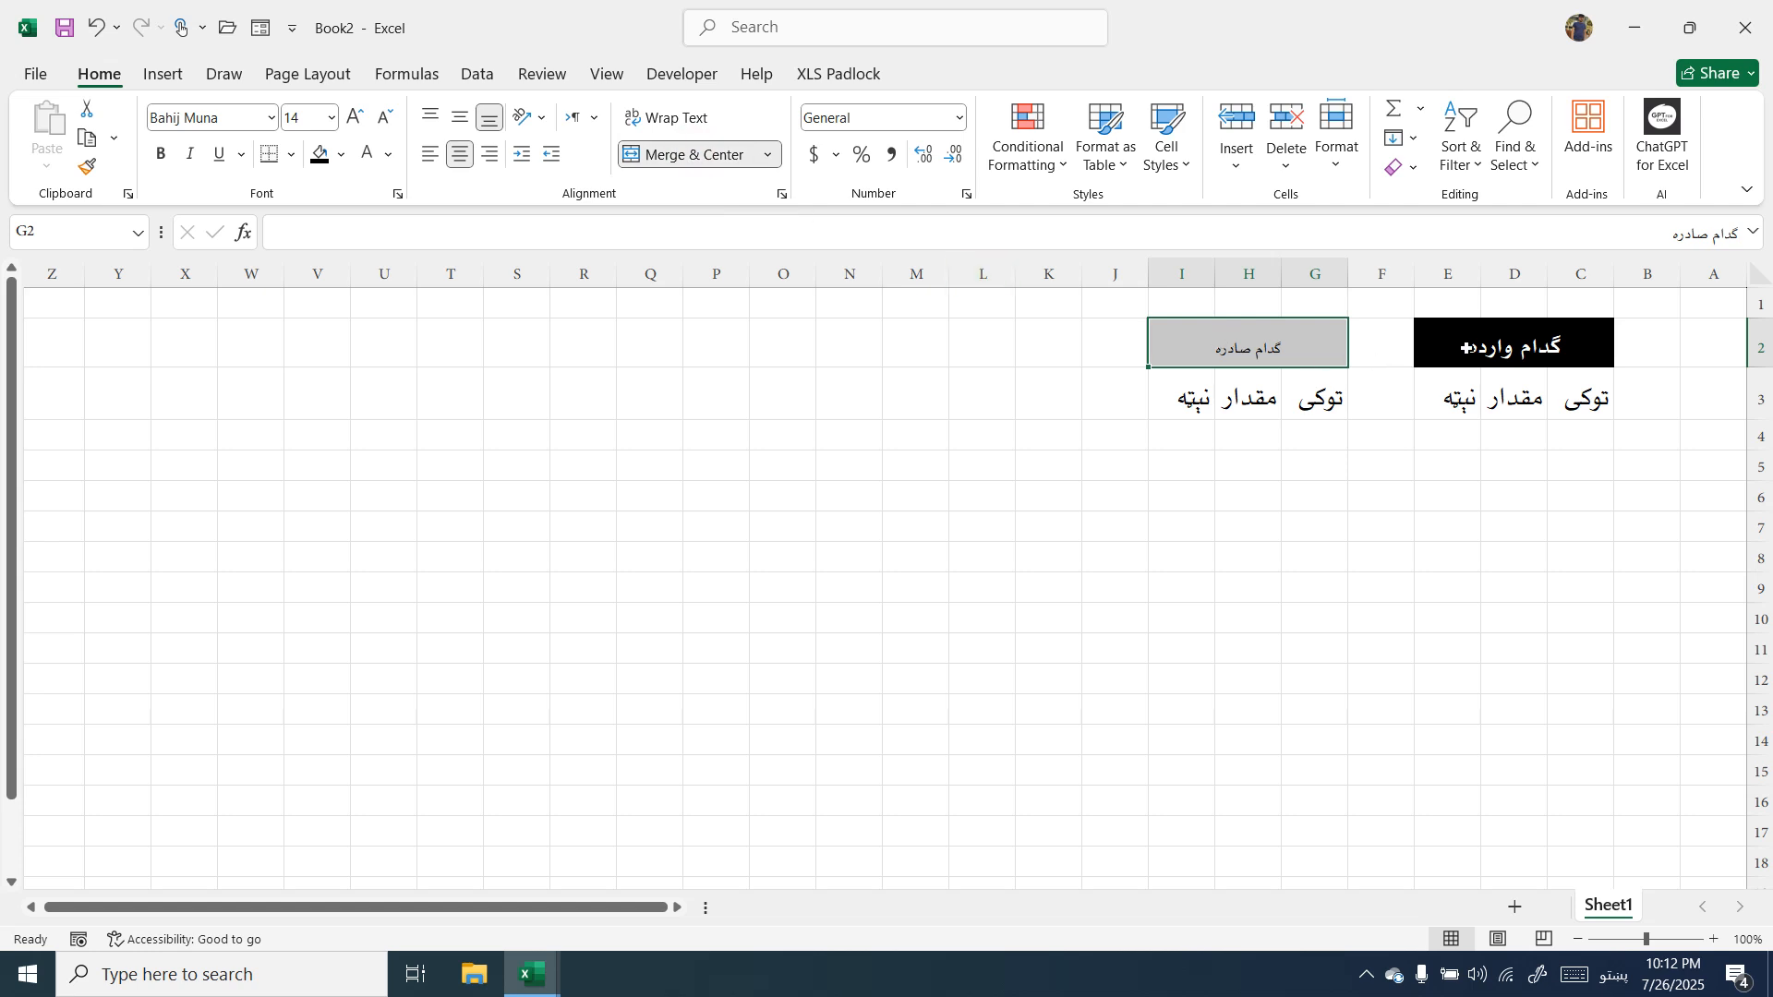
Copy the formatting of the گدام وارده title onto the گدام صادره title with Format Painter.
click(1435, 347)
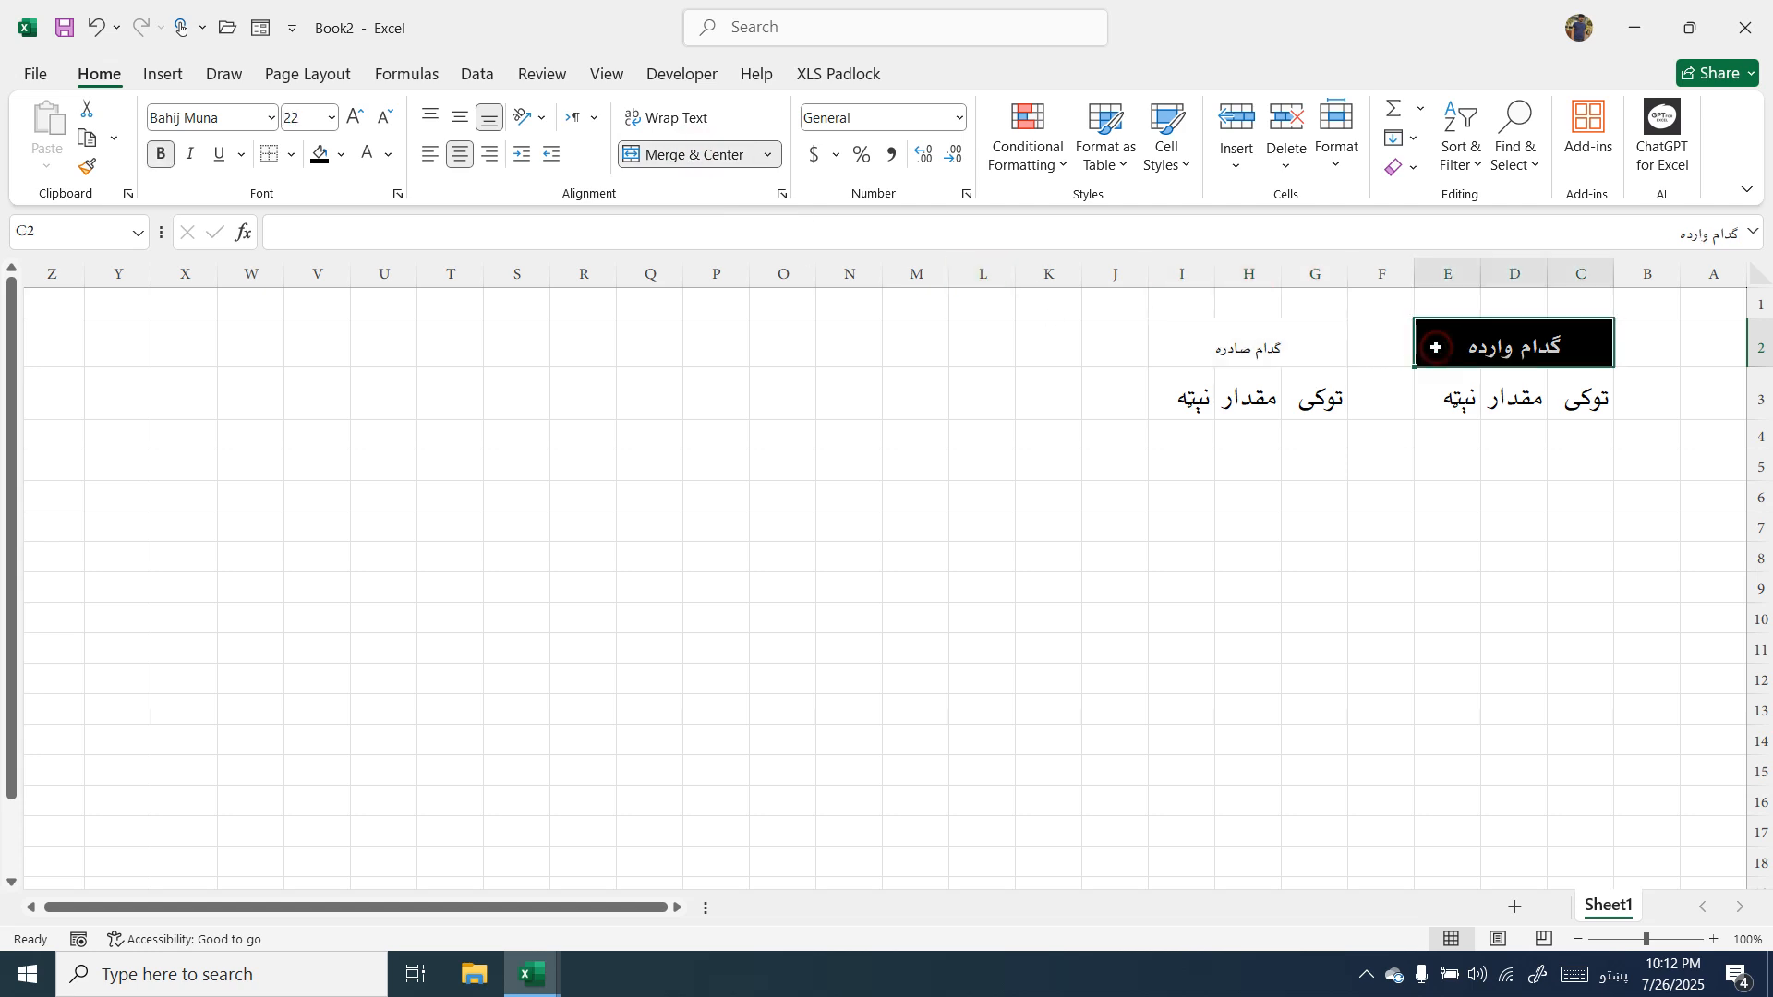
click(88, 167)
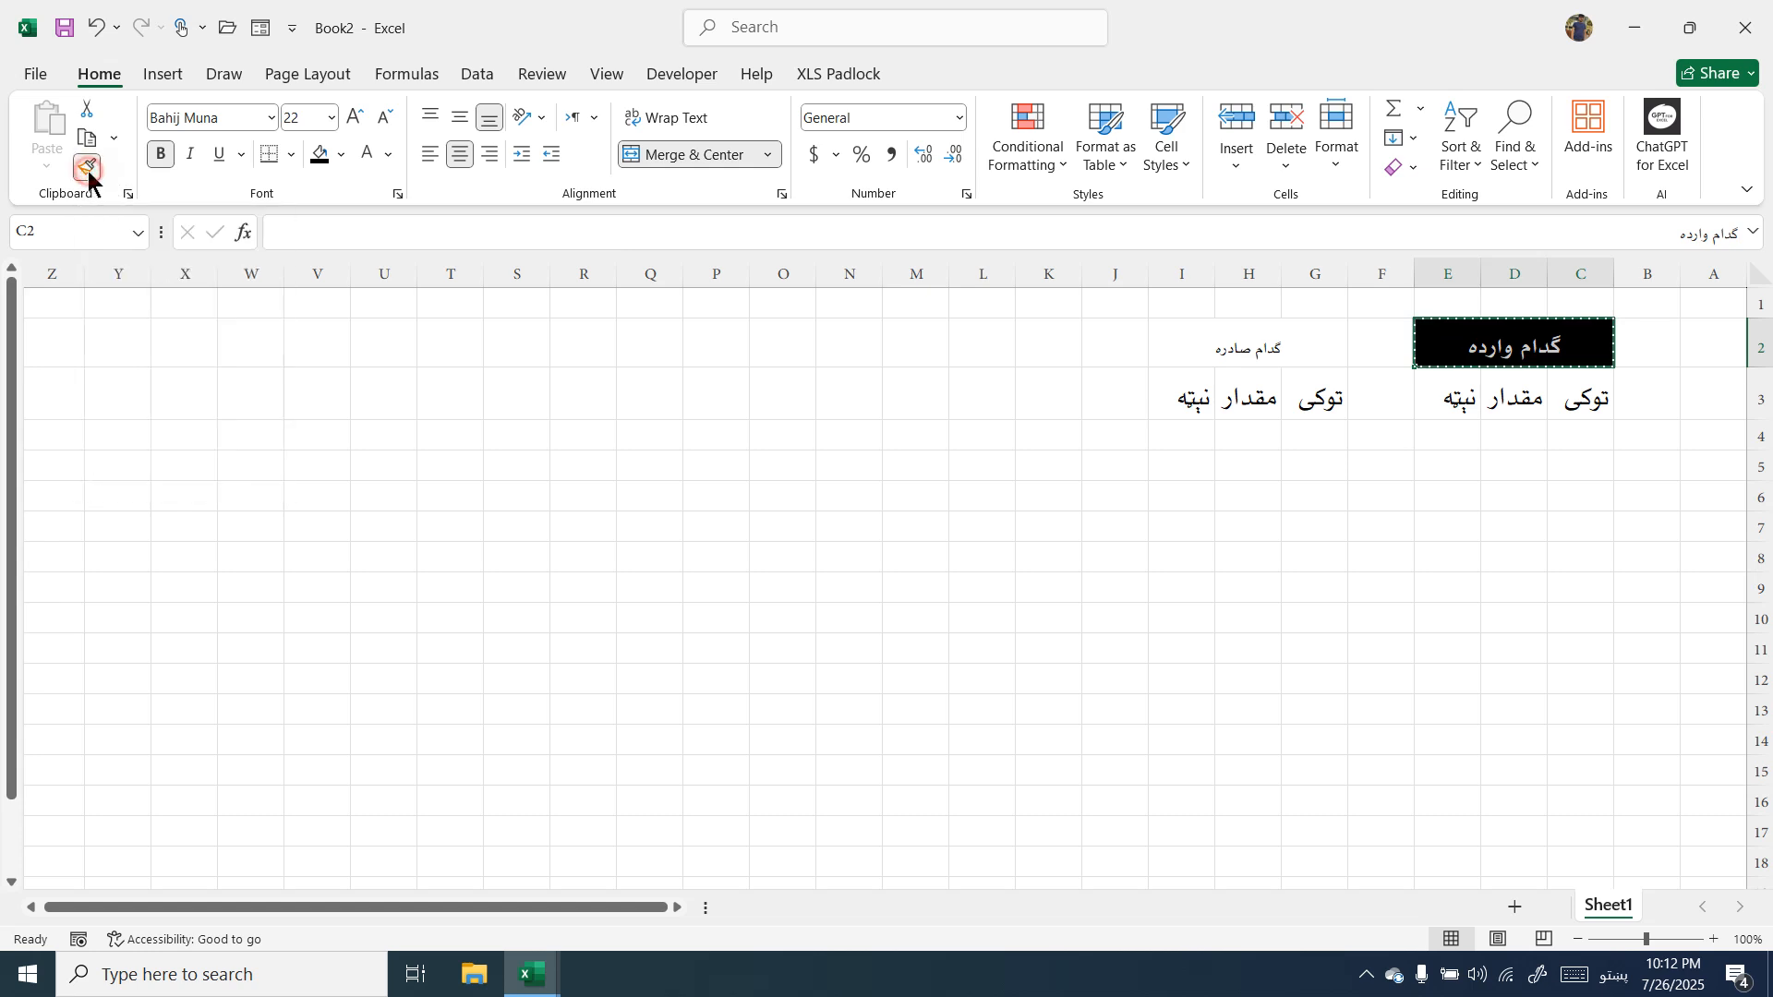
click(1200, 344)
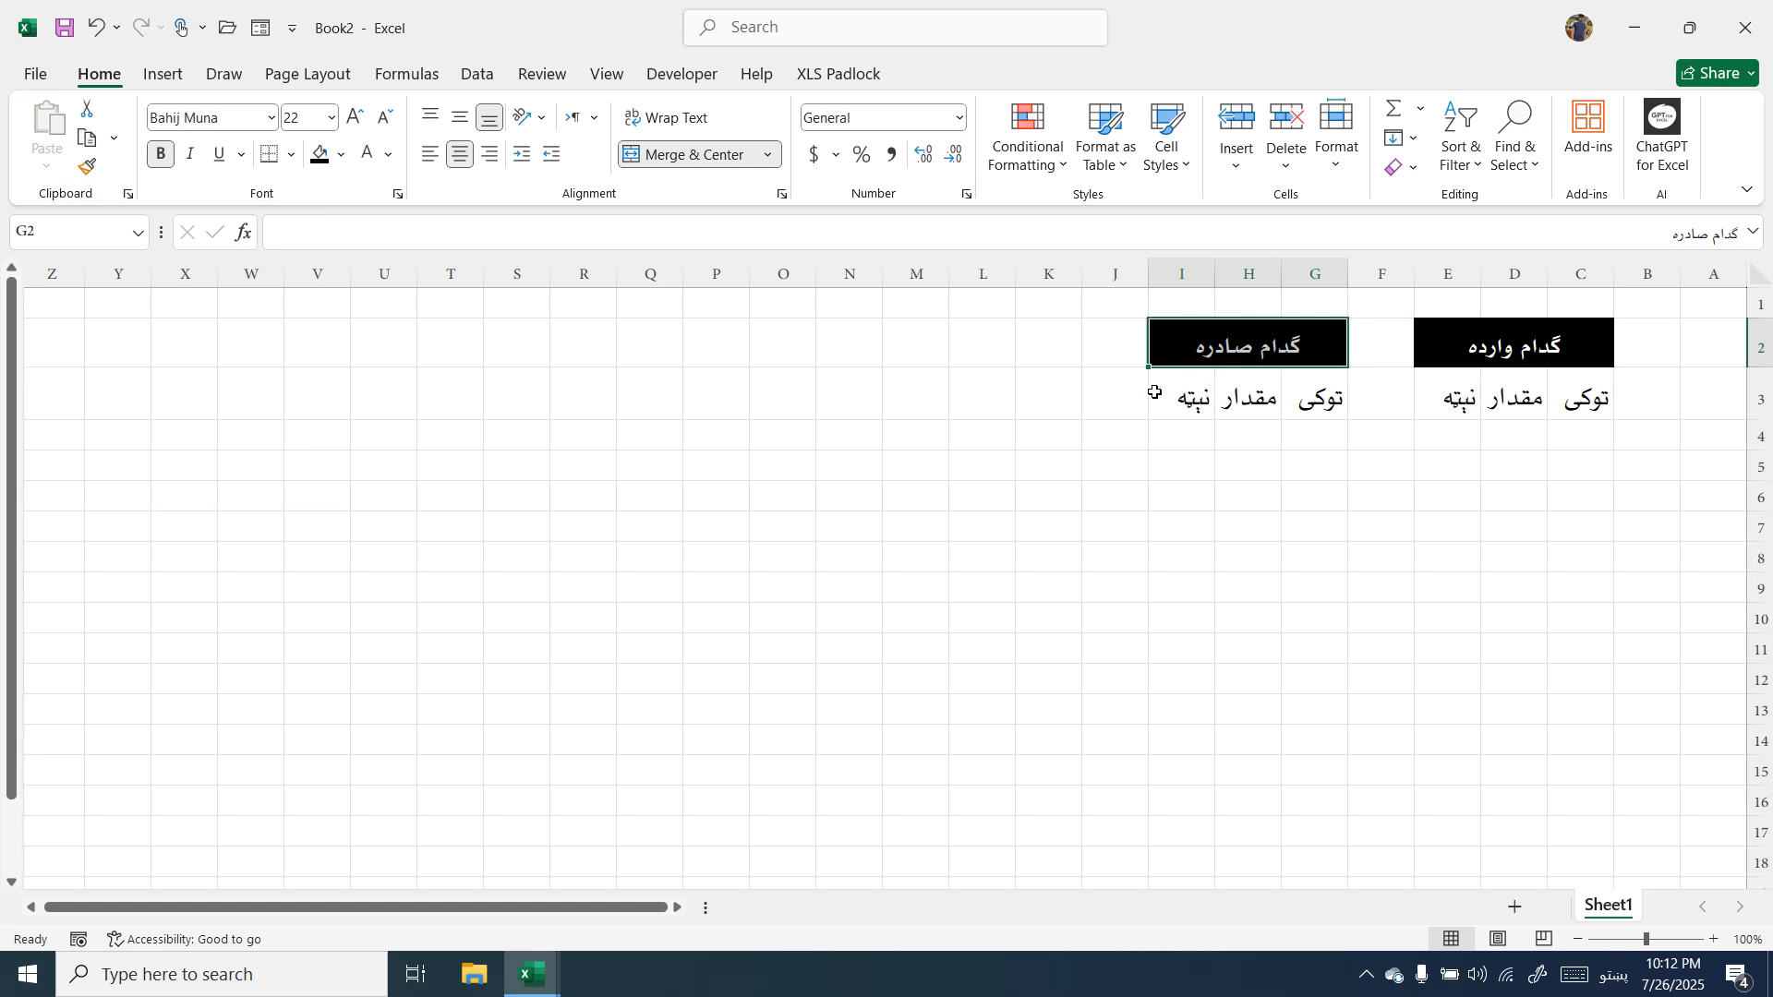
Enter the title گدام موجودي in cell K2.
click(1056, 356)
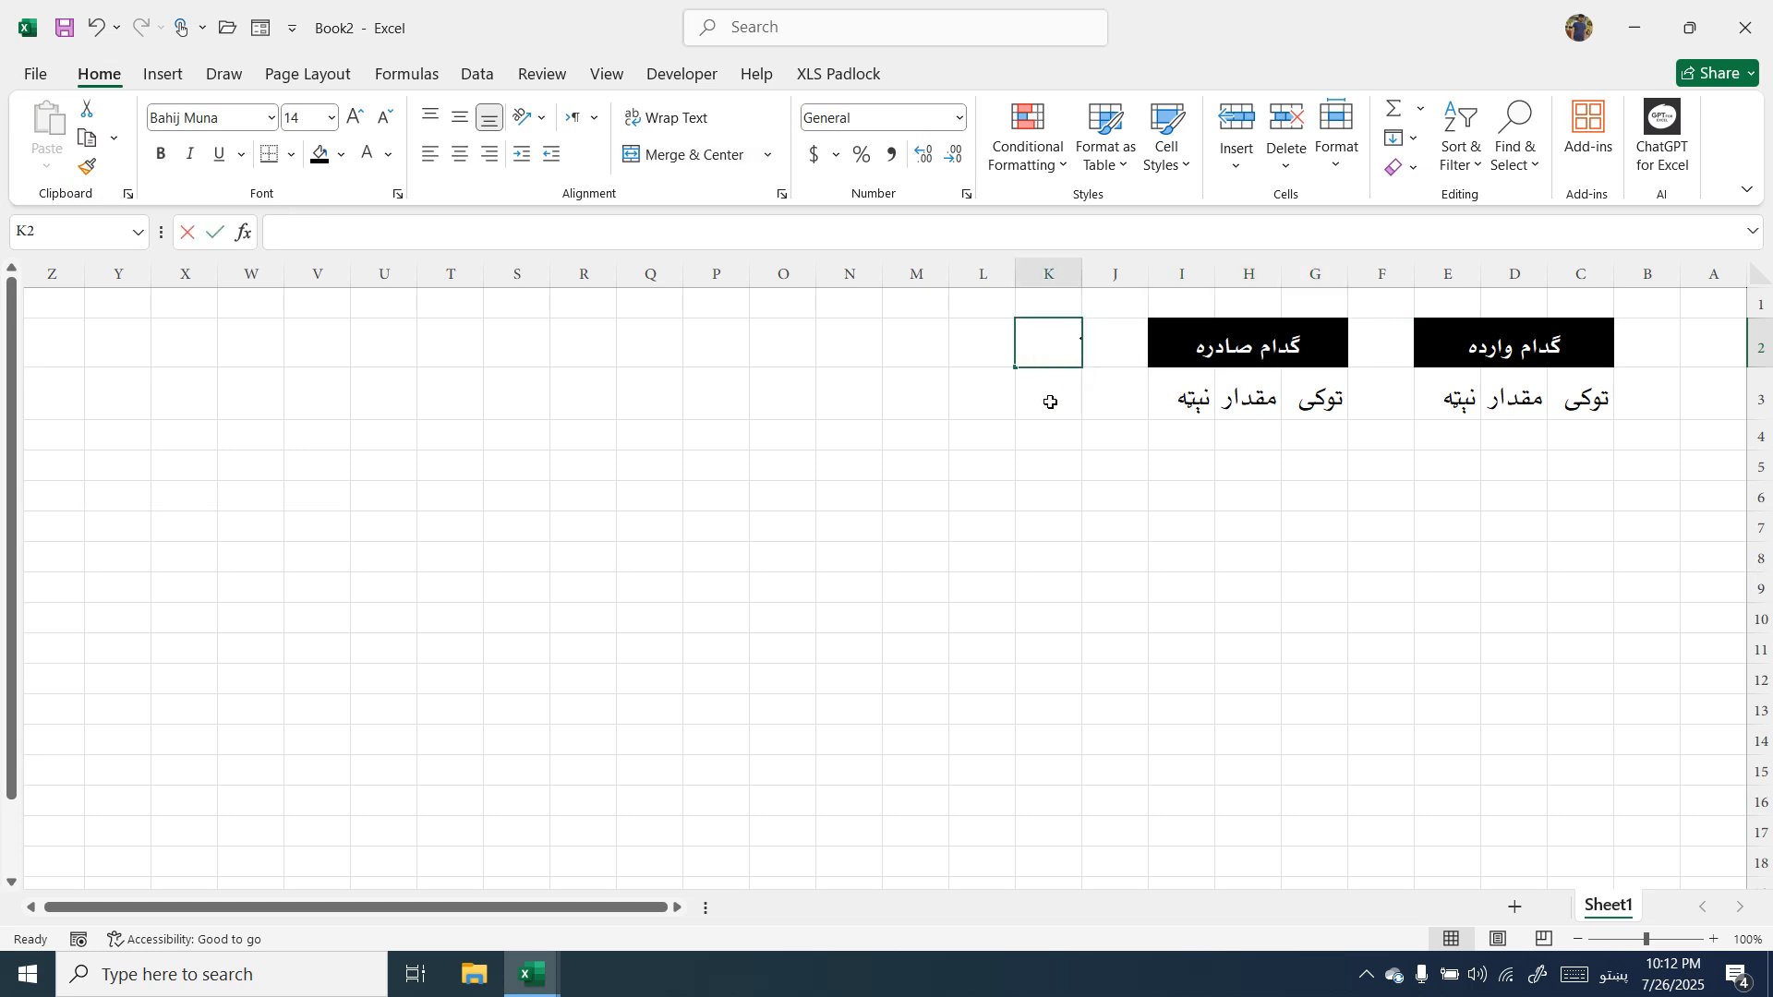
text(موجود)
key(BackSpace)
key(BackSpace)
key(BackSpace)
key(BackSpace)
key(BackSpace)
text(گدام موجودي)
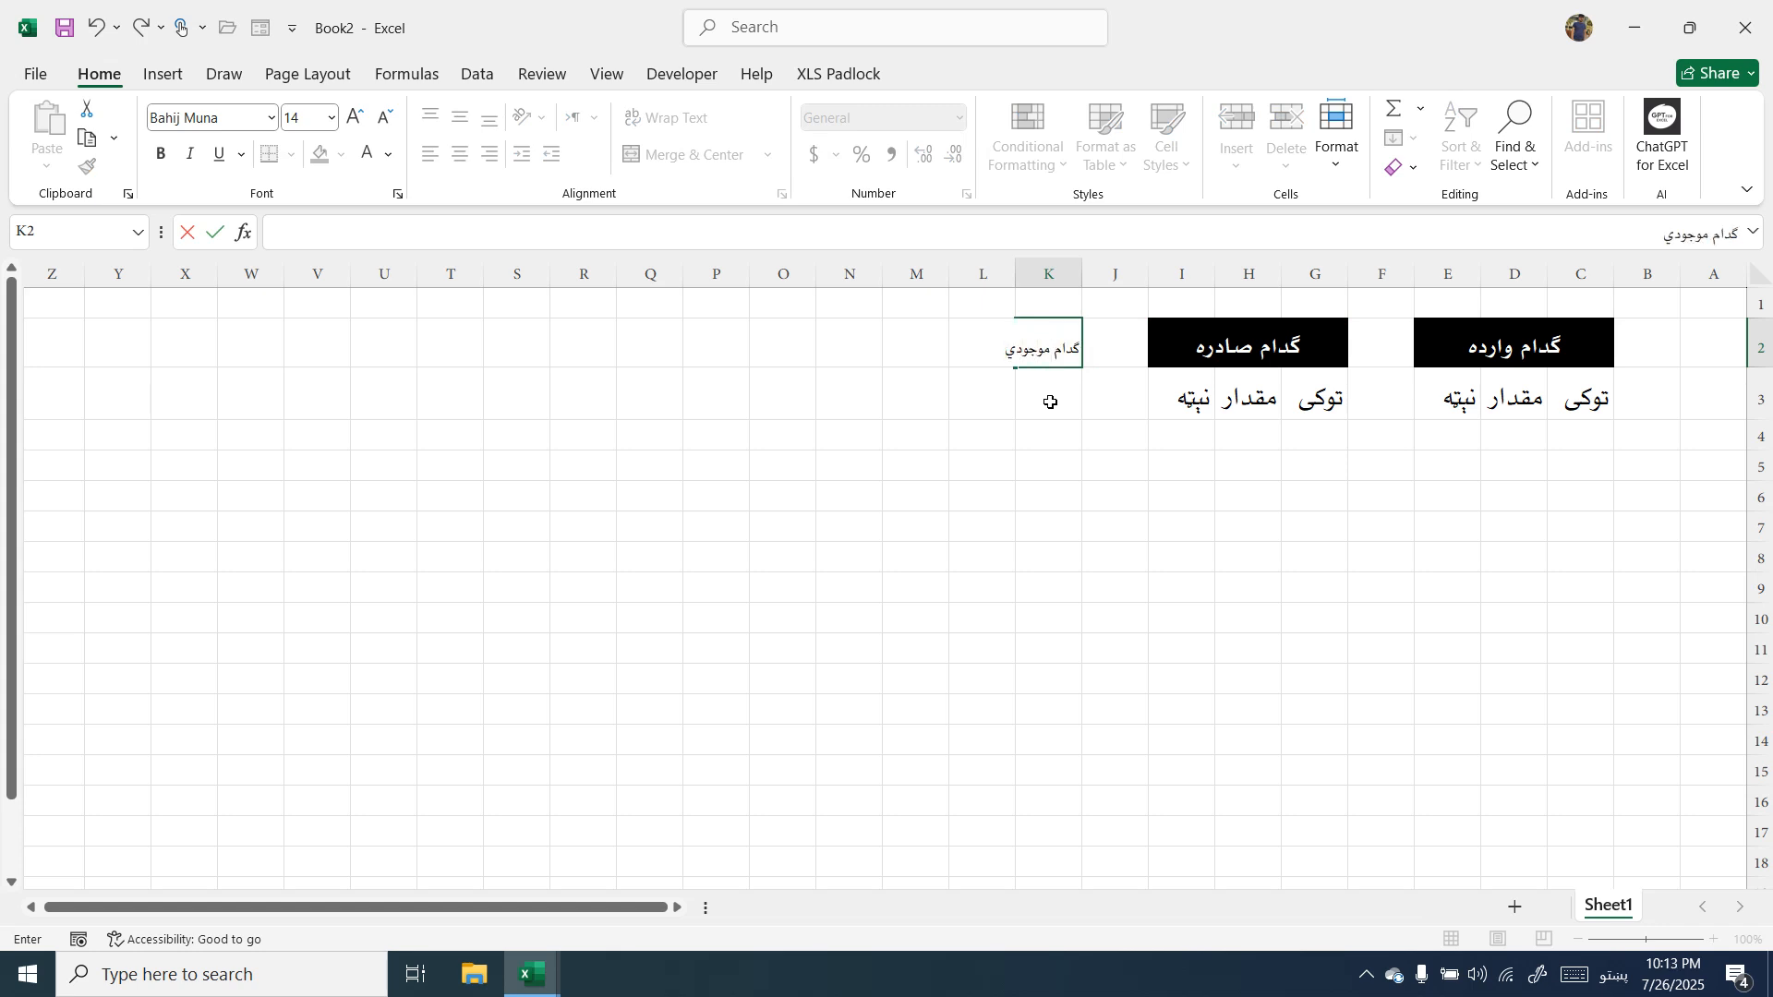
Apply the گدام صادره title's formatting to K2:M2 with Format Painter.
click(1189, 345)
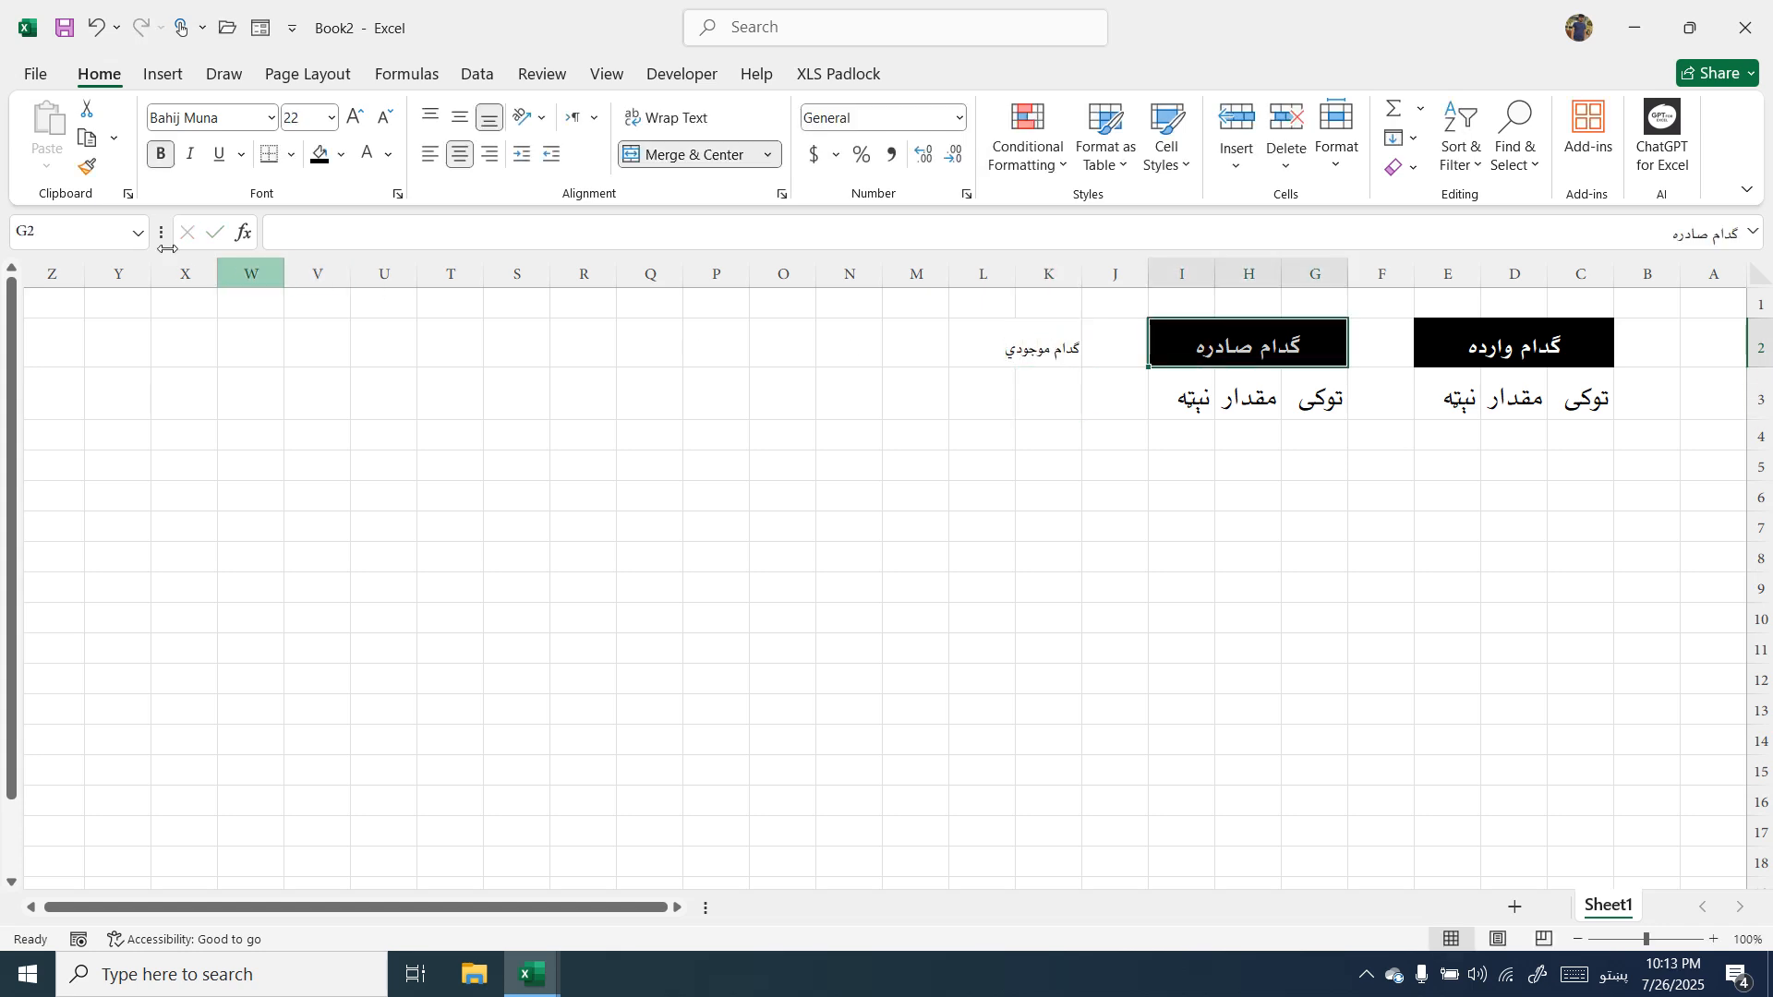
click(87, 166)
drag(1028, 342, 922, 345)
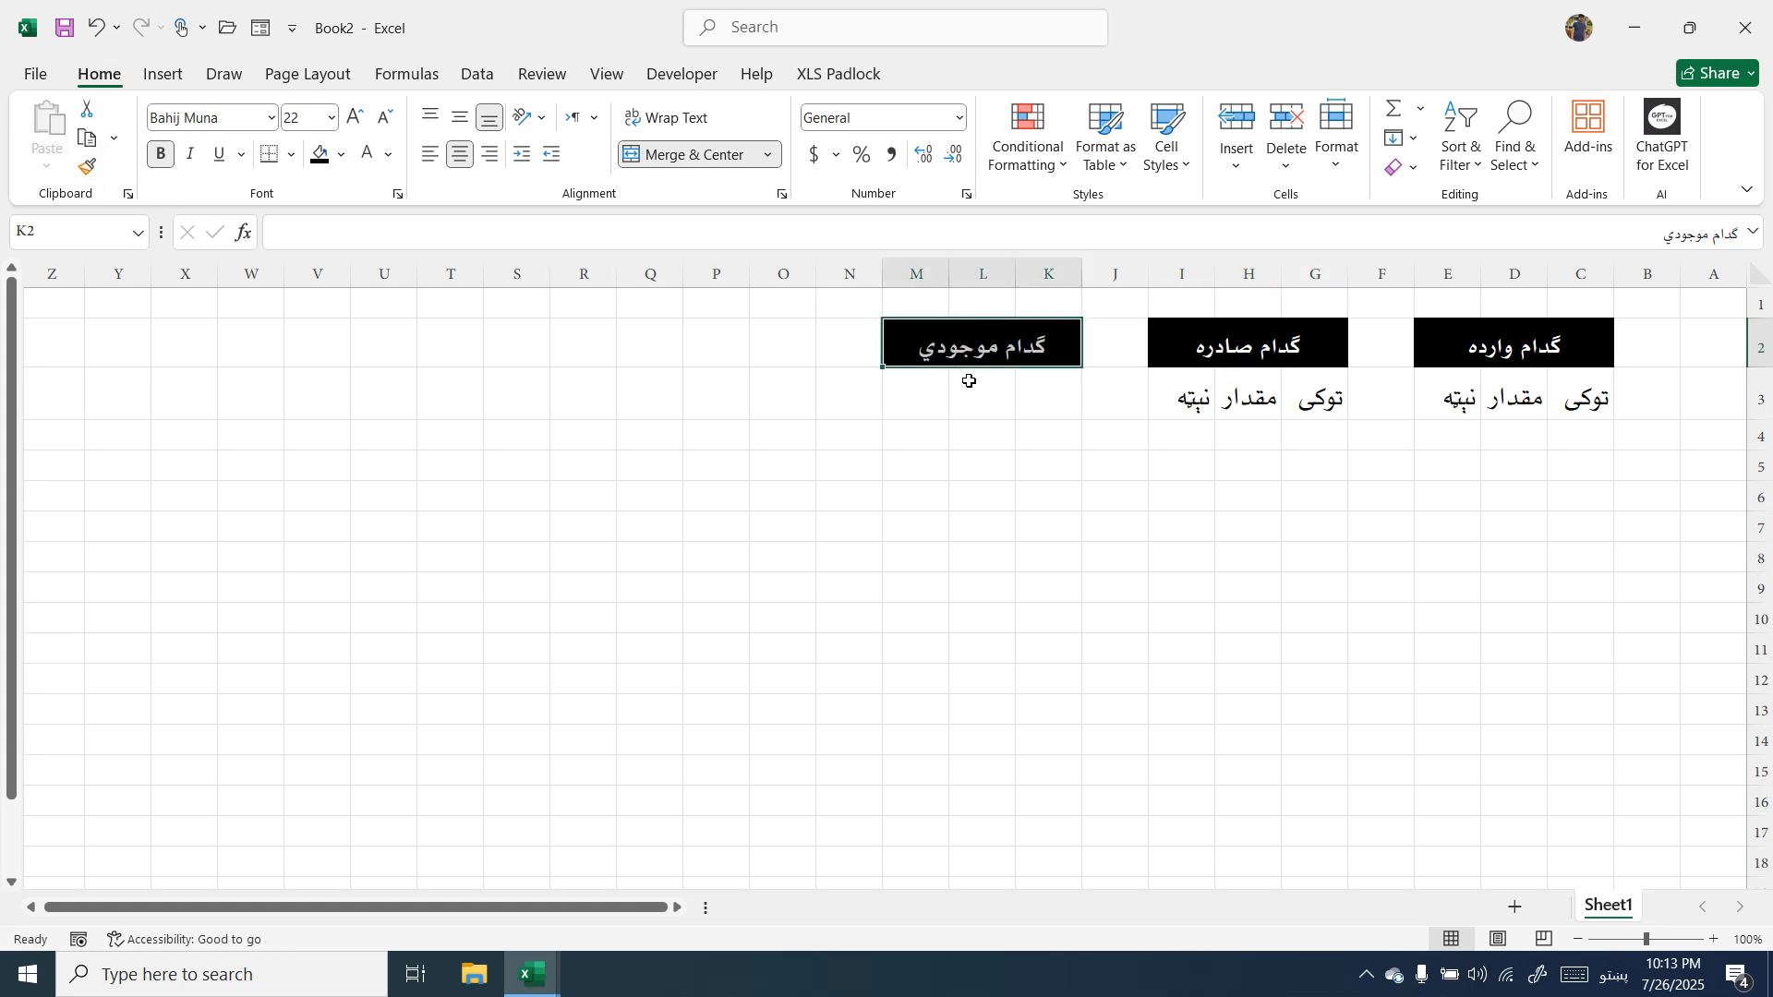
Enter the column headers توکي, مقدار and بلانس in K3:M3 under the گدام موجودي title.
click(1064, 395)
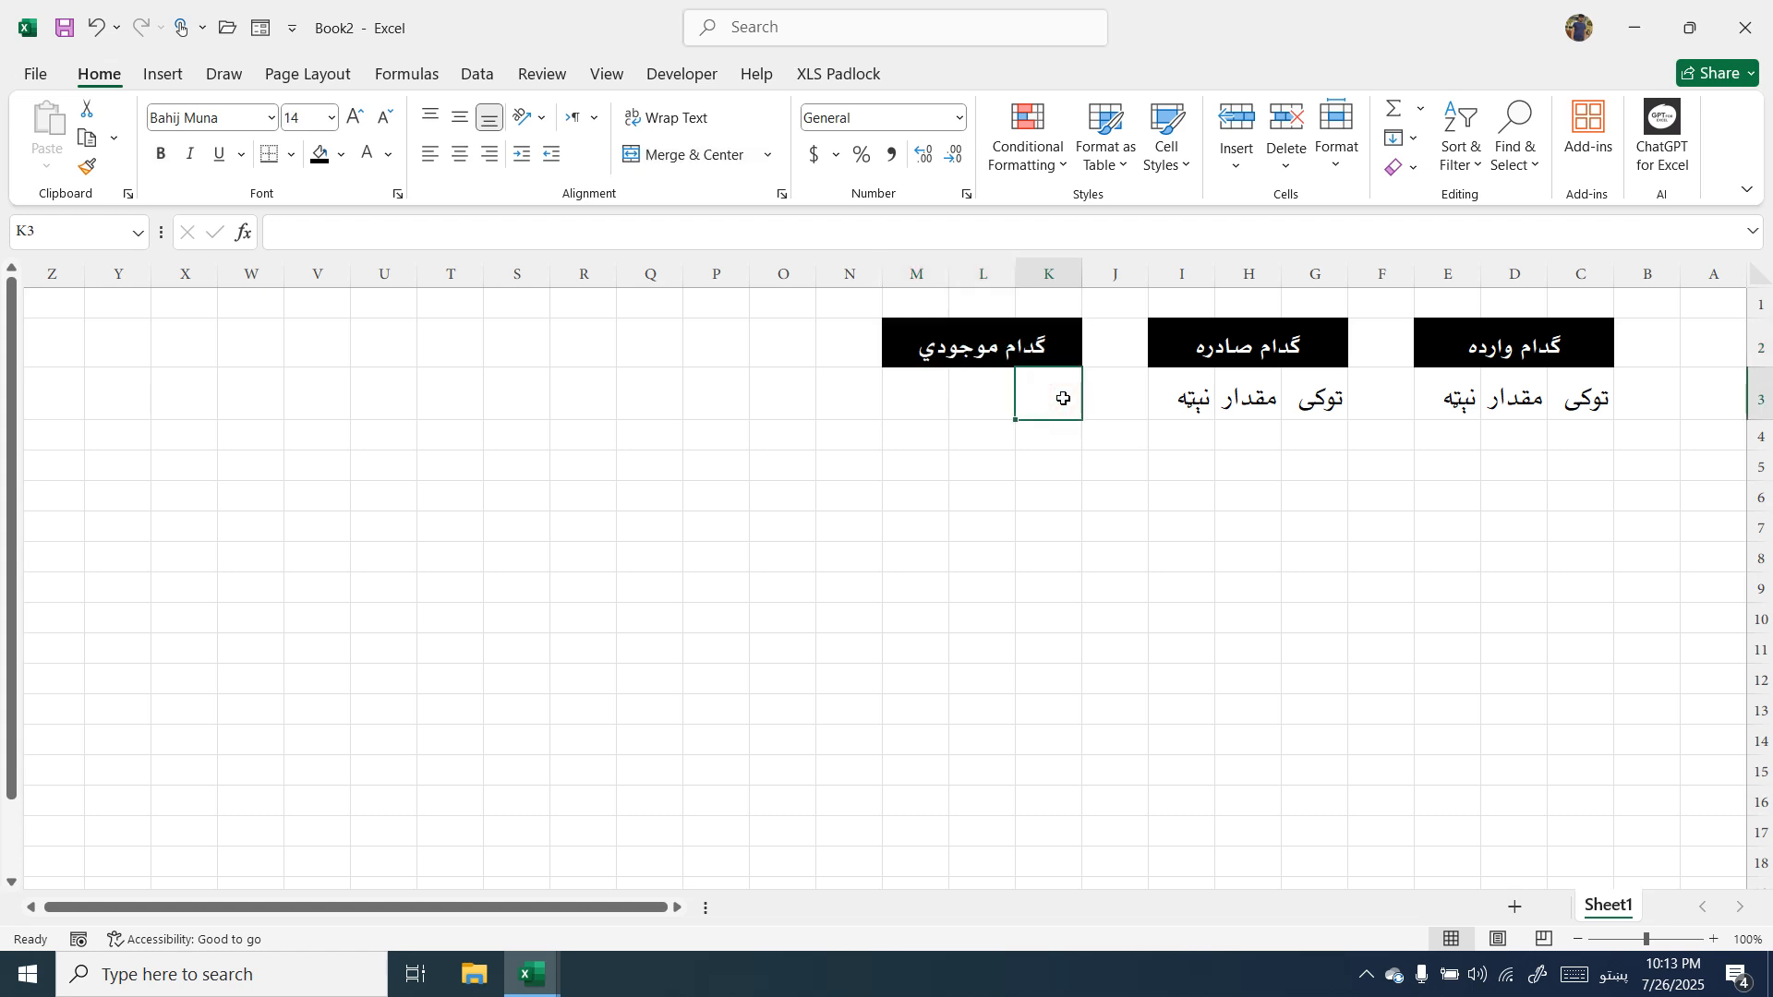
text(توکي)
key(Tab)
text(مقدار)
key(Tab)
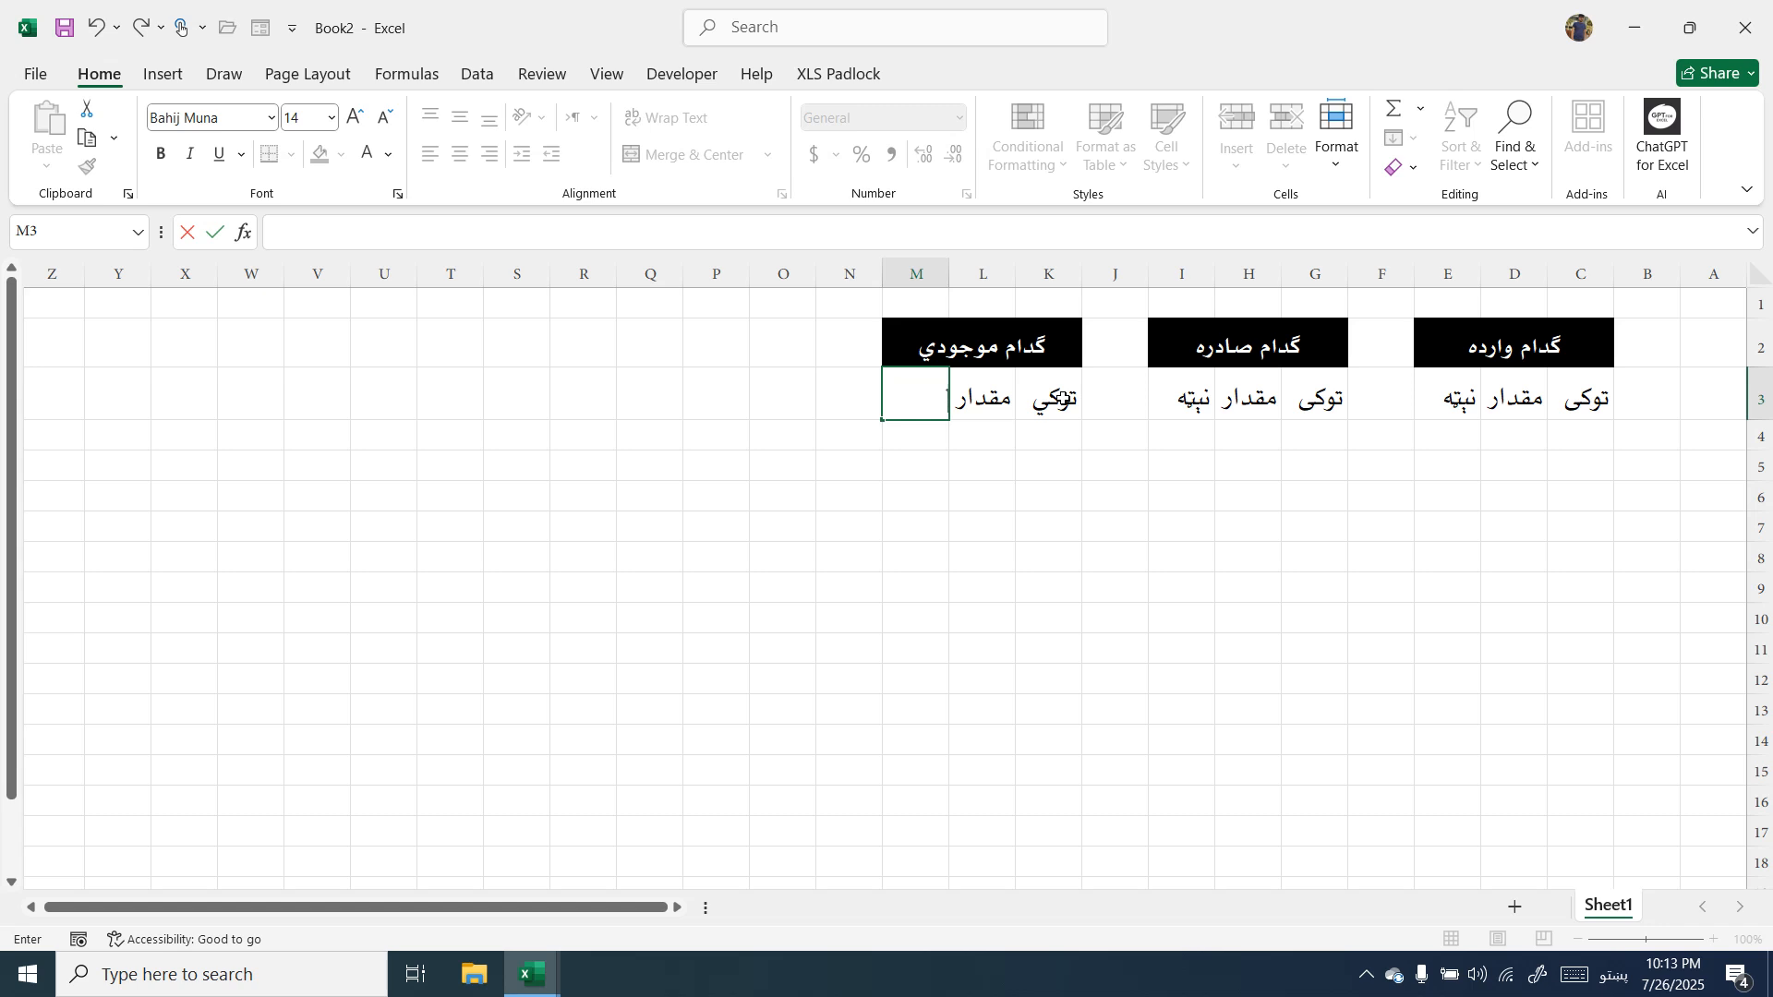
text(بلانس)
click(1001, 414)
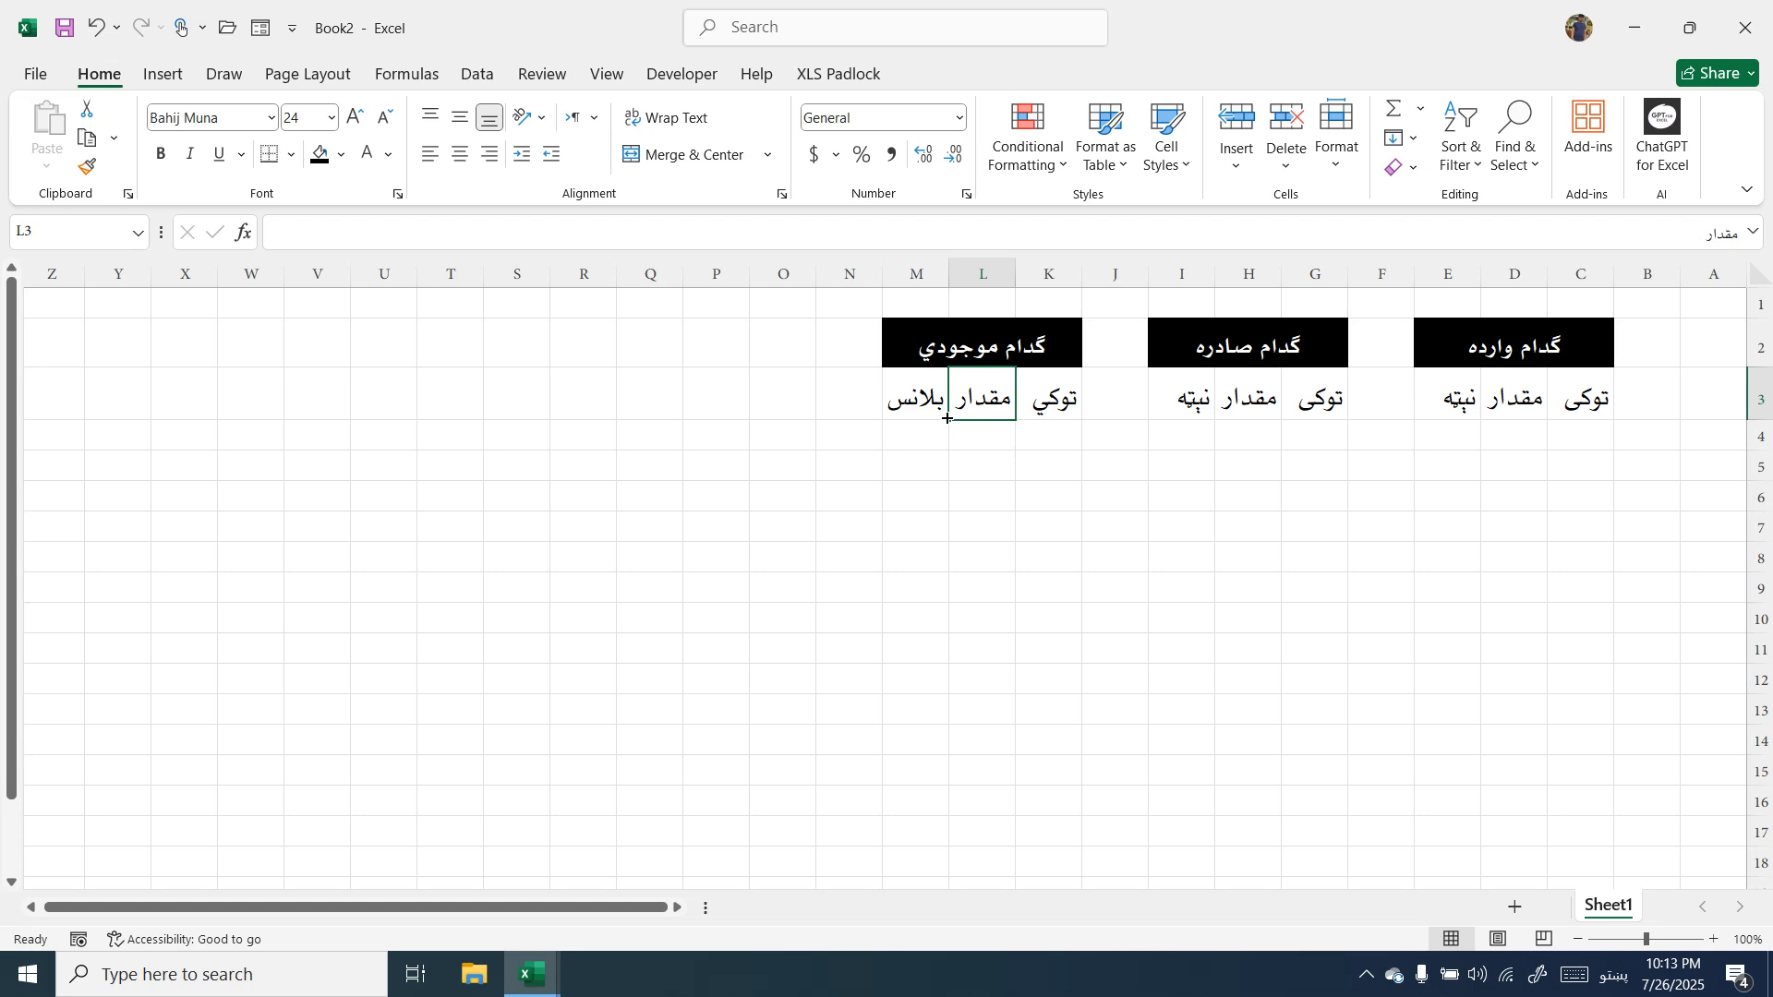
Enter the first incoming record in C4:E4: item موز, quantity 5, date 7/26/2025.
click(1583, 439)
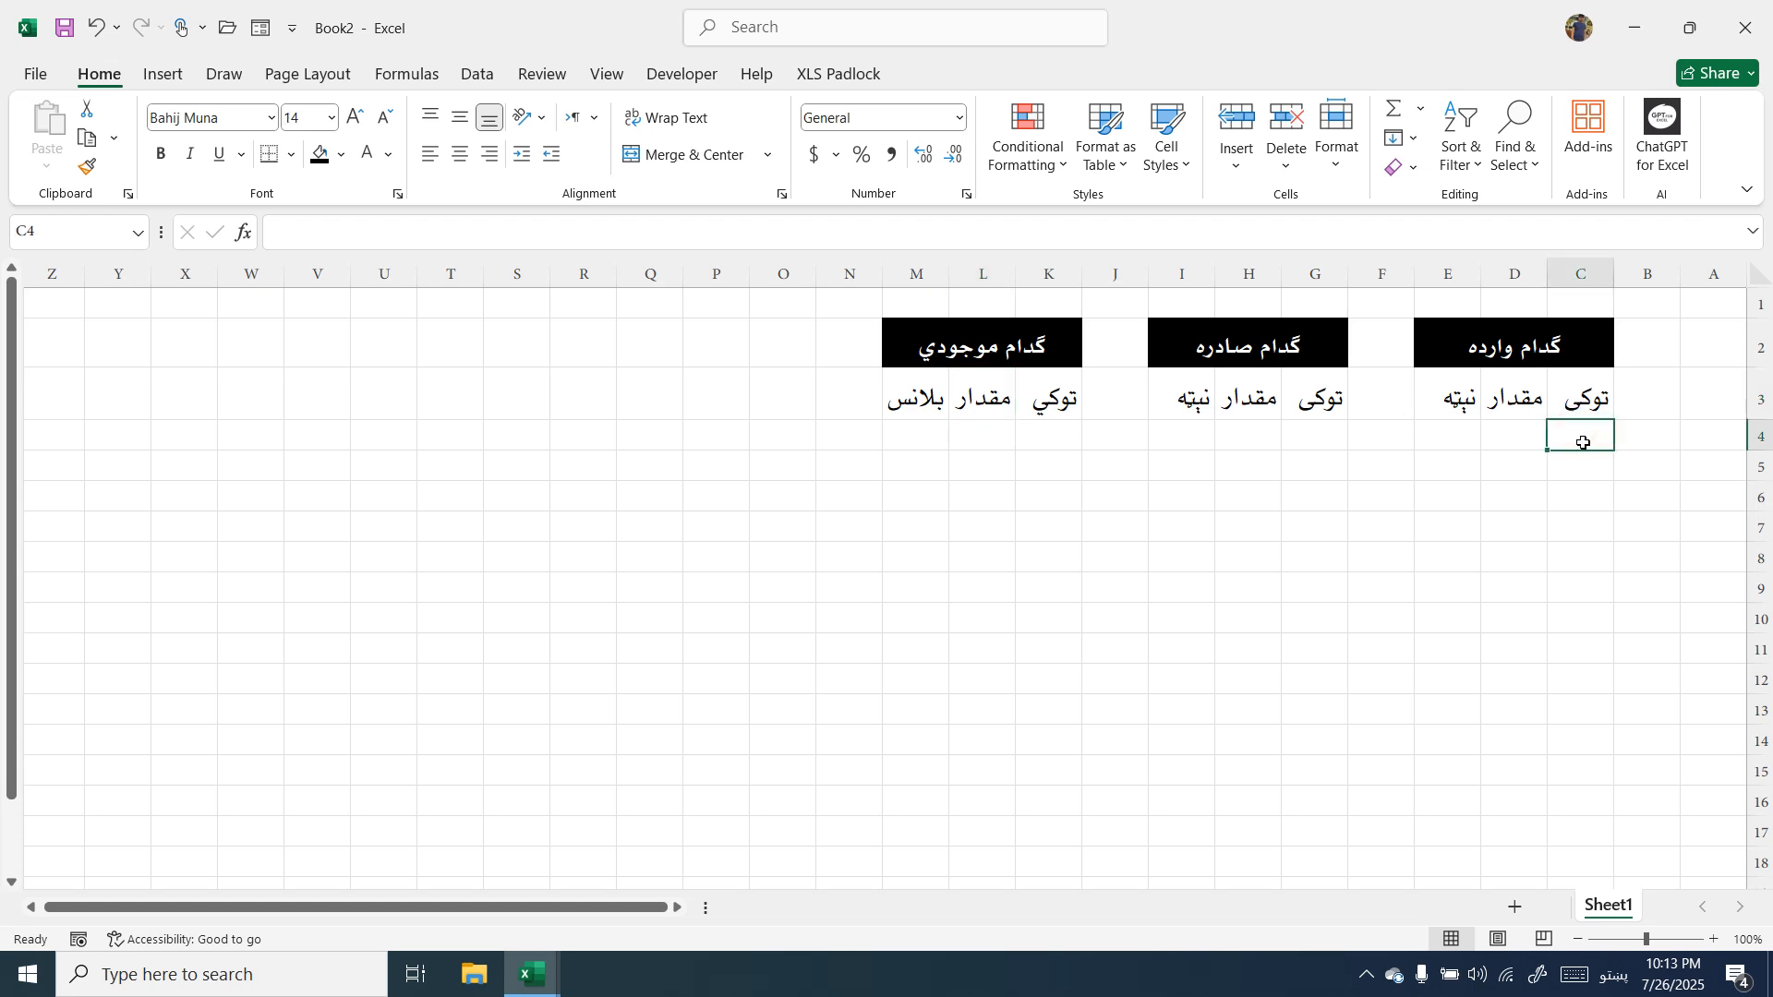
text(موز)
click(1519, 440)
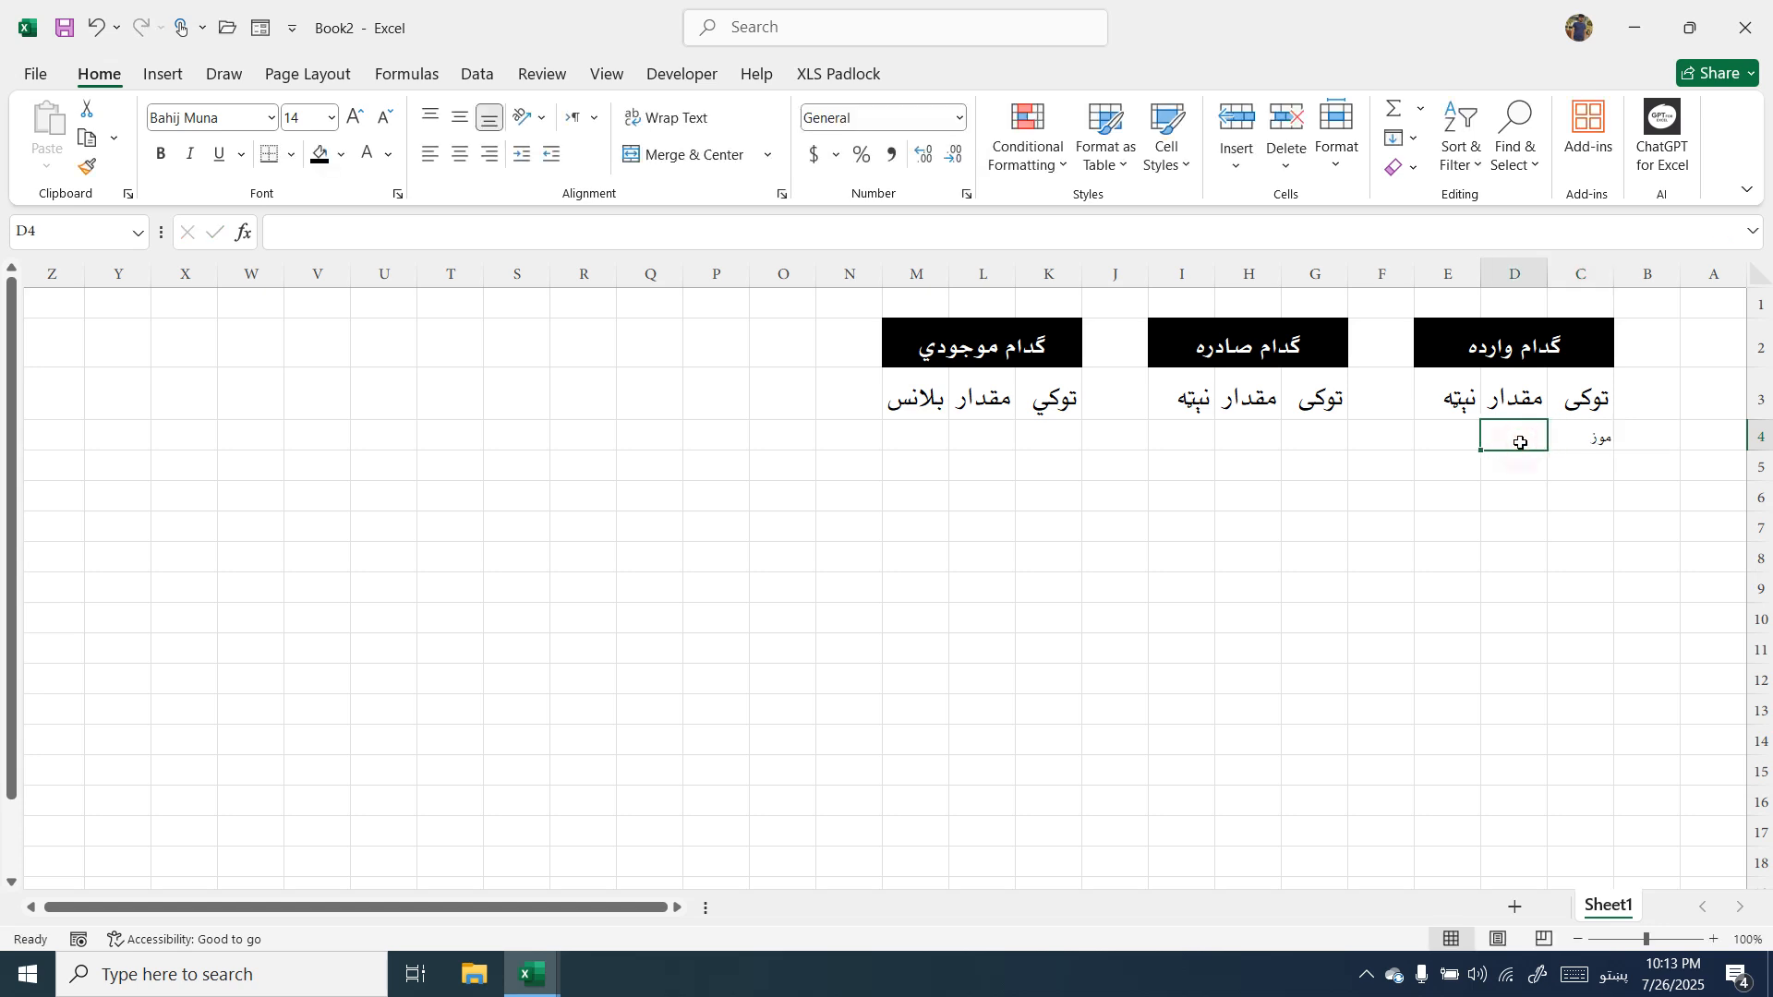
text(5)
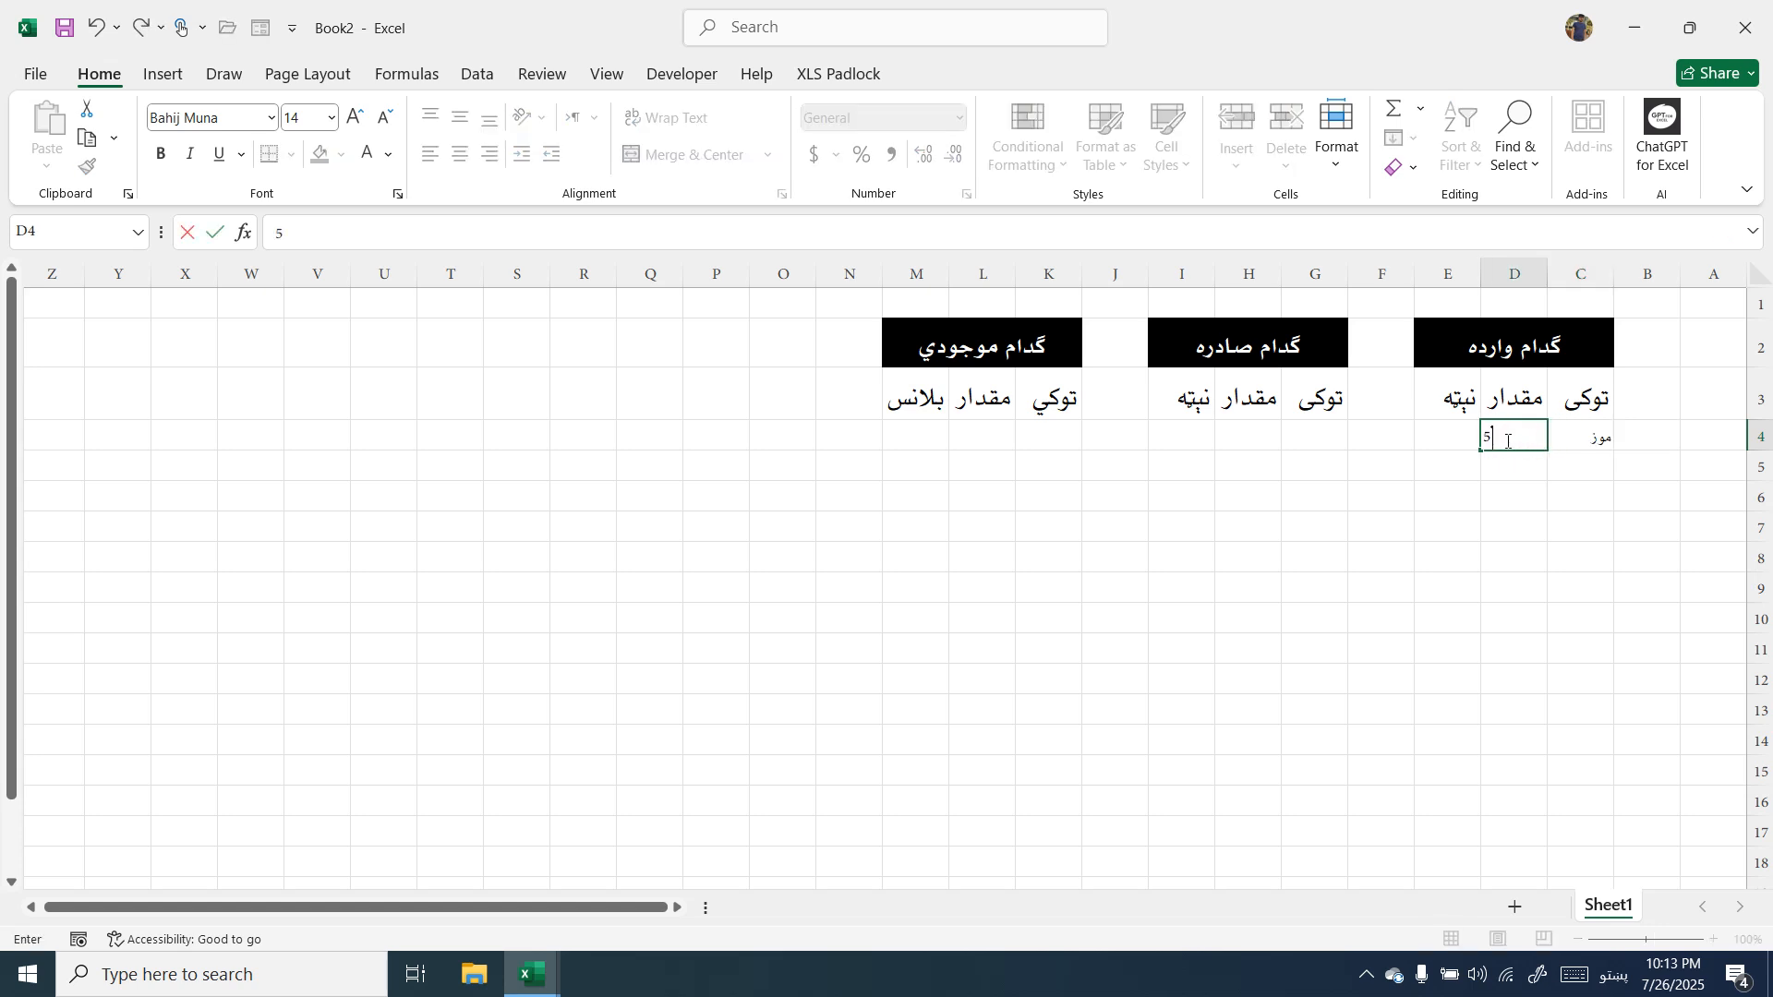
click(1460, 433)
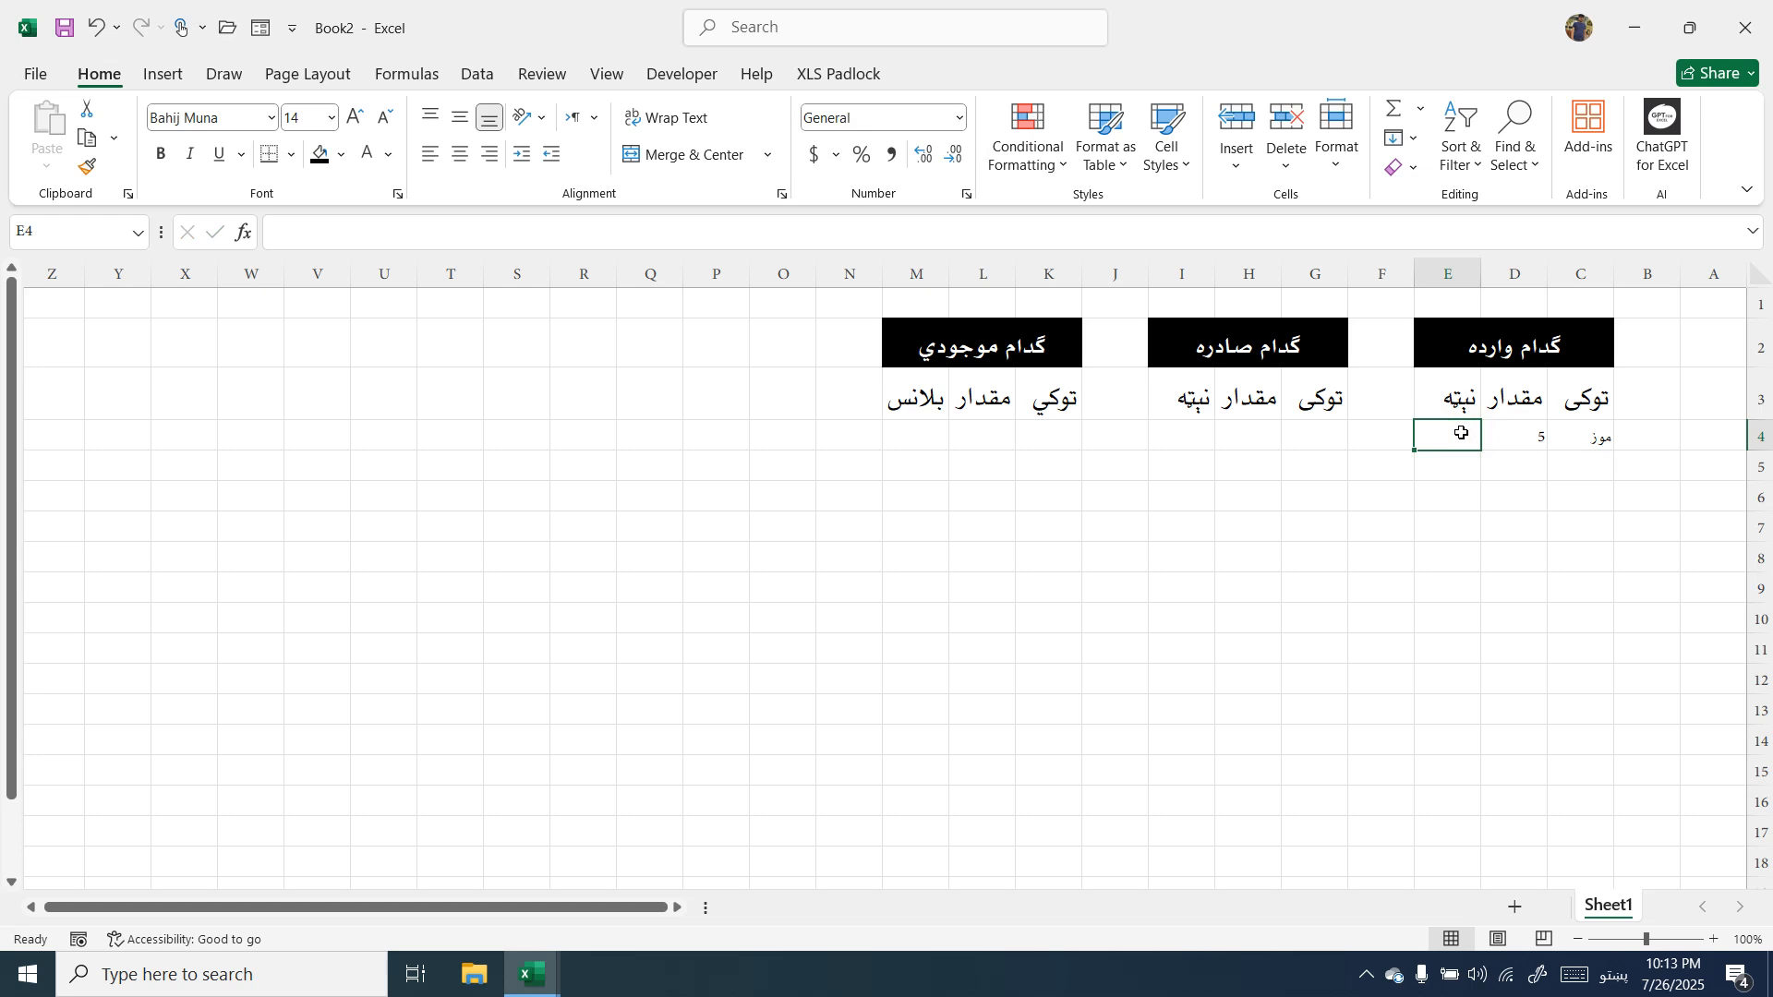
key(ctrl+semicolon)
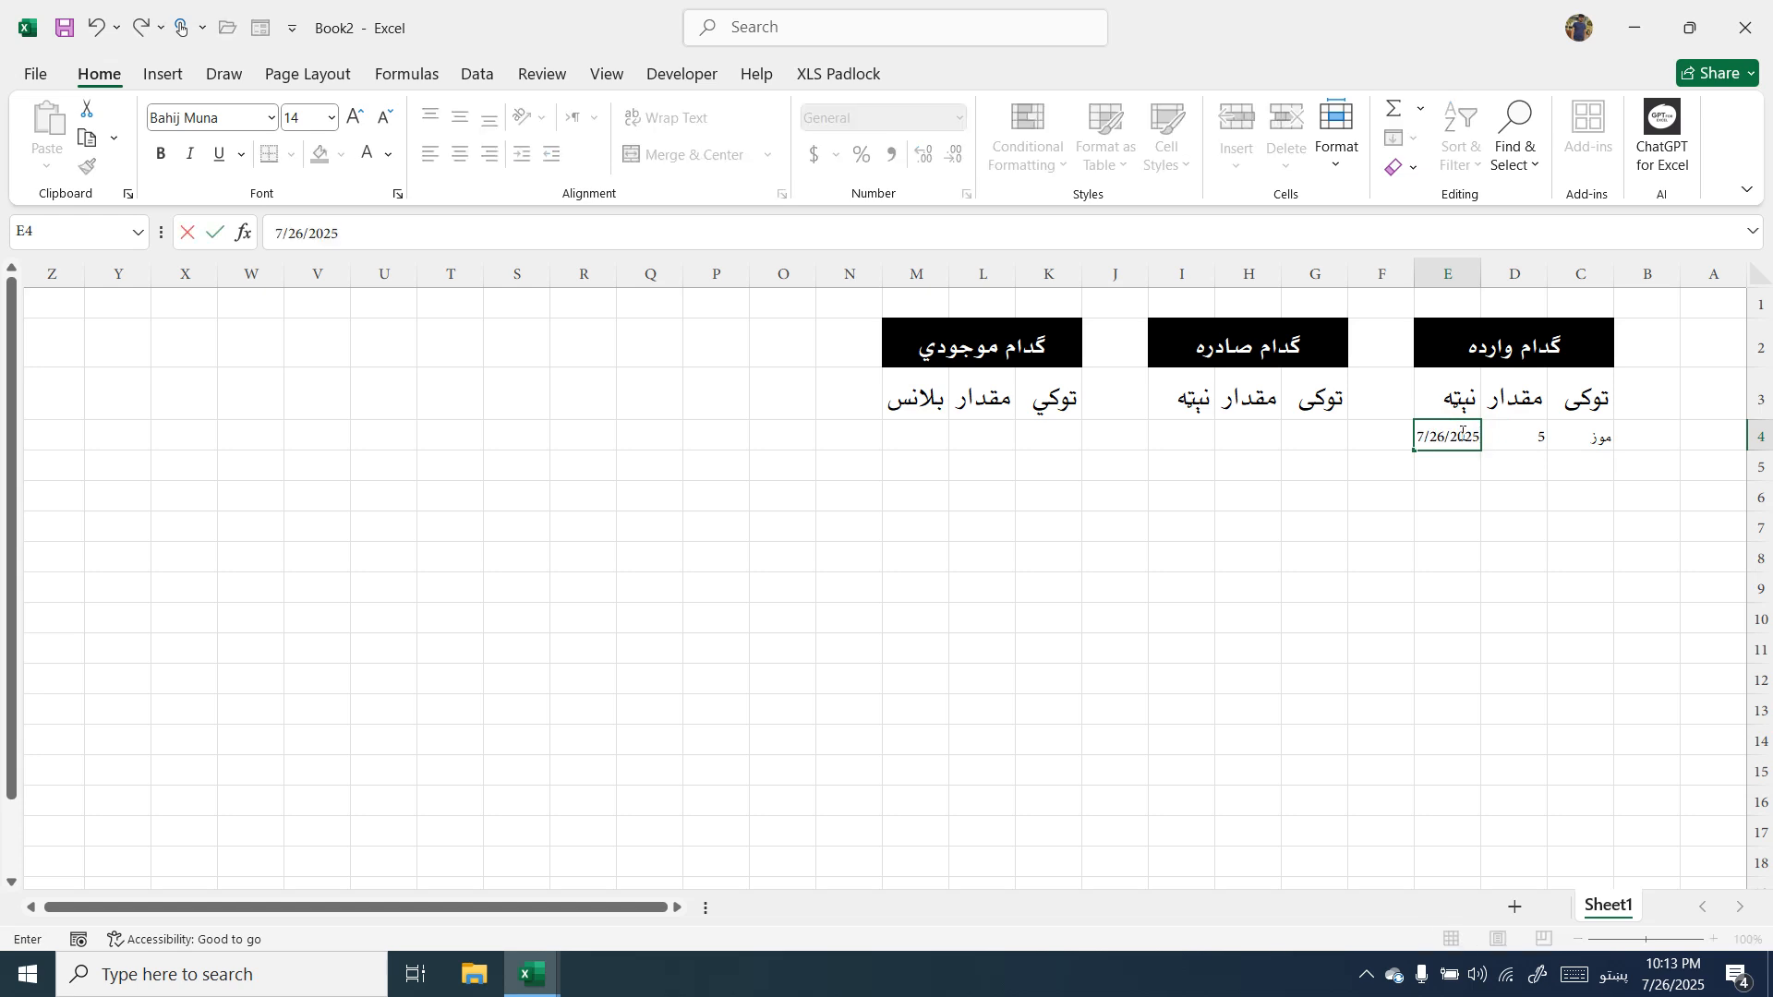
Enter the second incoming record in C5:E5: item کیبورډ, quantity 10, date 7/26/2025.
click(1573, 460)
text(کیبورد)
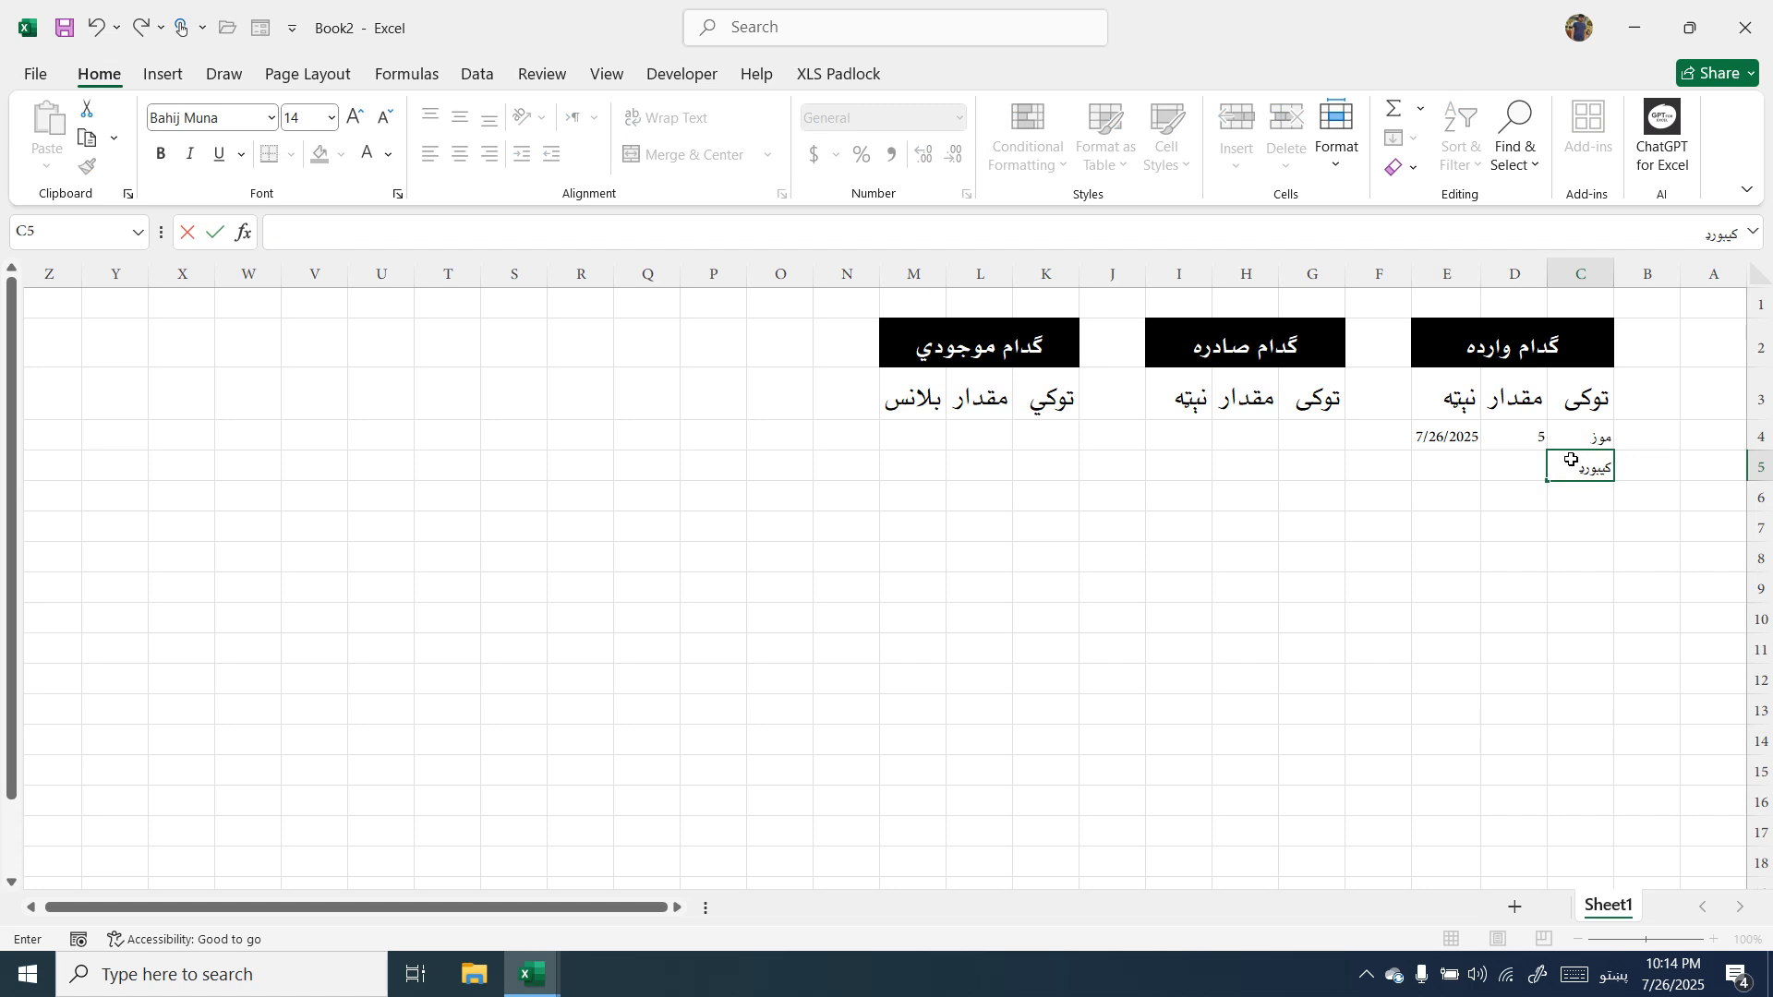
key(Tab)
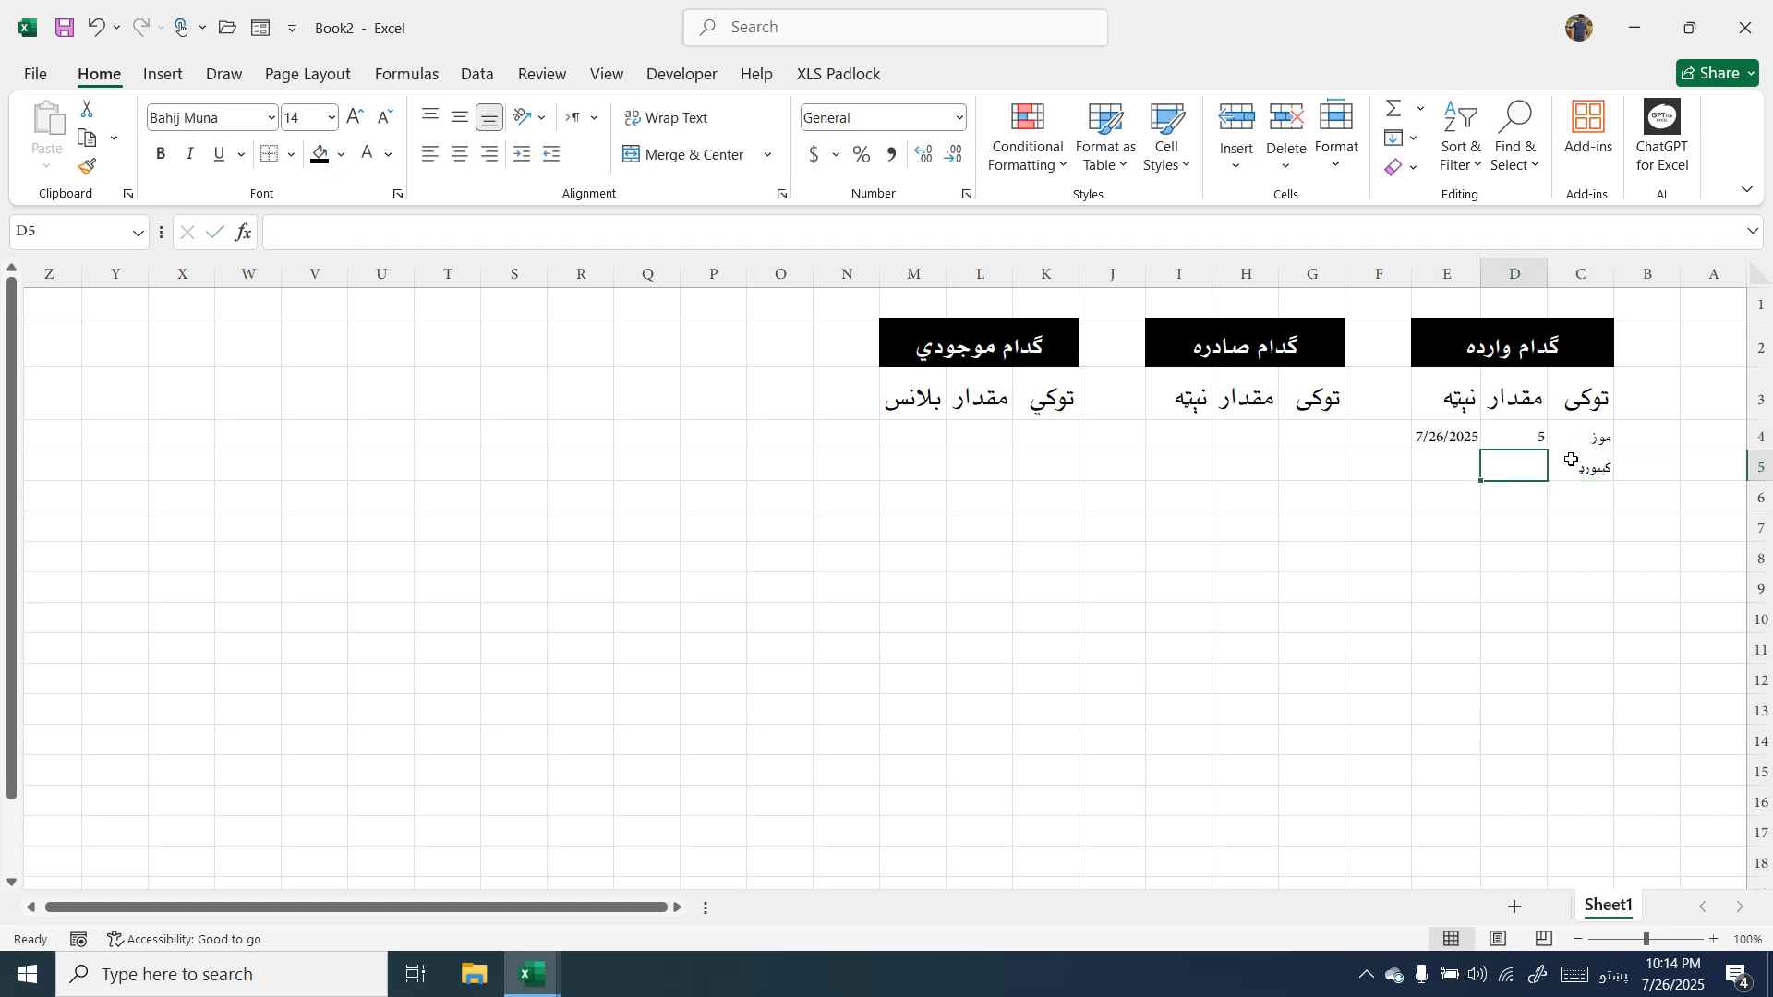
text(10)
key(Tab)
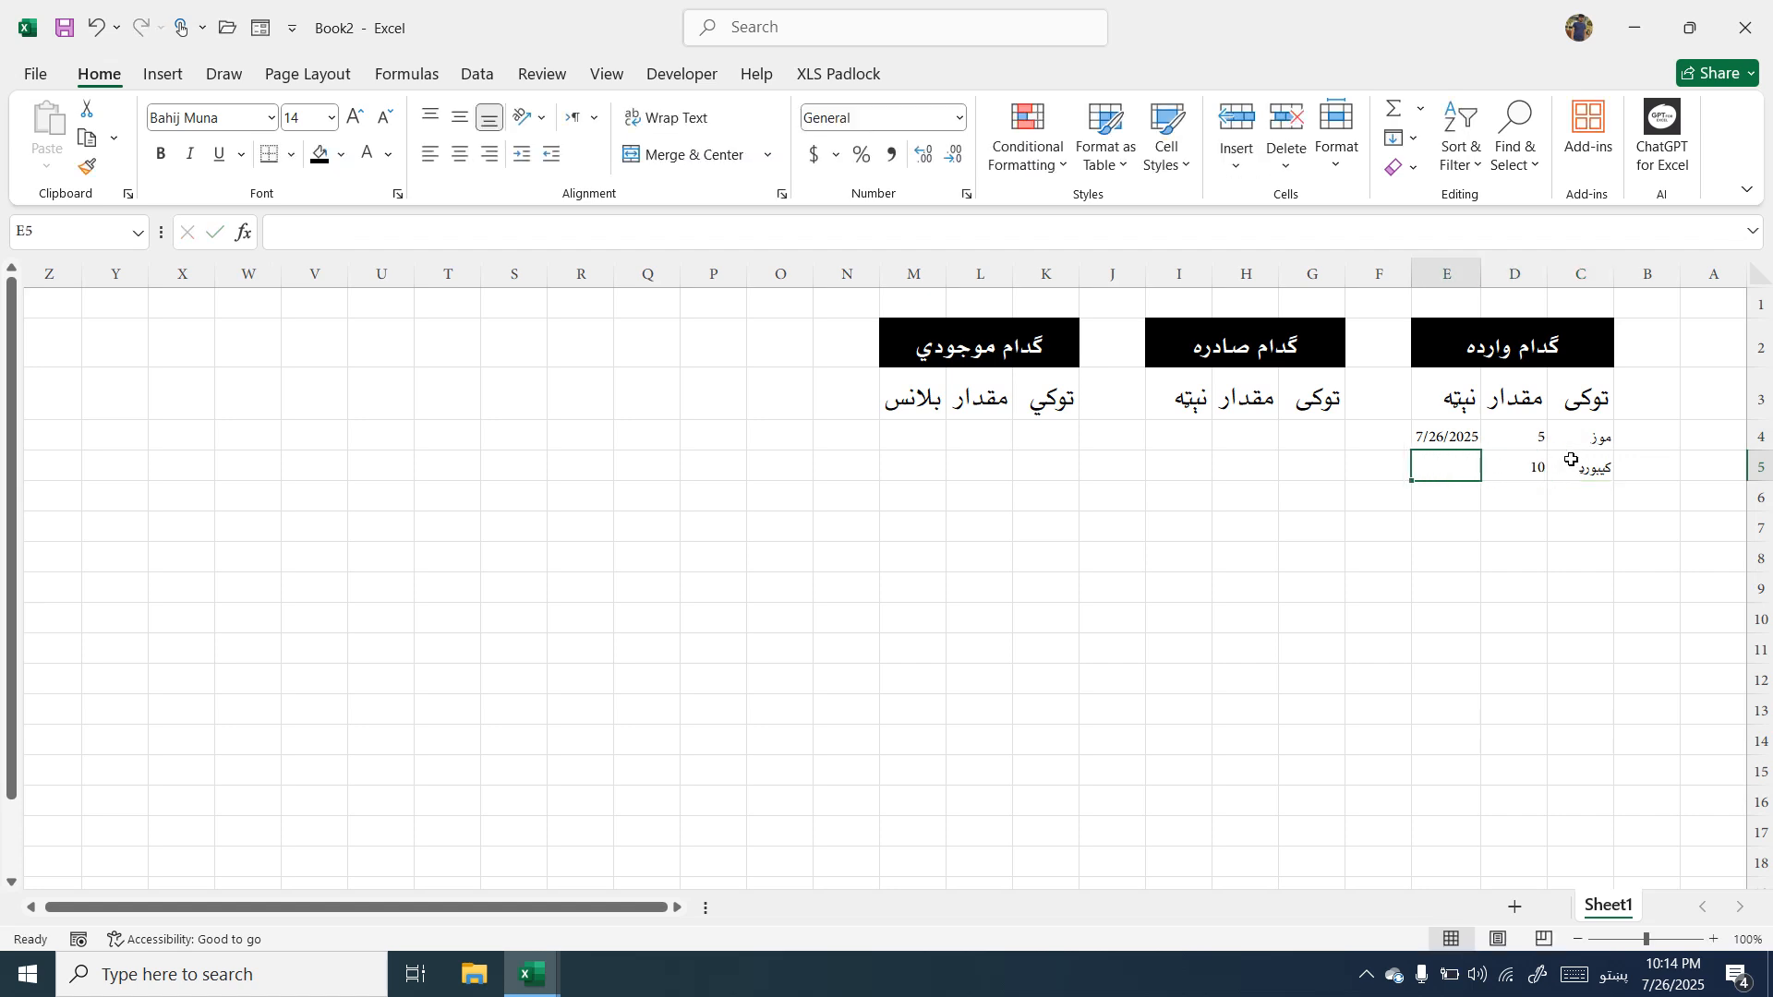
key(ctrl+semicolon)
key(Return)
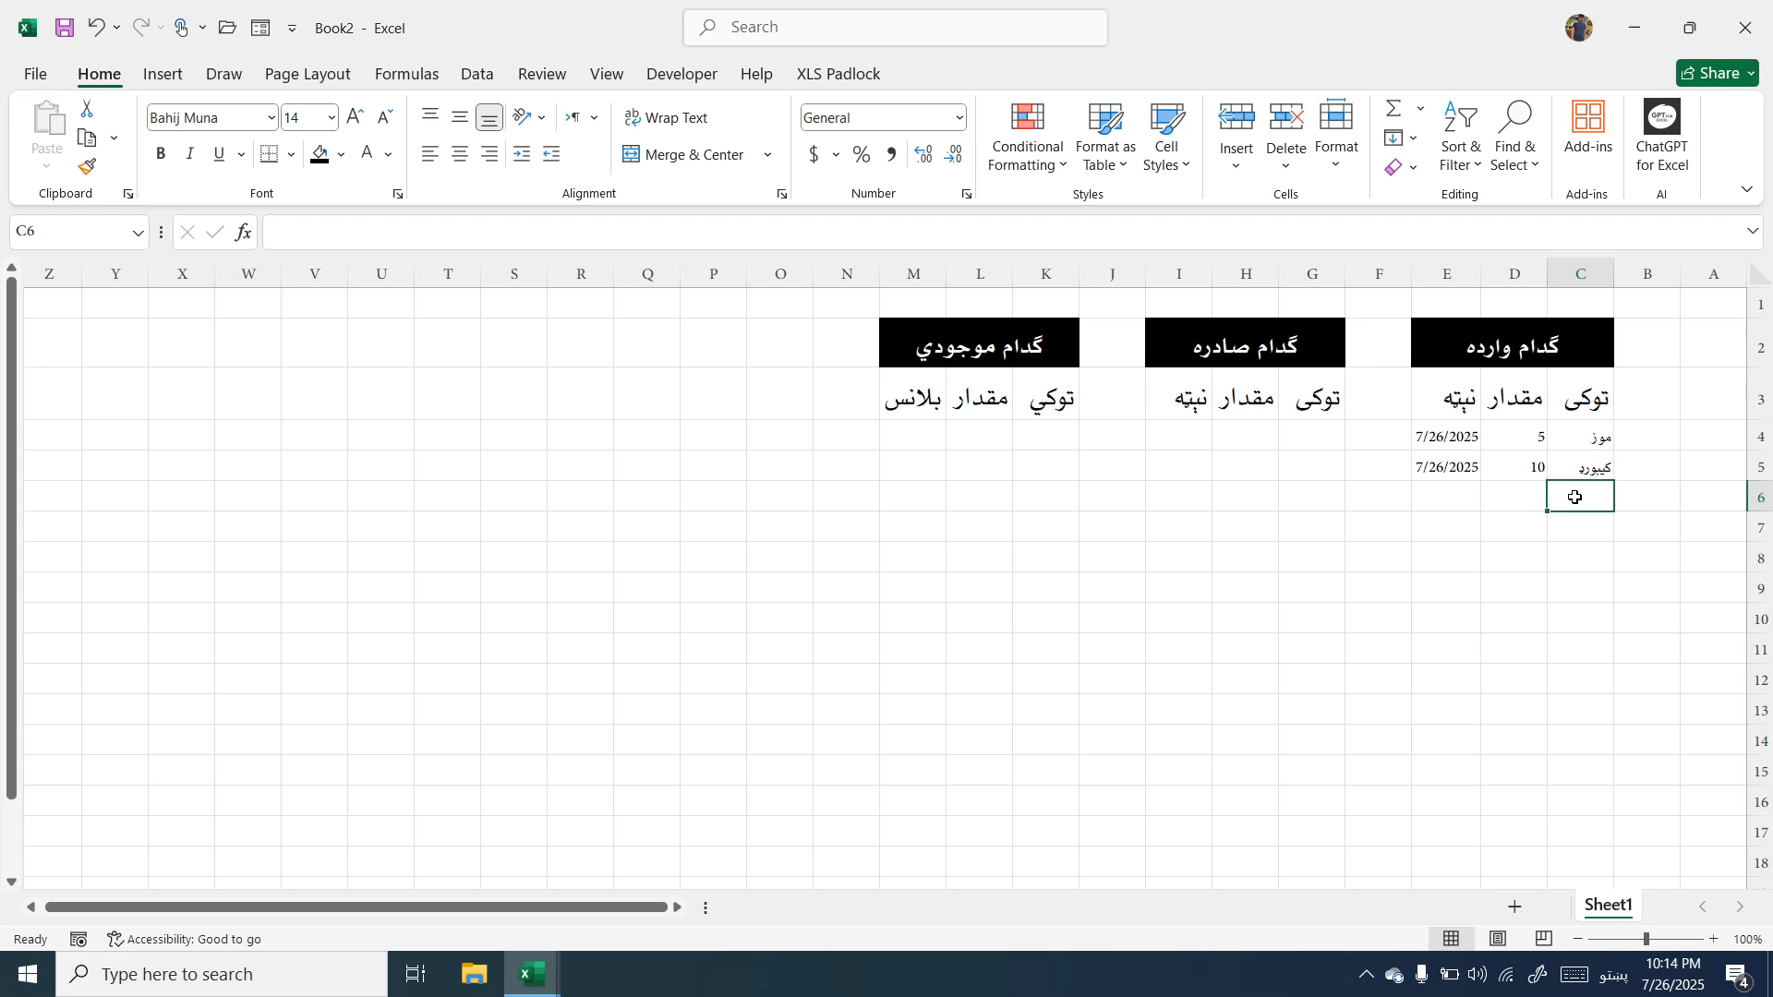
Enter another incoming record in C6:E6: item موز, quantity 10, date 7/27/2025.
text(موز)
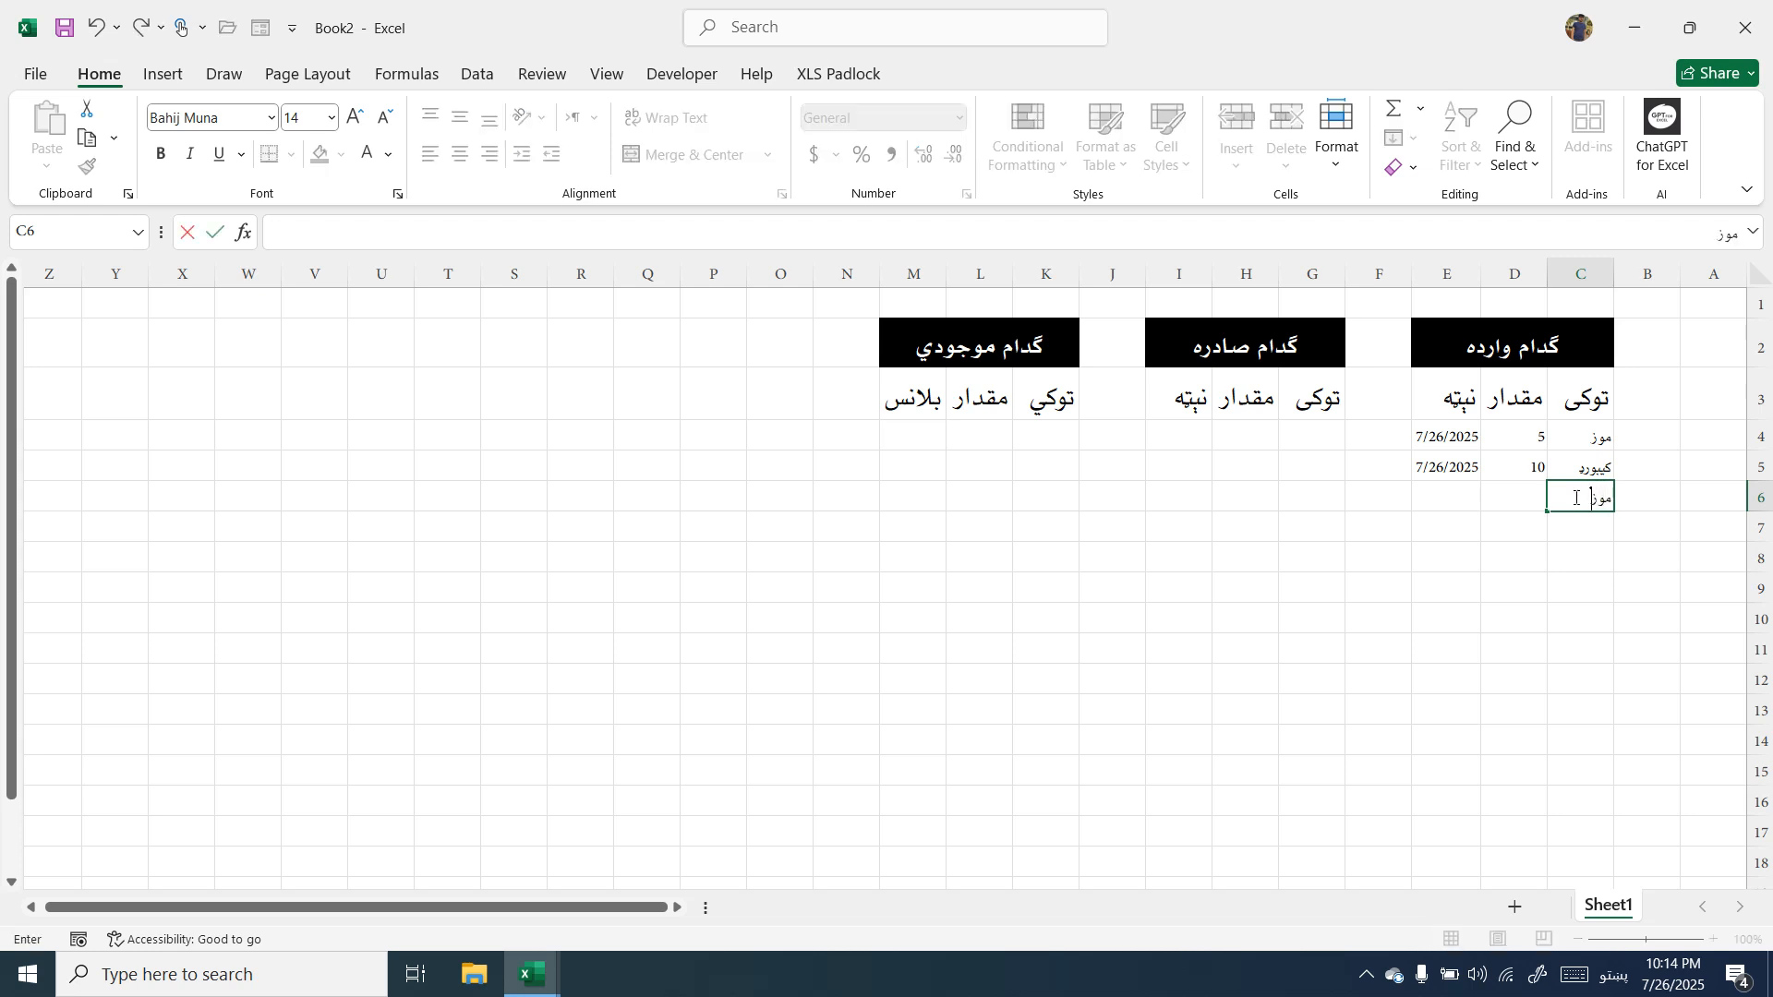
key(Tab)
text(10)
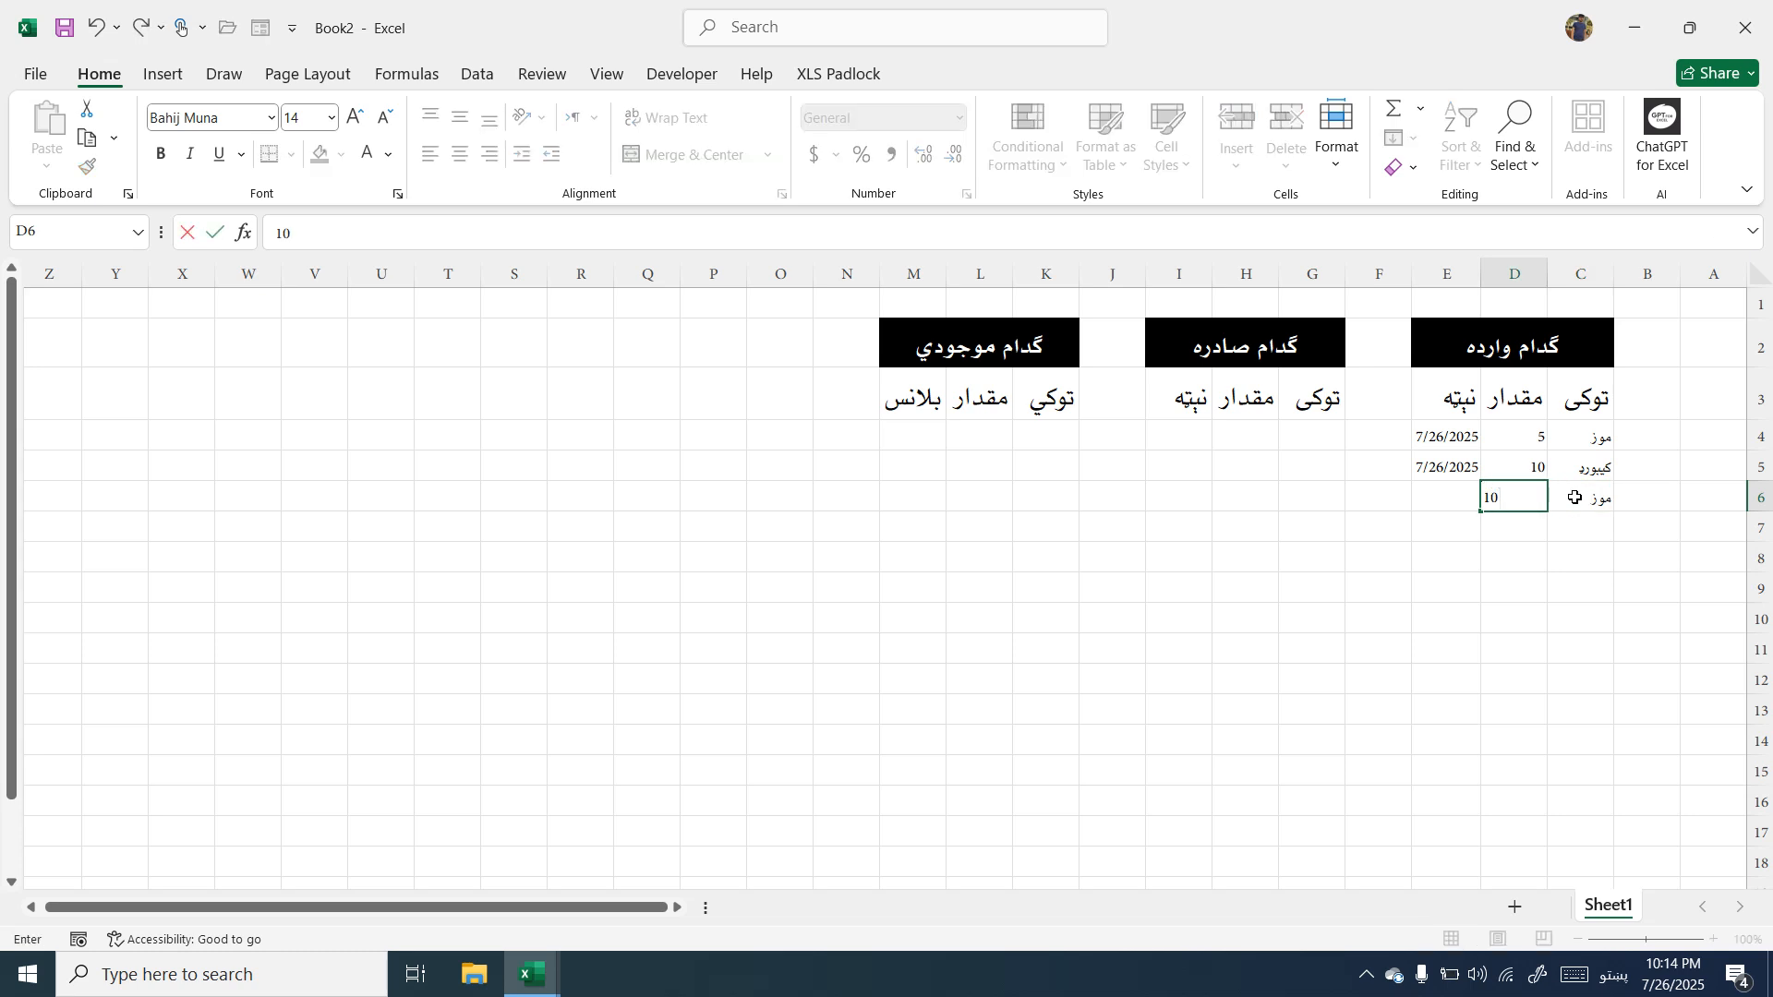
key(Tab)
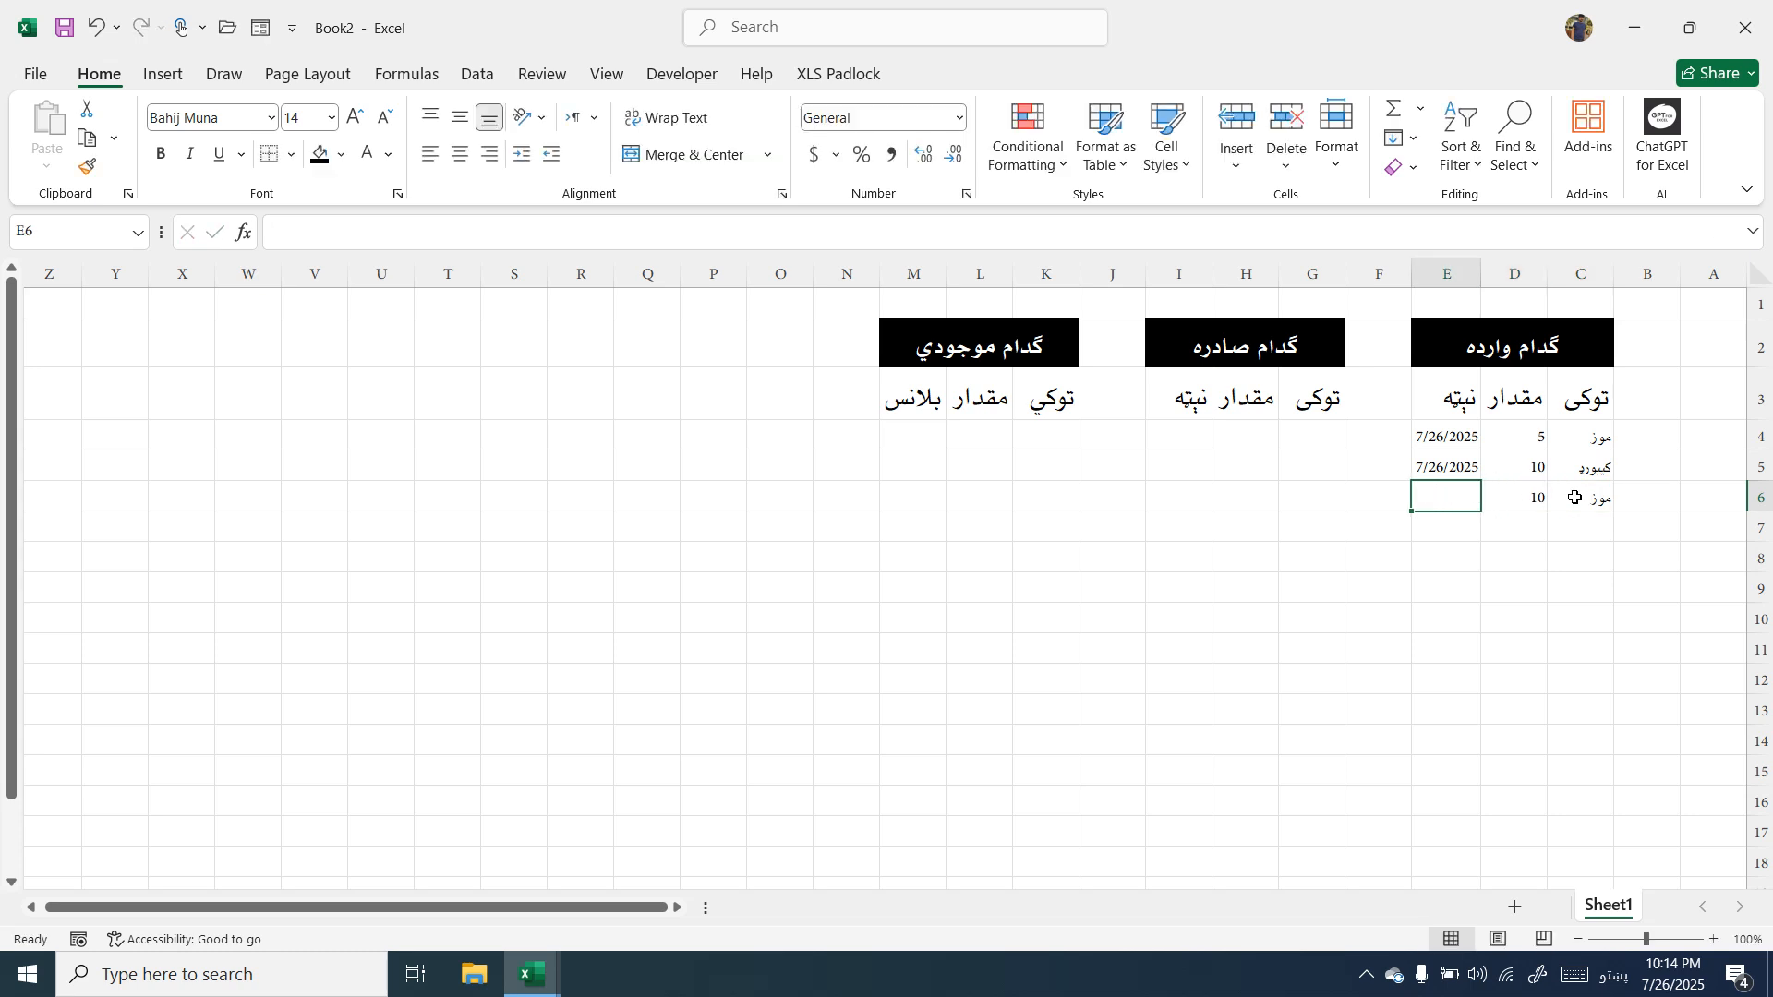
text(7/27/2025)
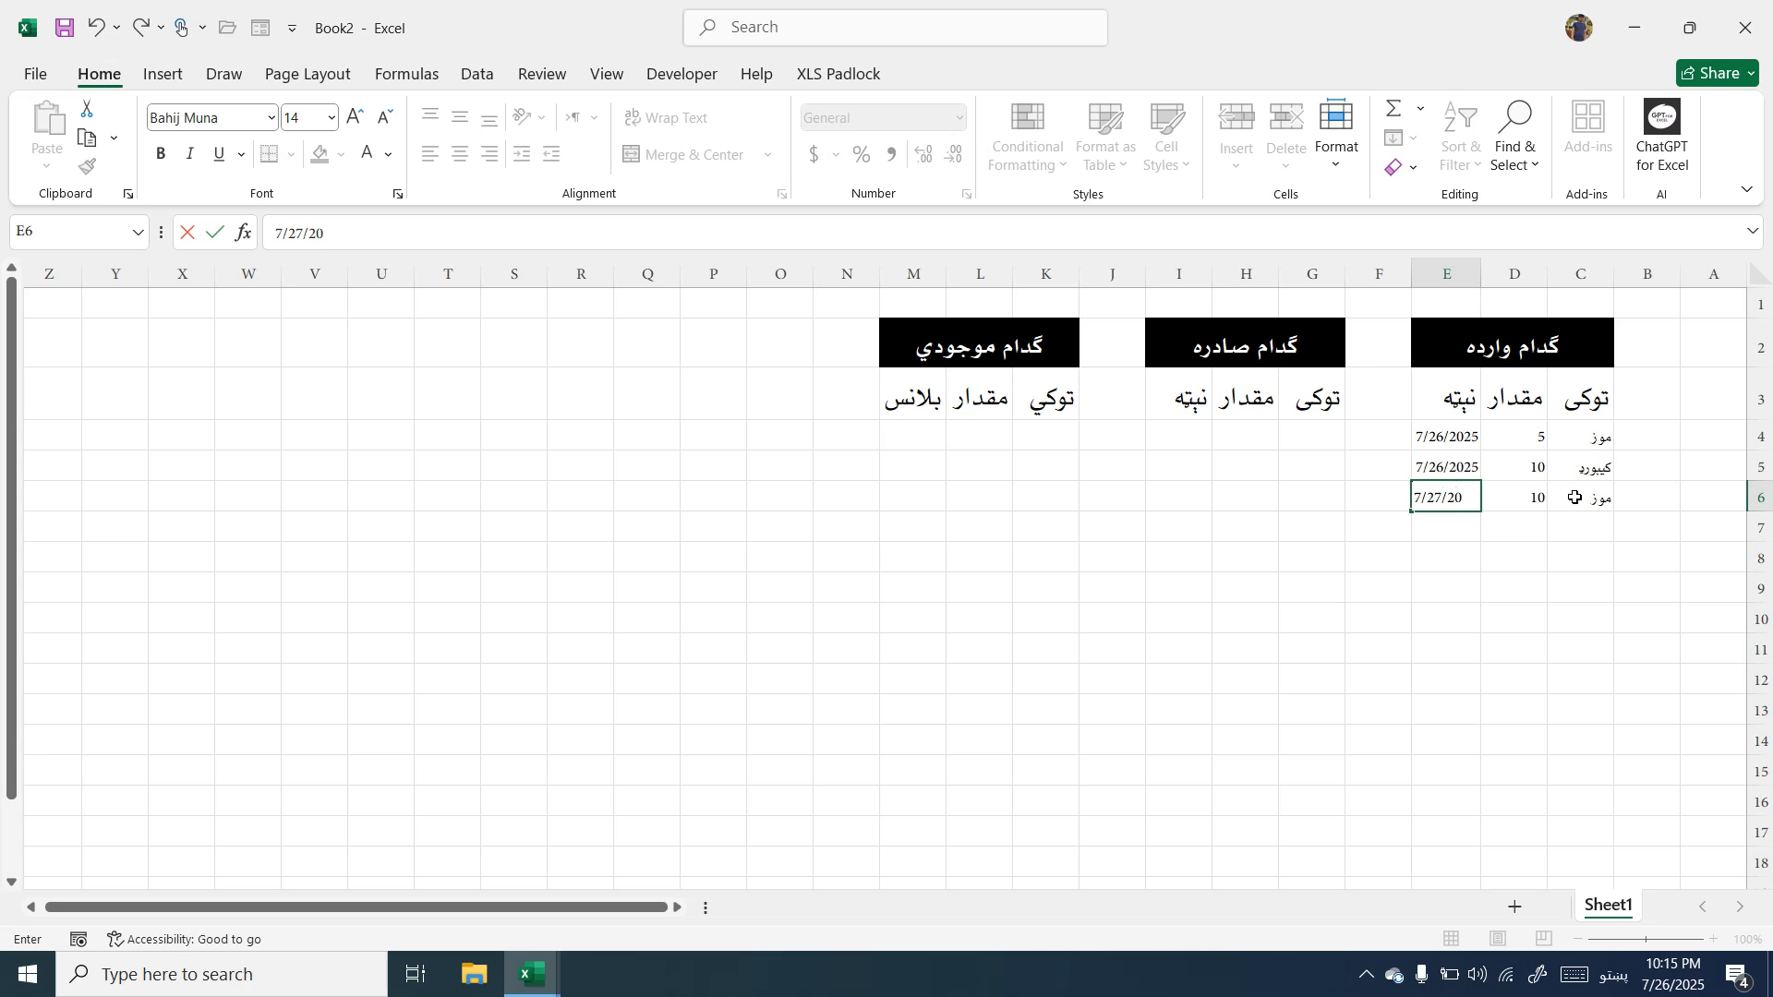
Enter the incoming items سکرین, لپتاپ, موزپید and سکرین in C7:C10.
click(1582, 524)
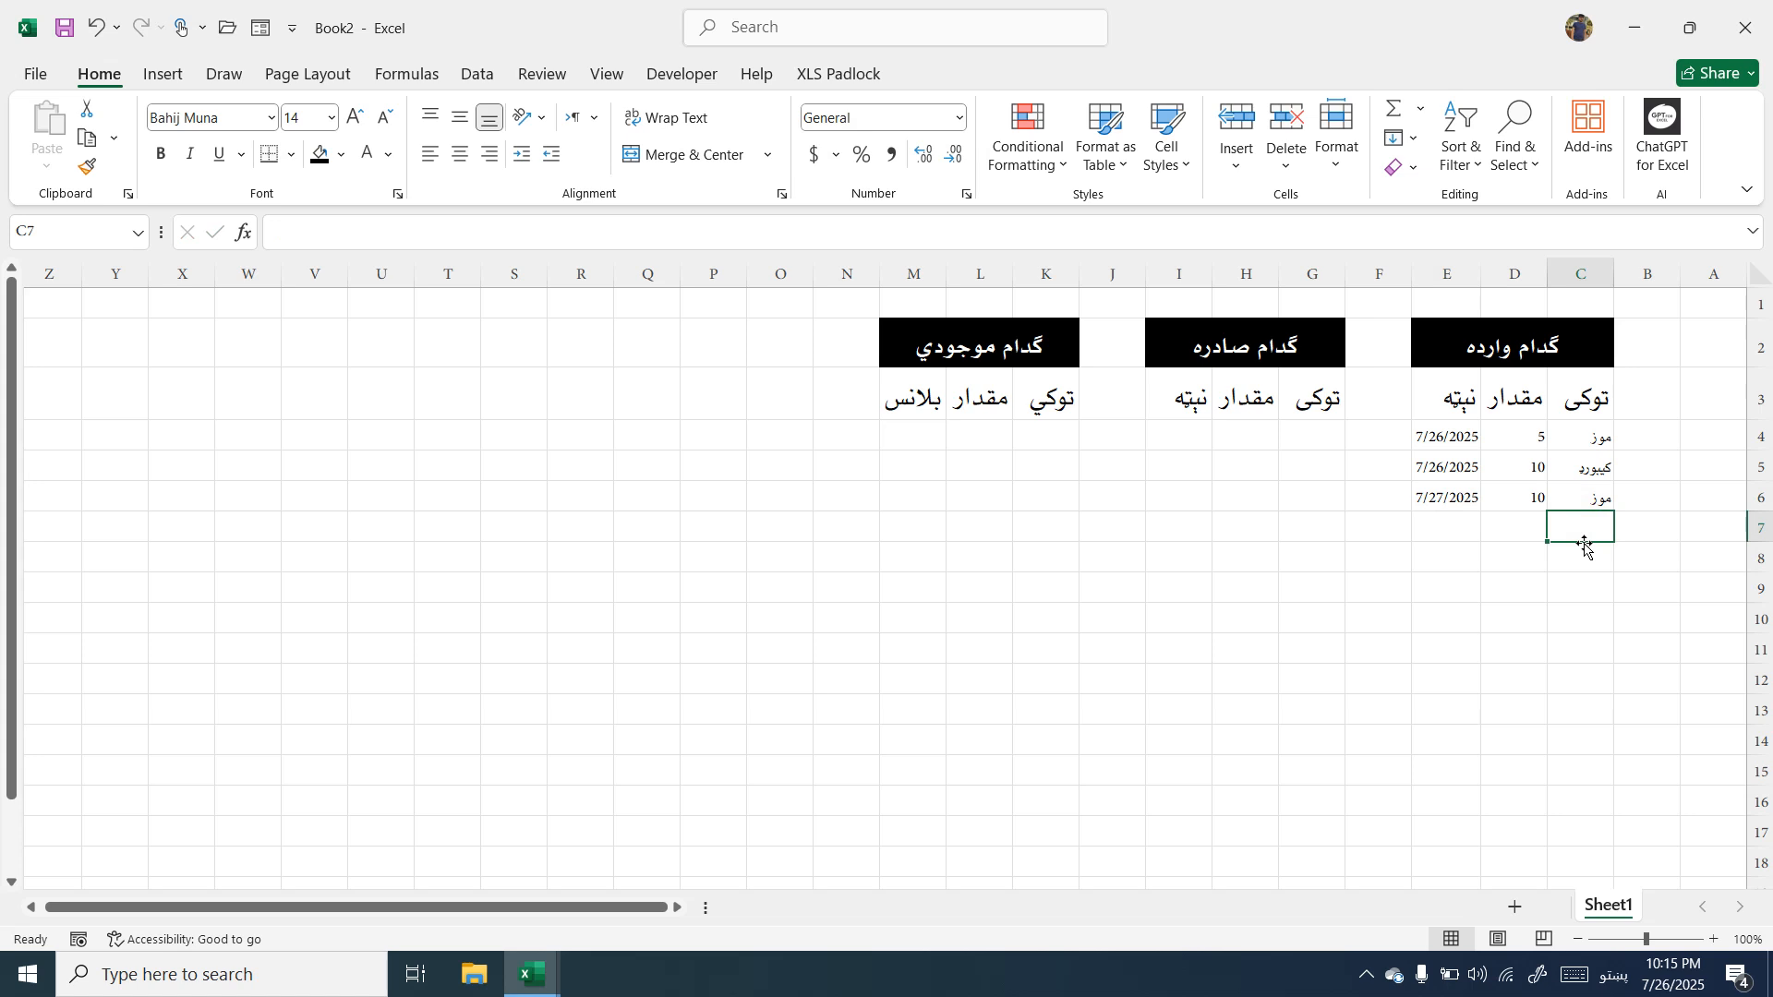
text(سکرین)
key(Return)
text(لپتاپ)
key(Return)
text(موزپید)
key(Return)
text(سکرین)
Fill D7:D10 with the quantities 2, 2, 15 and 5, and E7:E10 with the date 7/26/2025.
click(1524, 530)
text(7/26/2025)
key(Return)
text(7/26/2025)
key(Return)
text(7/26/2025)
key(Return)
text(7/26/2025)
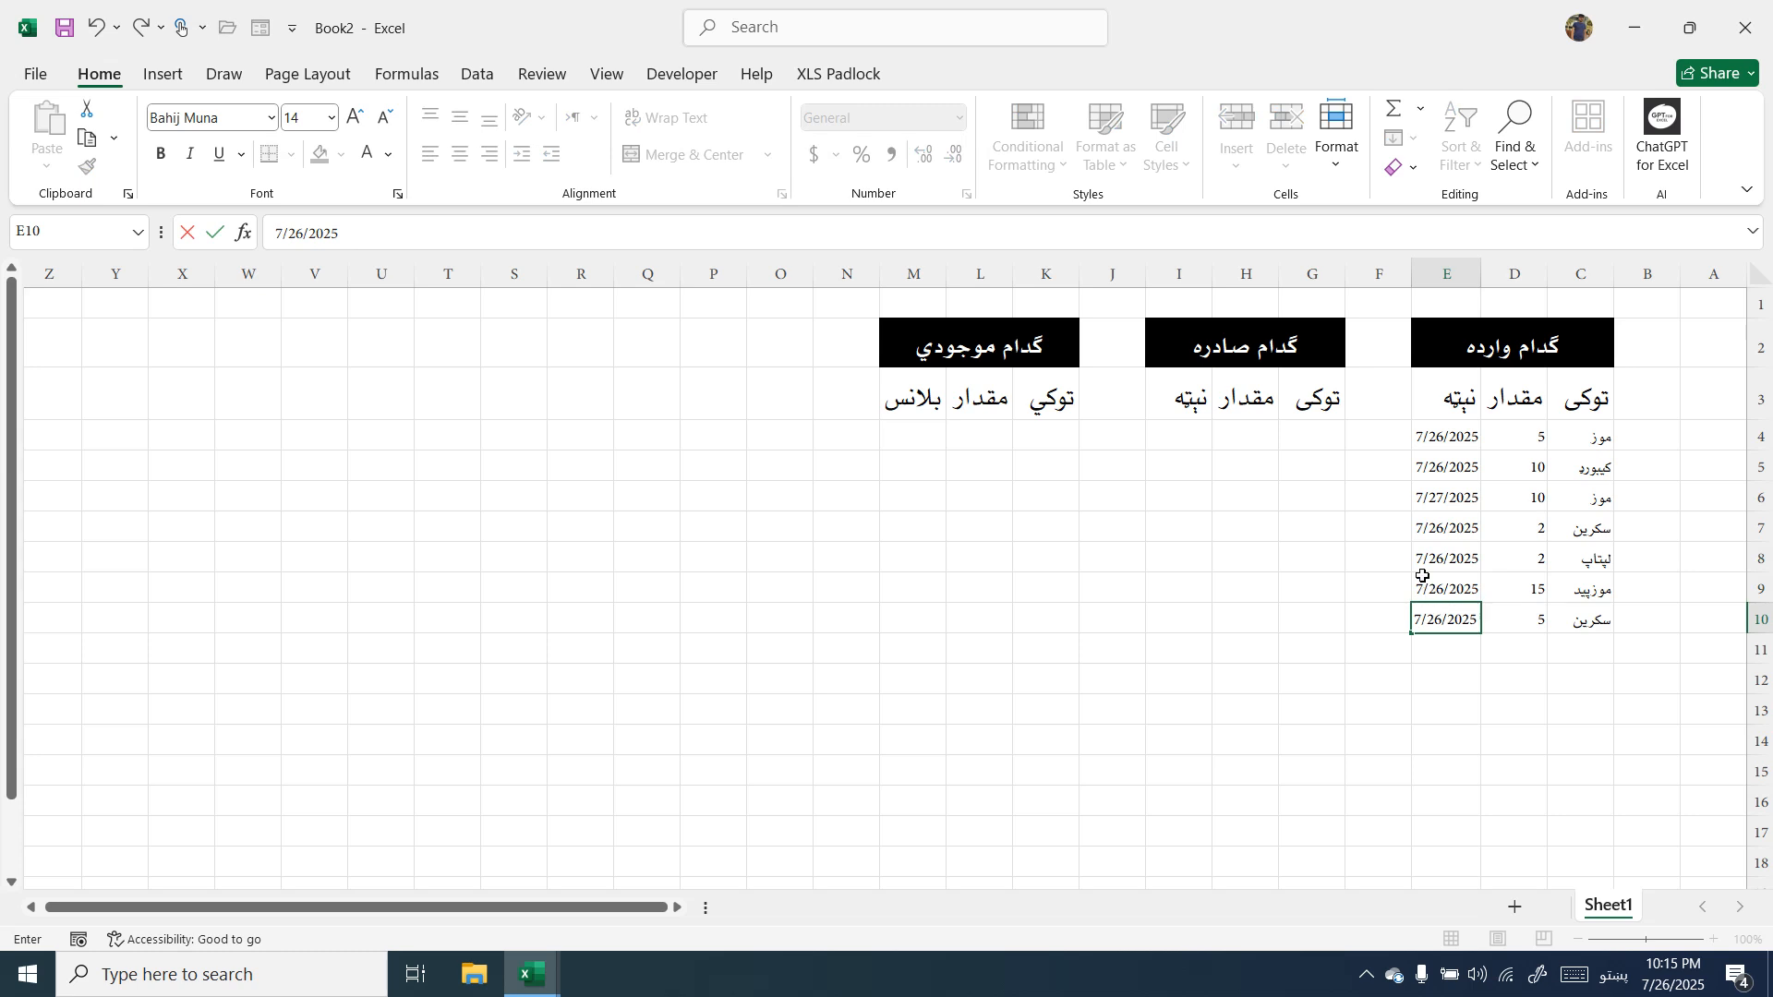
click(1330, 435)
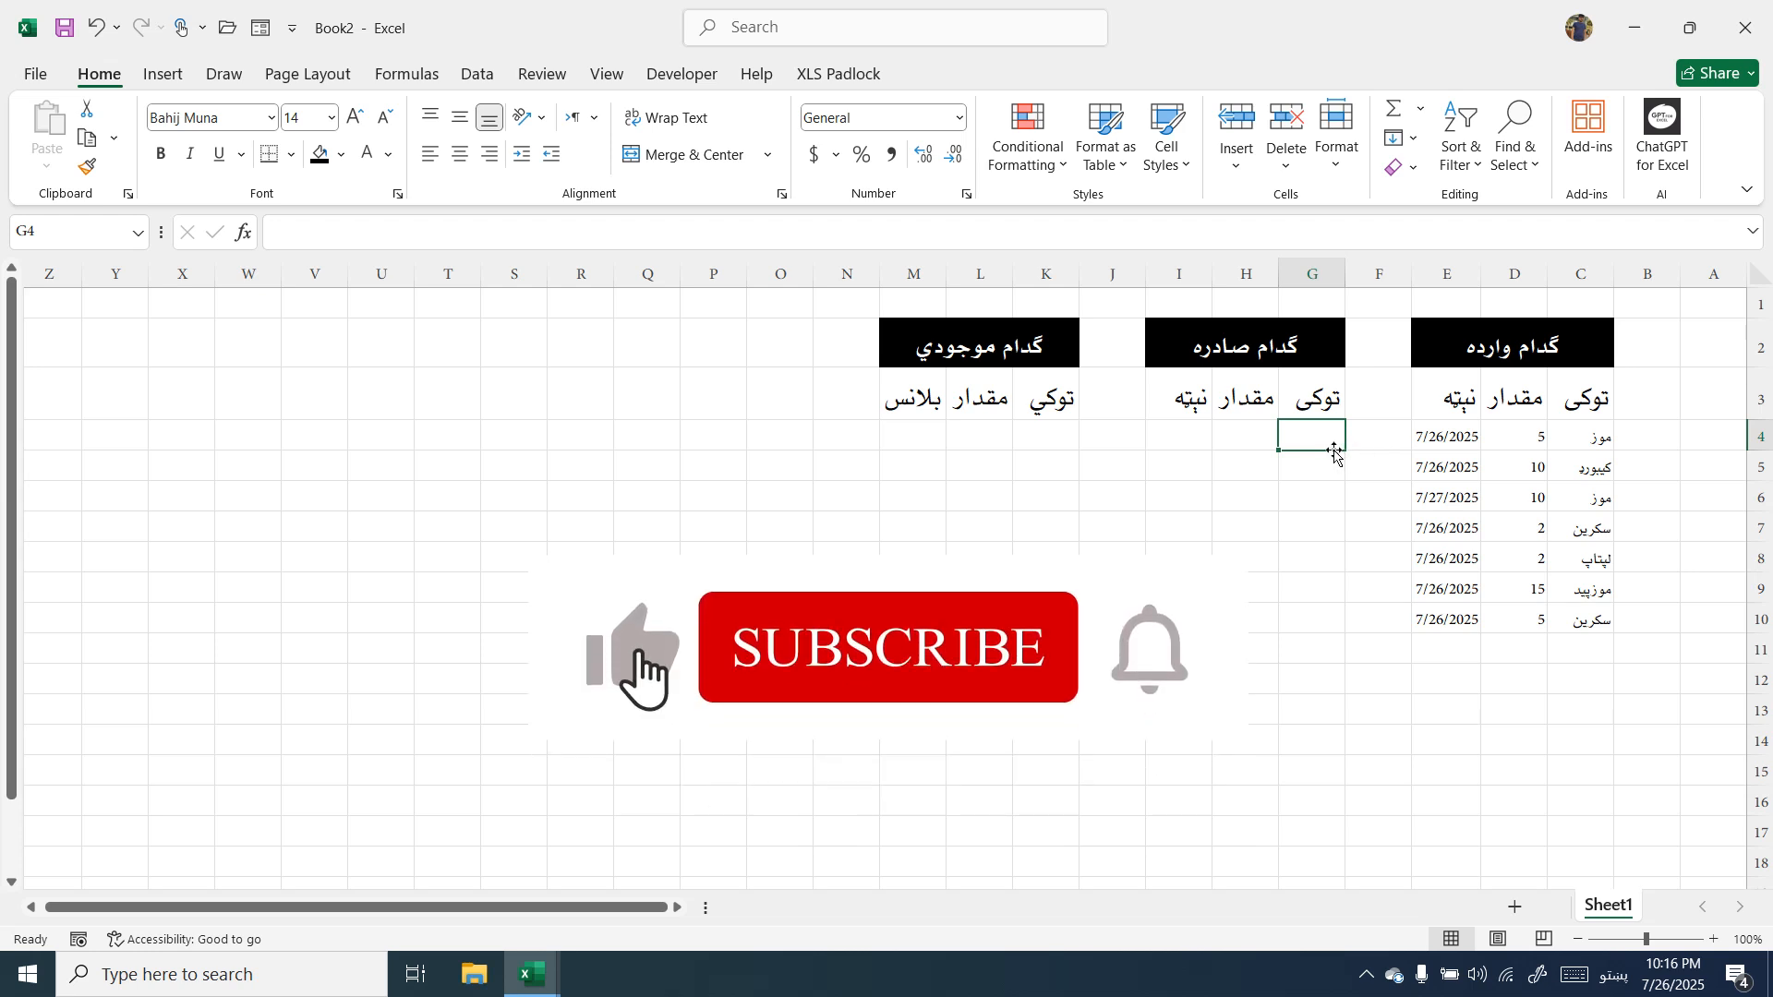
text(مو)
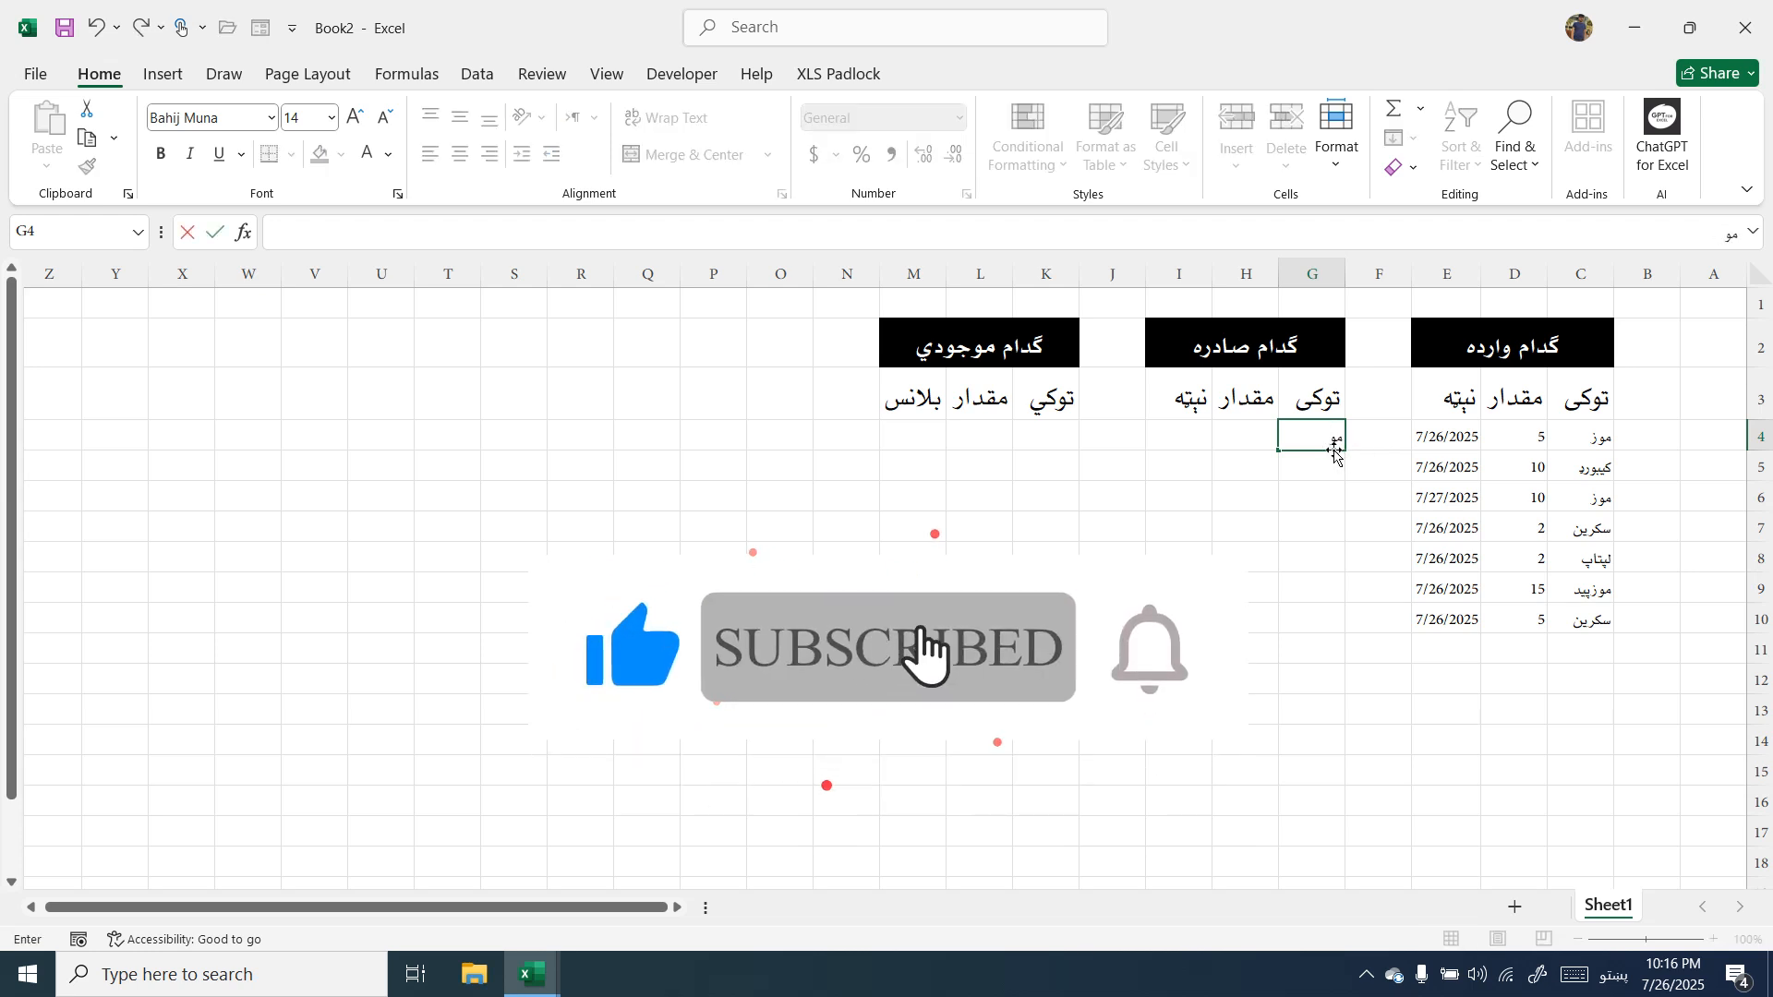
key(BackSpace)
key(BackSpace)
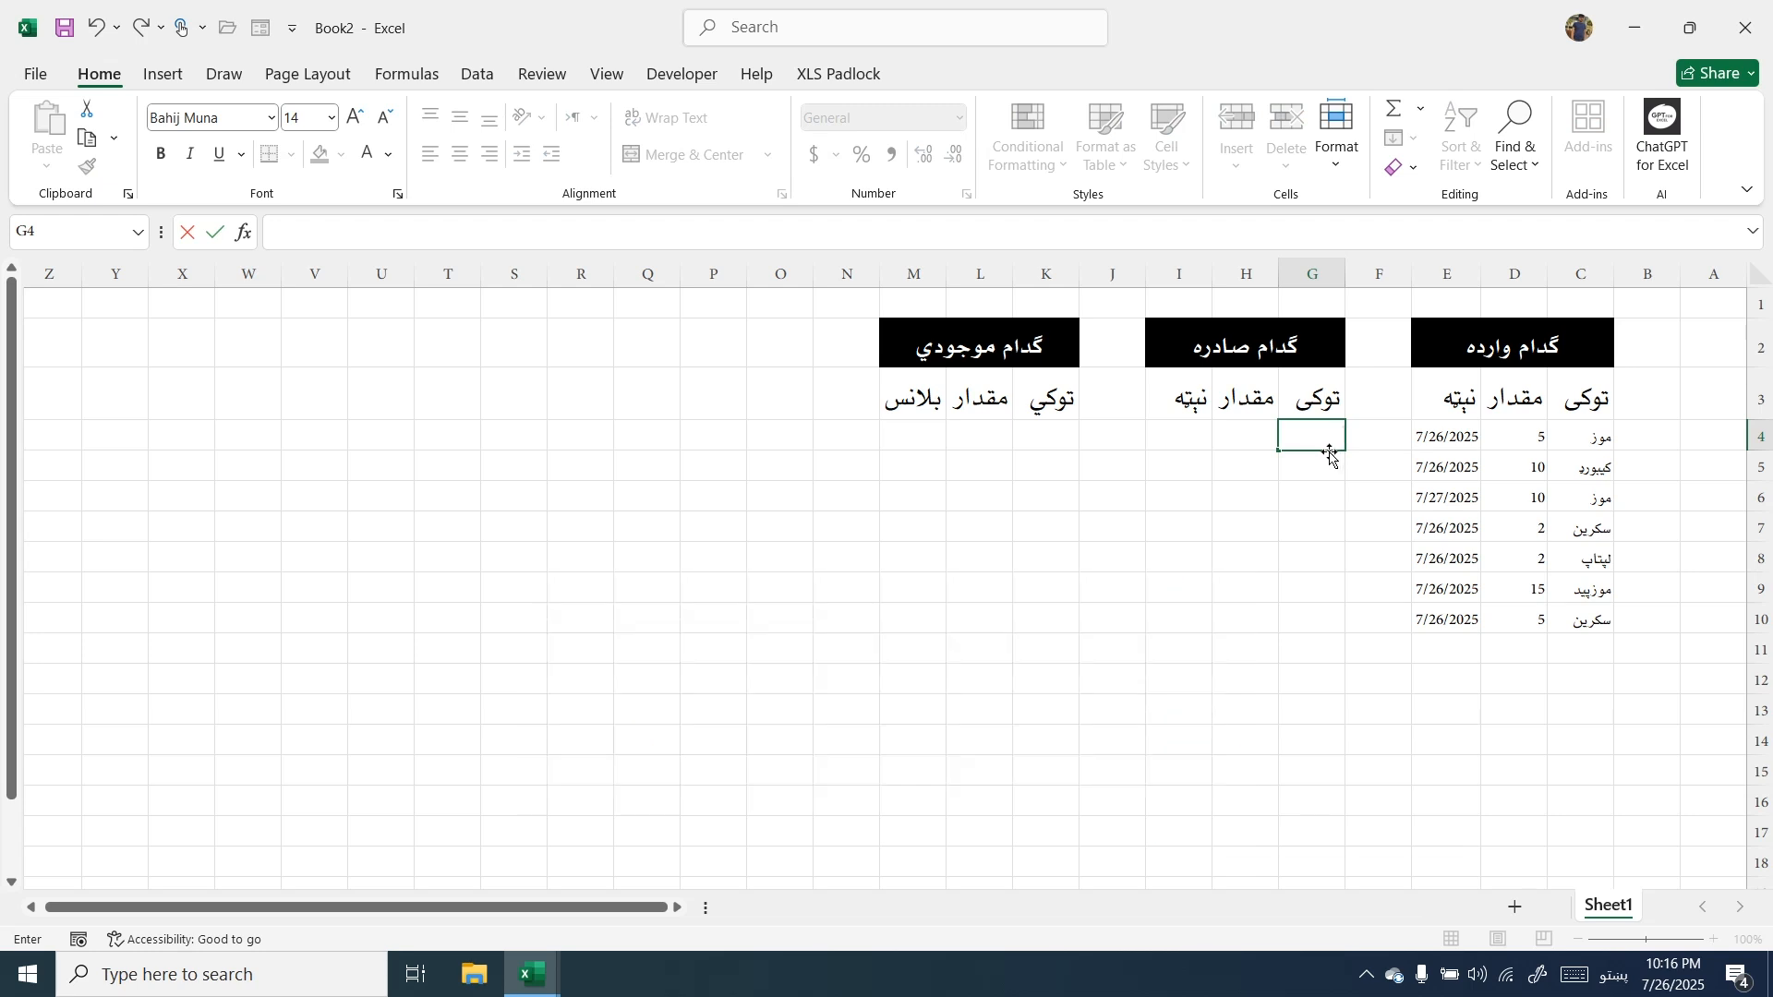
key(Escape)
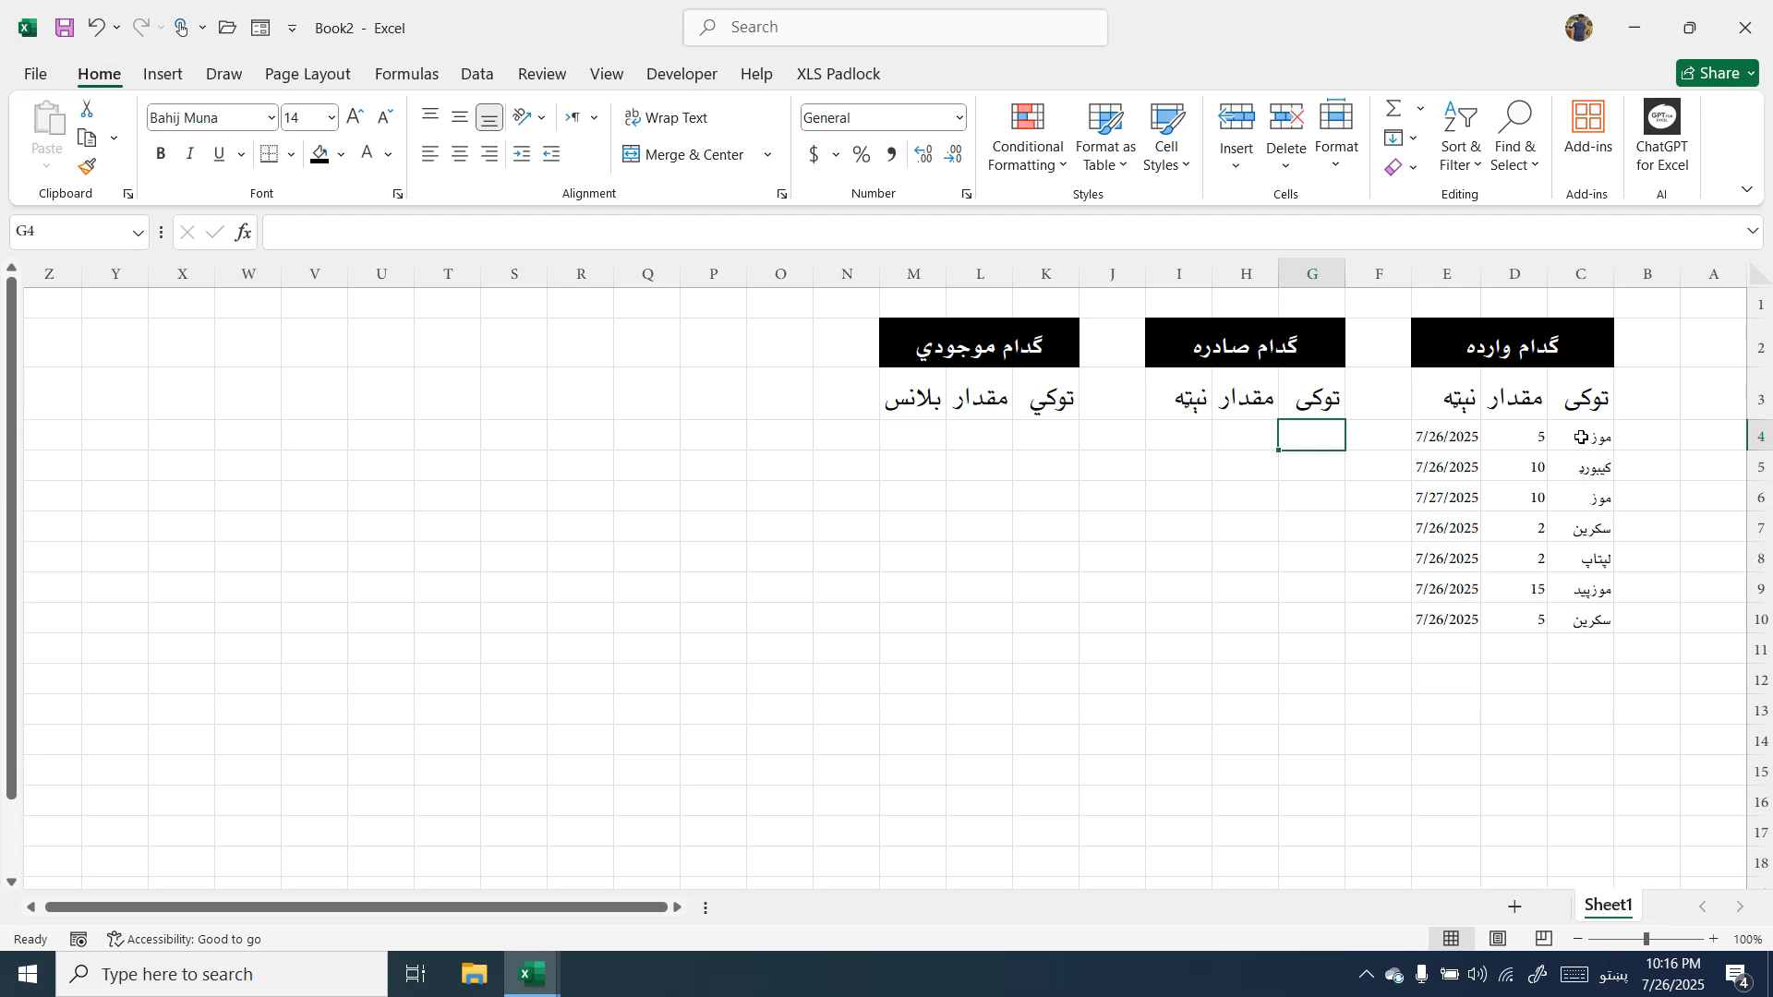
Convert the incoming stock range C3:E10 into an Excel table with headers.
click(1585, 403)
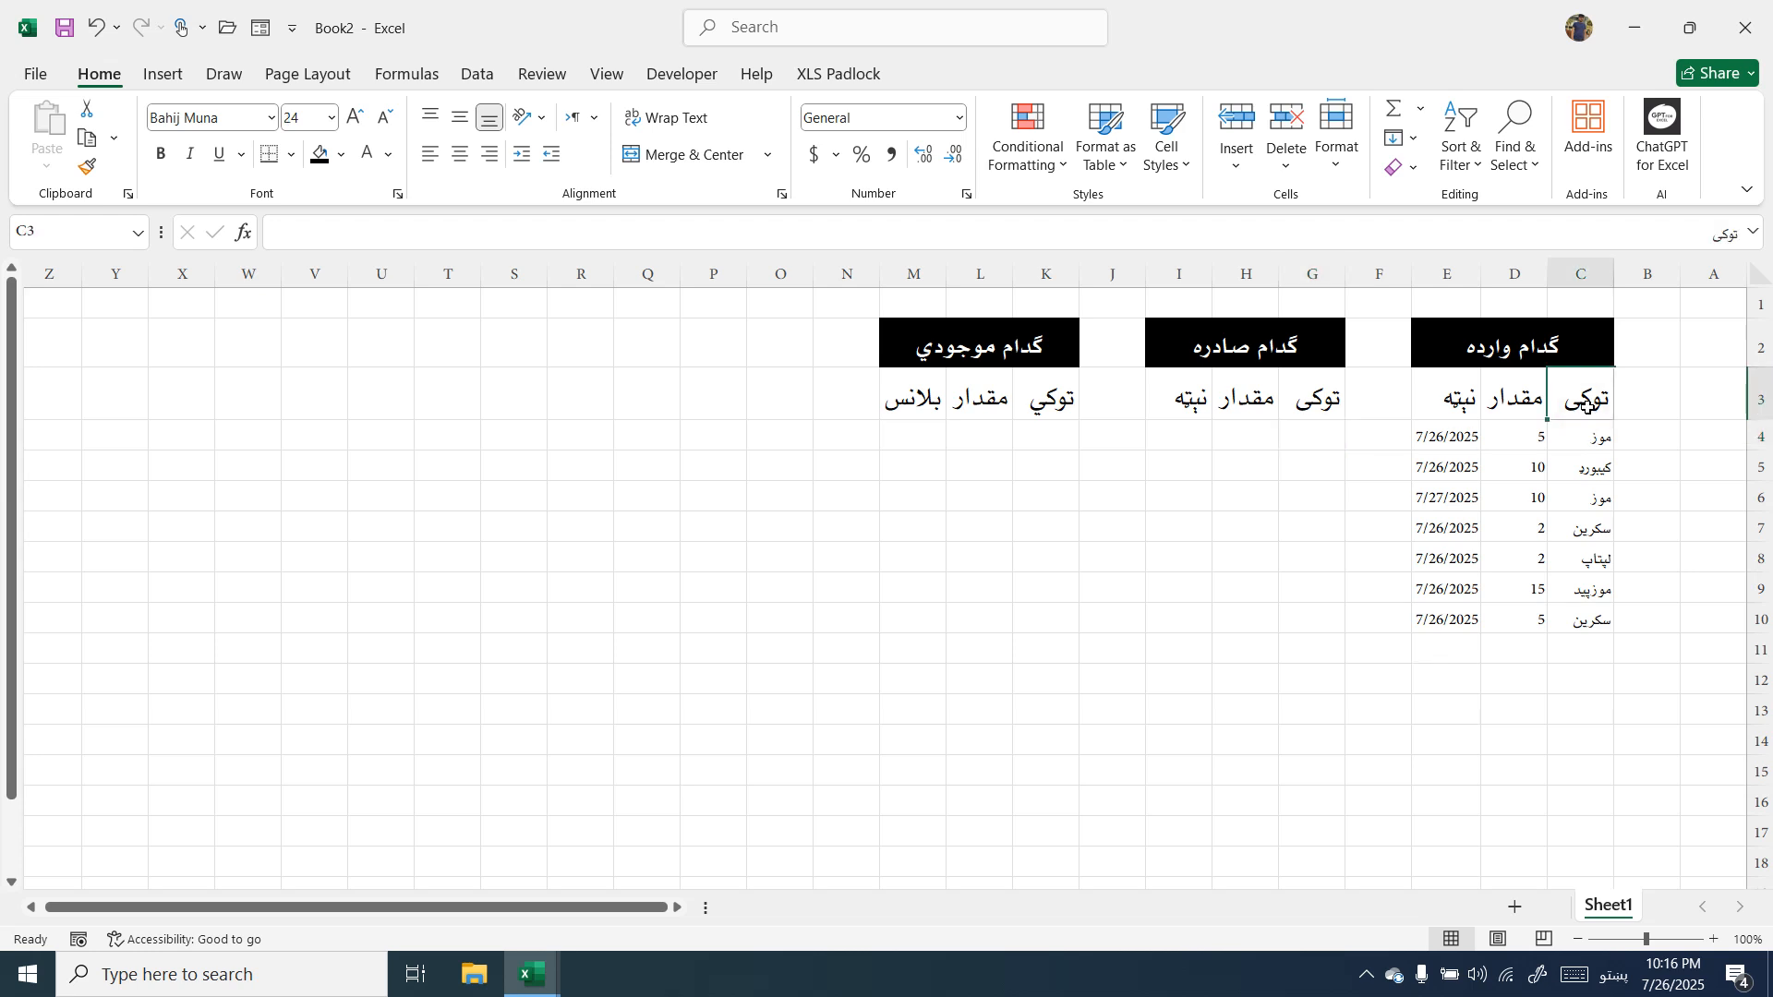
drag(1585, 404, 1446, 624)
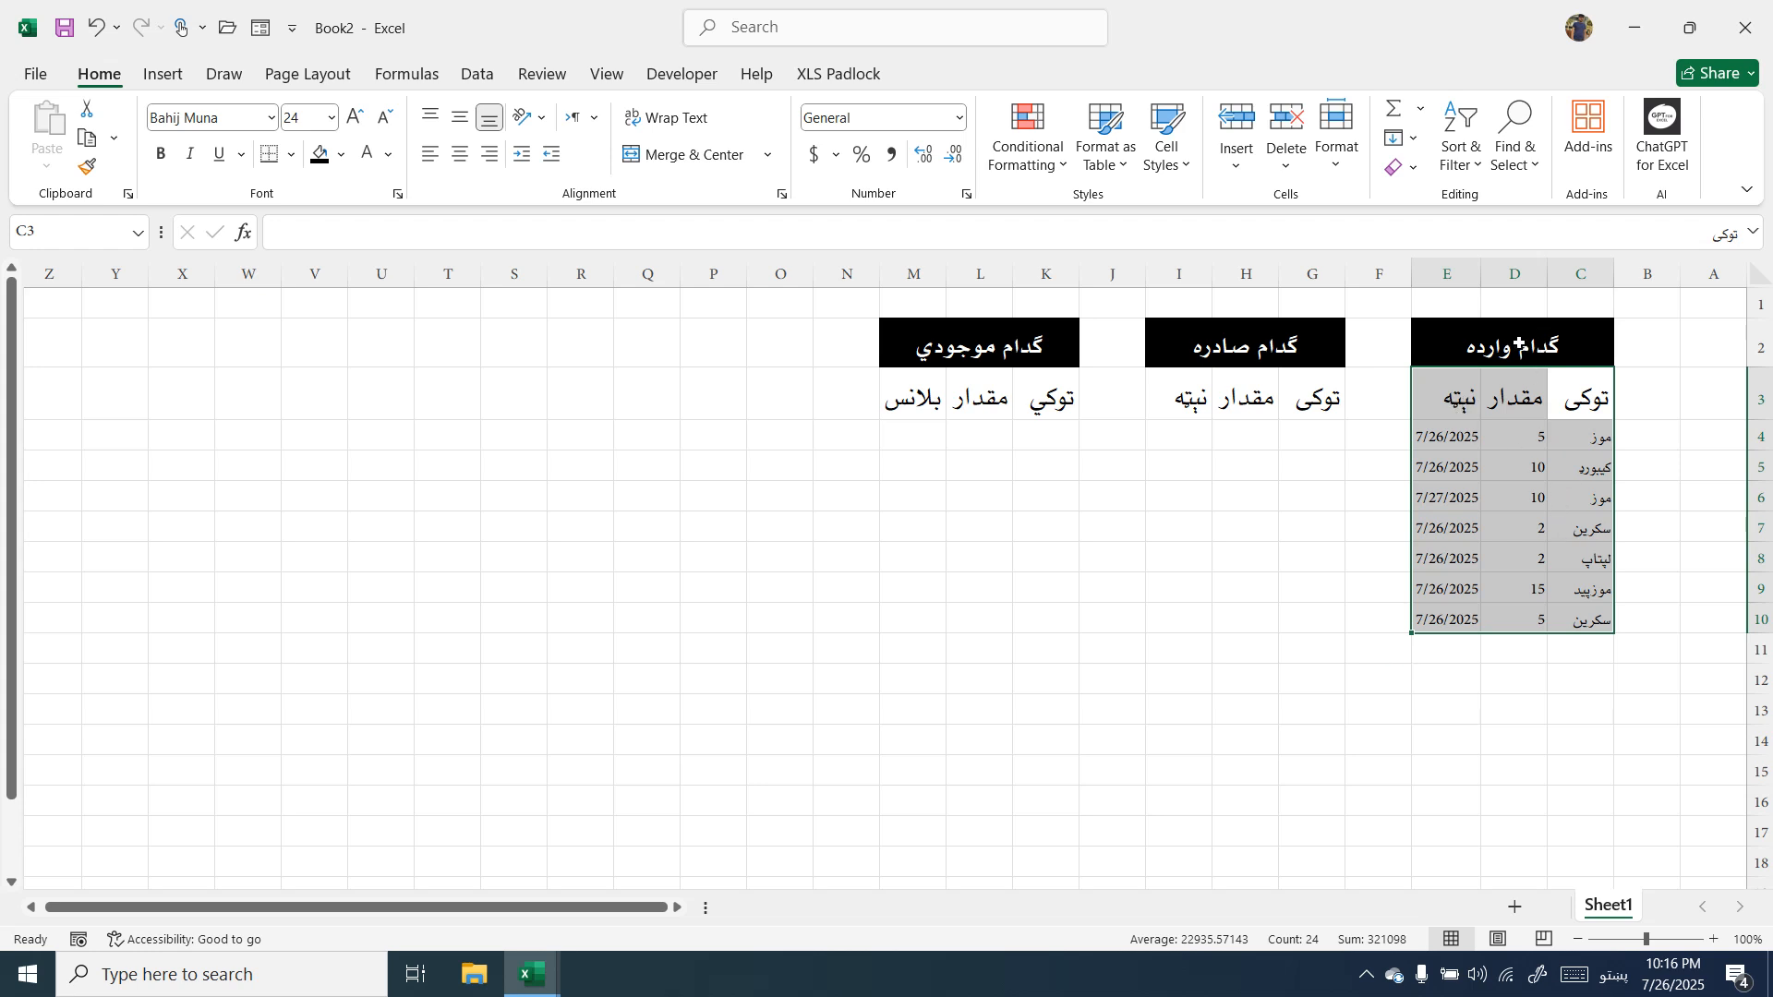
key(ctrl+t)
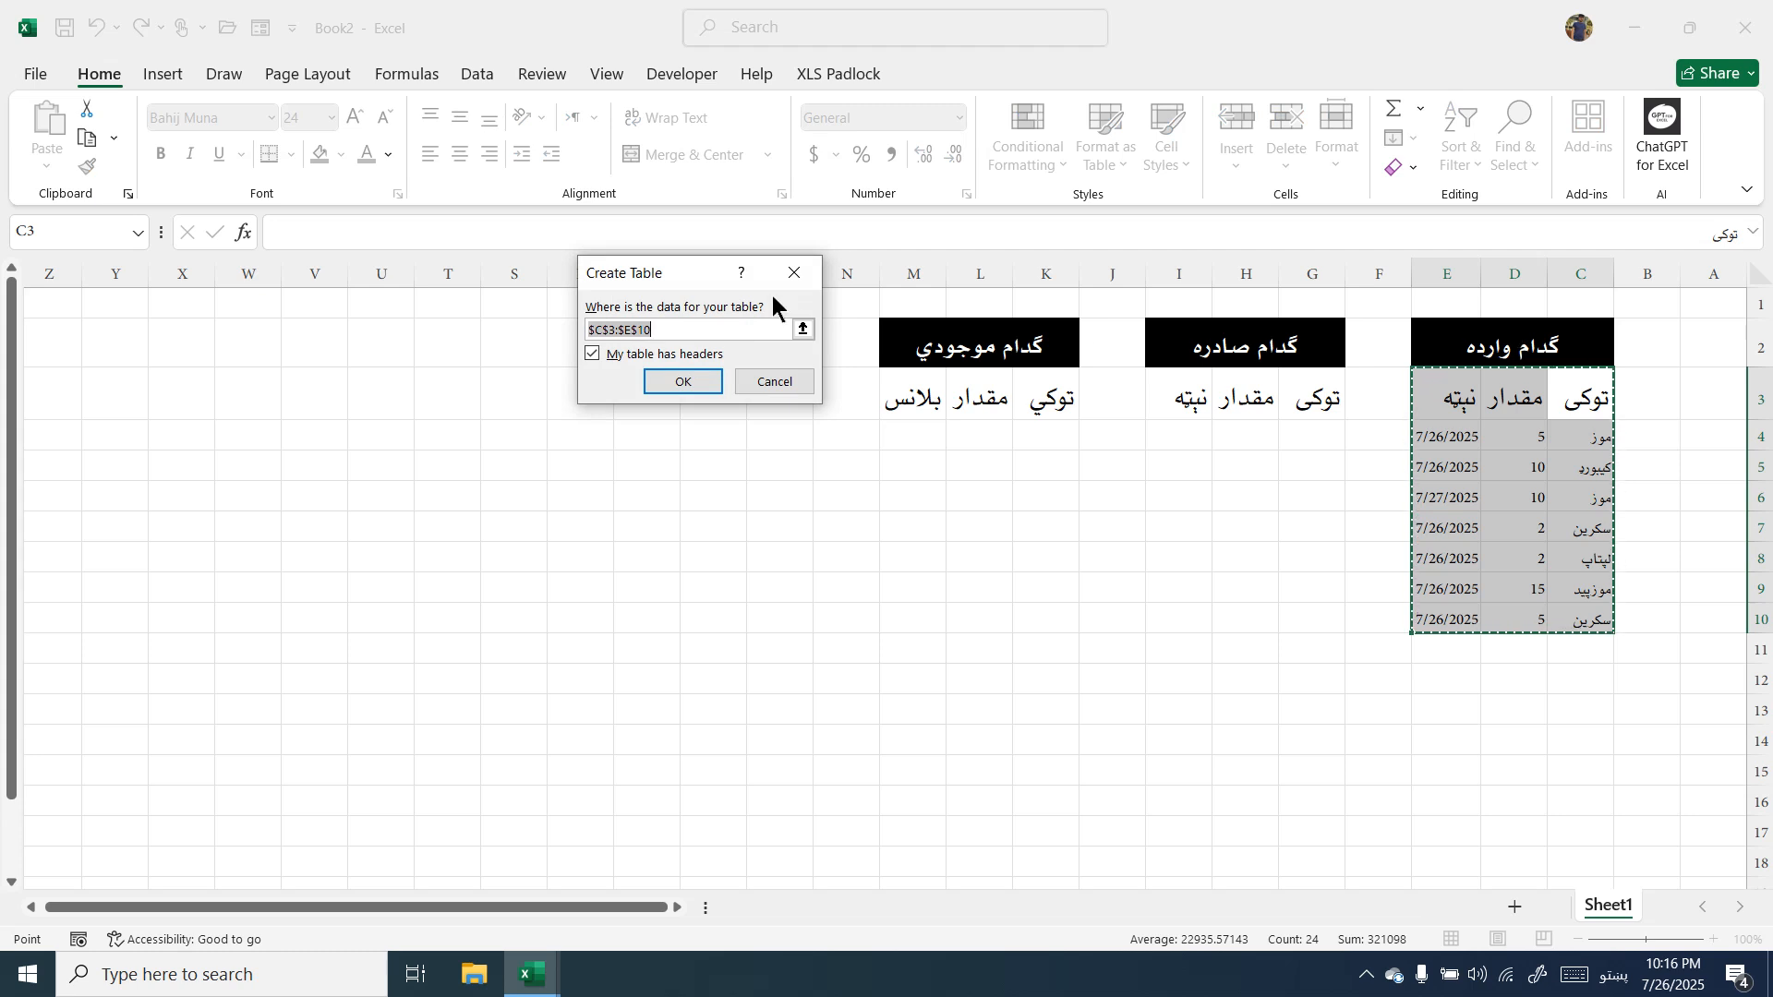
drag(709, 280, 1270, 514)
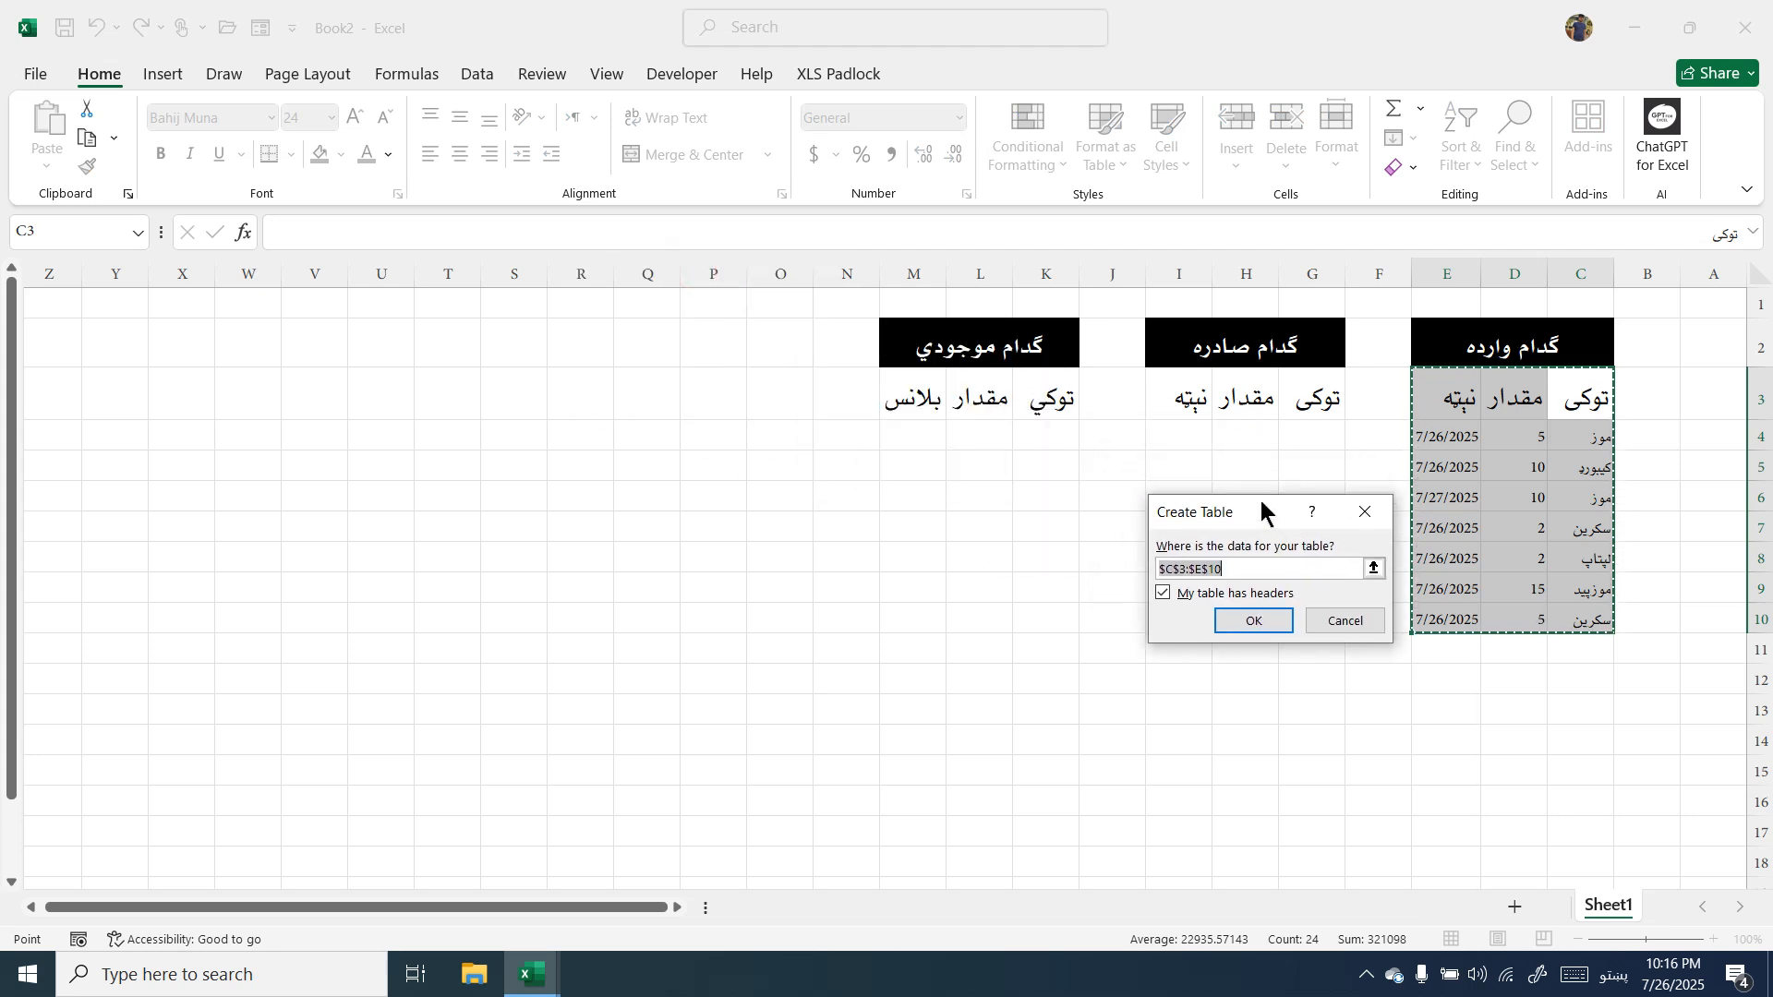
click(1250, 621)
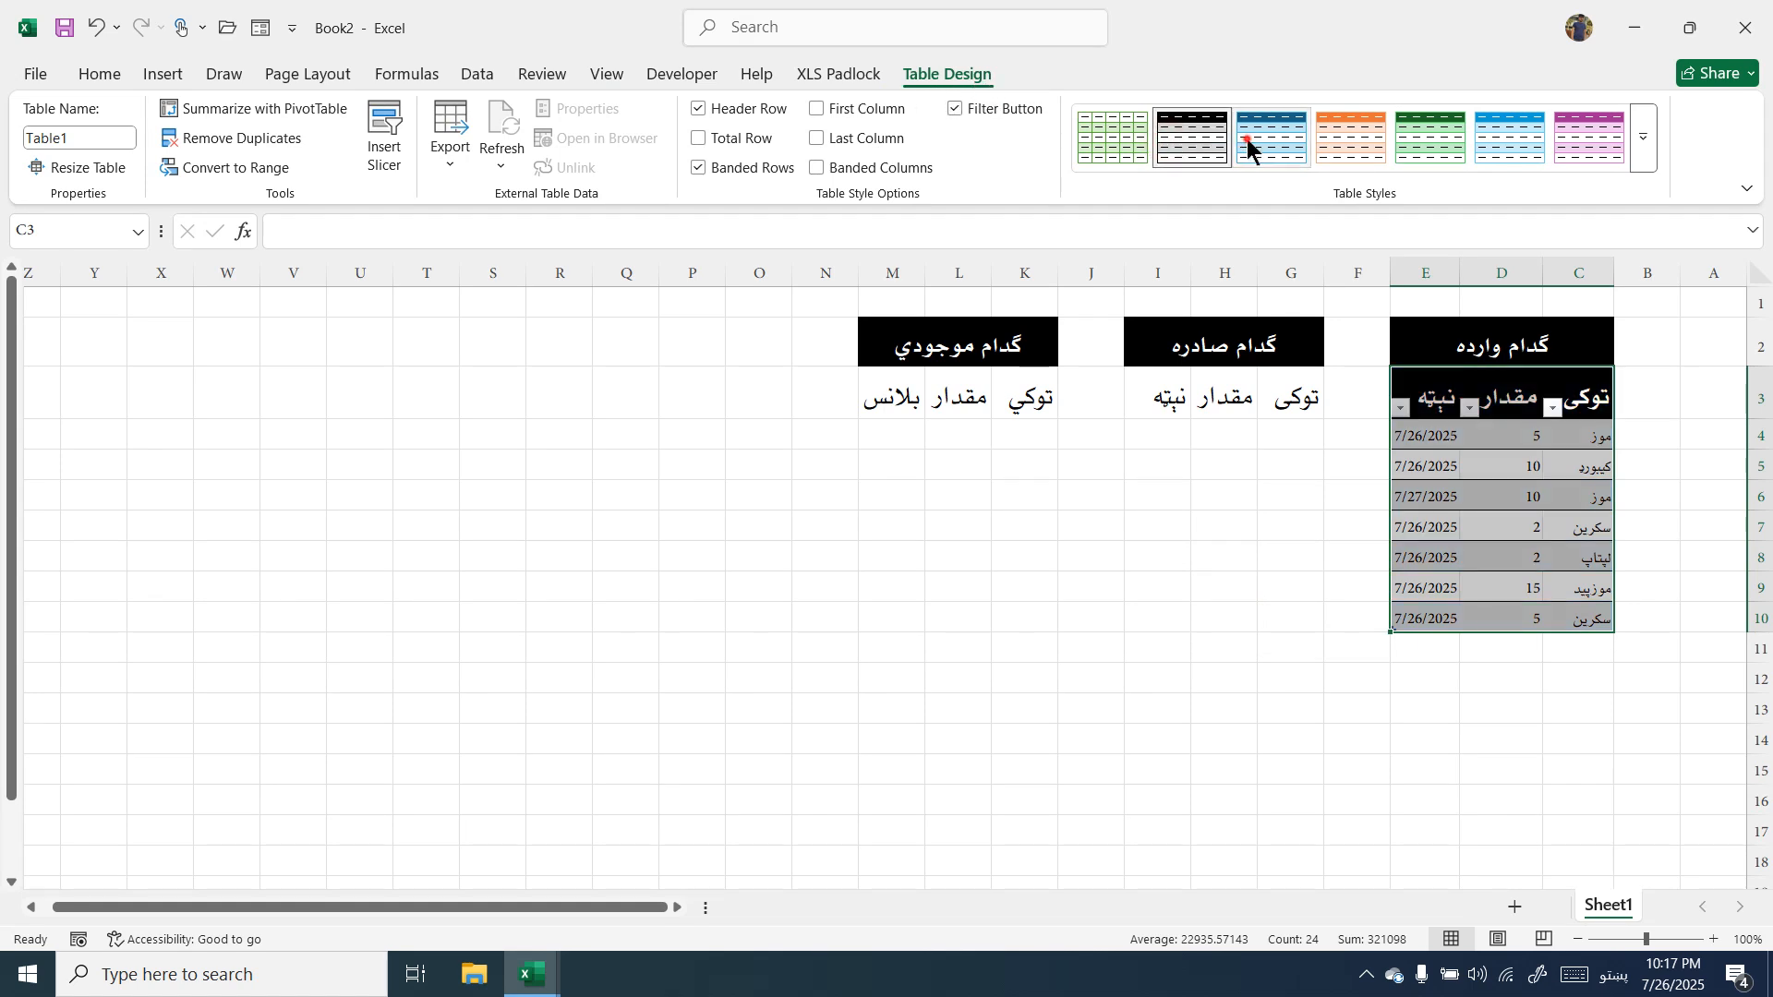
Apply the black banded table style to the گدام وارده table and turn off its filter buttons.
click(1182, 147)
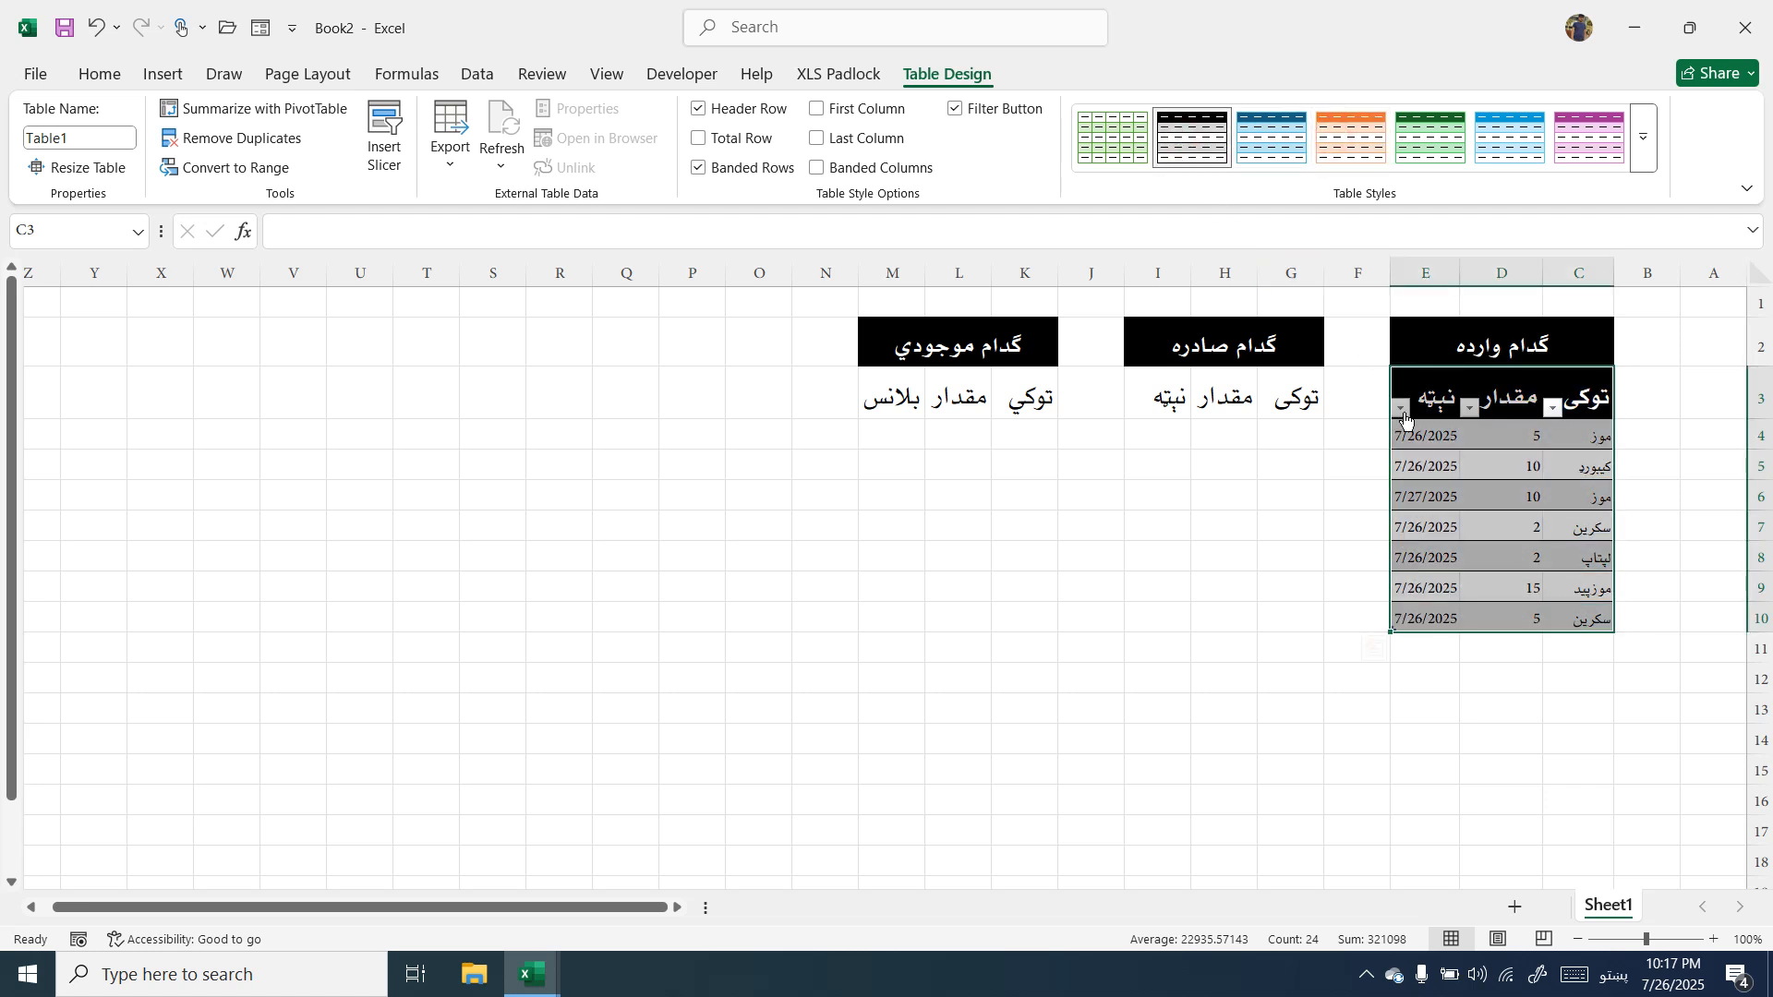
click(956, 110)
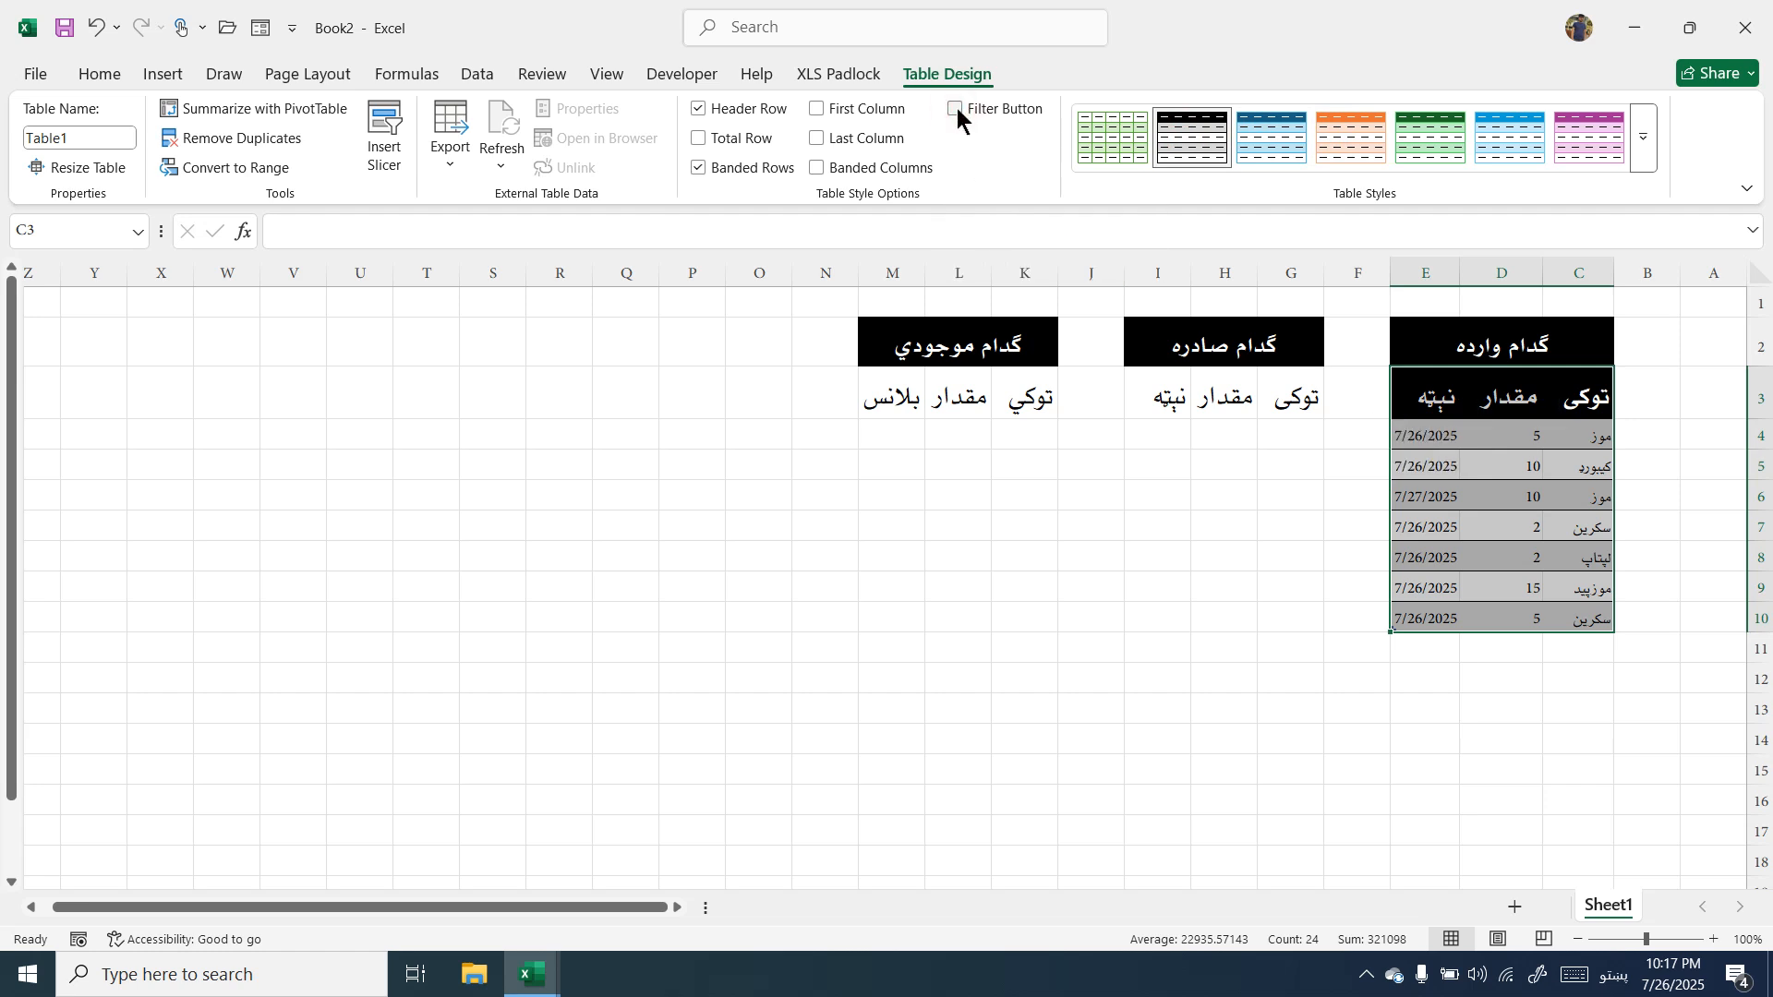
click(1363, 486)
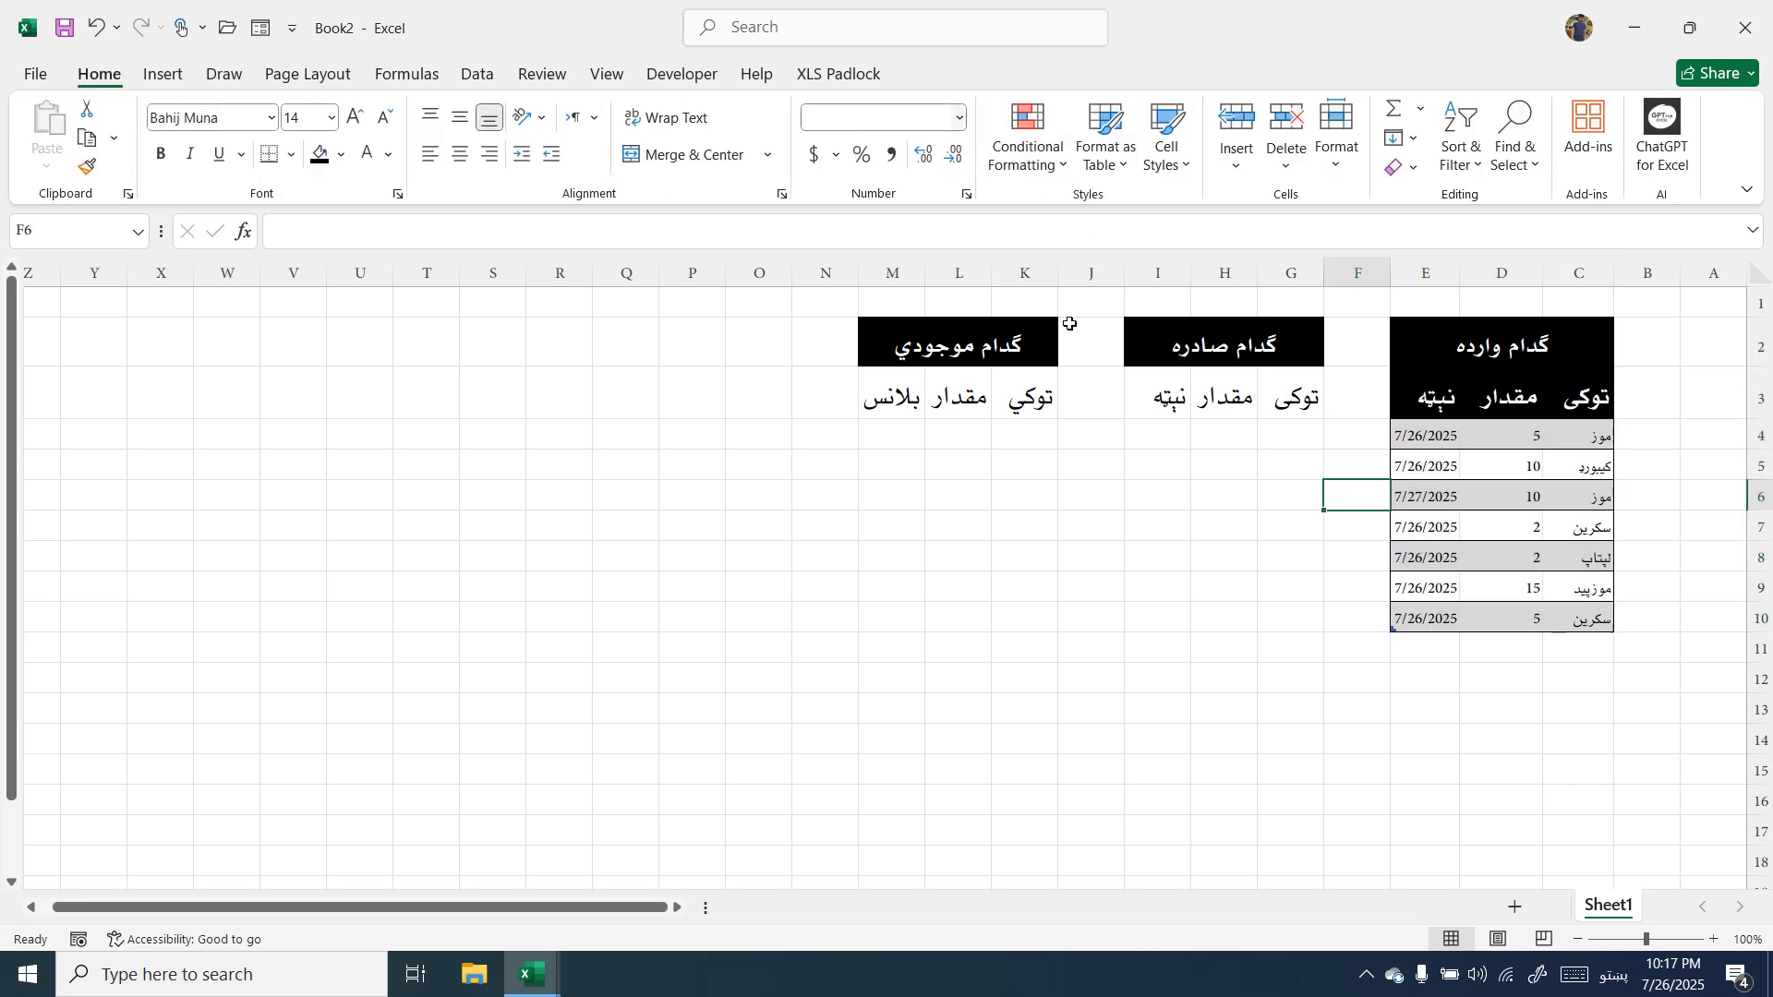
click(1504, 505)
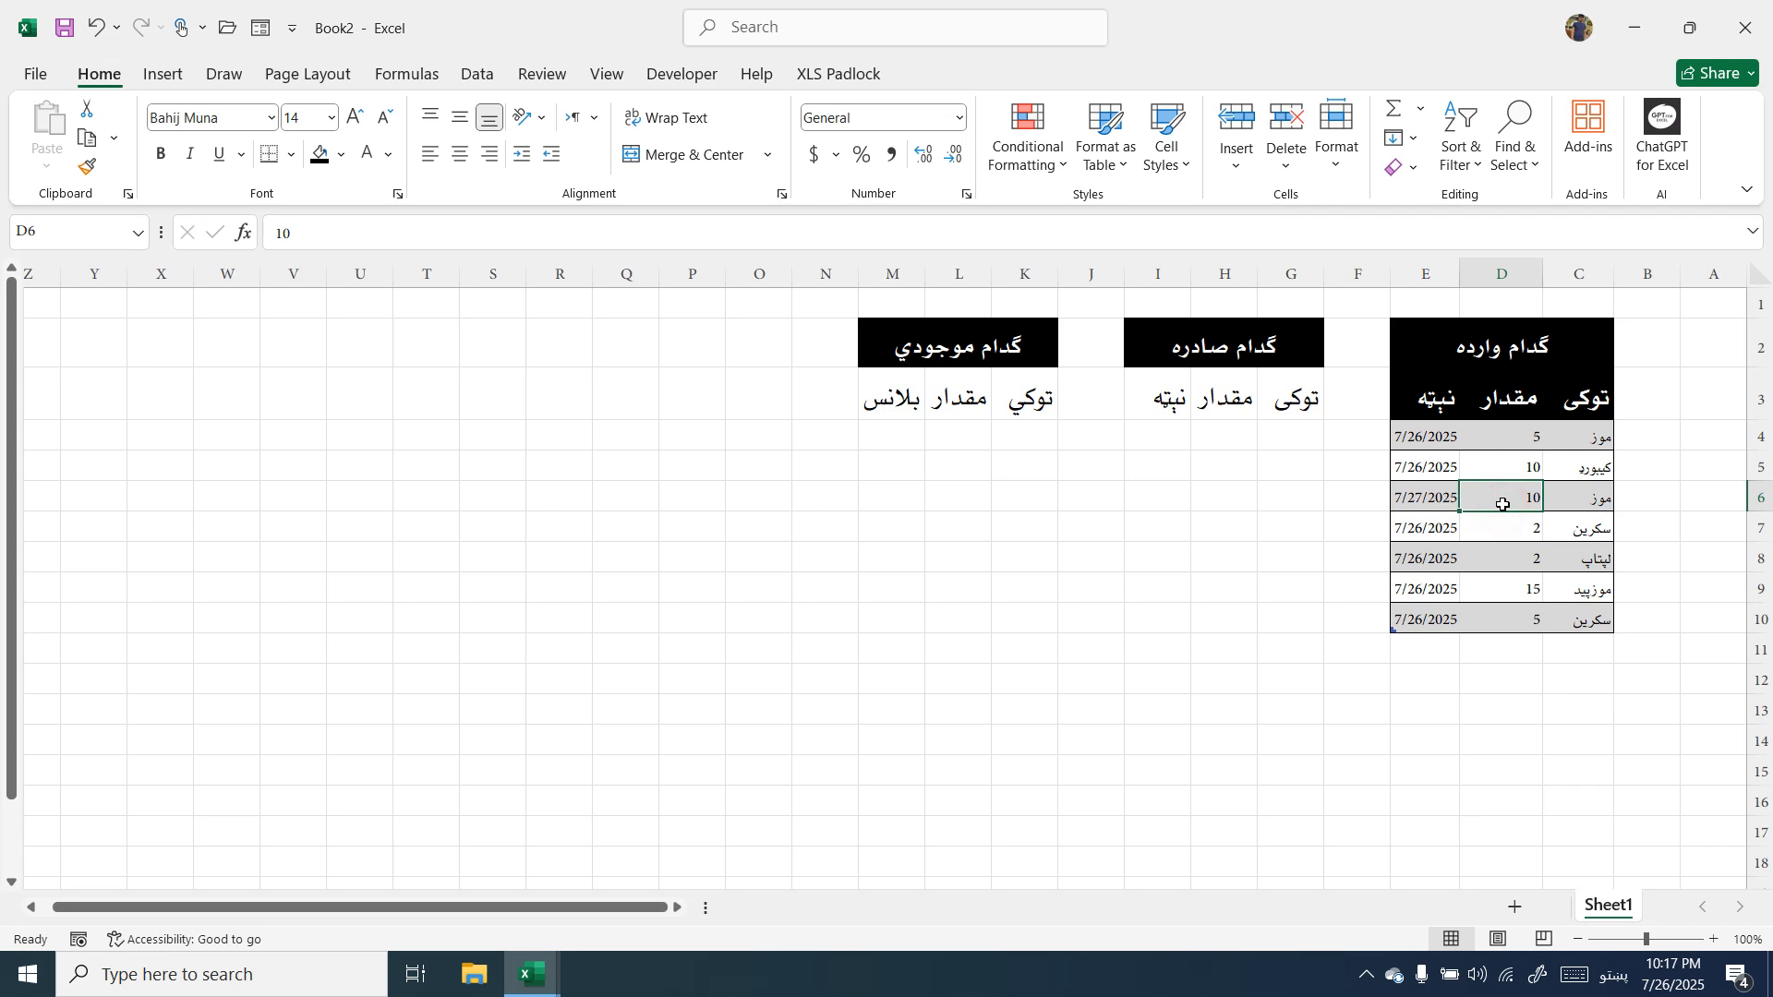
click(1451, 438)
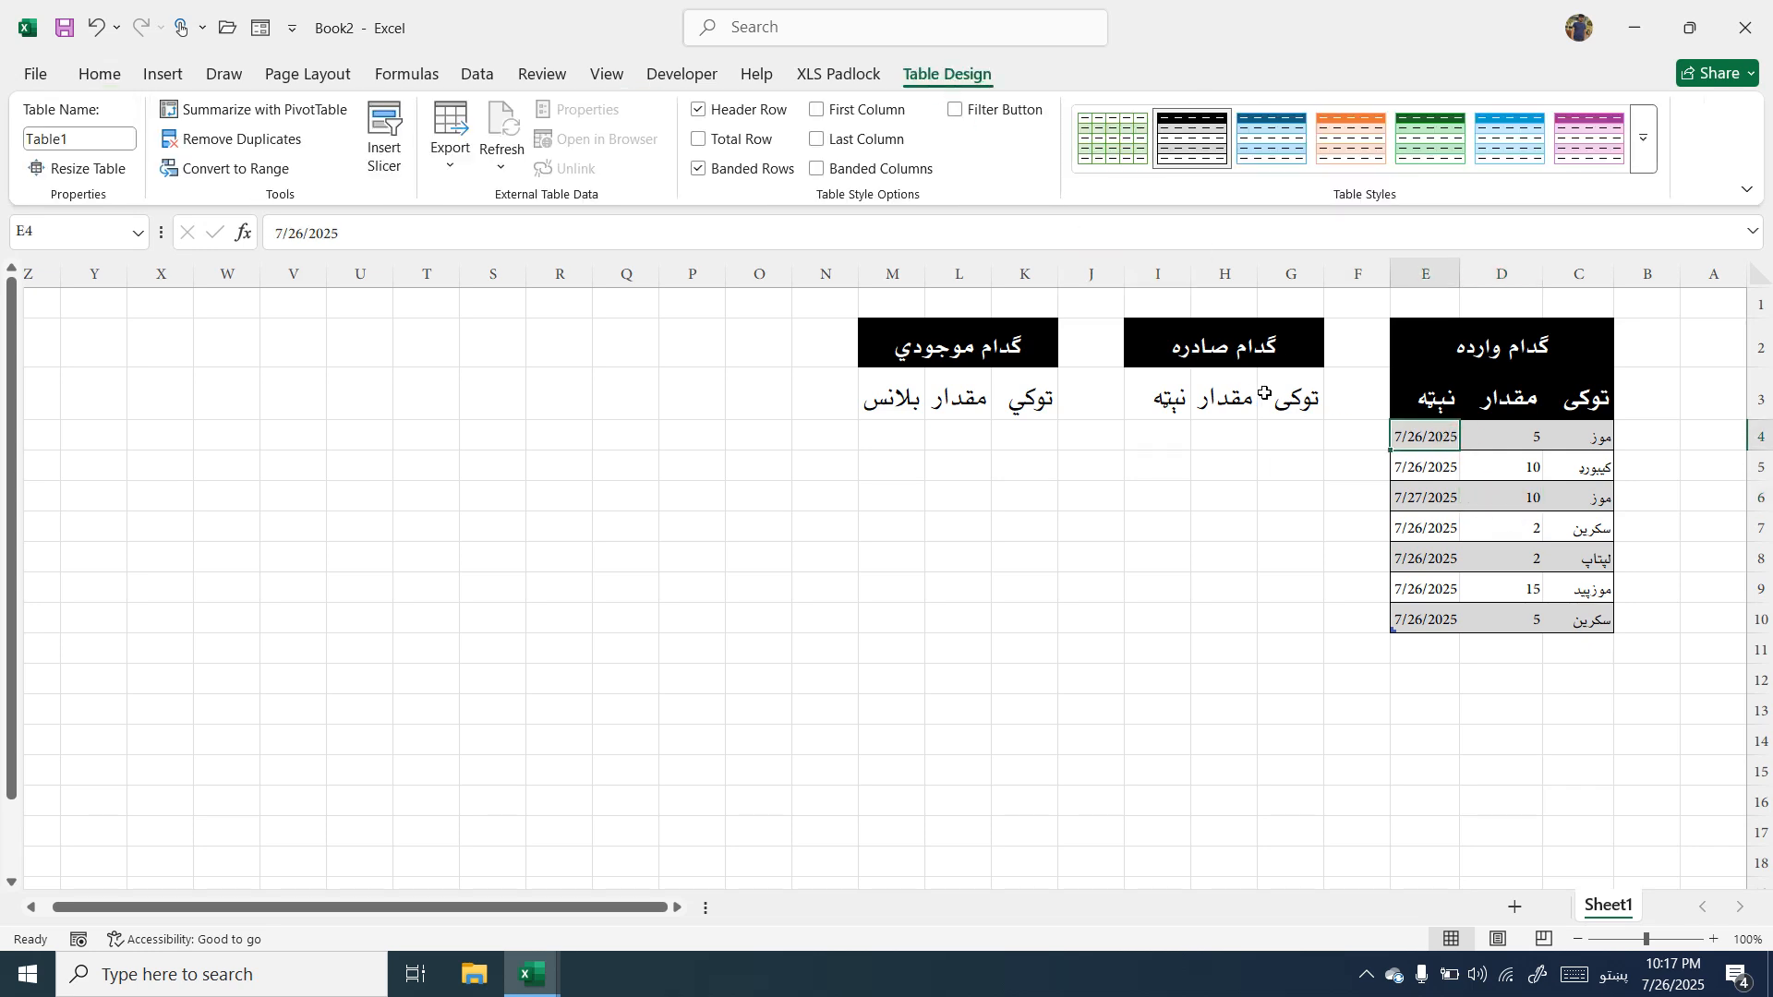
Enter the first outgoing record in G4:I4: item موز, quantity 2 and the date 7/26/2025.
click(1280, 440)
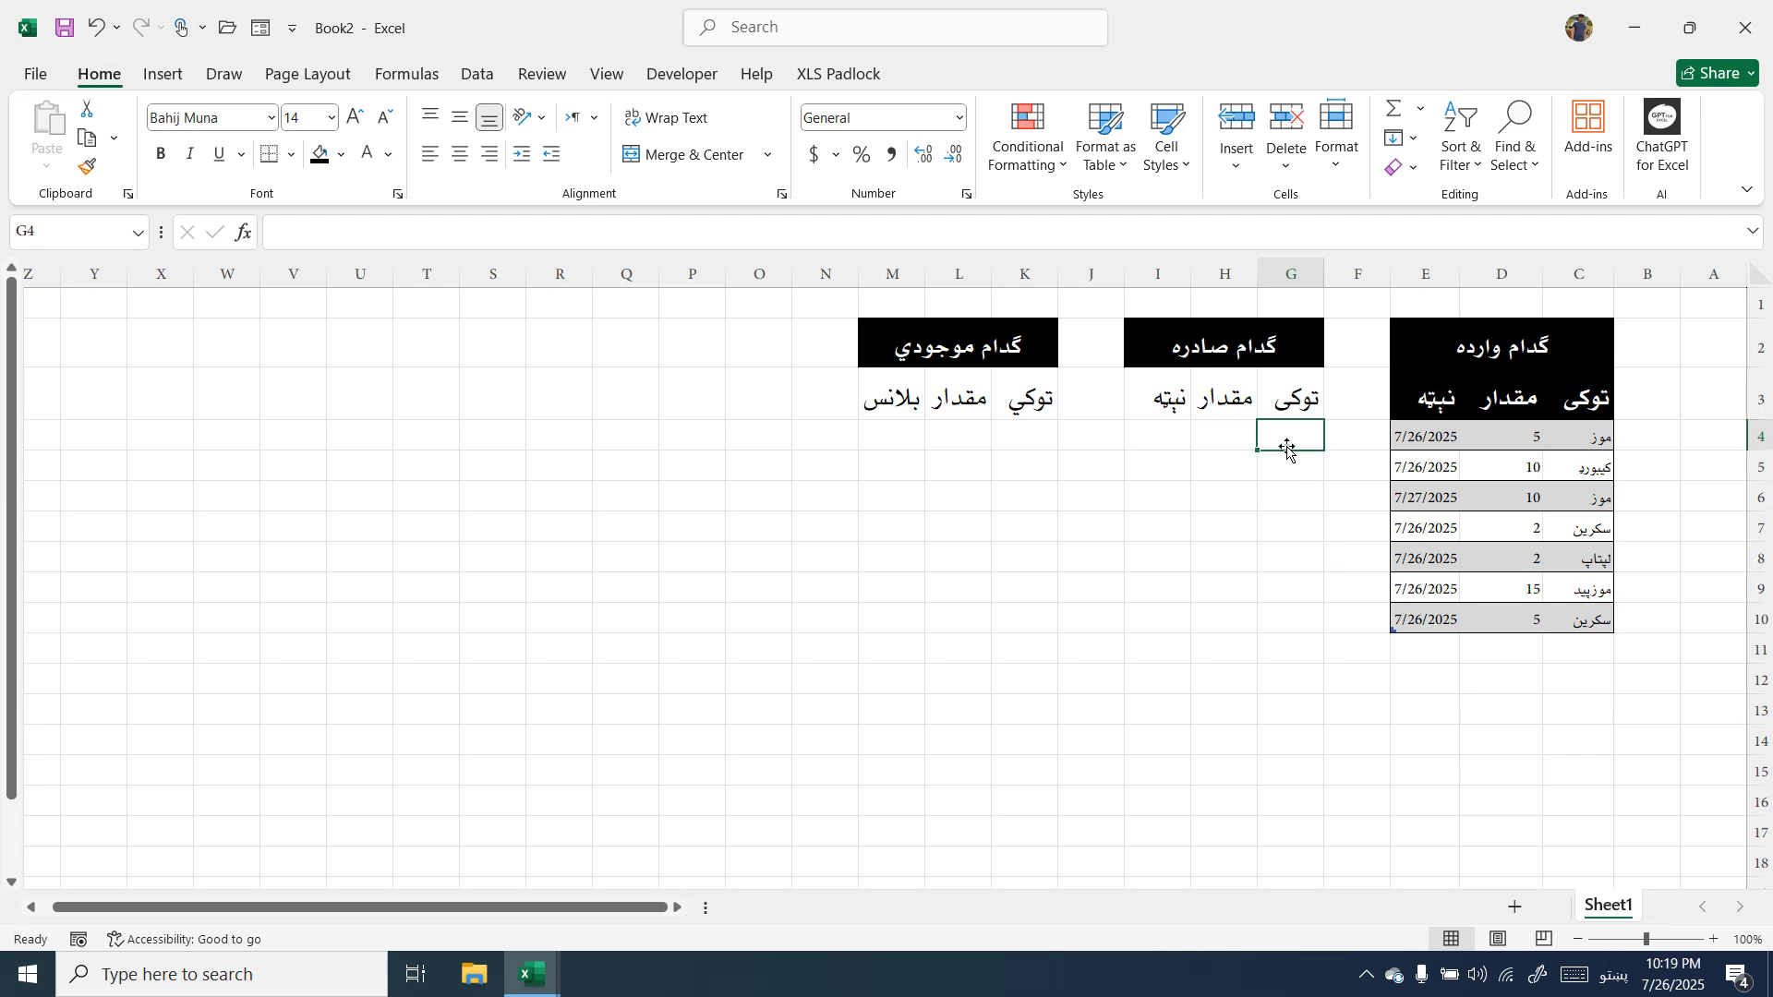
text(موز)
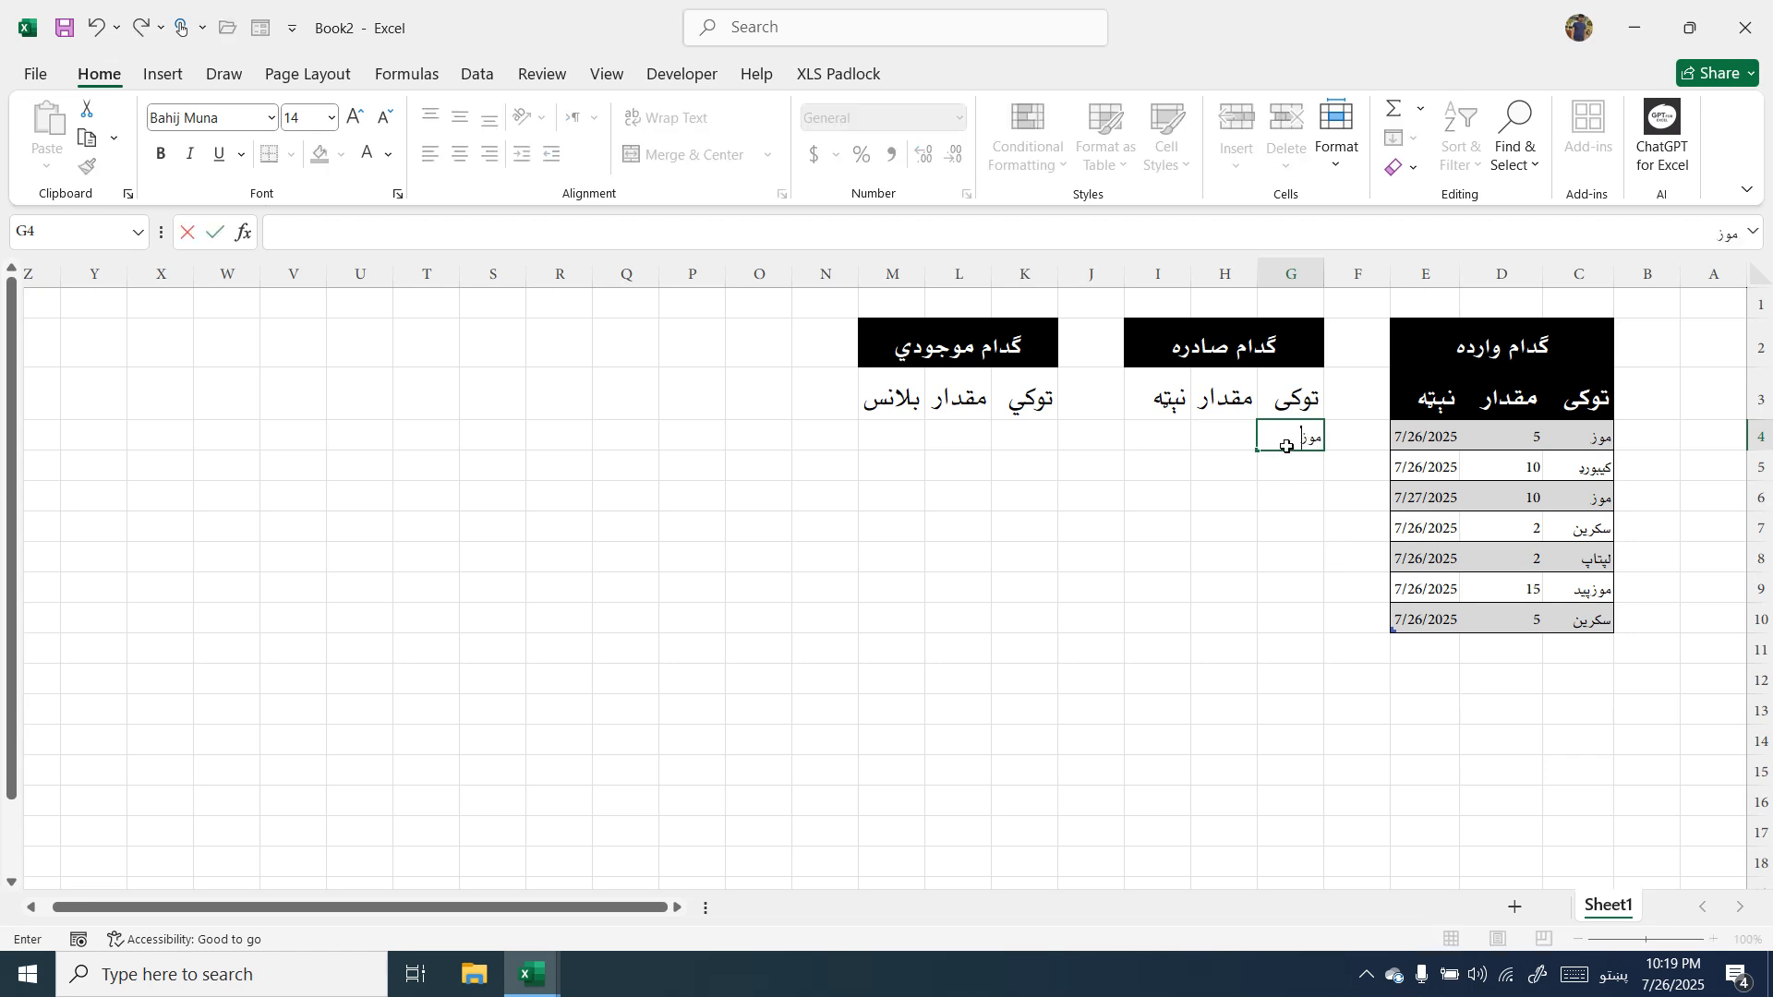
key(Tab)
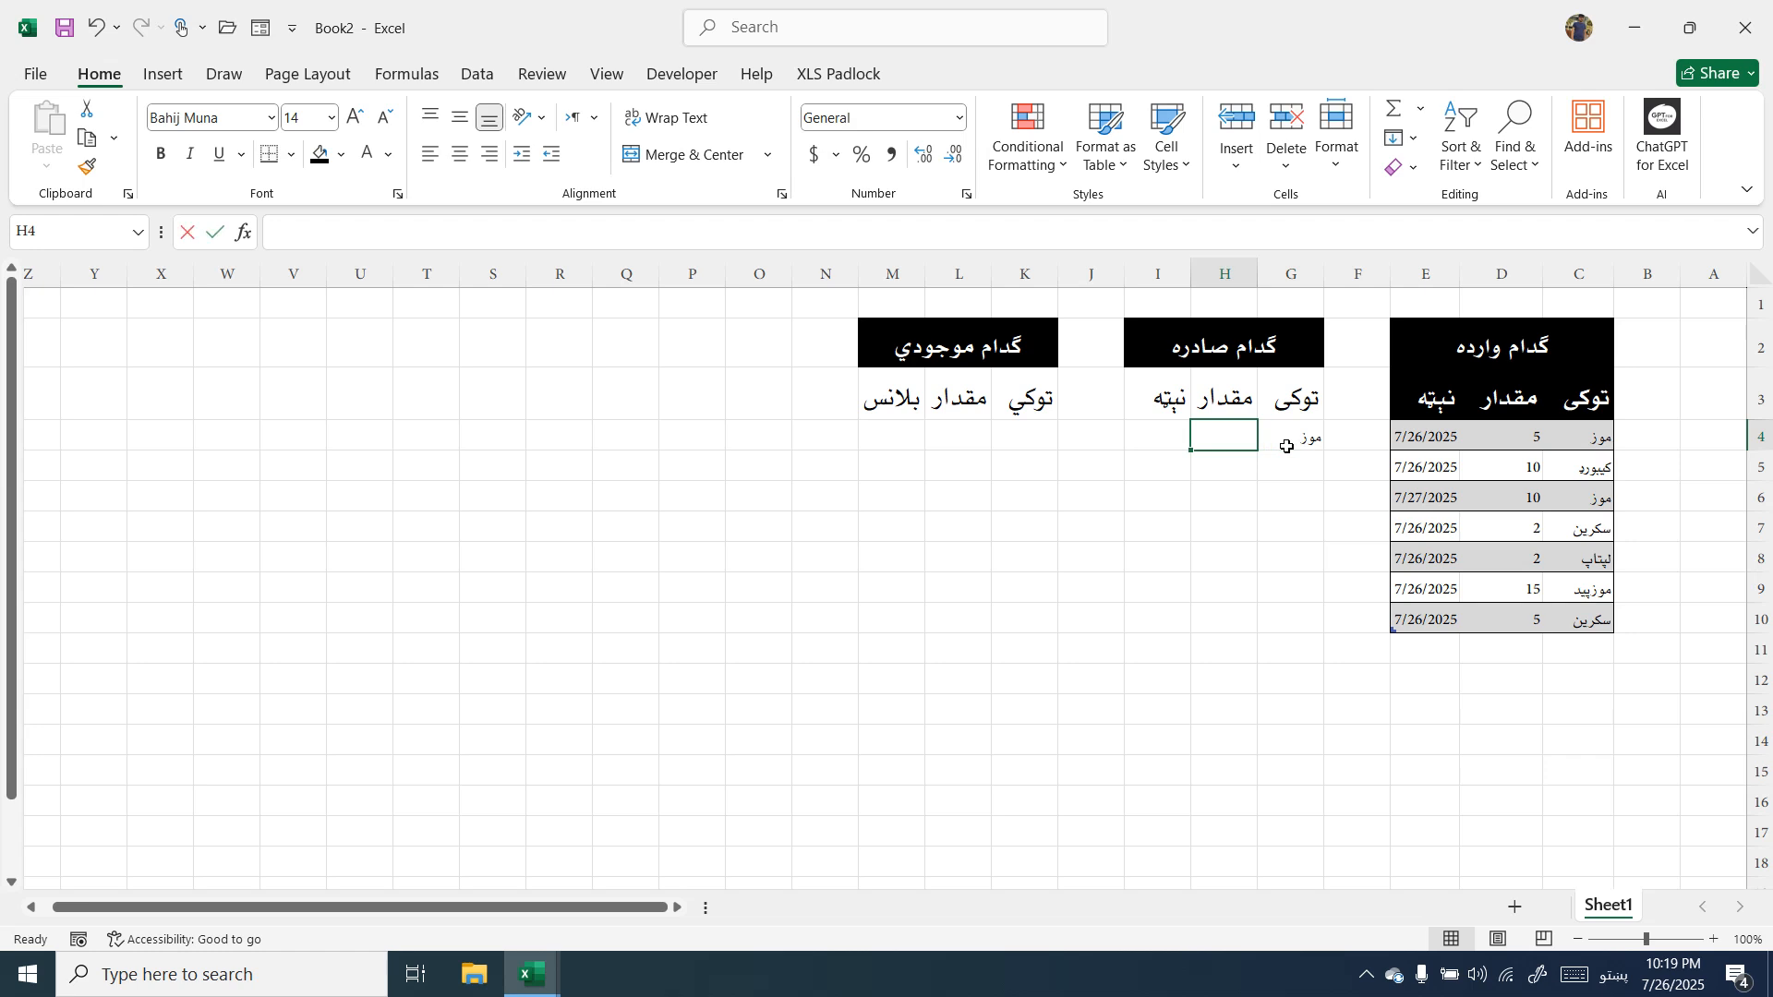
text(2)
key(Tab)
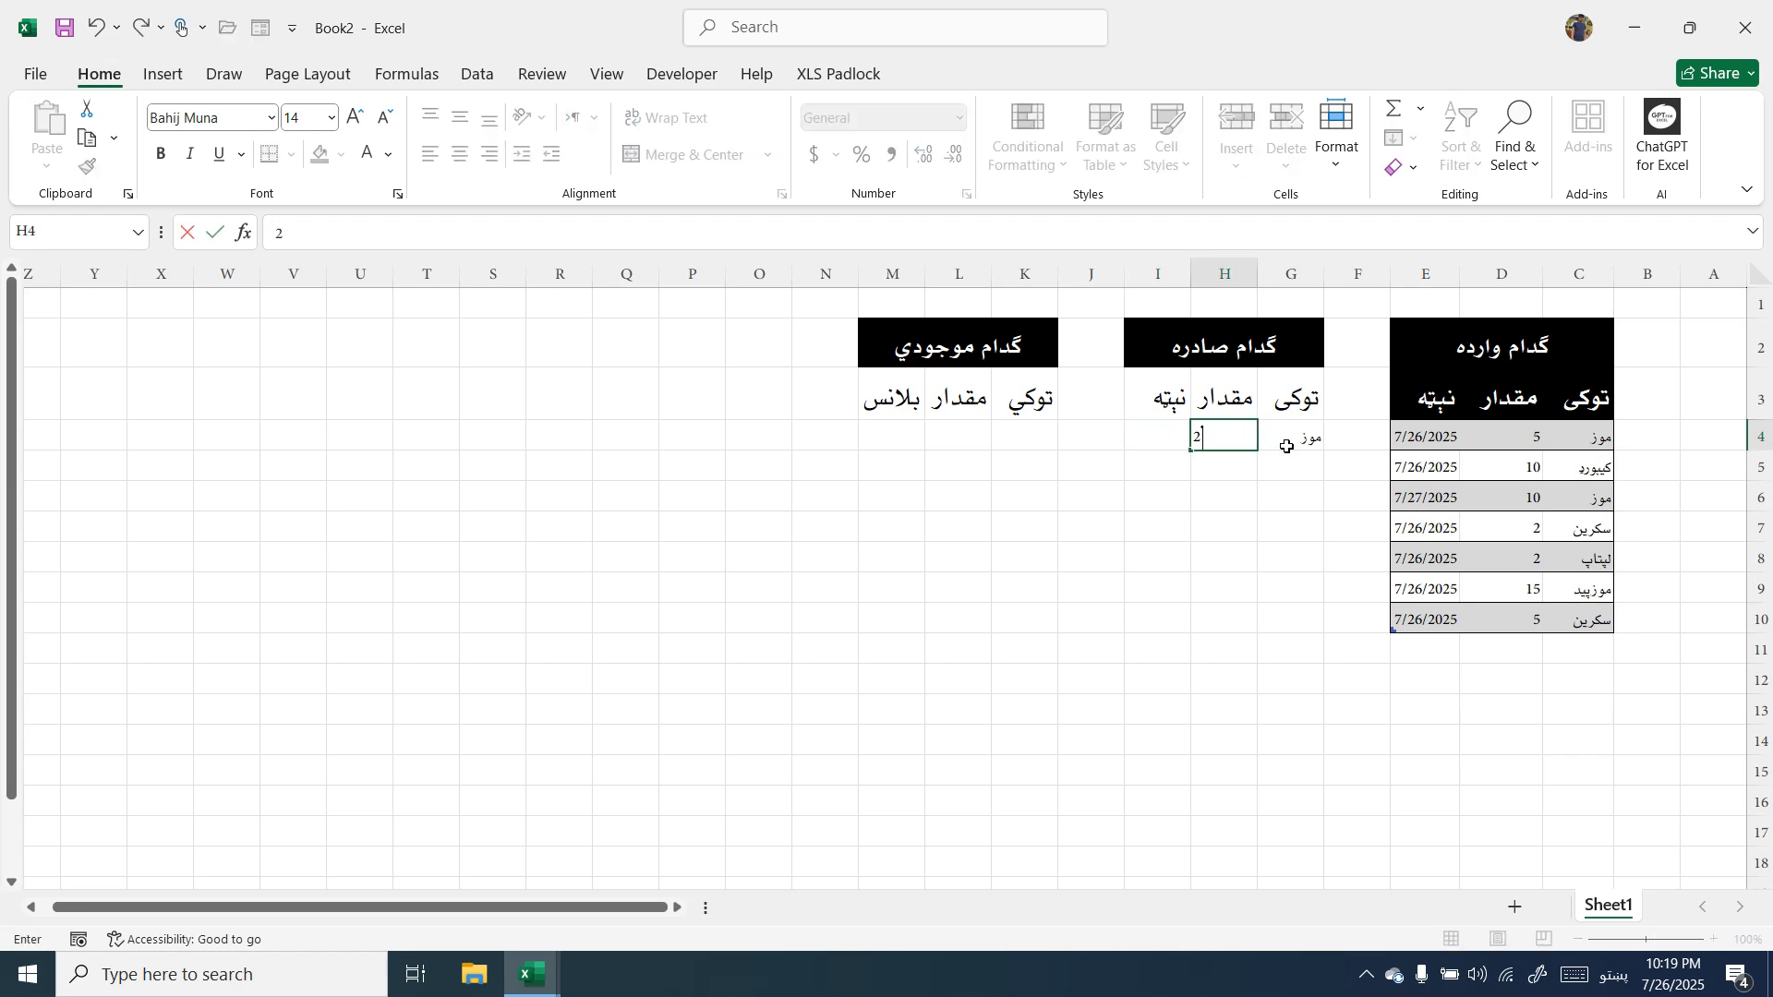
key(ctrl+semicolon)
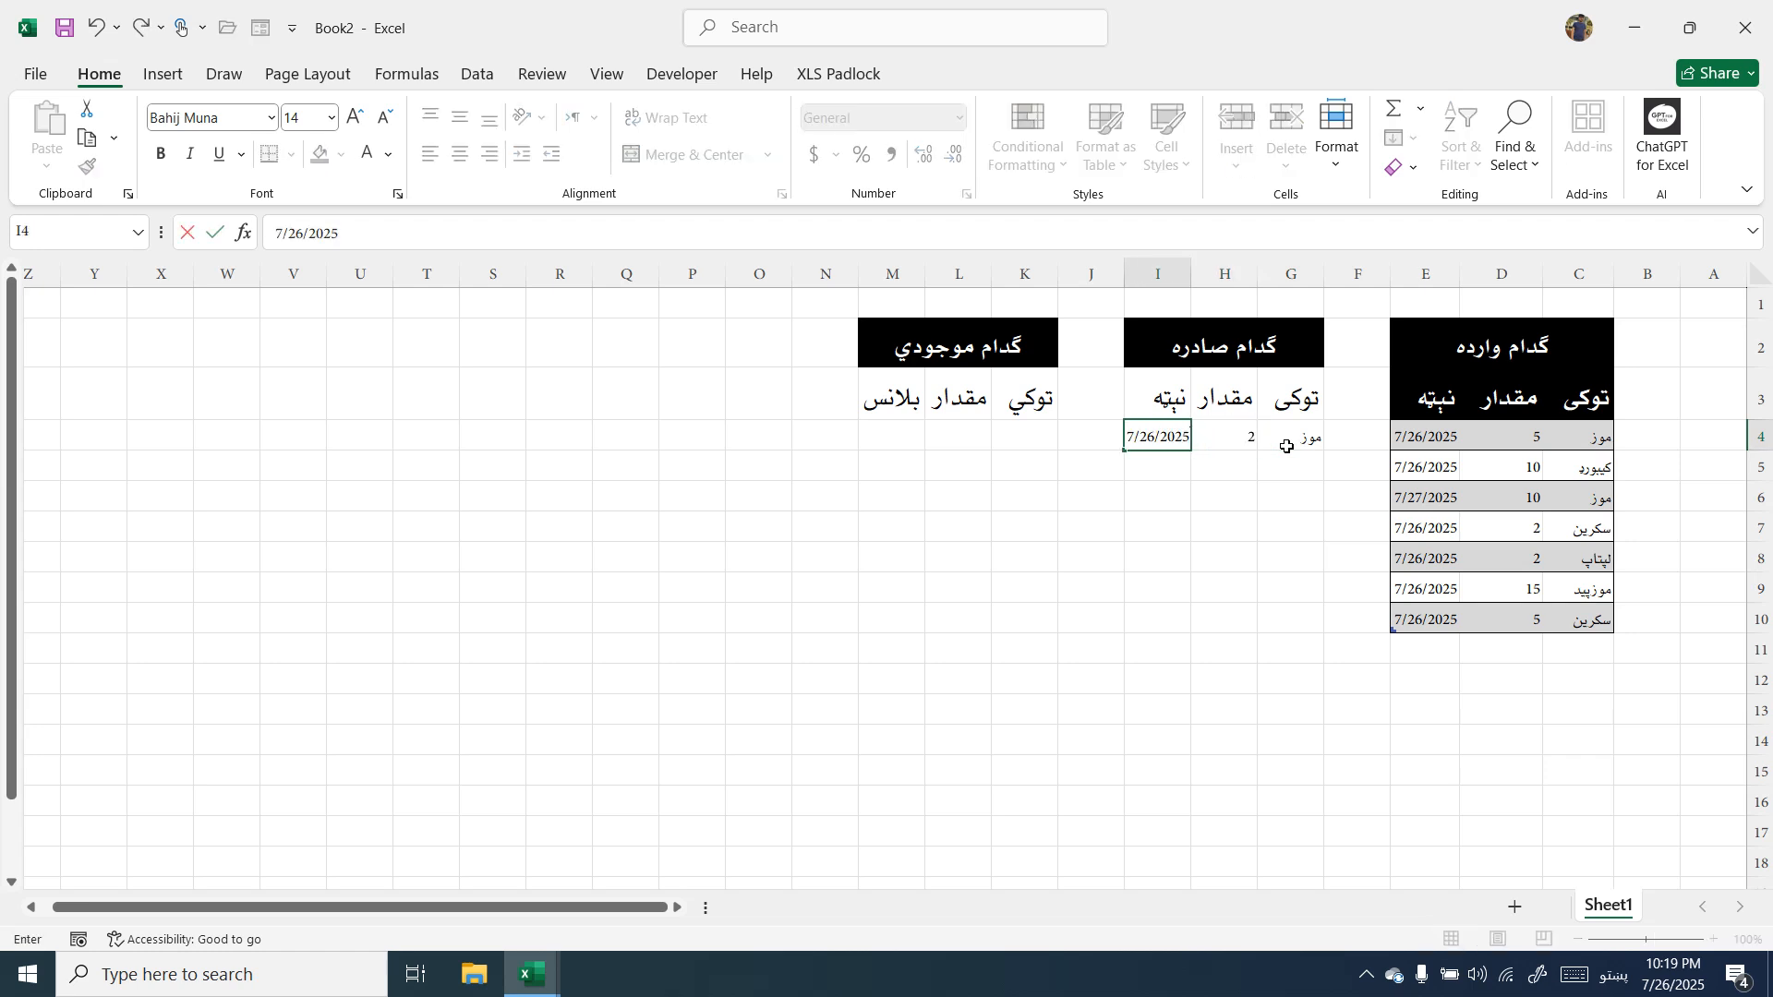
click(1286, 447)
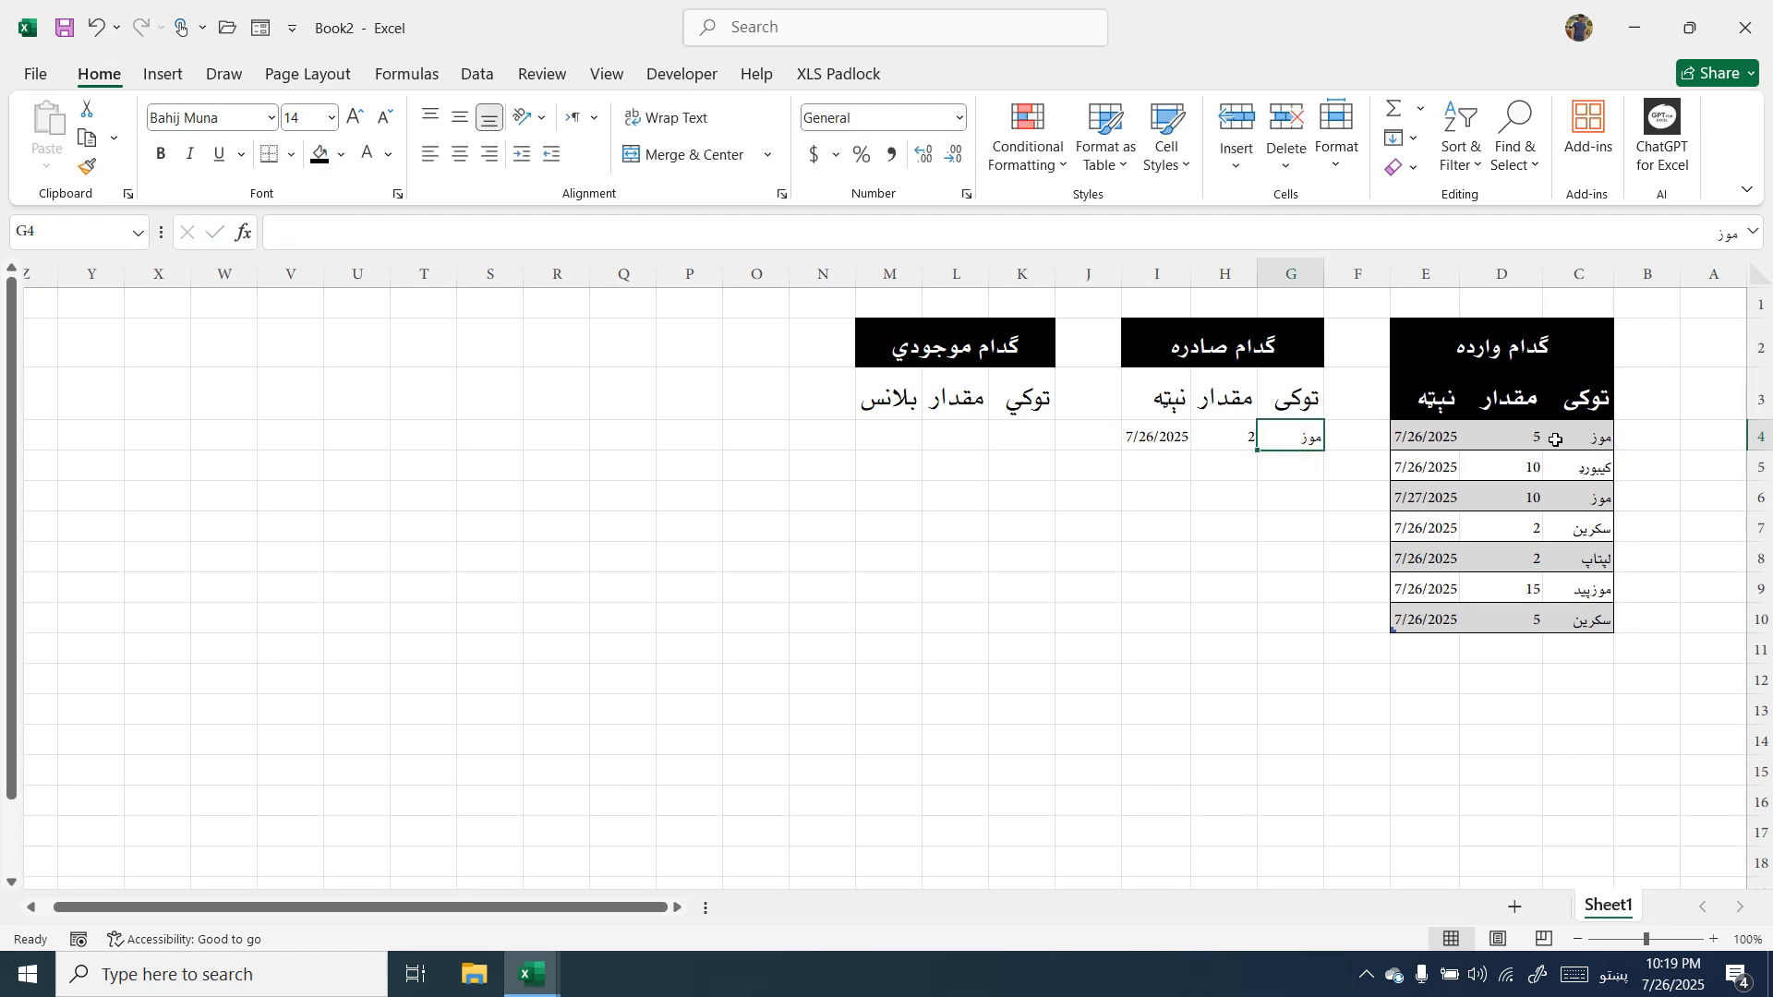
Add list data validation to G4 using the incoming items in C4:C10 as the source.
click(1283, 470)
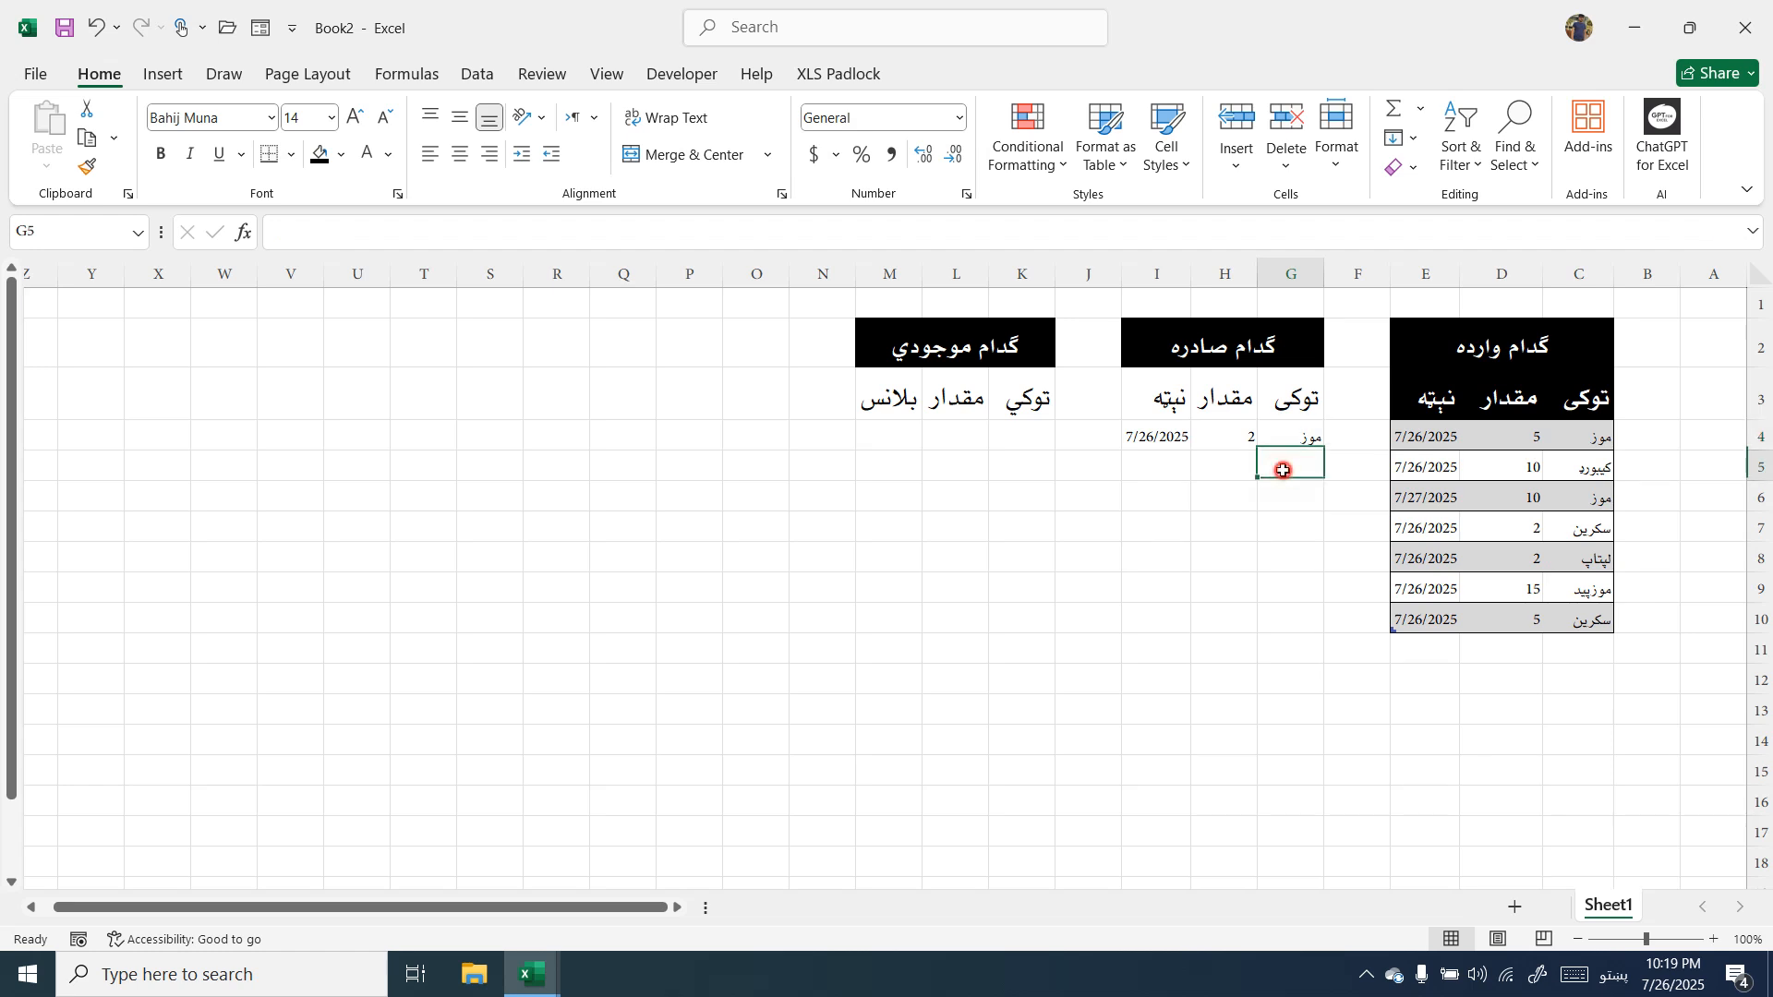
click(1297, 445)
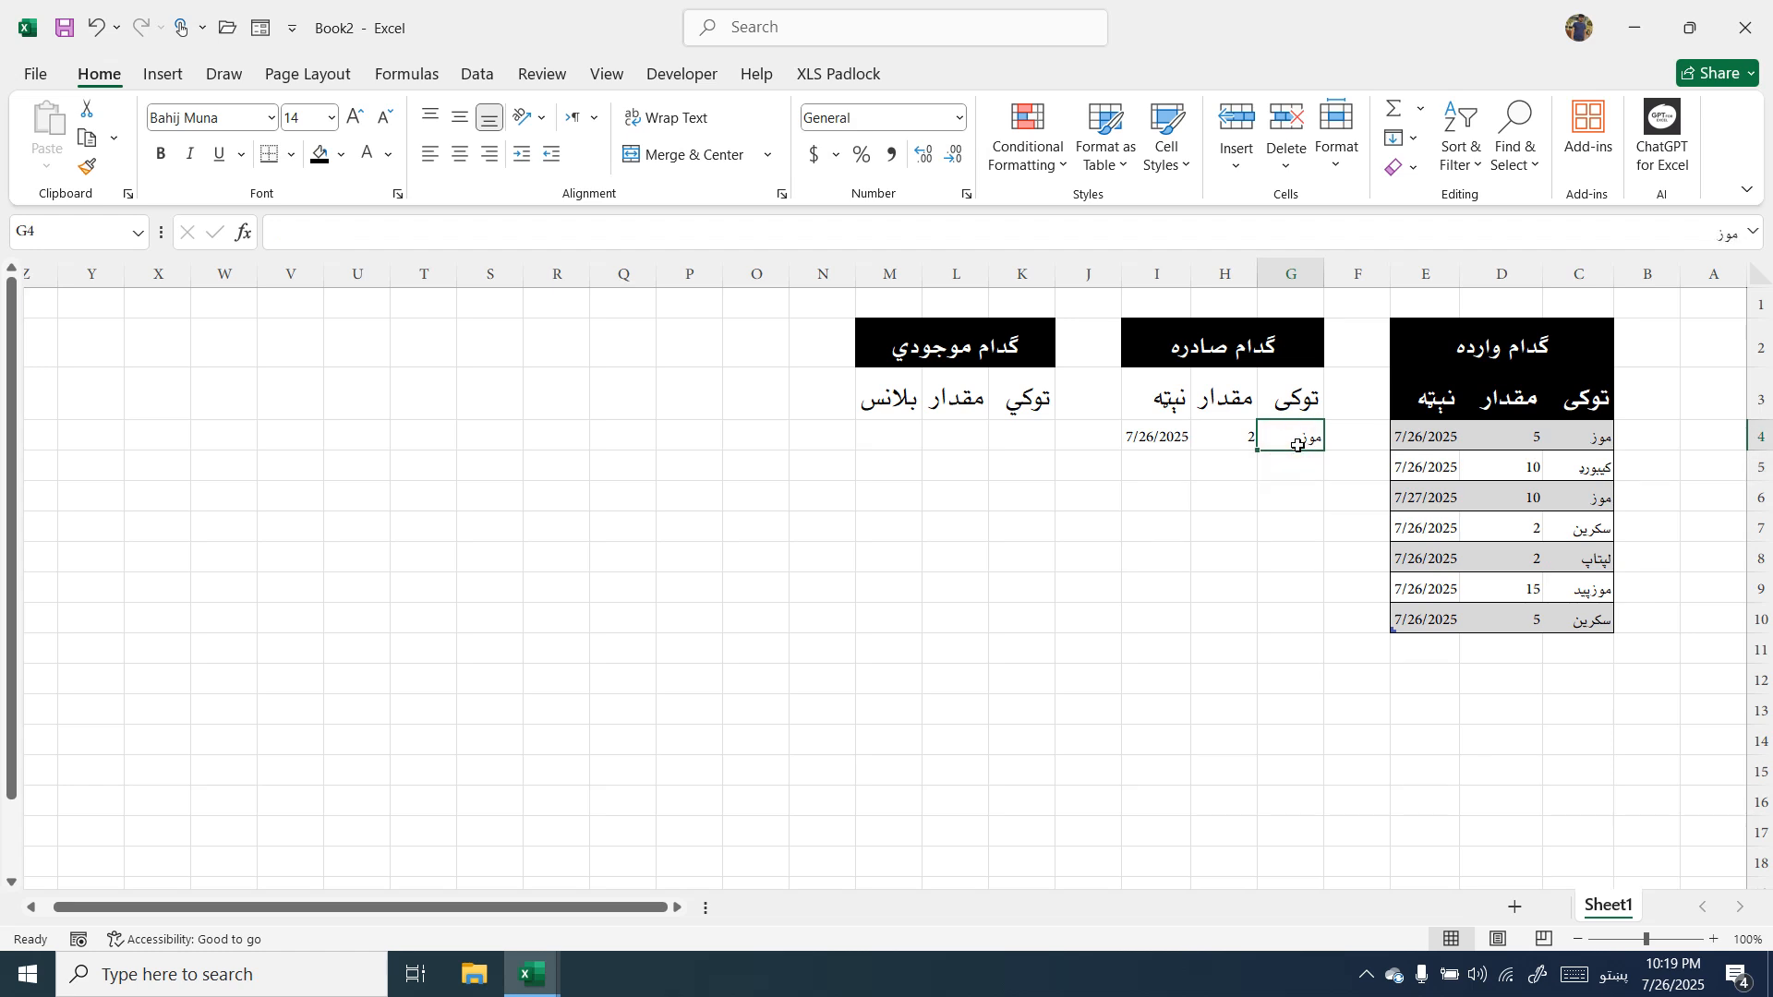
click(469, 78)
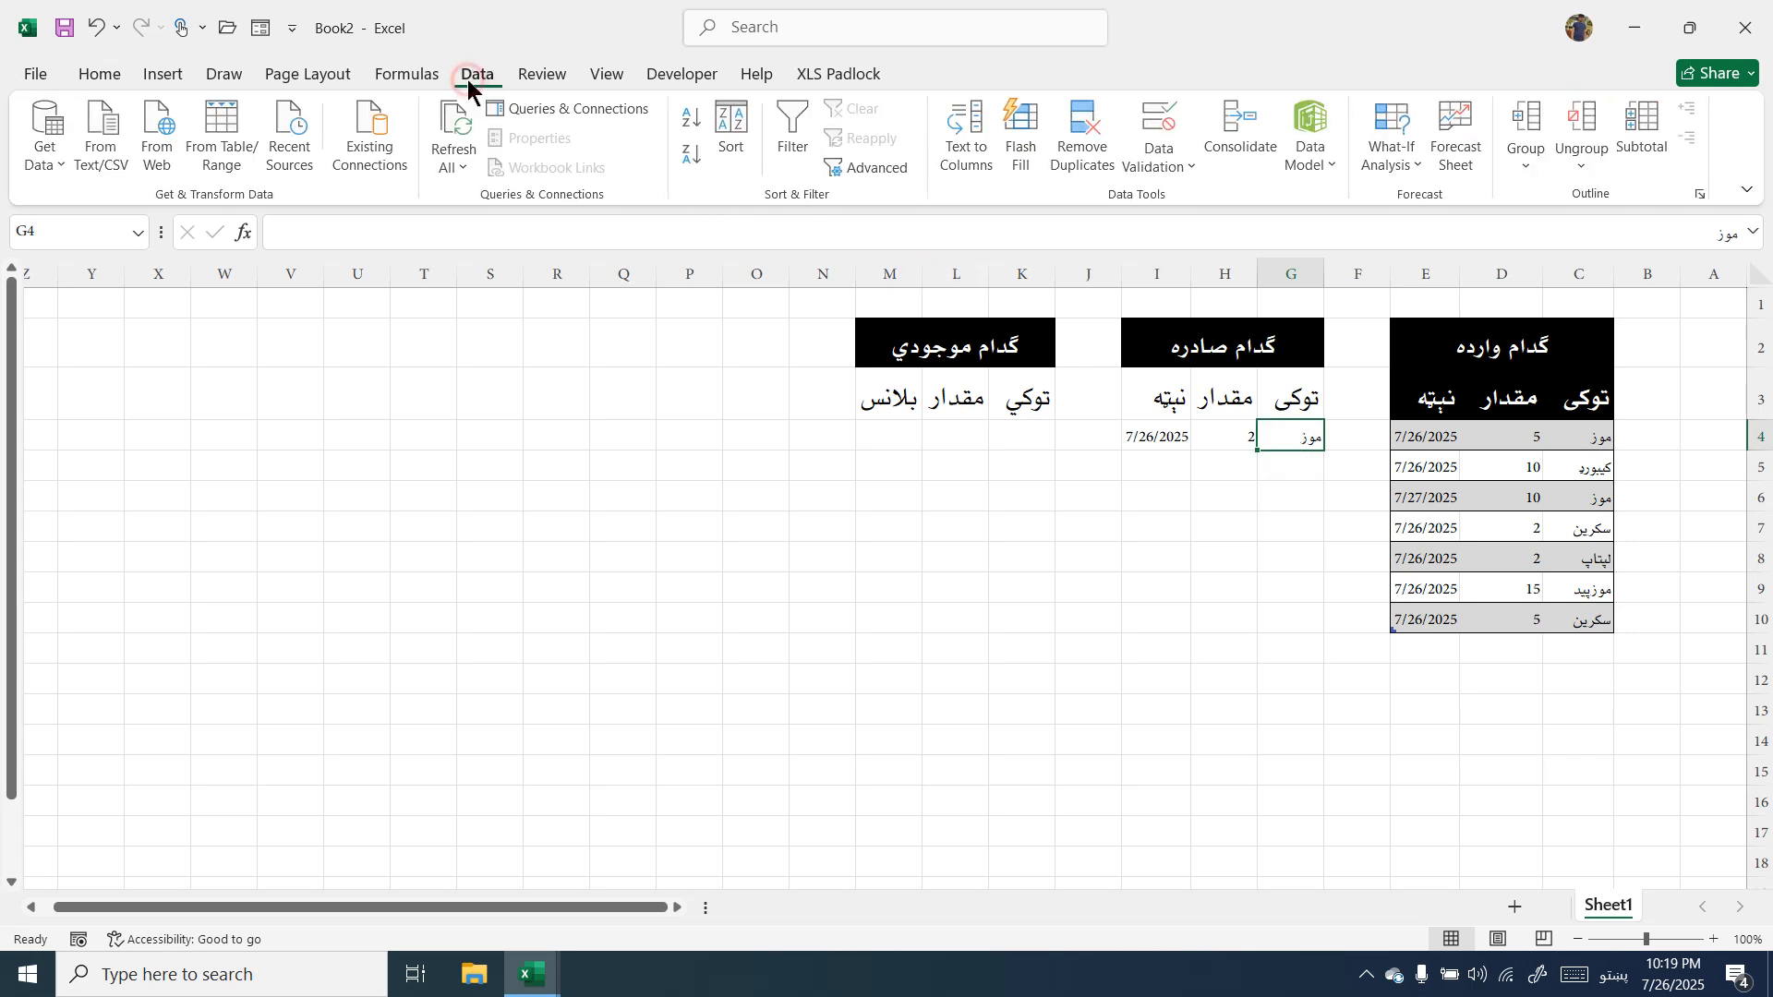
click(1161, 164)
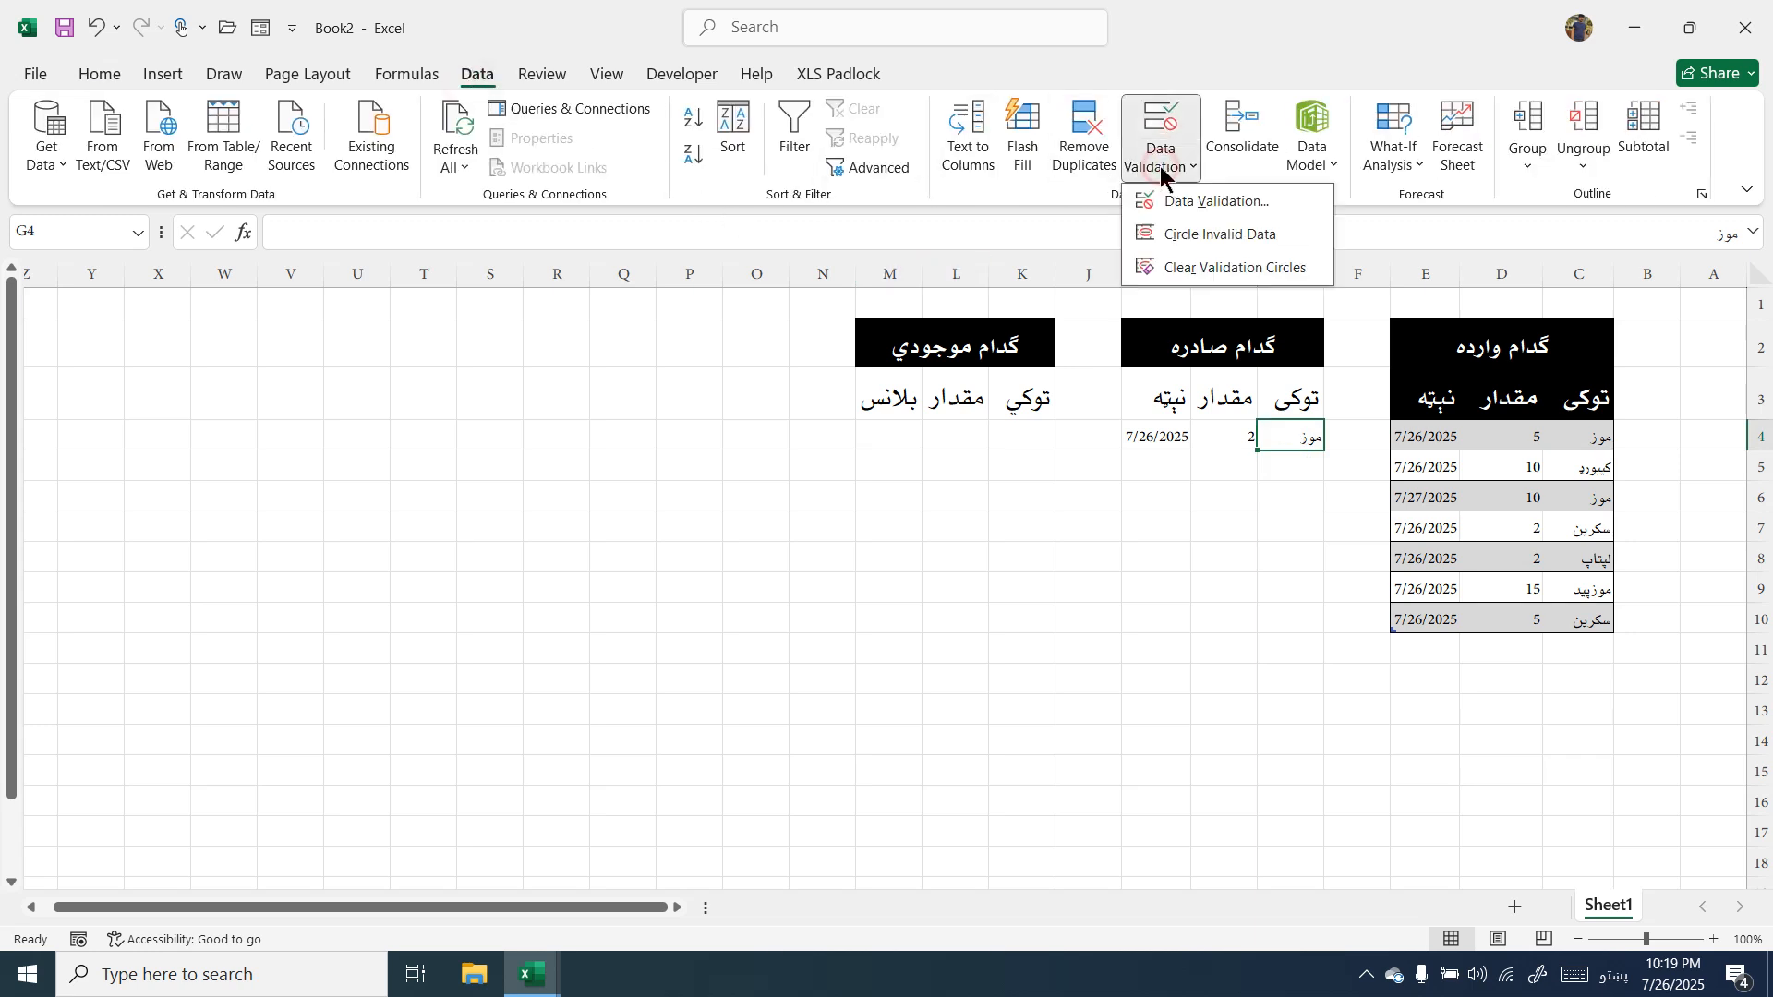
click(1202, 205)
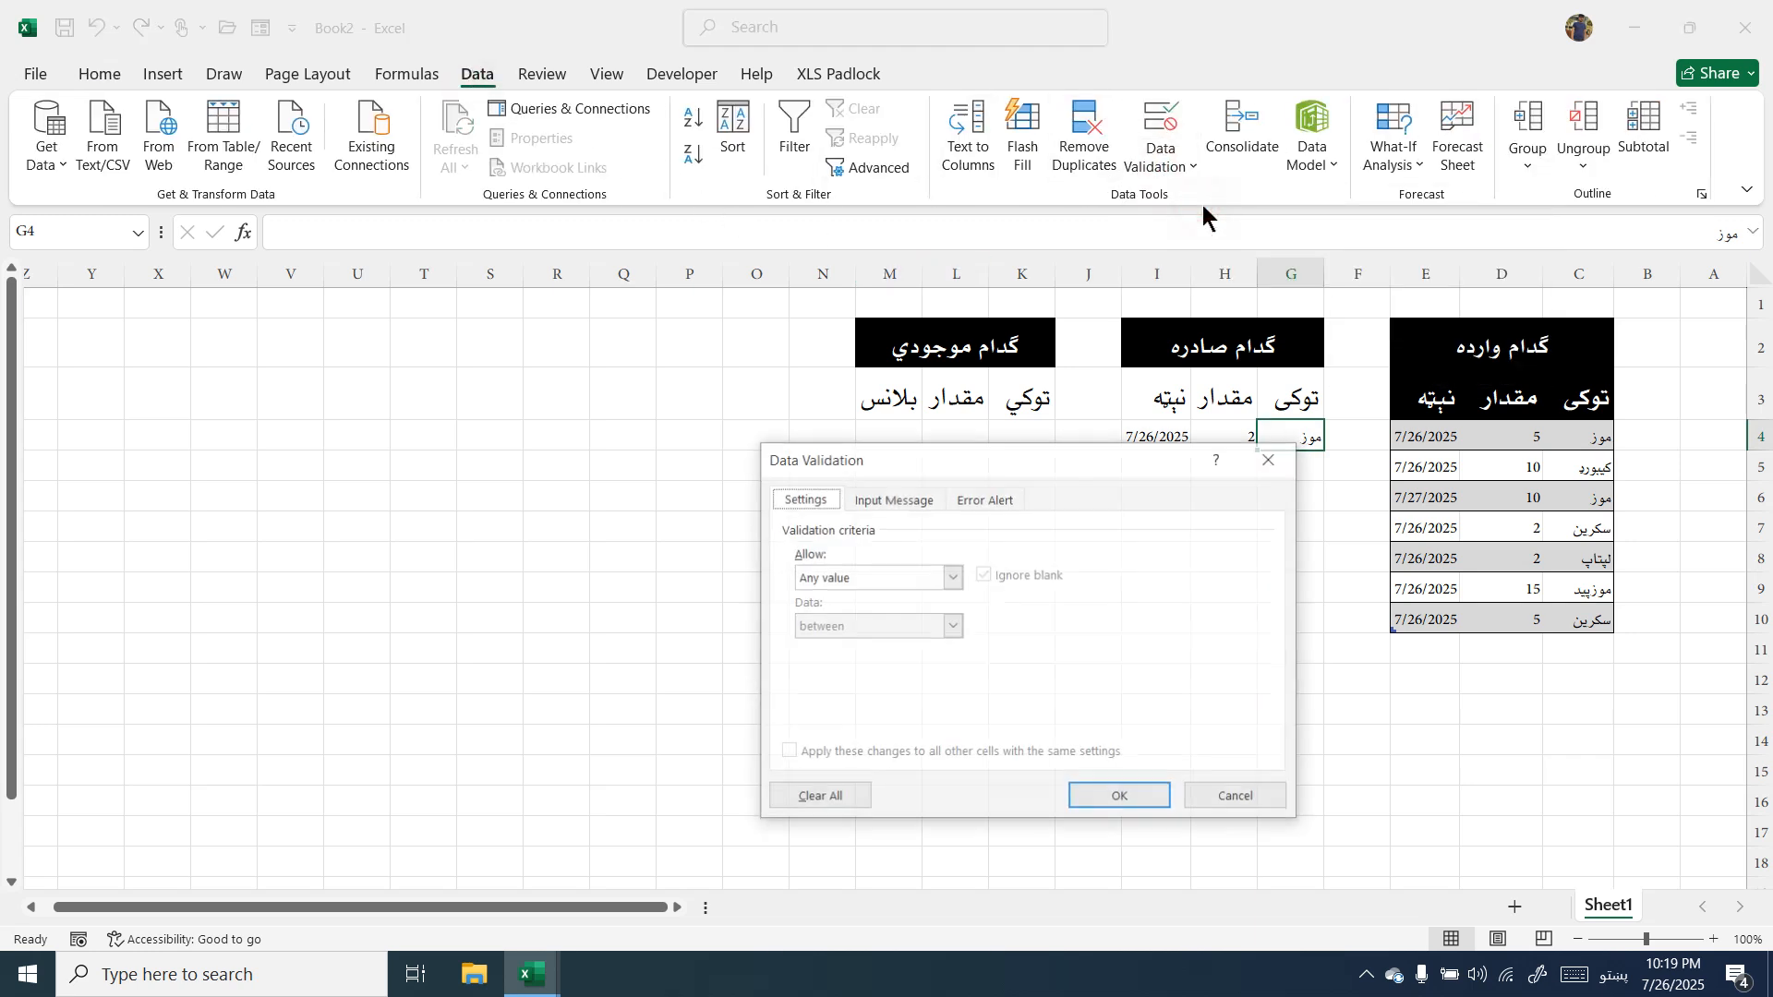
drag(1066, 458, 1012, 366)
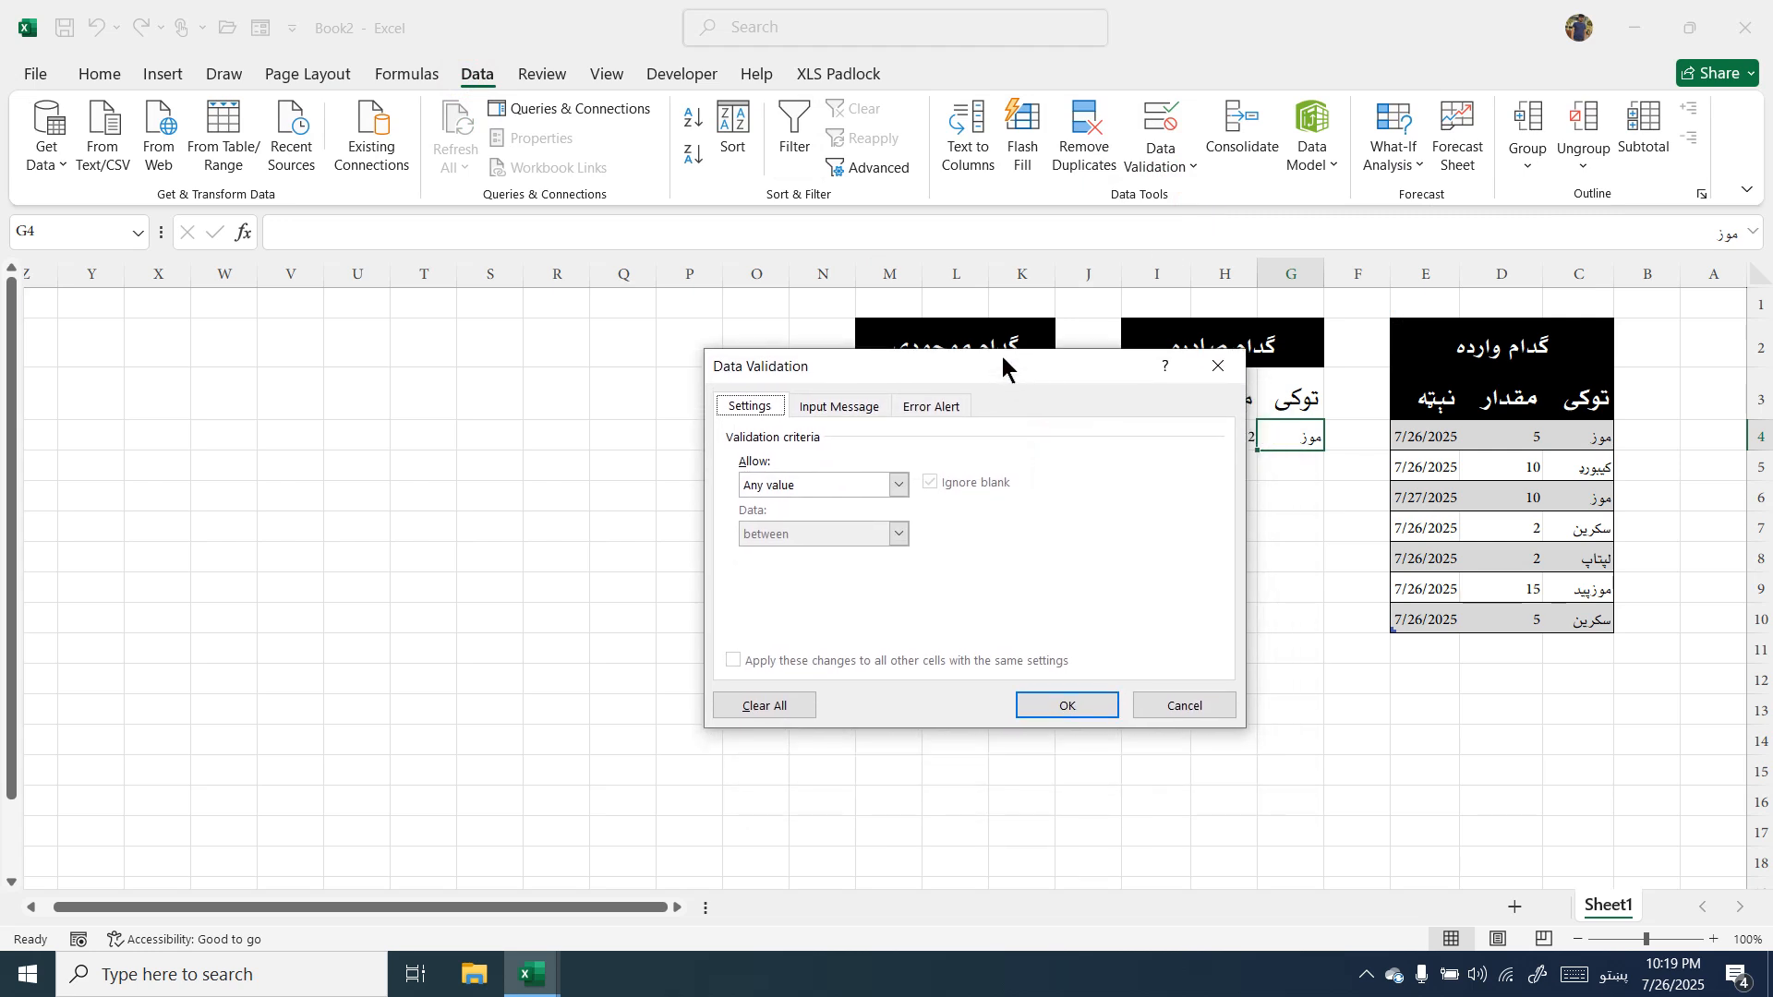
click(898, 485)
click(811, 554)
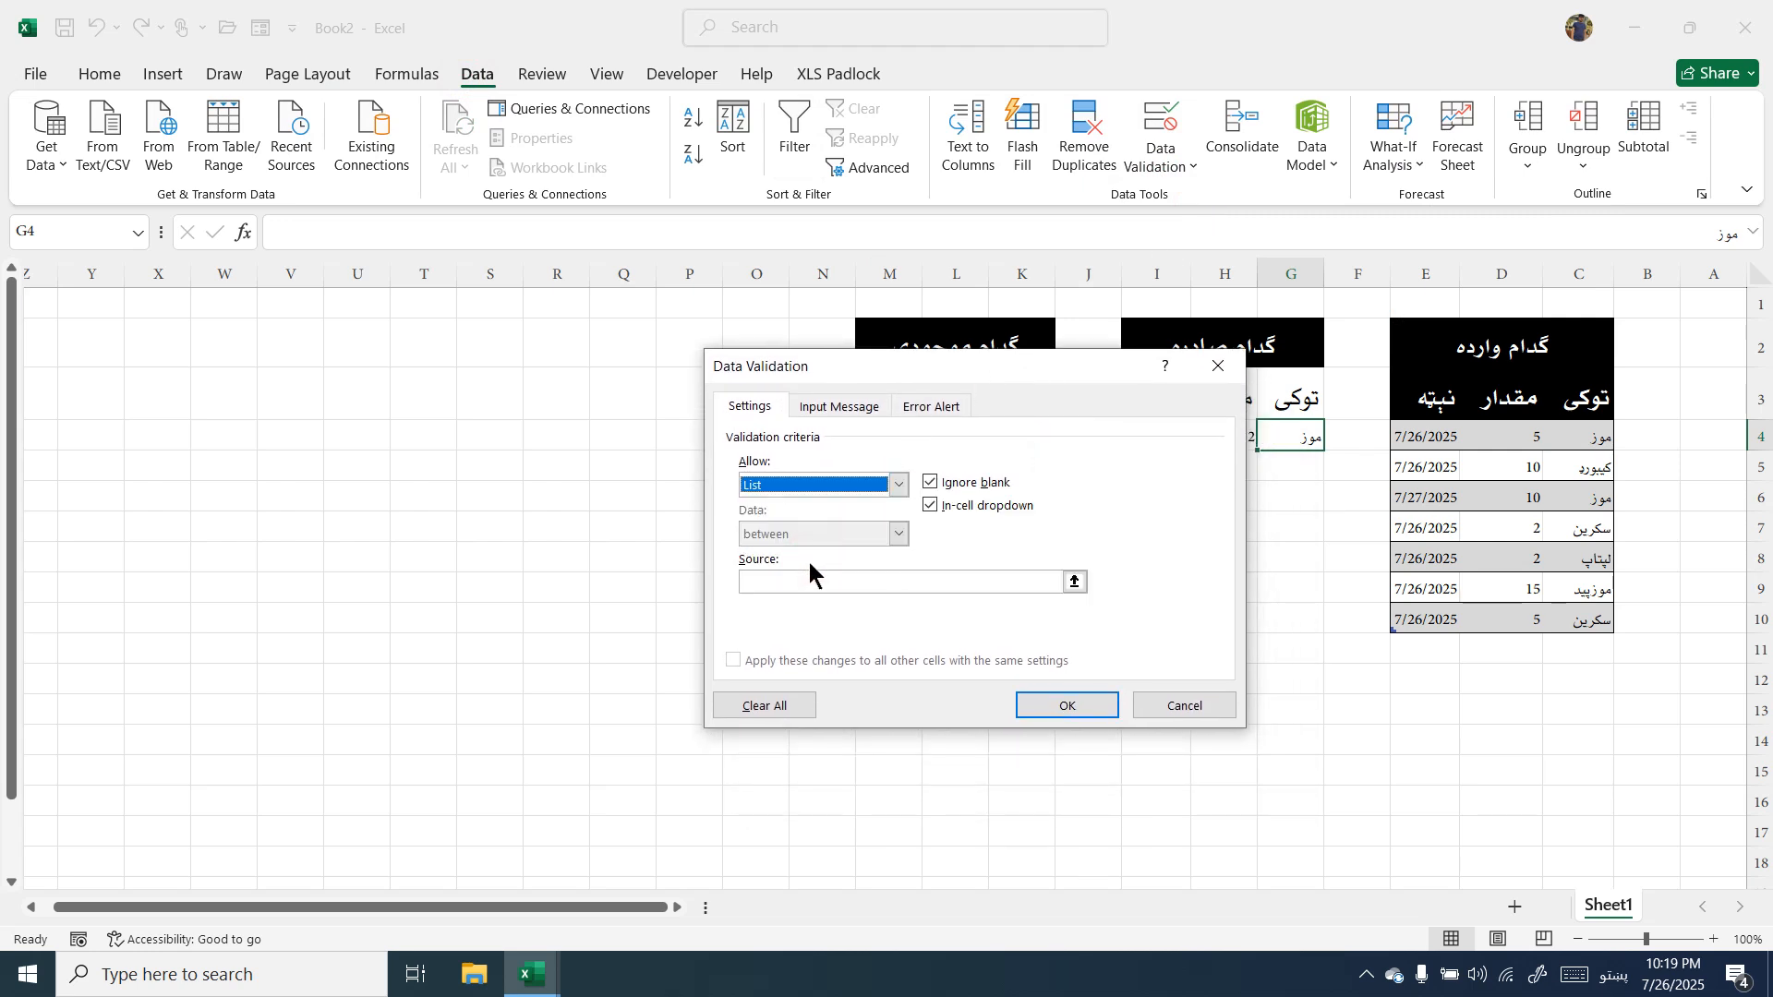
click(817, 579)
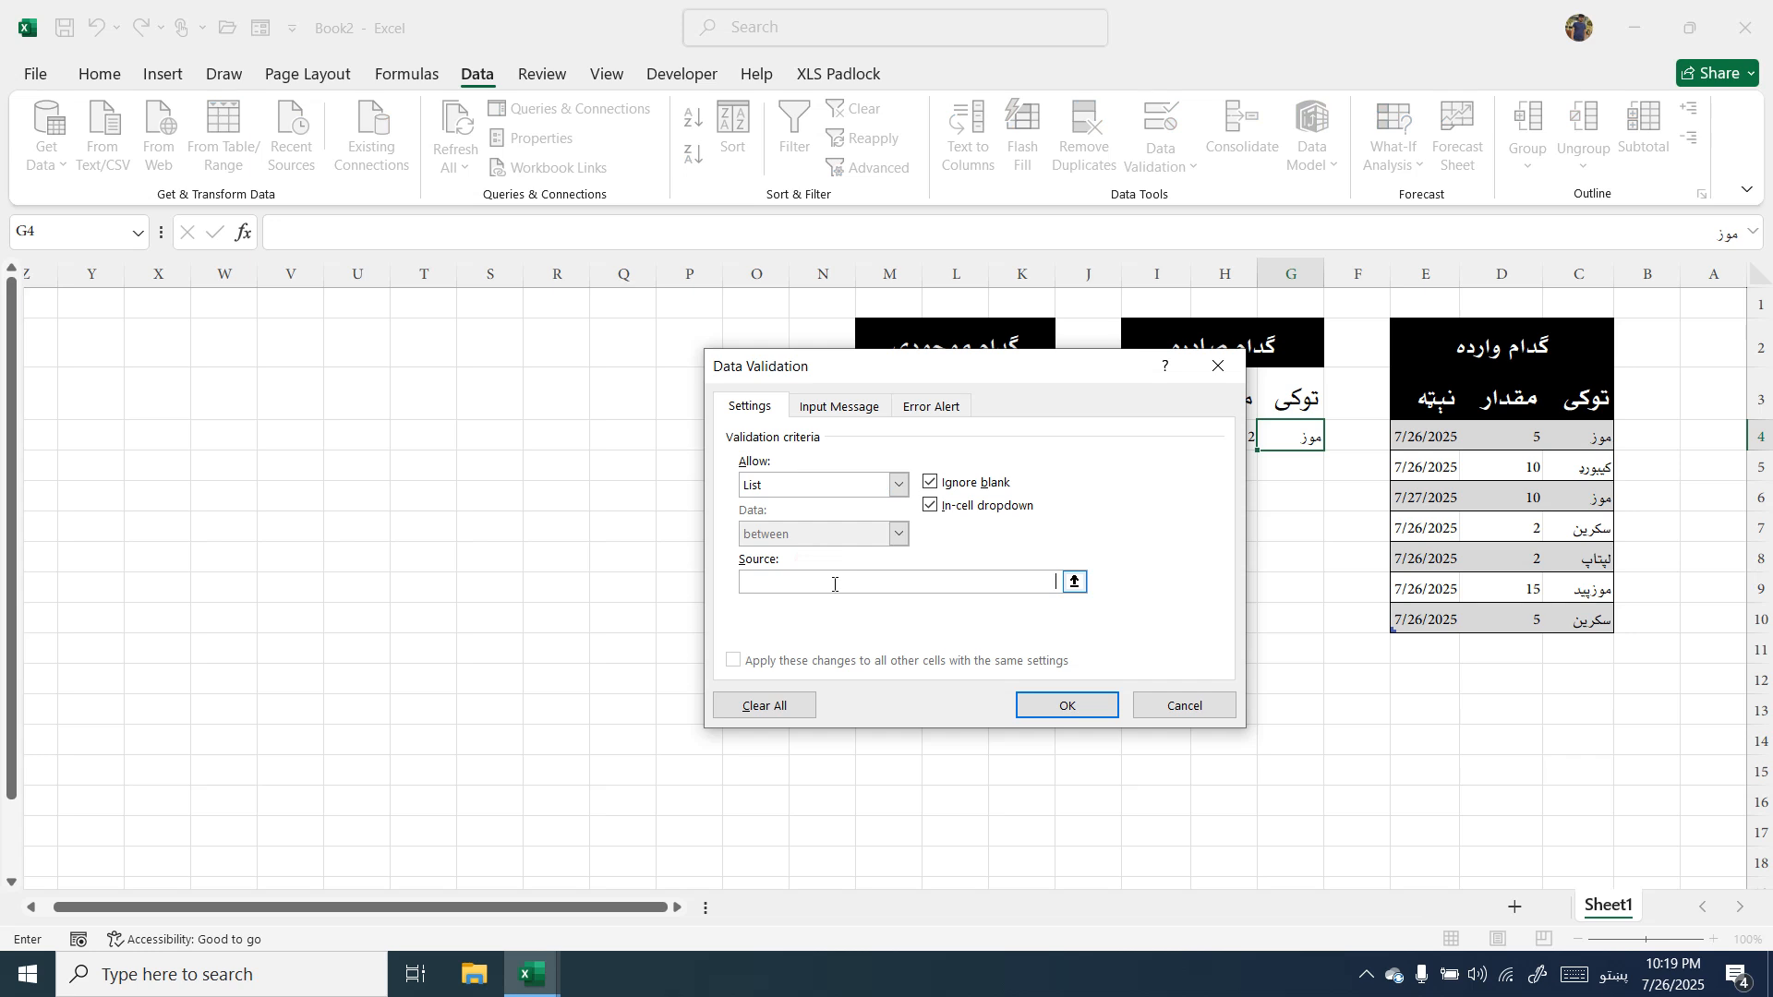
click(1581, 441)
drag(1580, 445, 1559, 617)
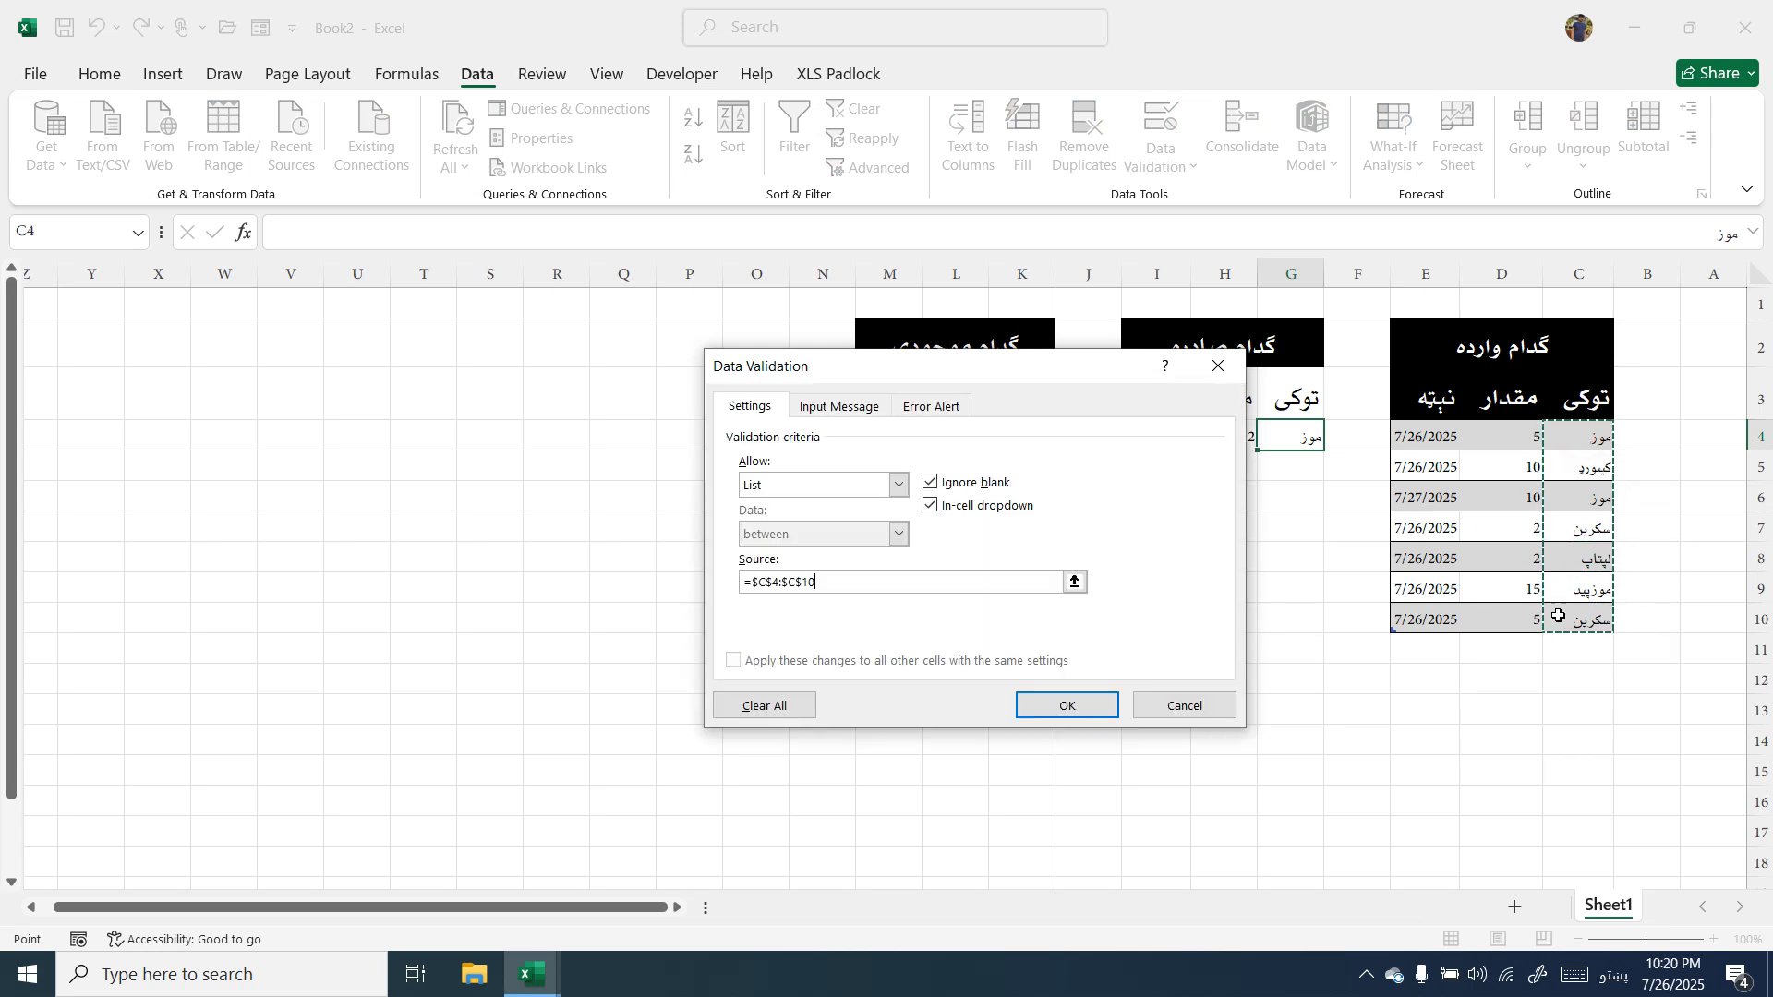
click(1034, 706)
Test the item list in G4 by choosing کیبورډ and switching back to موز with quantity 2.
click(1303, 464)
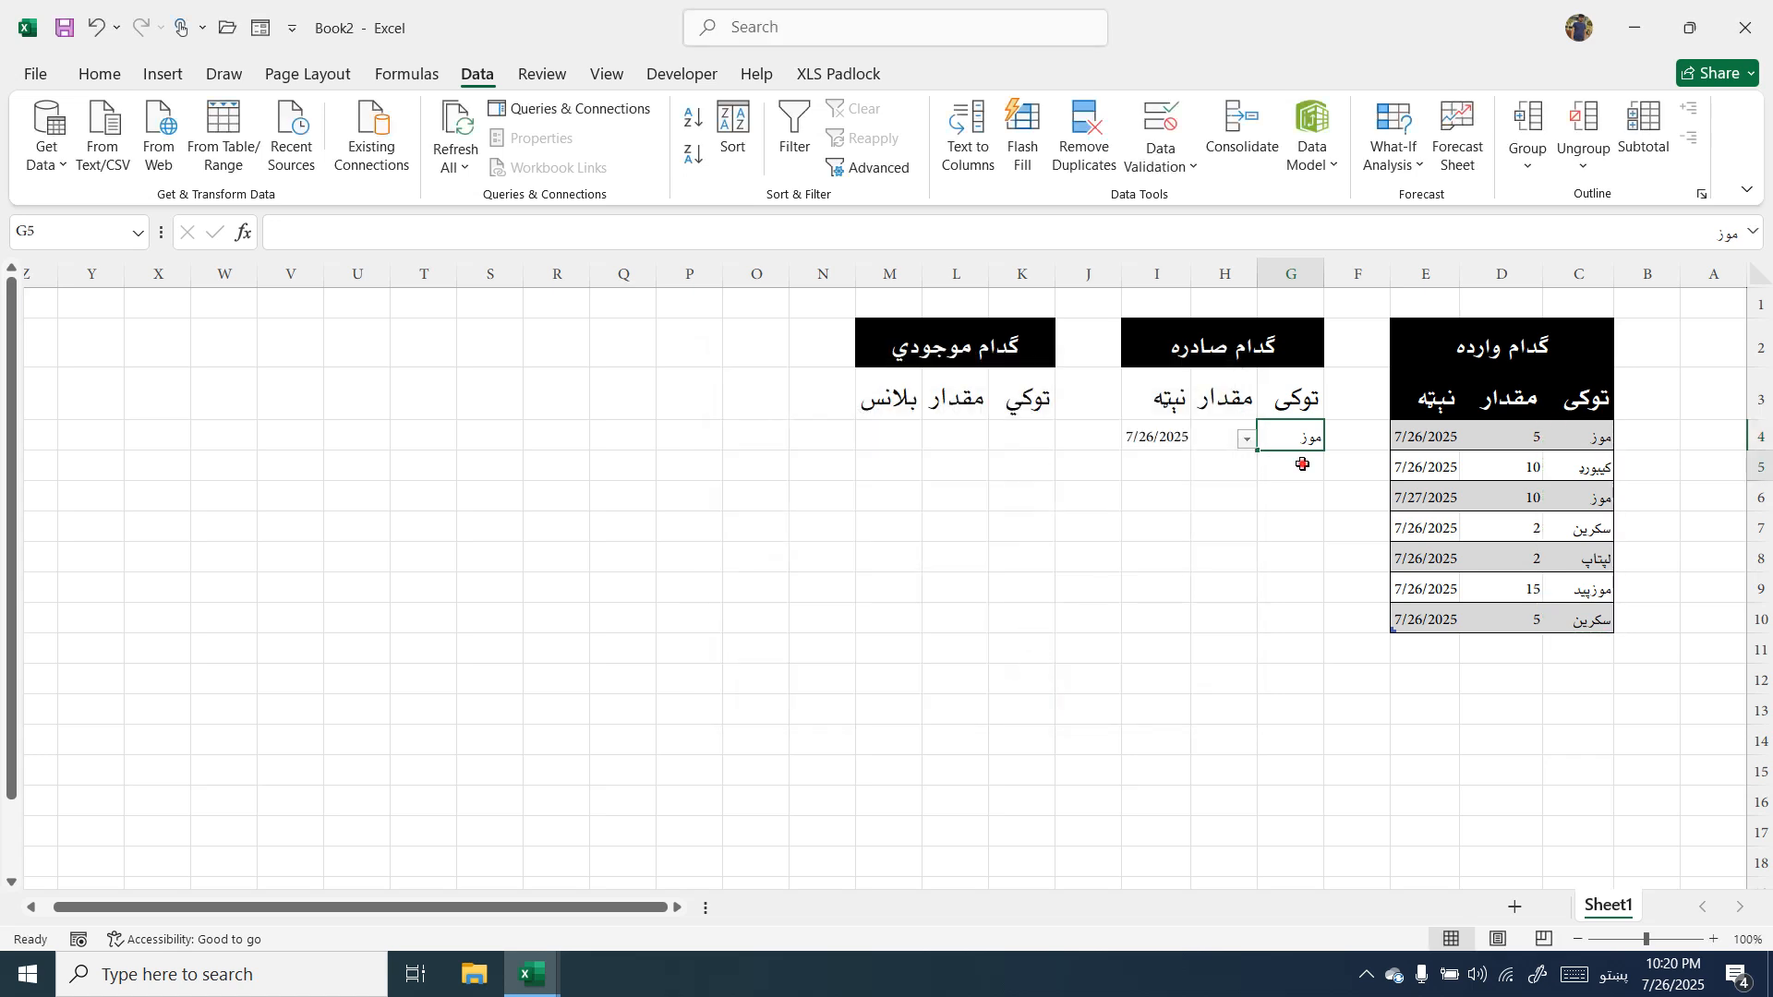
click(1277, 441)
click(1247, 441)
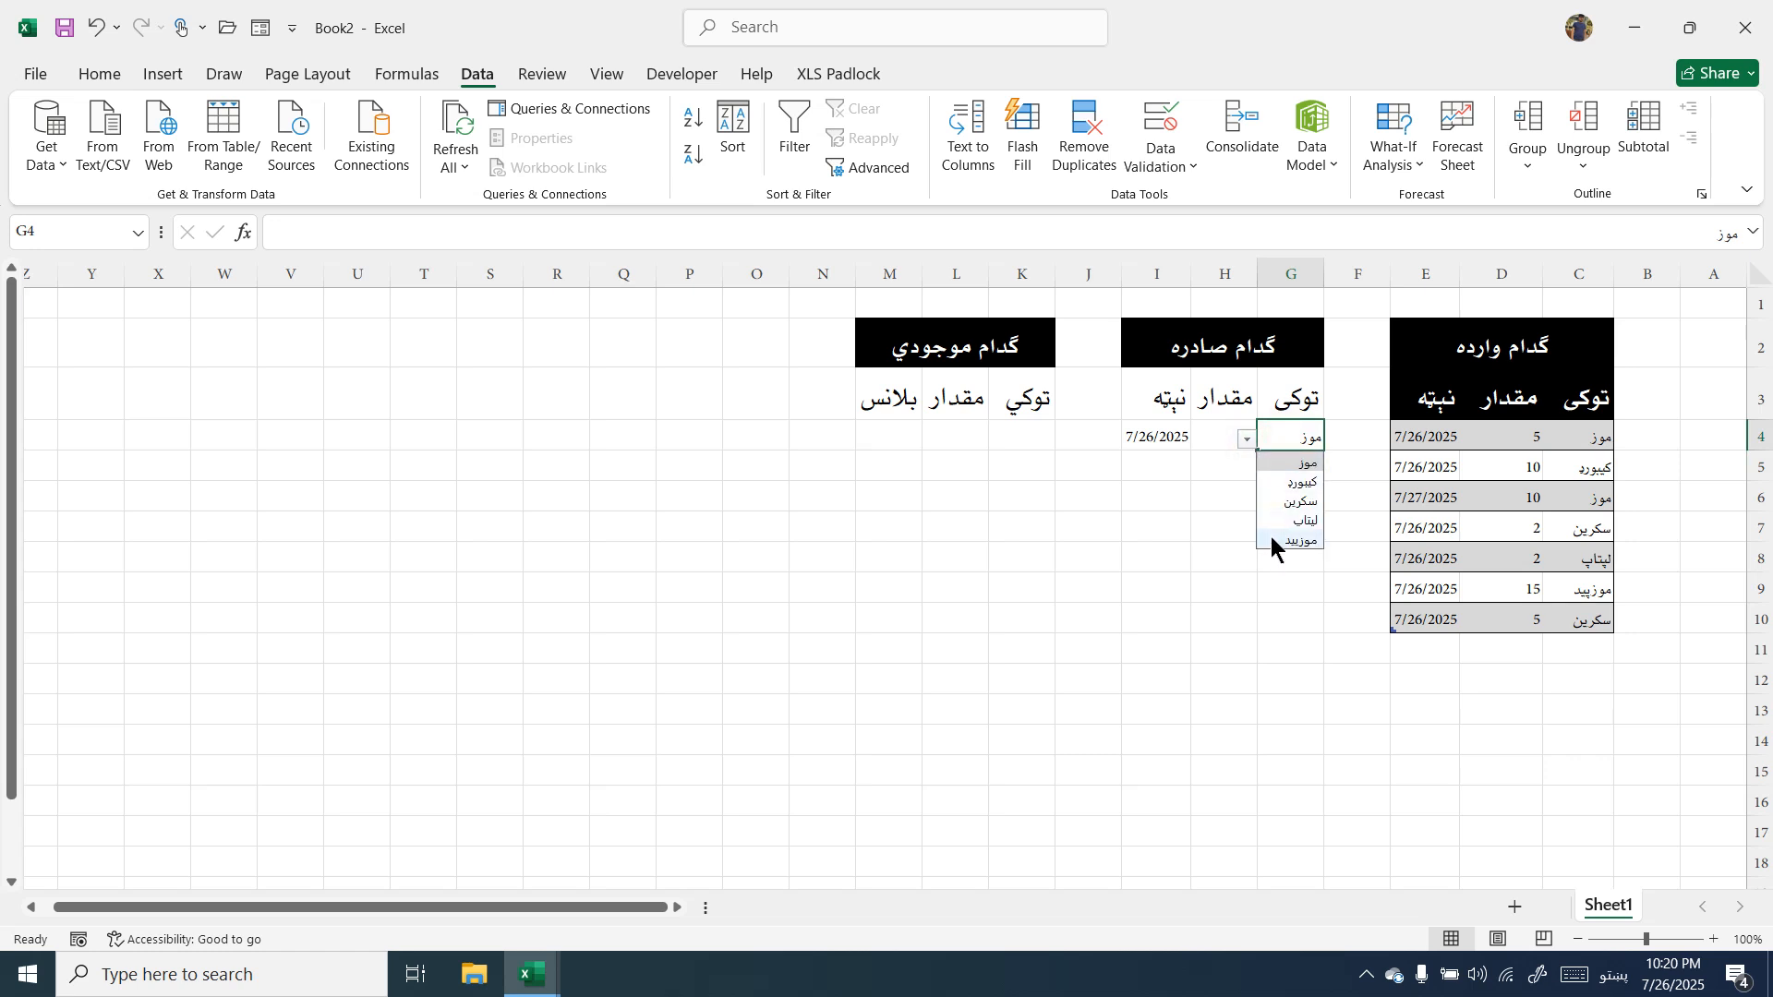
click(1277, 482)
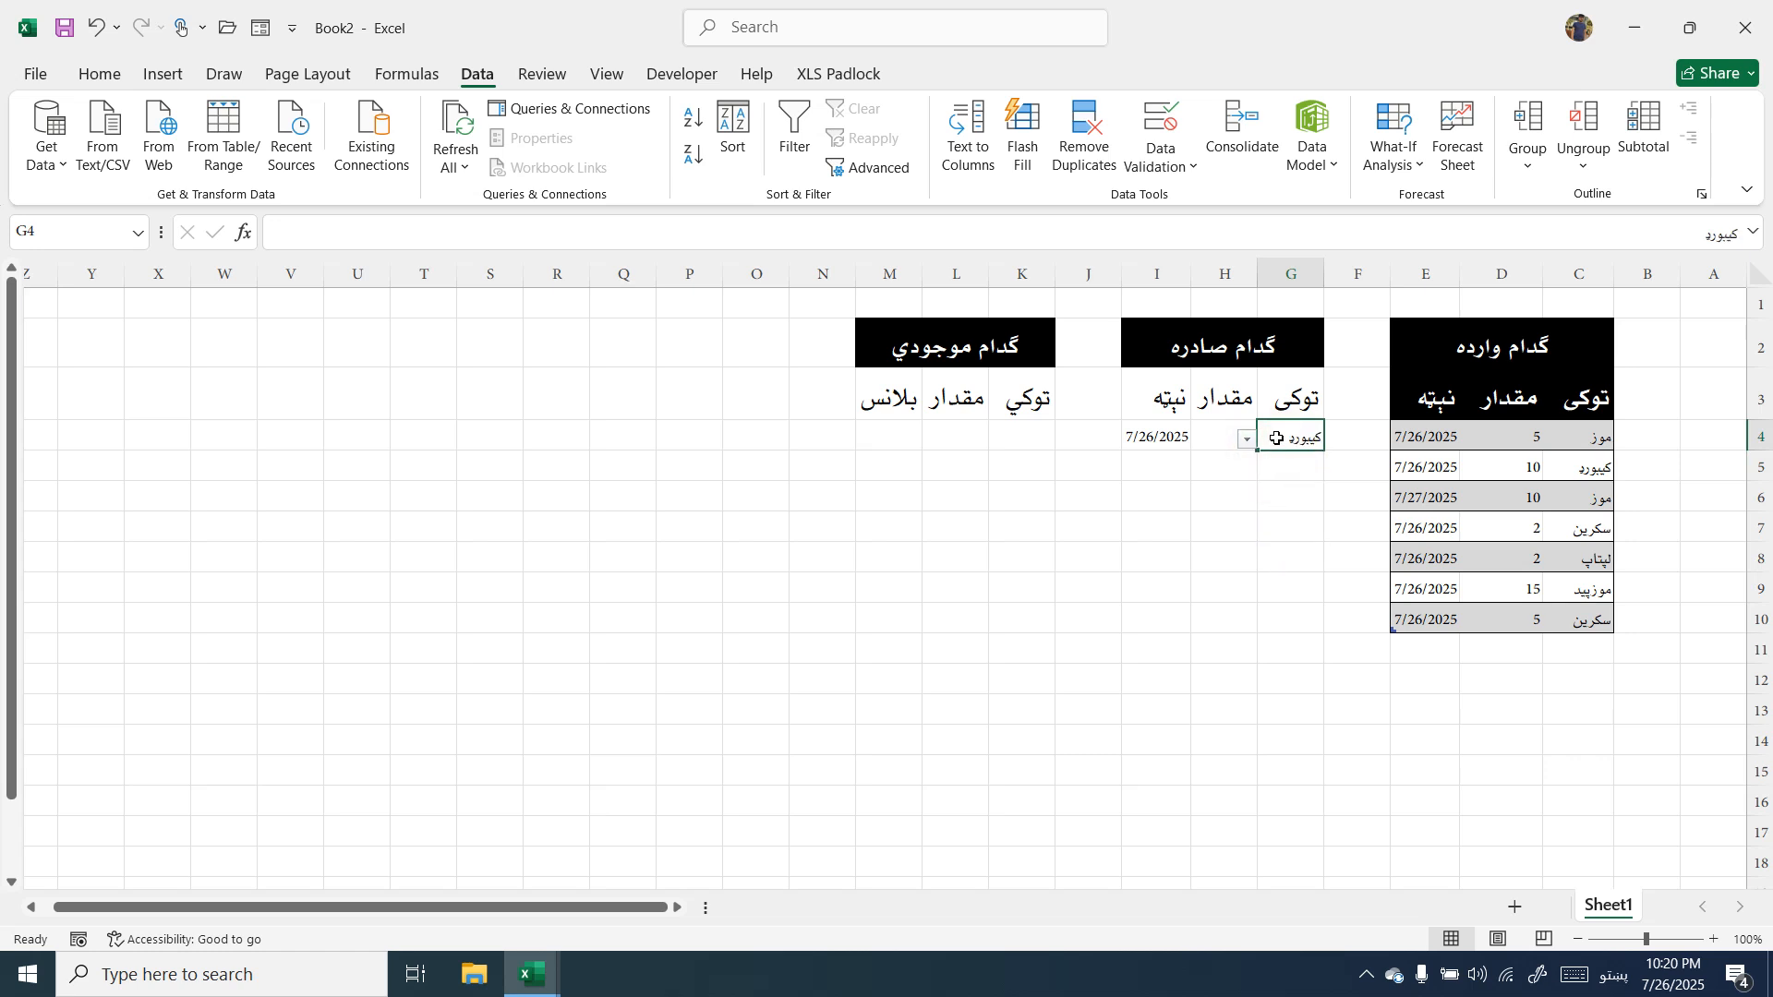
click(1246, 440)
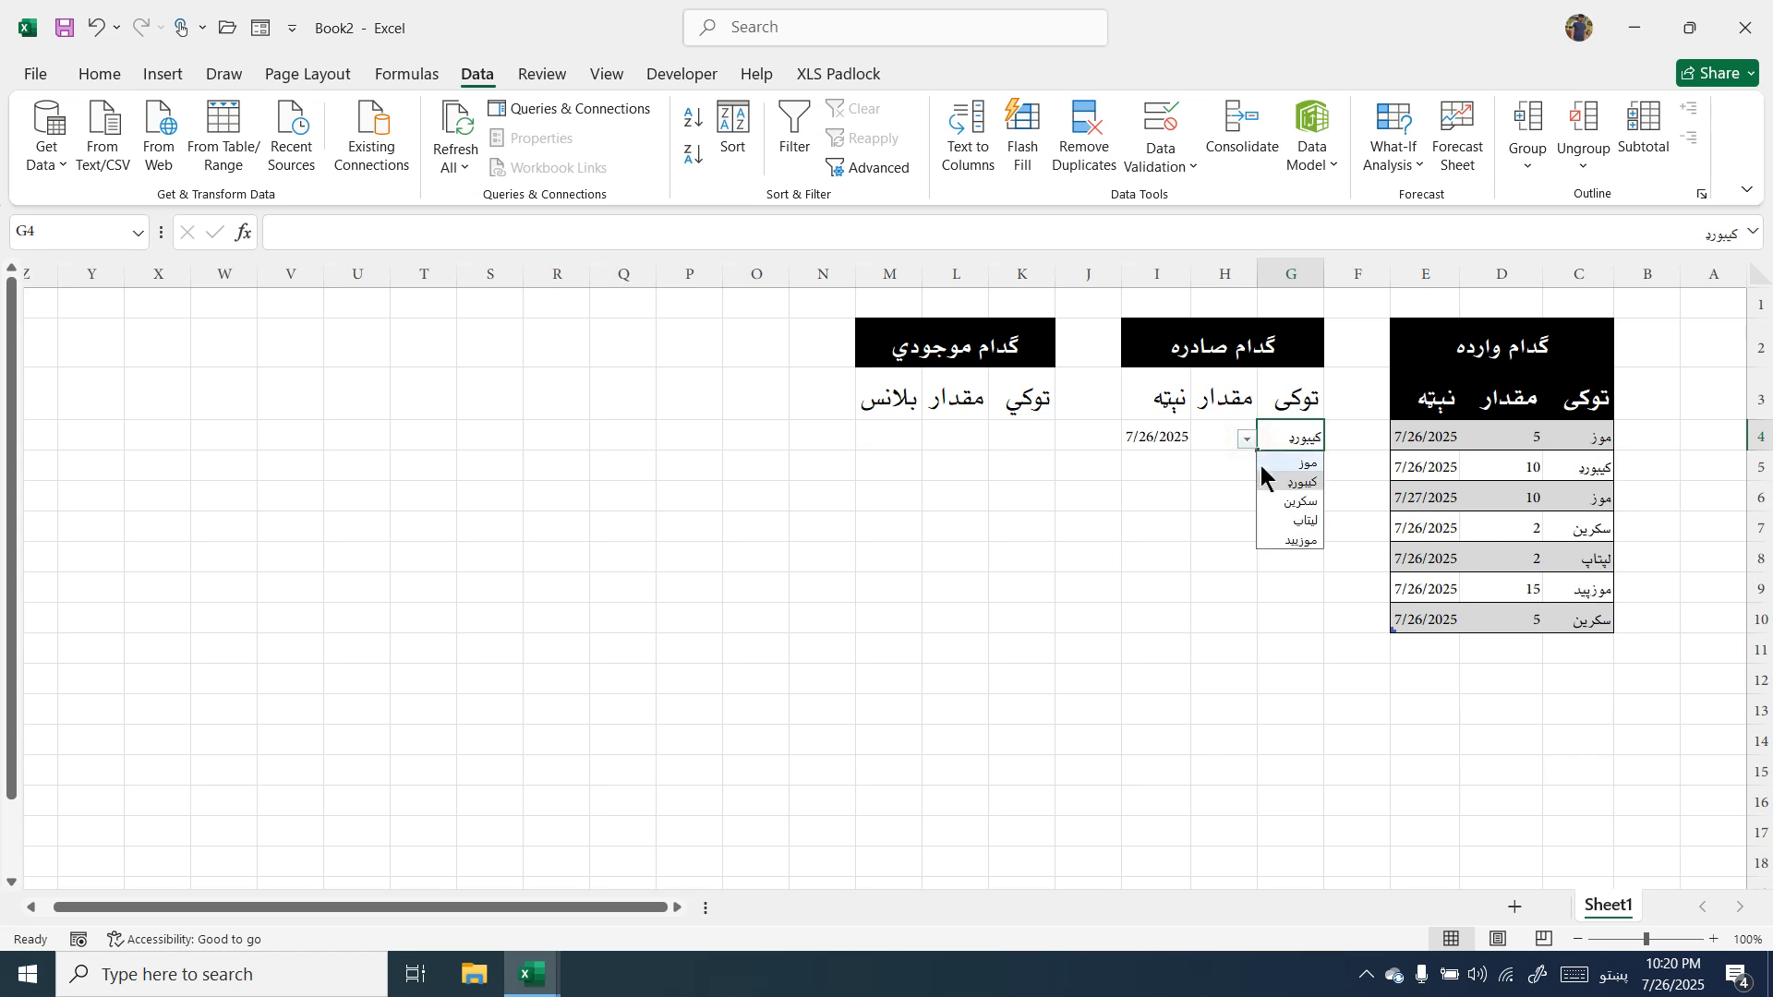
click(1262, 465)
key(Tab)
text(2)
key(Return)
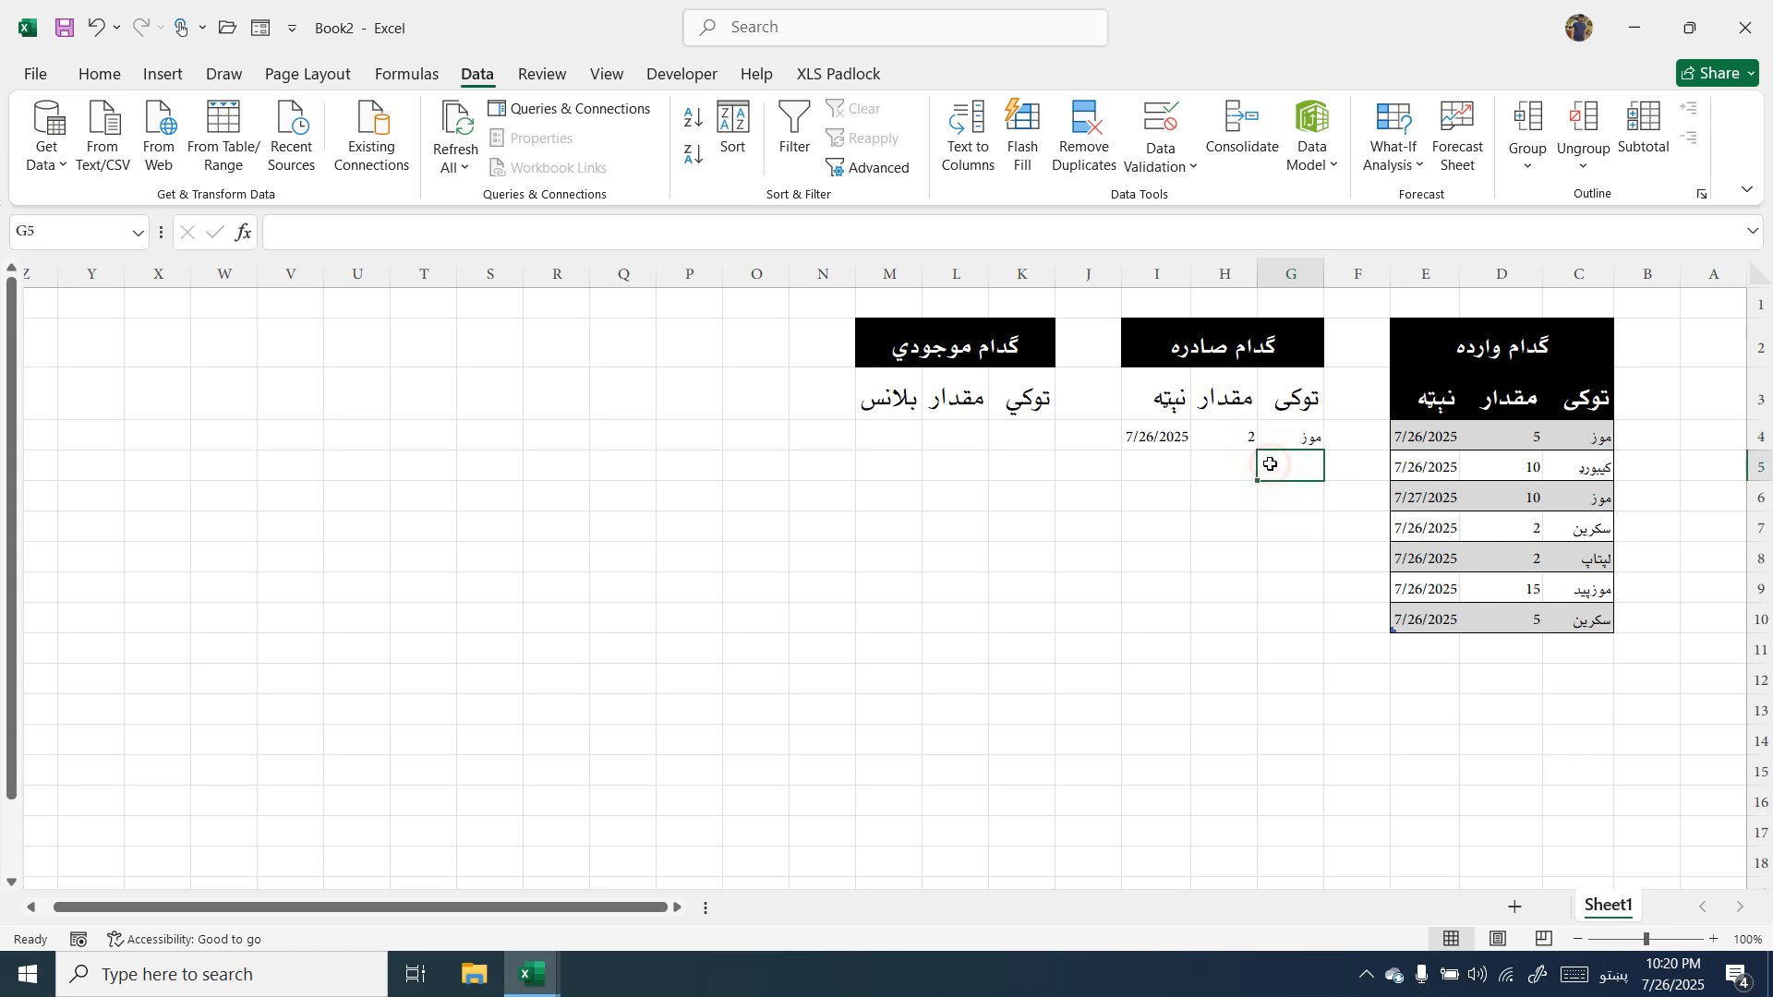
Fill G4 and its item list down through G10, and choose کیبورډ in G5.
click(1276, 439)
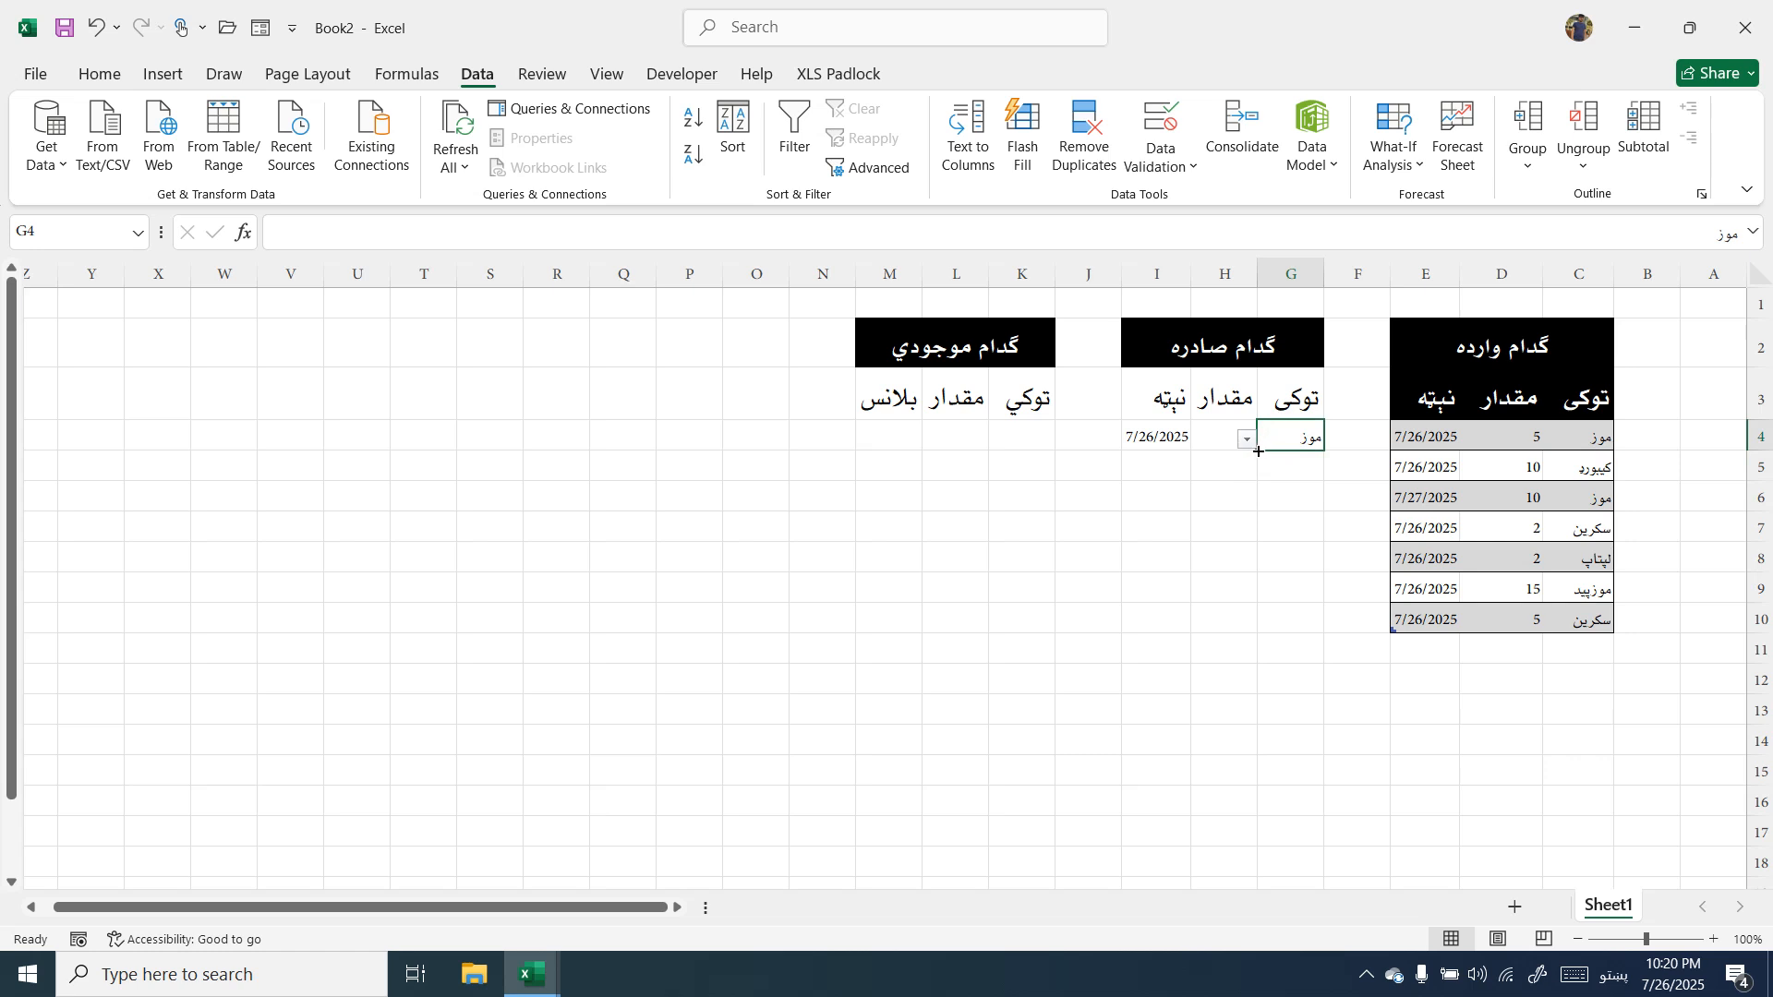
drag(1259, 451, 1257, 627)
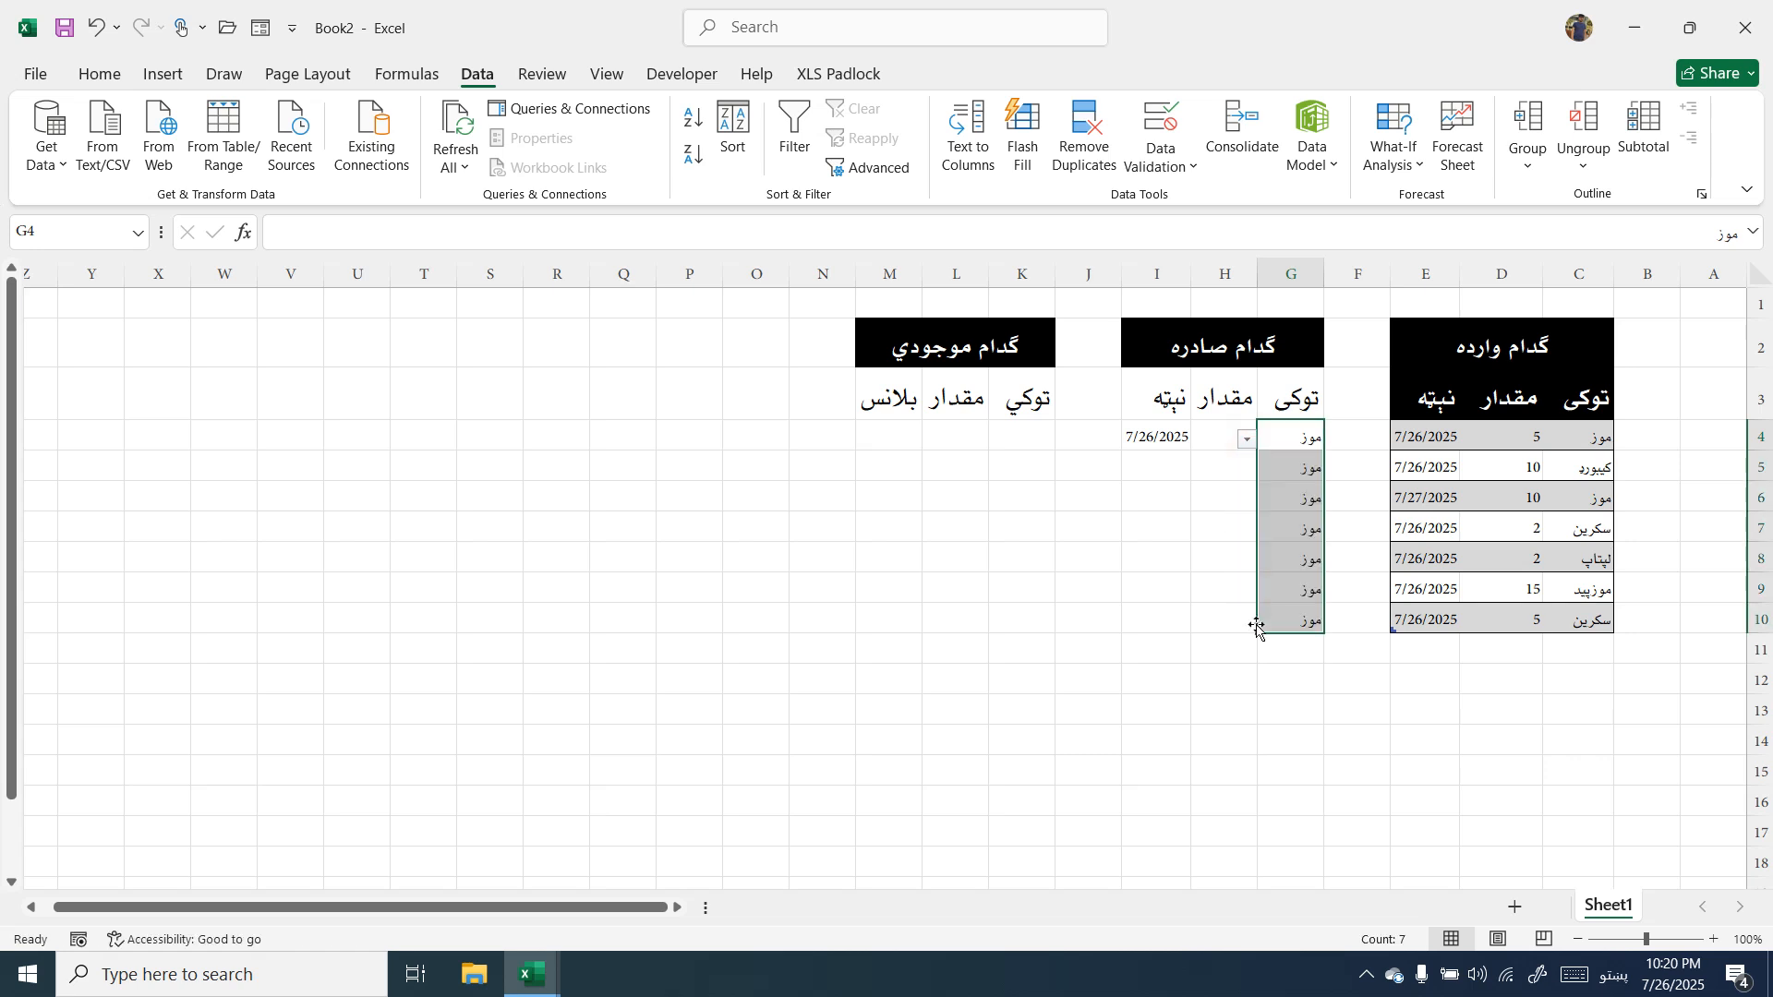
click(1297, 473)
click(1247, 471)
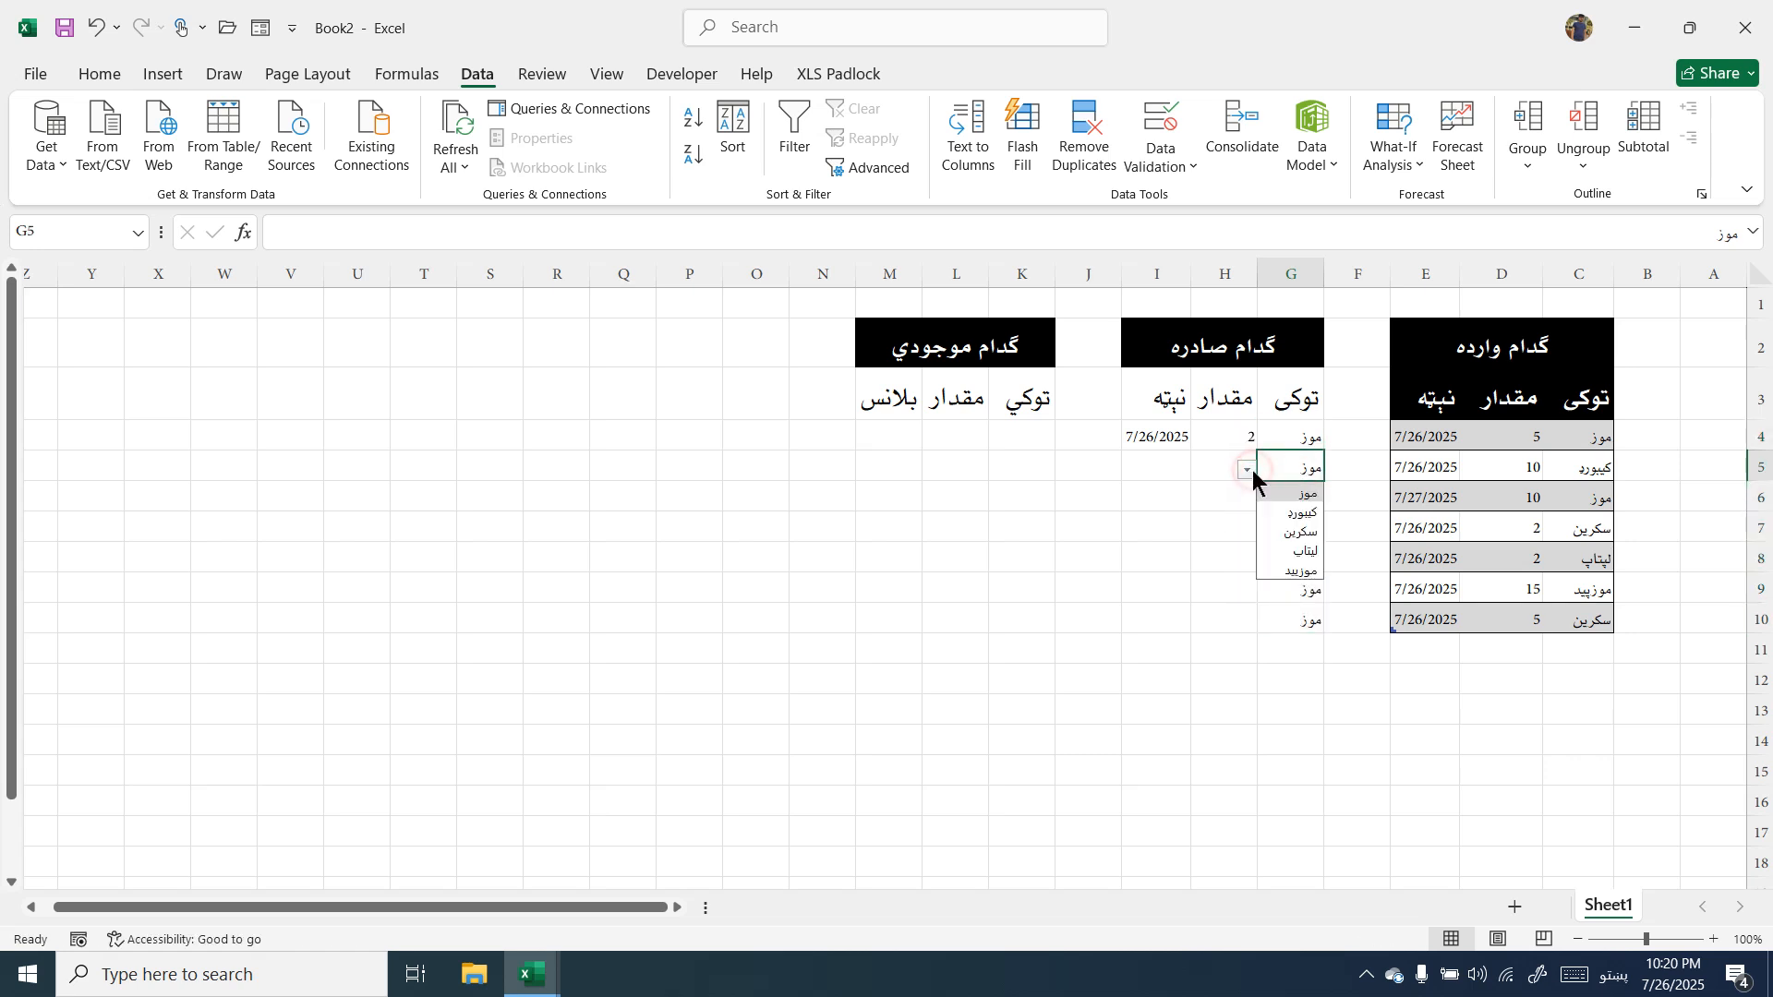
click(1285, 513)
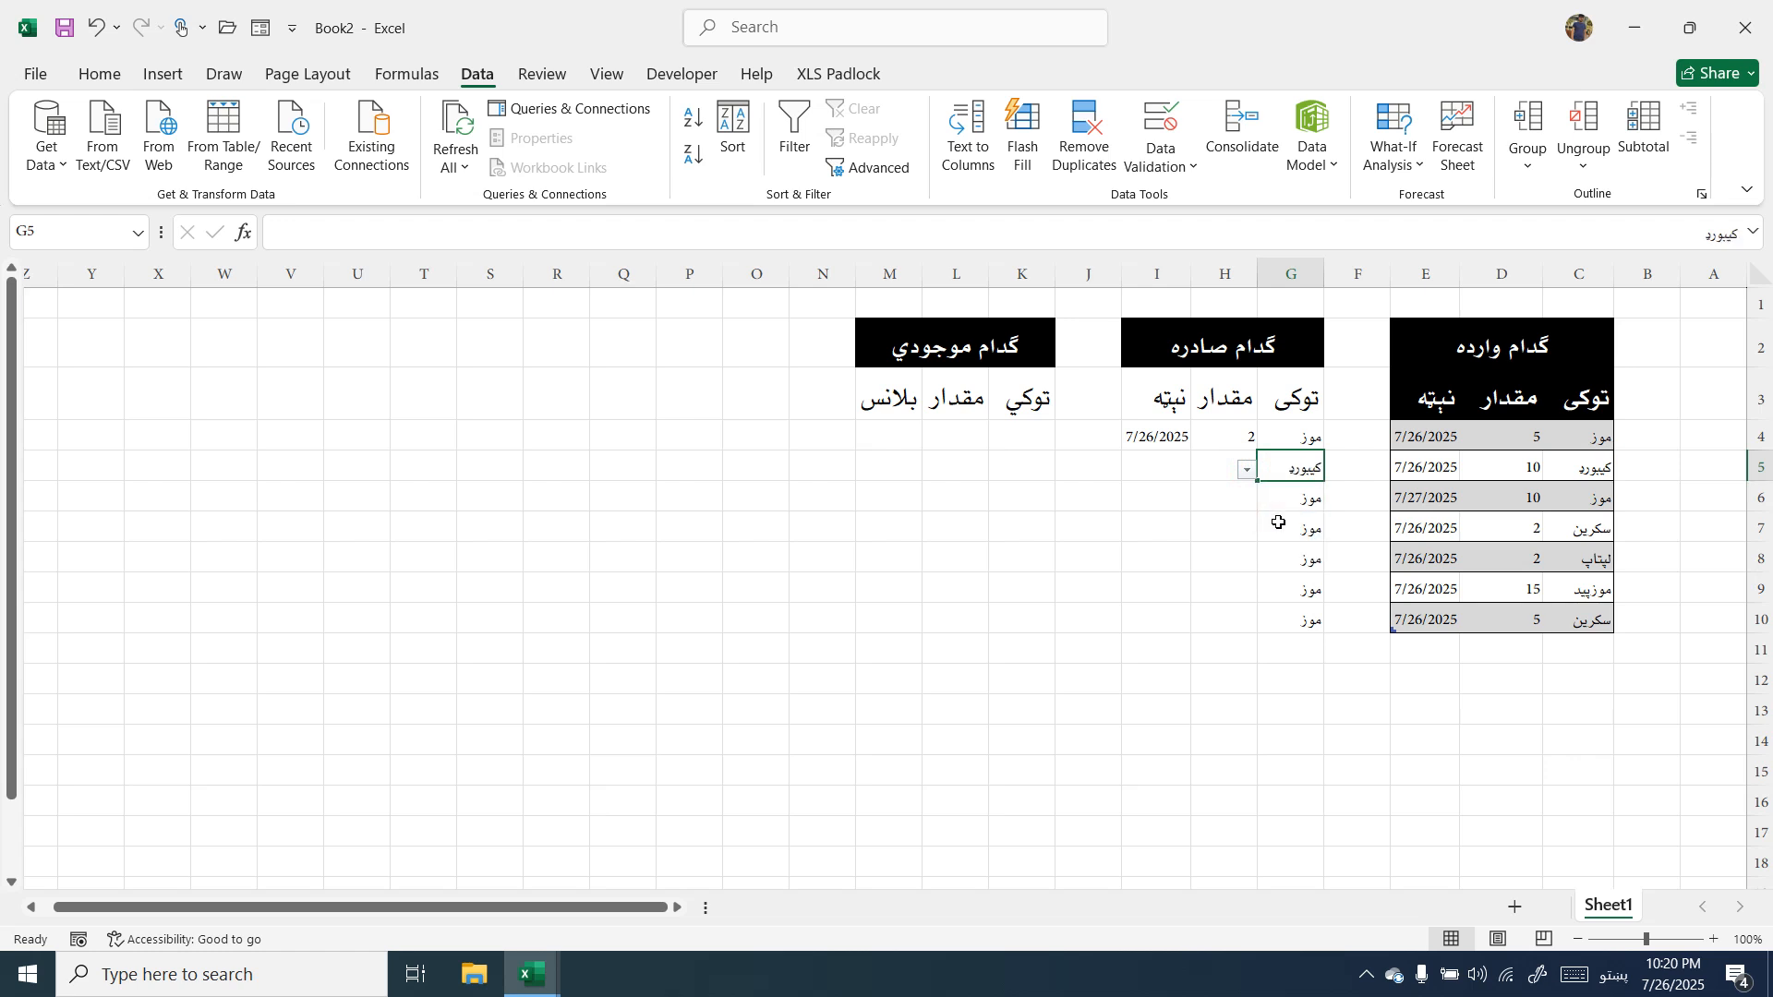
Clear the copied موز entries from G6:G10.
drag(1286, 498, 1284, 619)
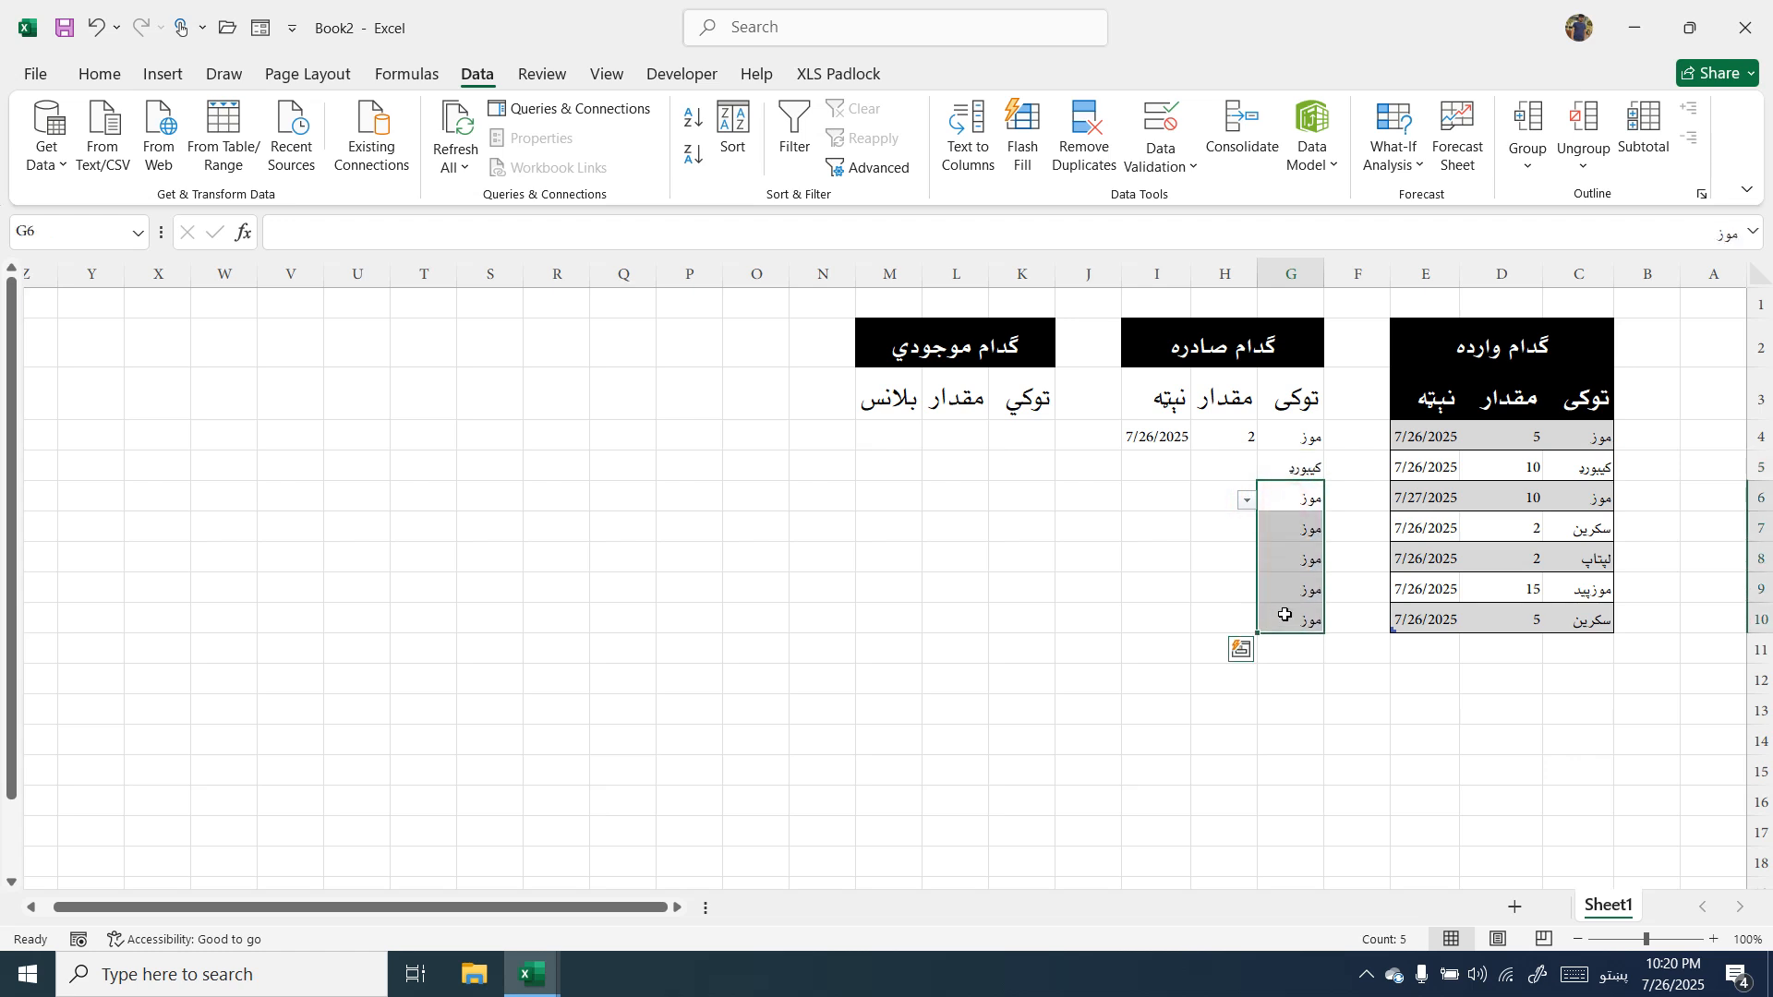
key(Delete)
click(1283, 508)
Complete the کیبورډ outgoing record with quantity 3 in H5 and the date 7/26/2025 in I5.
click(1243, 468)
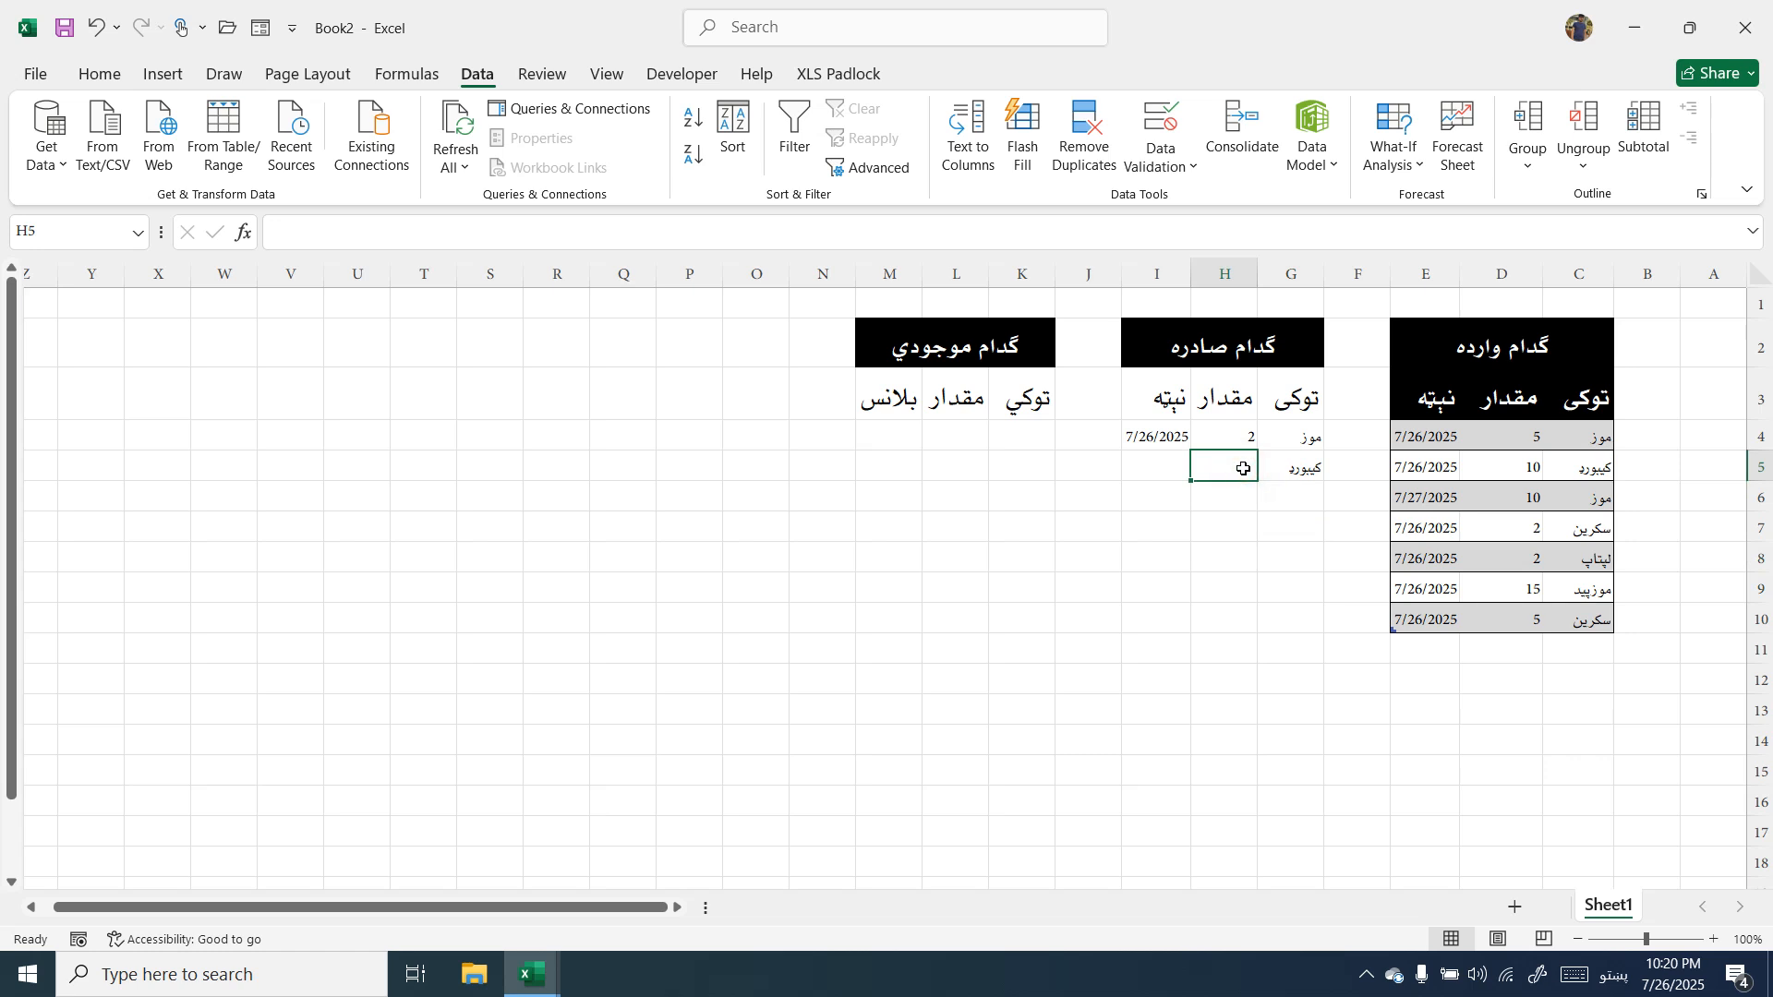
text(3)
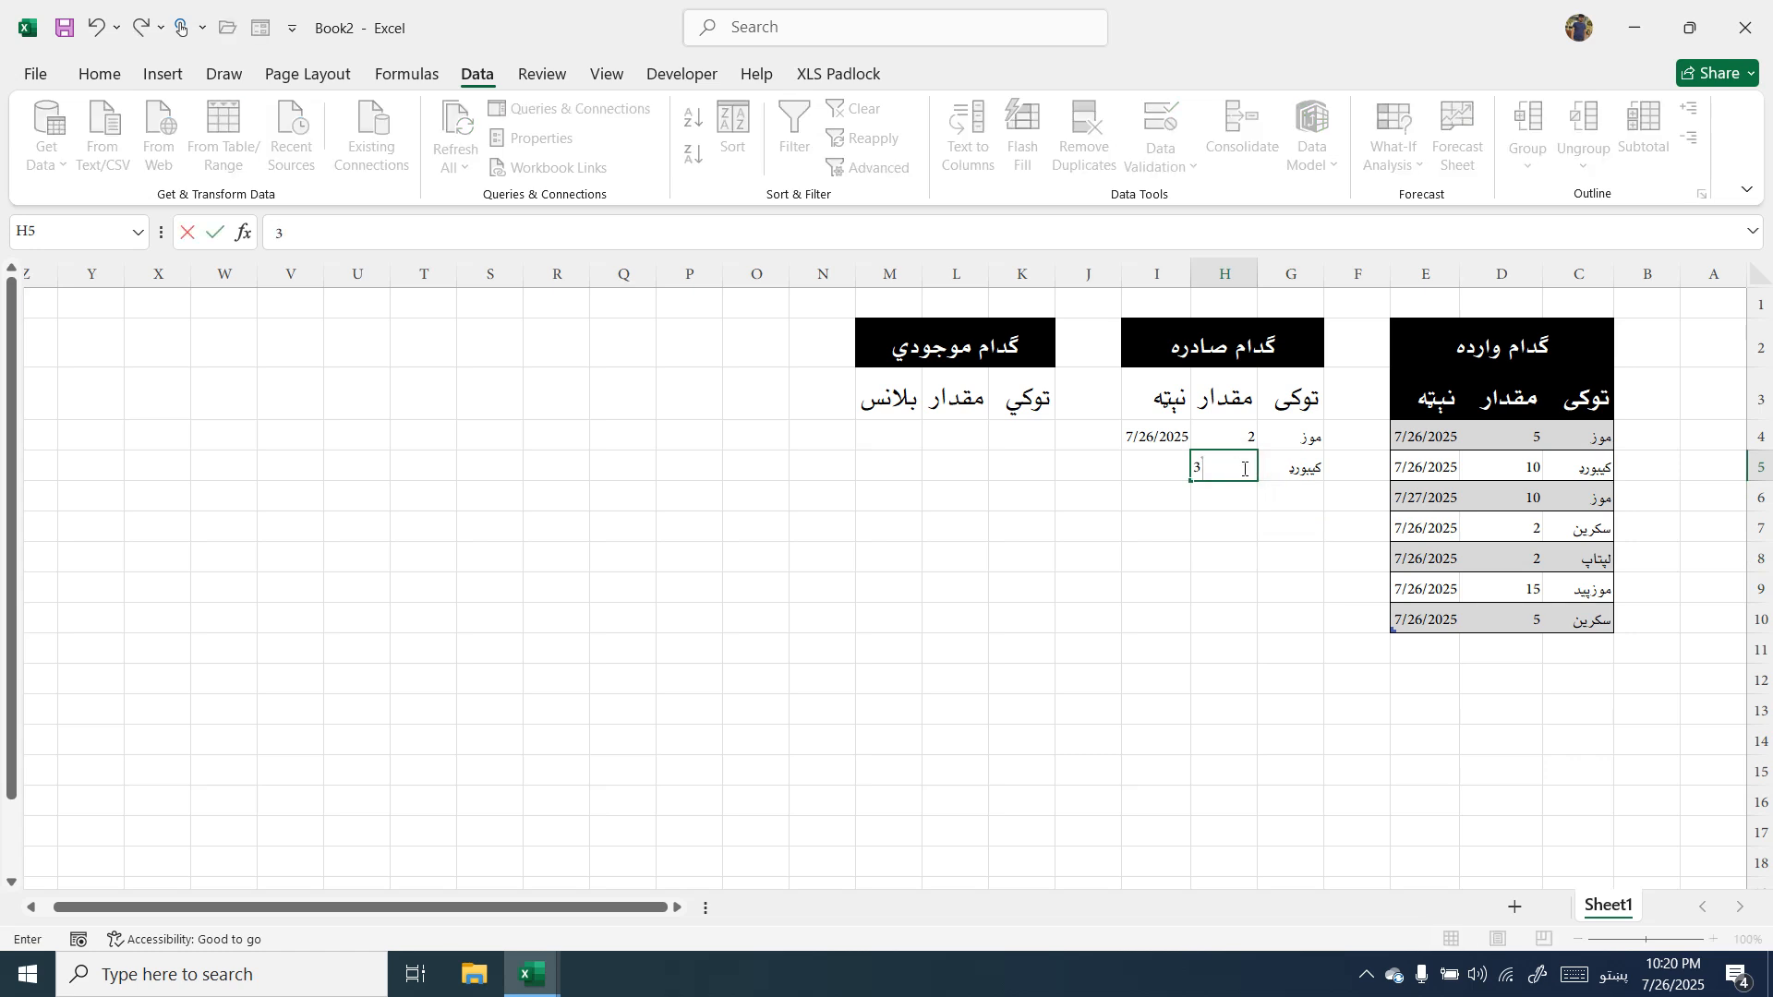
click(1156, 462)
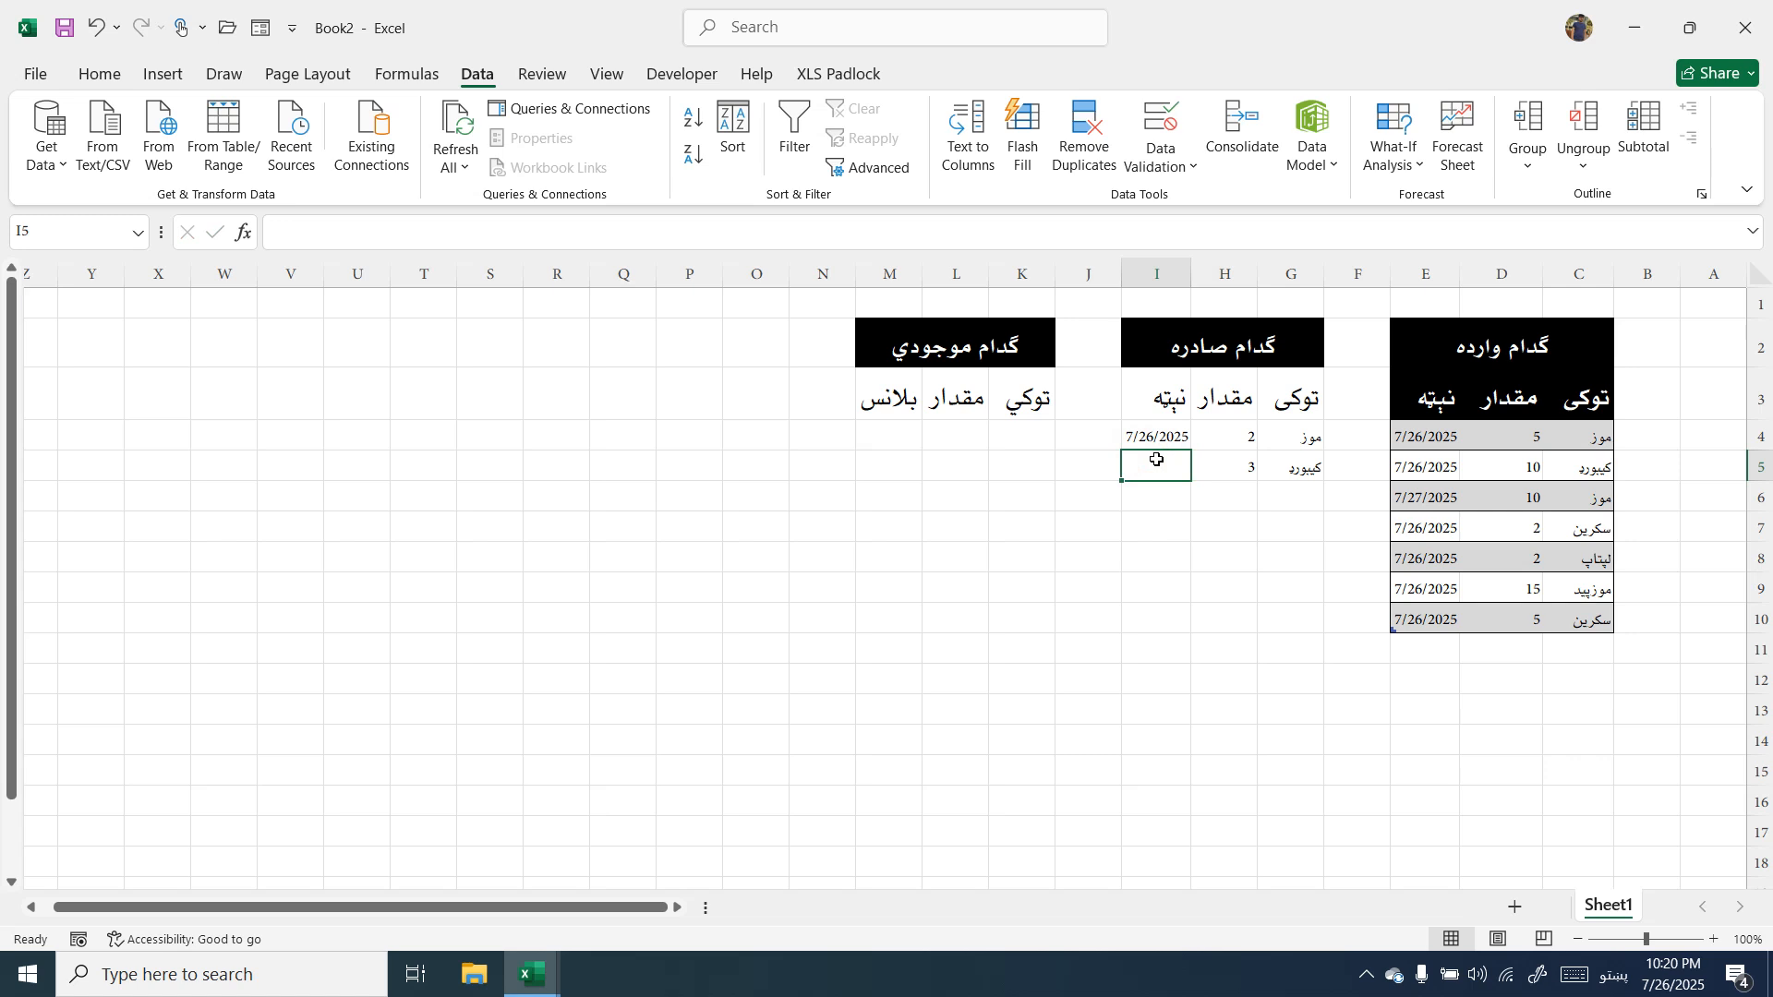
key(ctrl+semicolon)
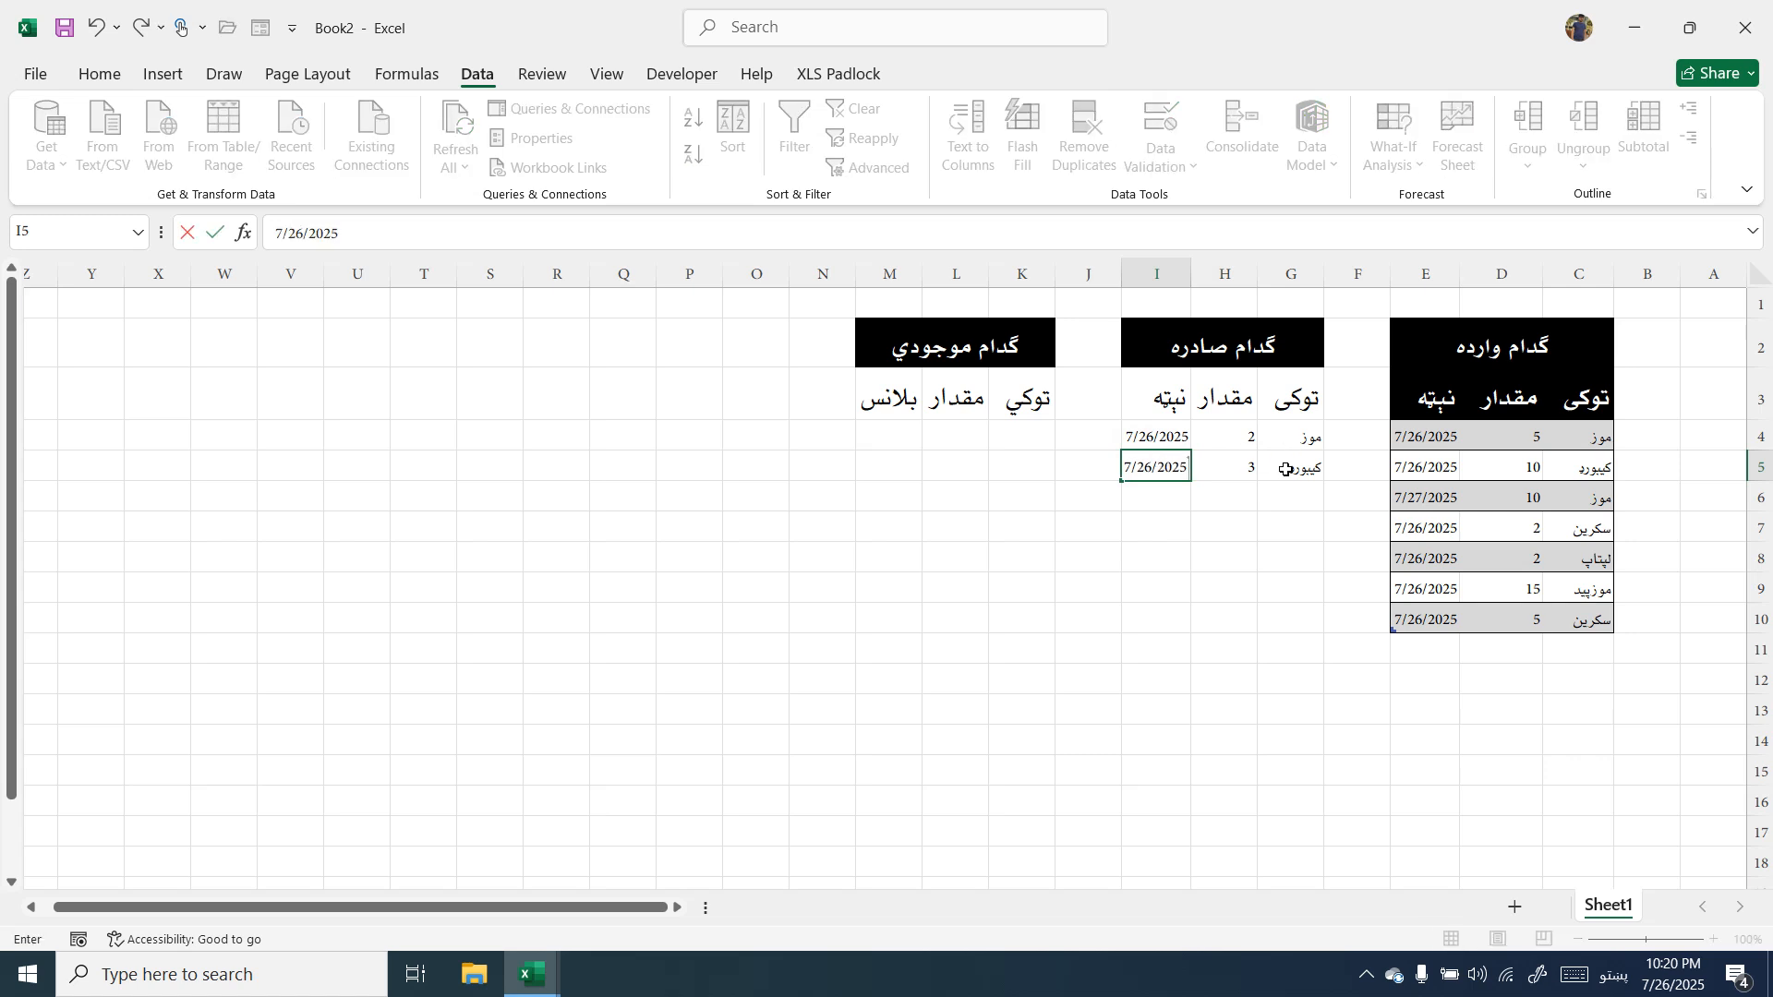
click(1036, 431)
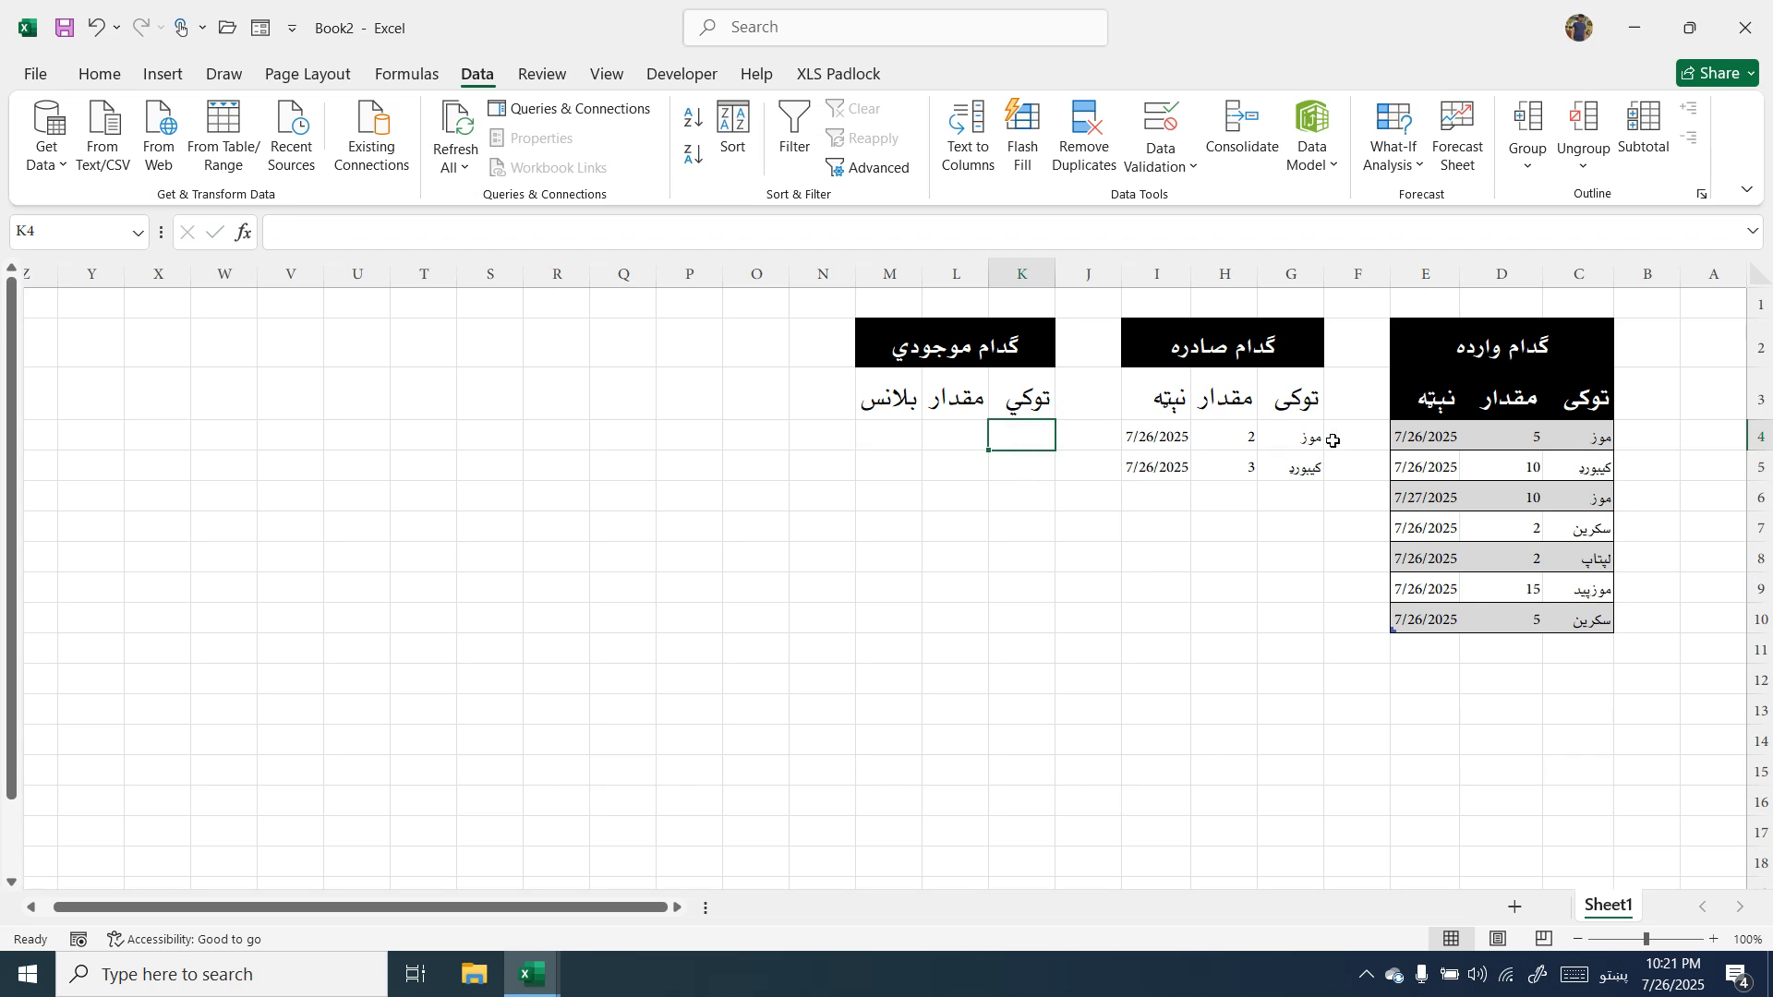
Copy cell G4 and paste only its validation into K4:K7 of the available inventory table.
click(1300, 435)
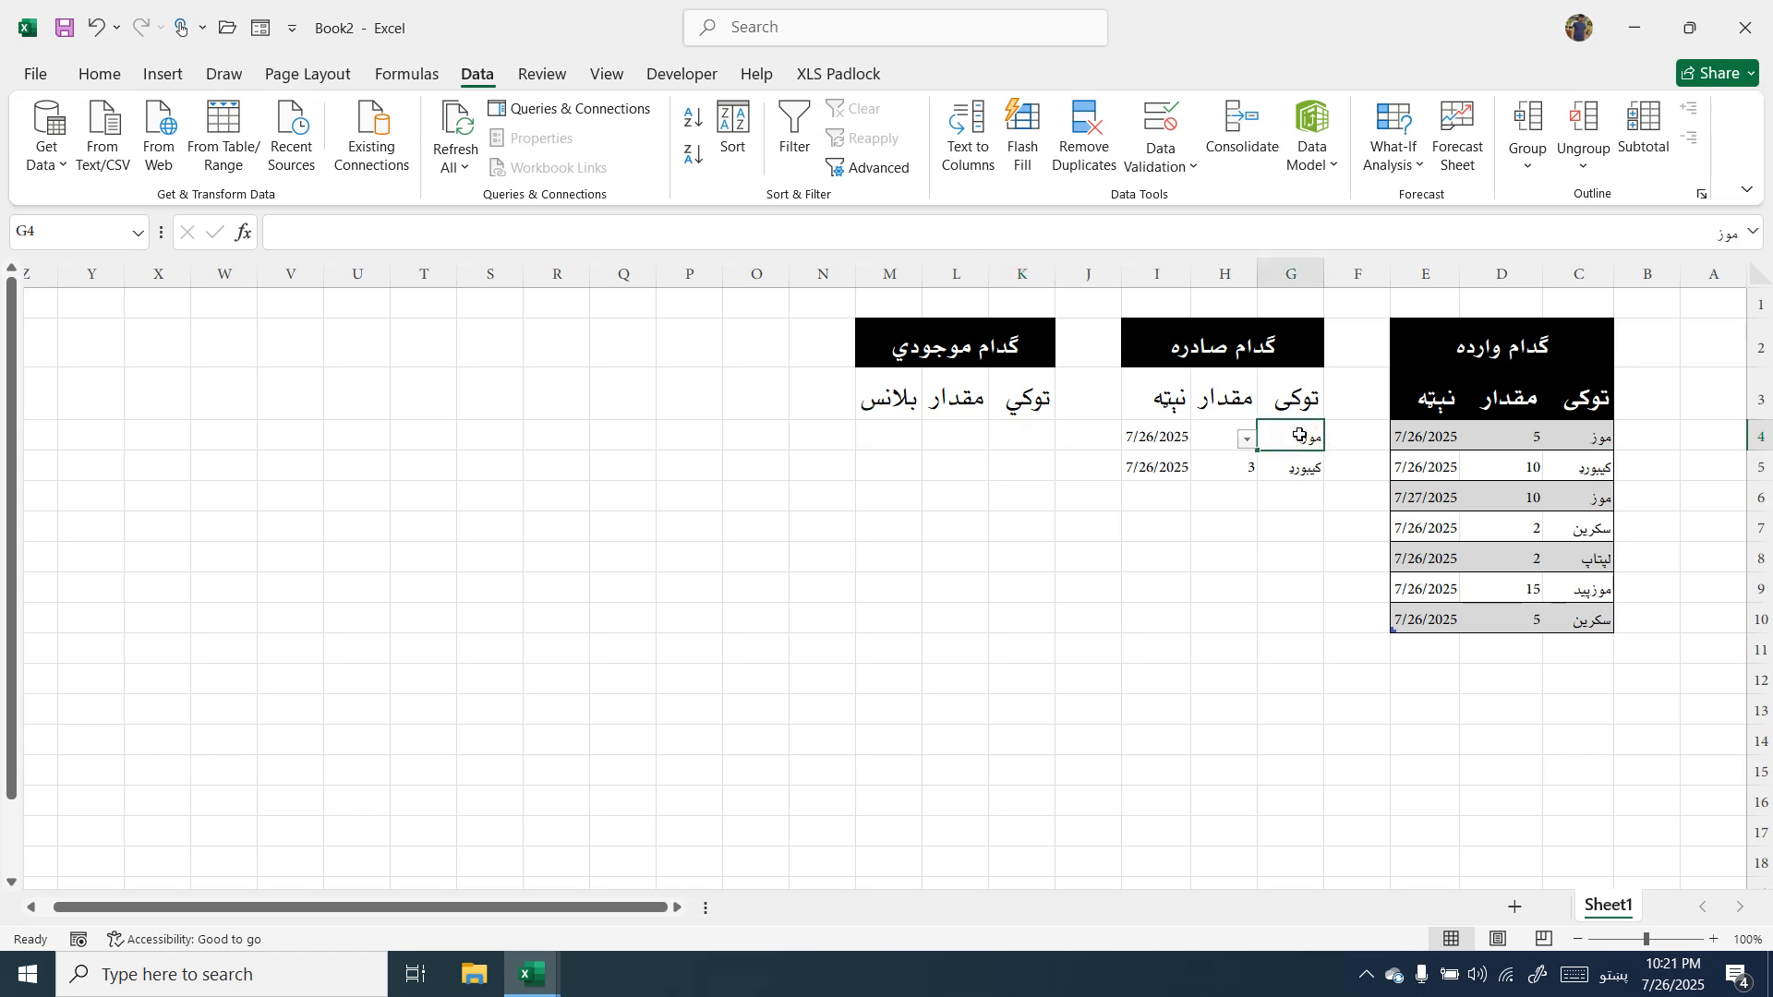
right_click(1300, 434)
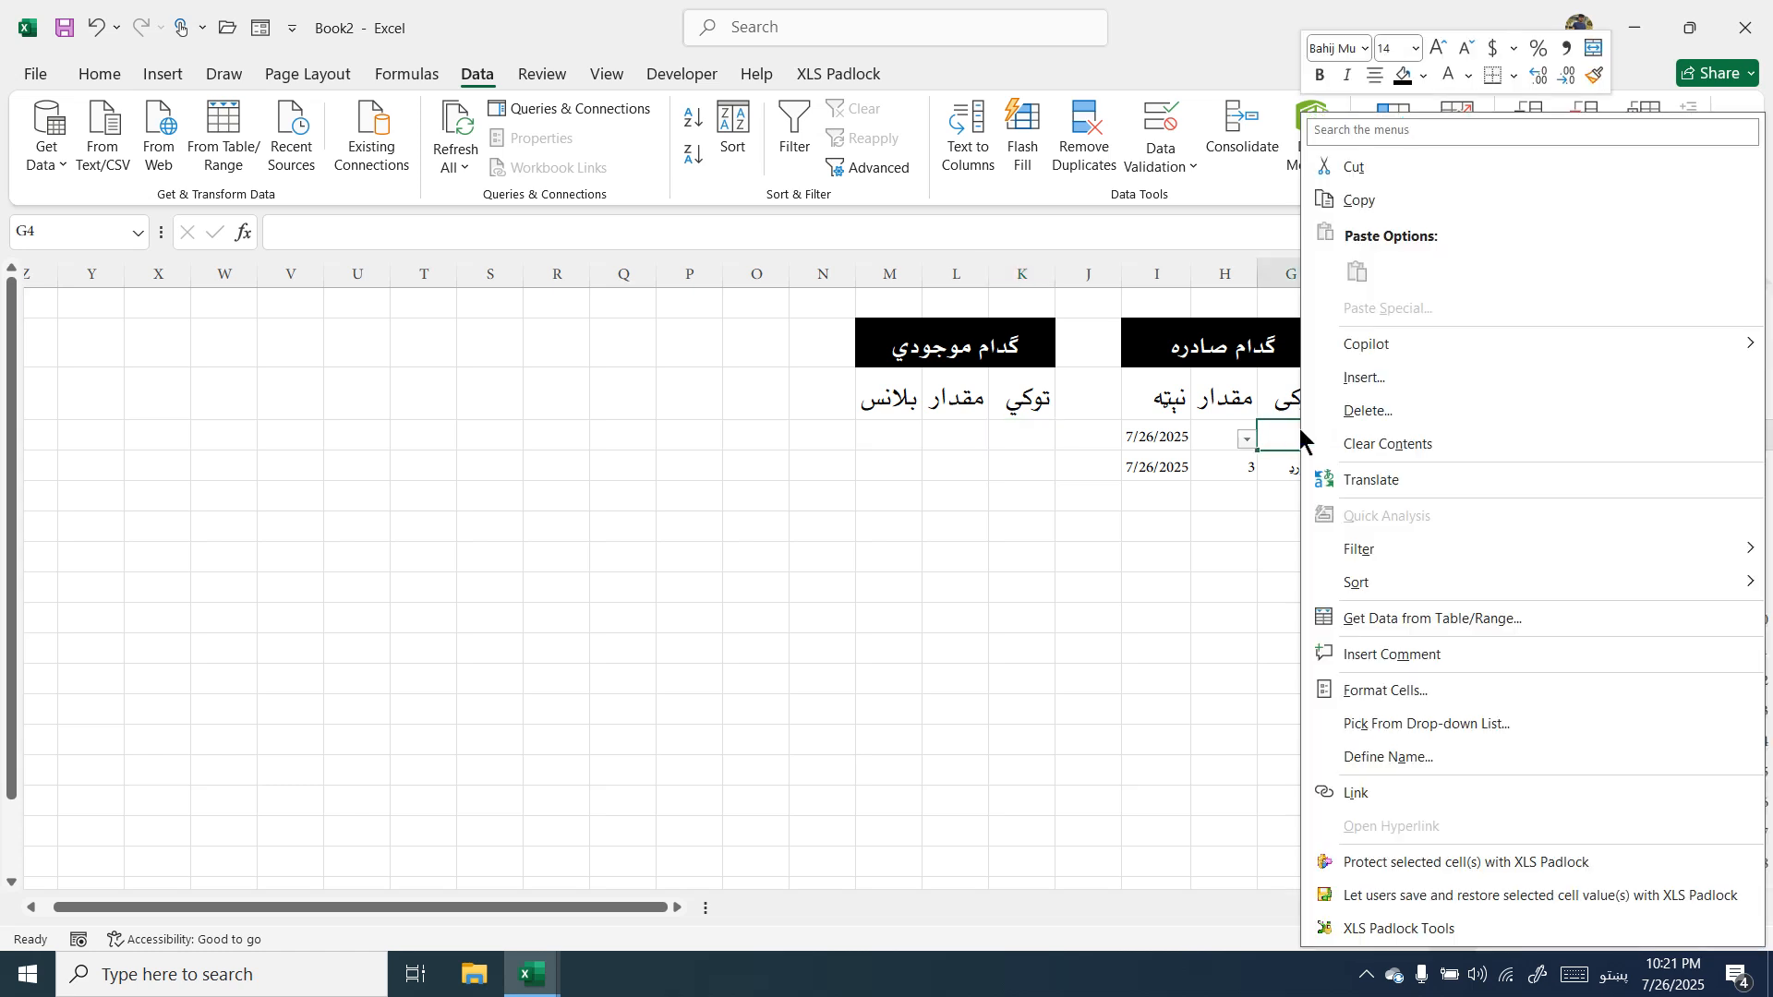
click(1355, 201)
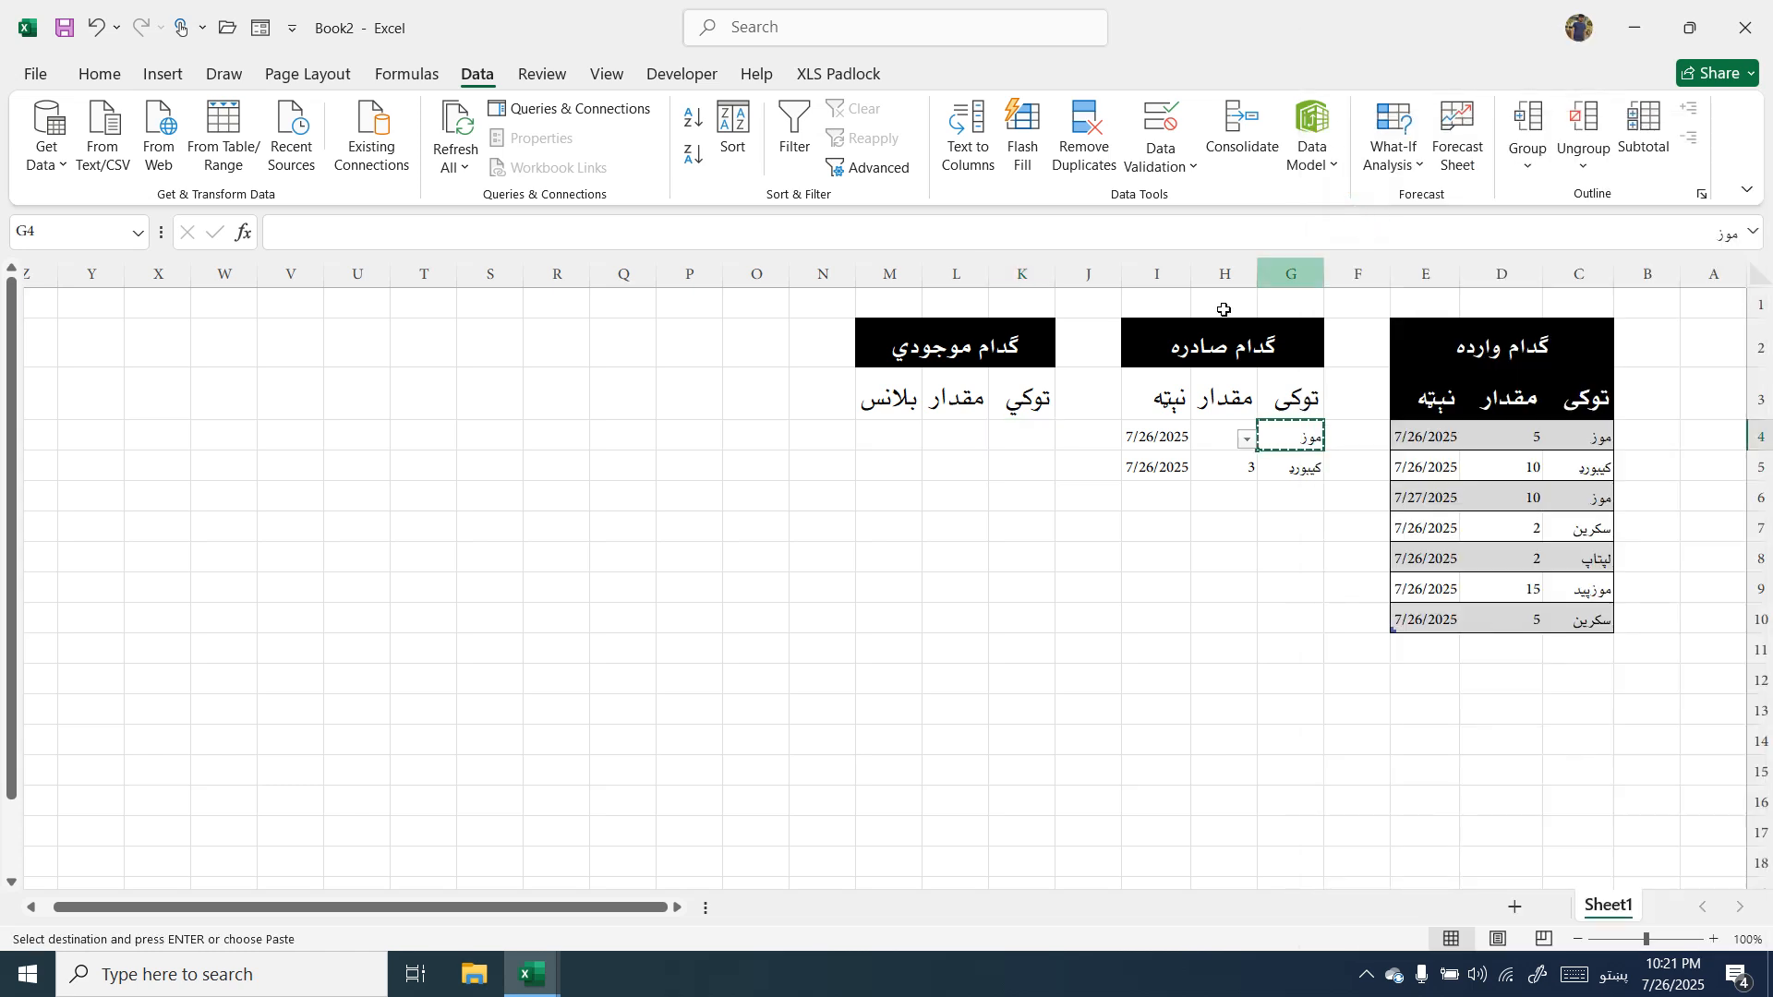
click(1035, 433)
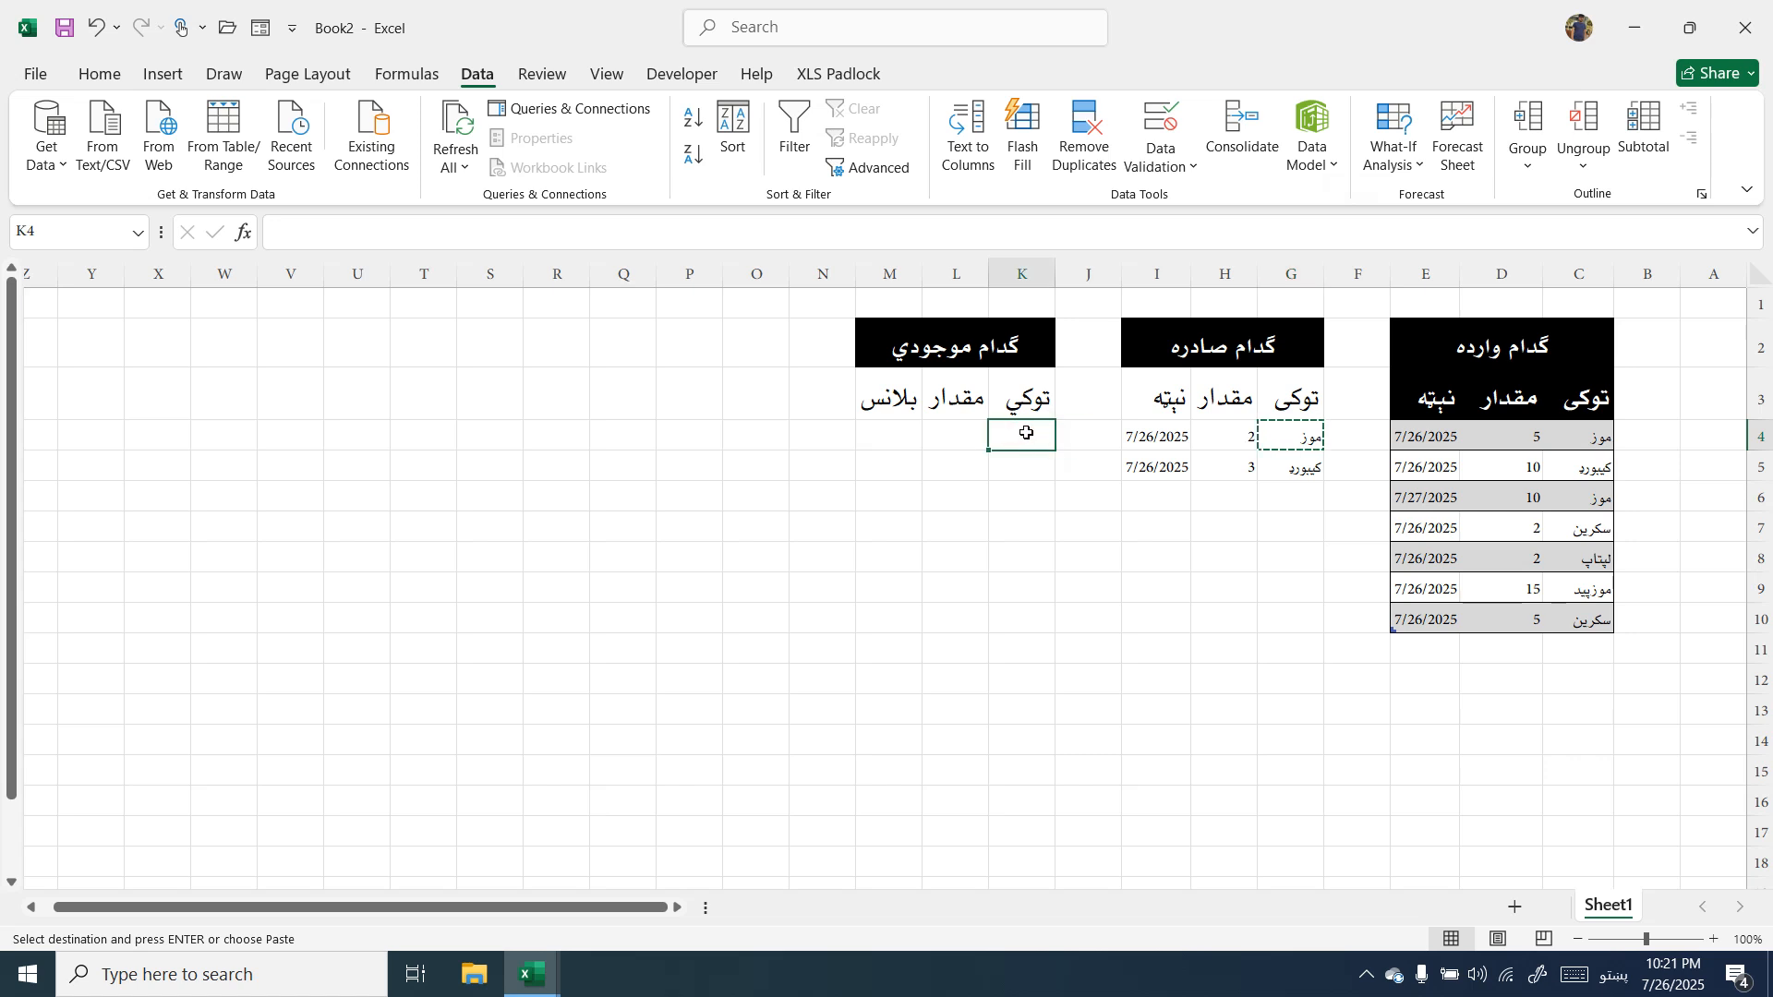
drag(1026, 433, 1021, 521)
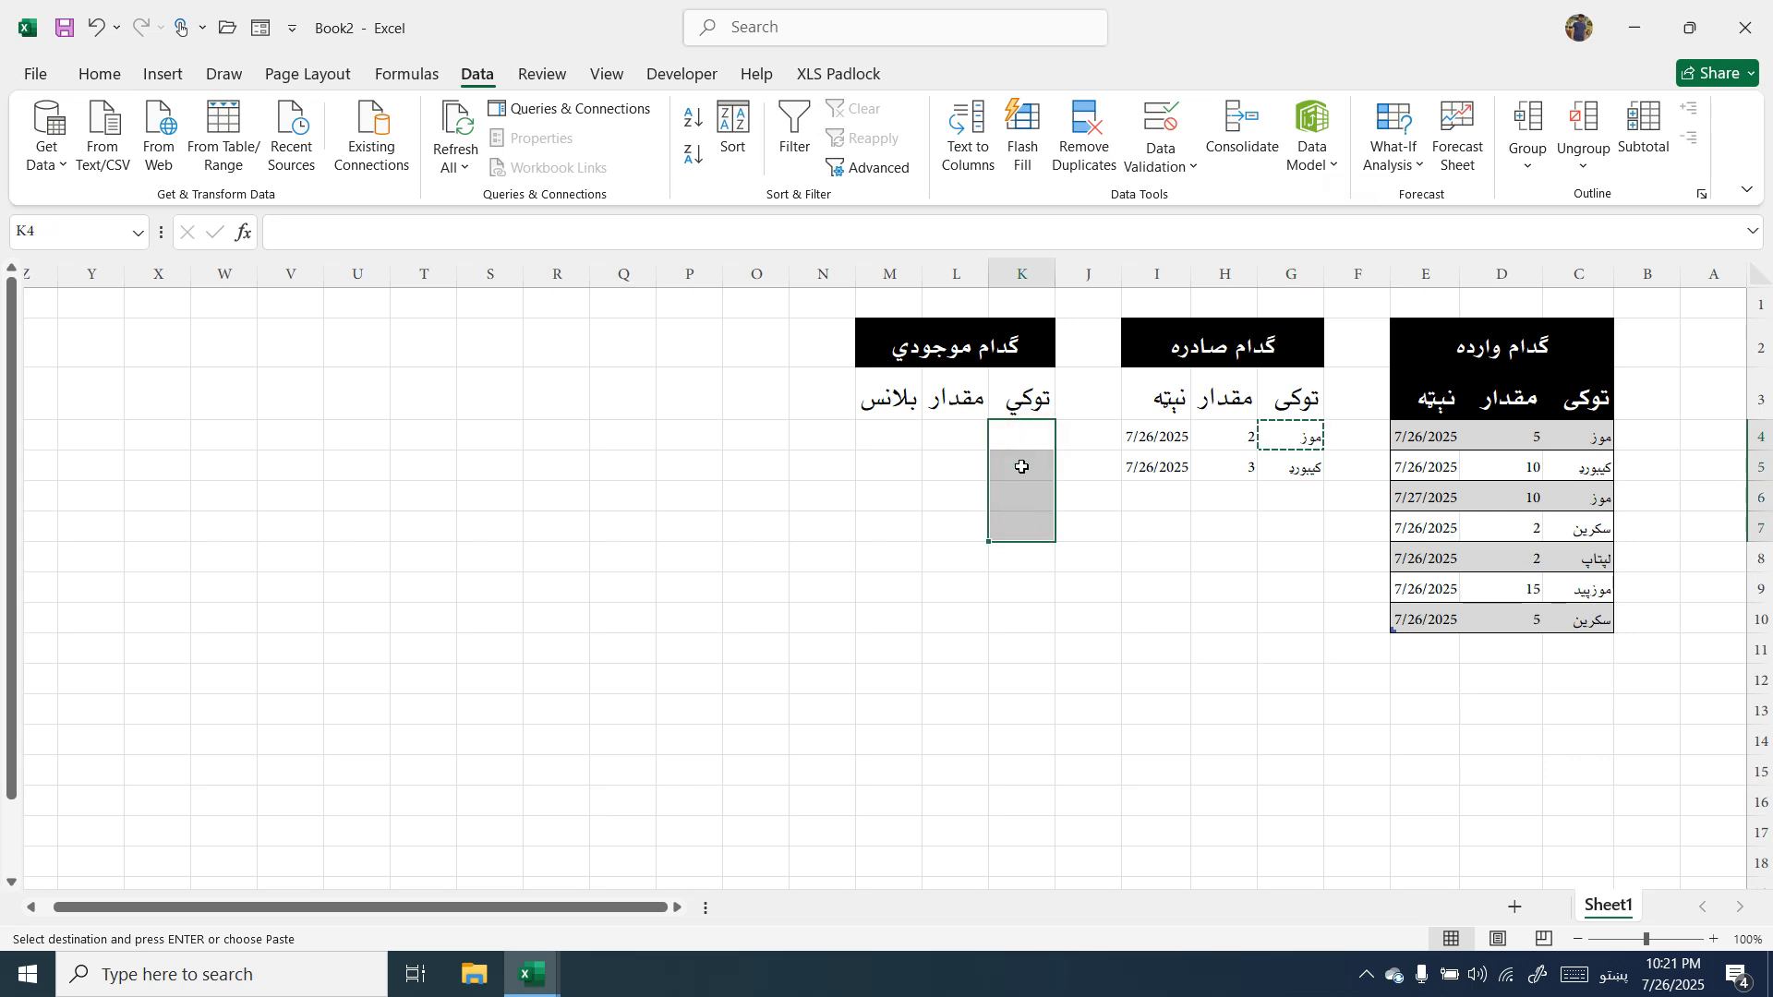
right_click(1026, 436)
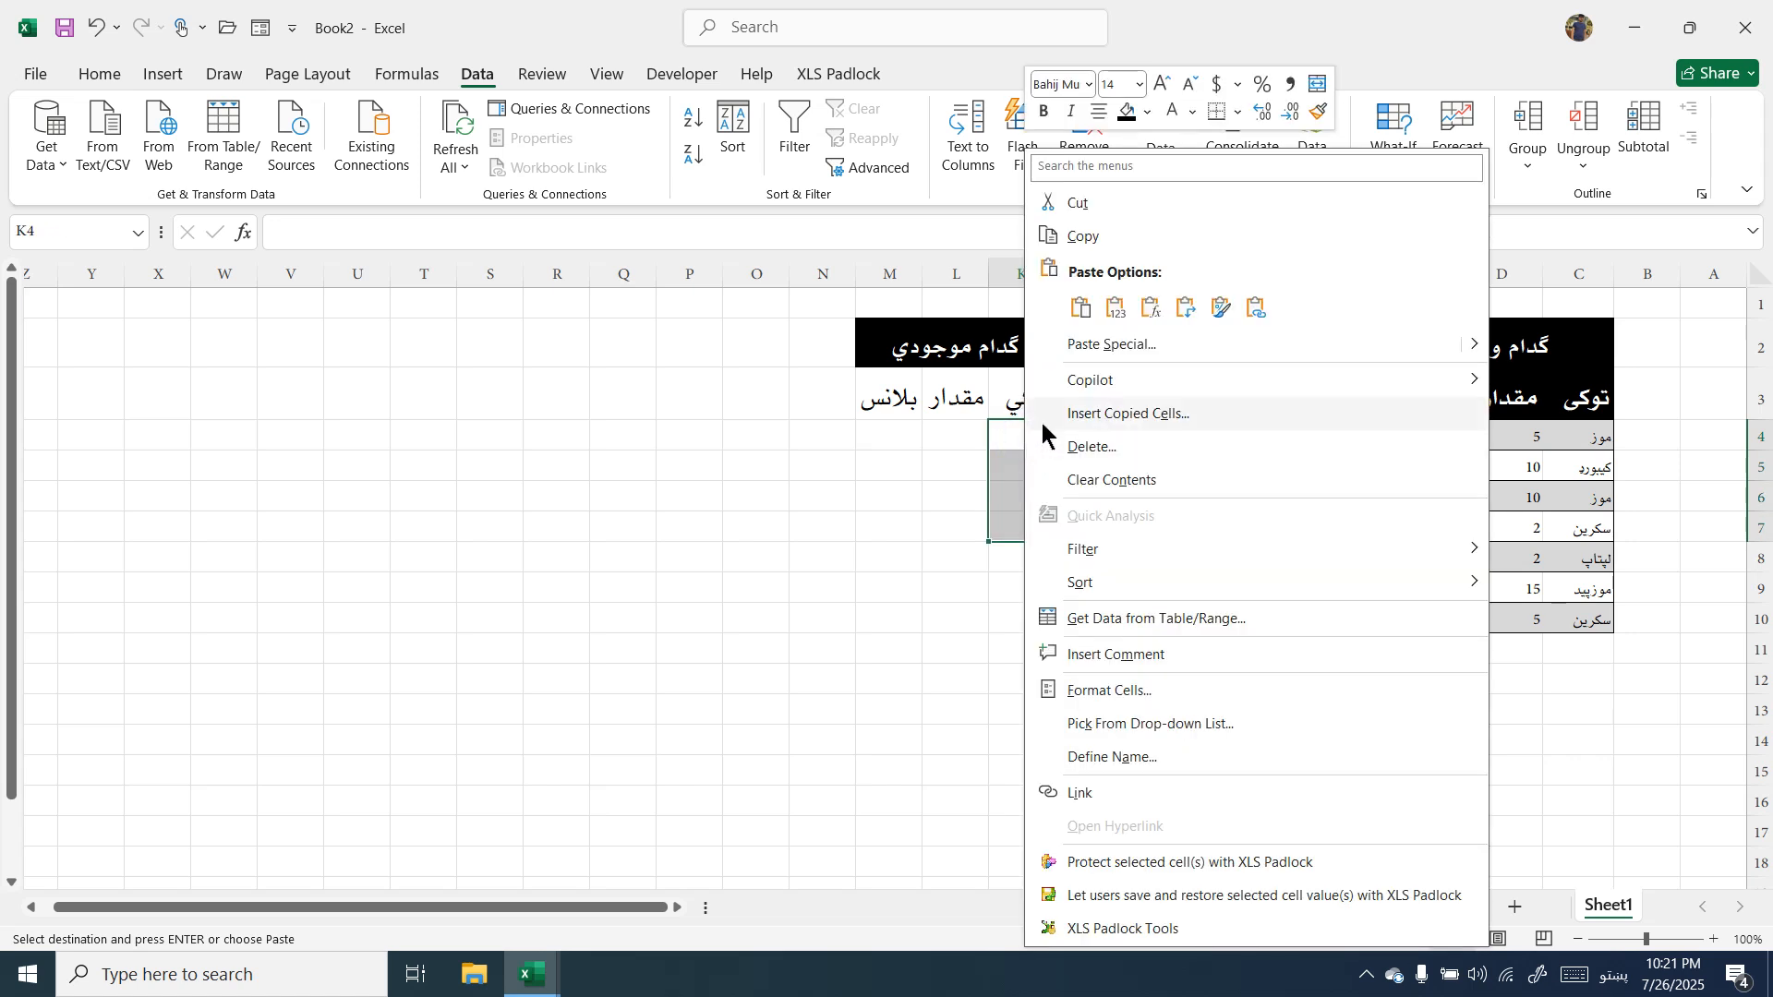
click(1123, 346)
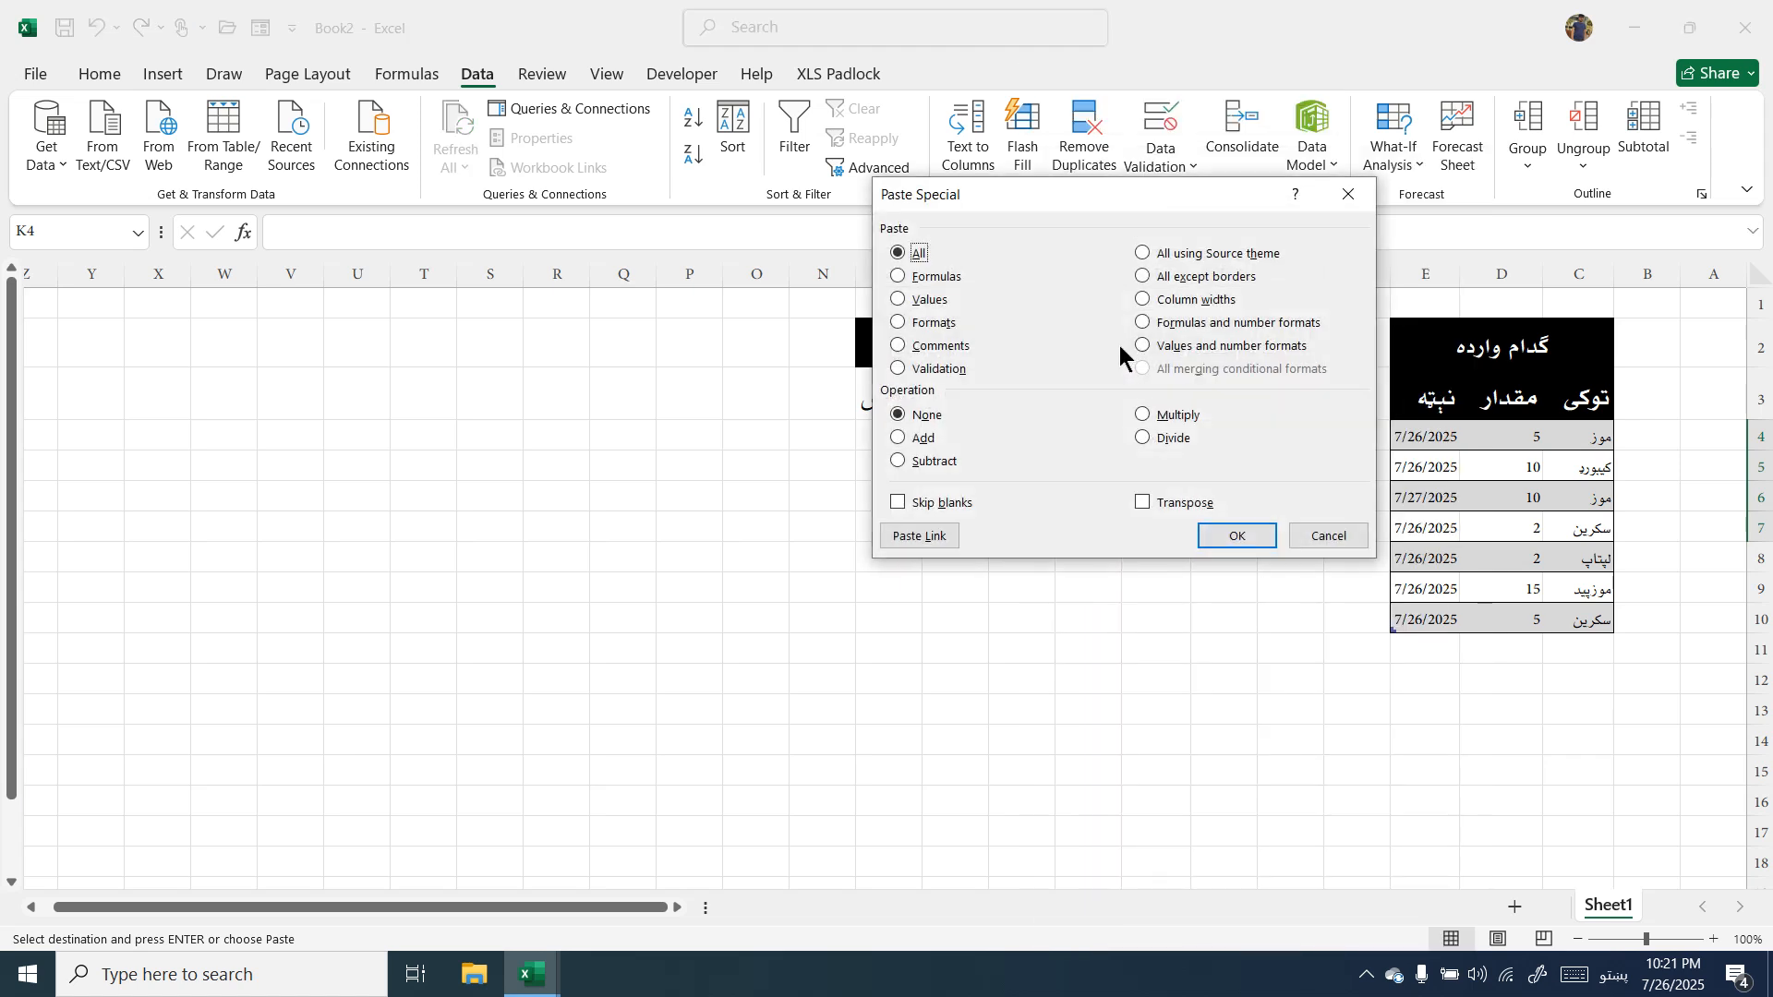
click(944, 369)
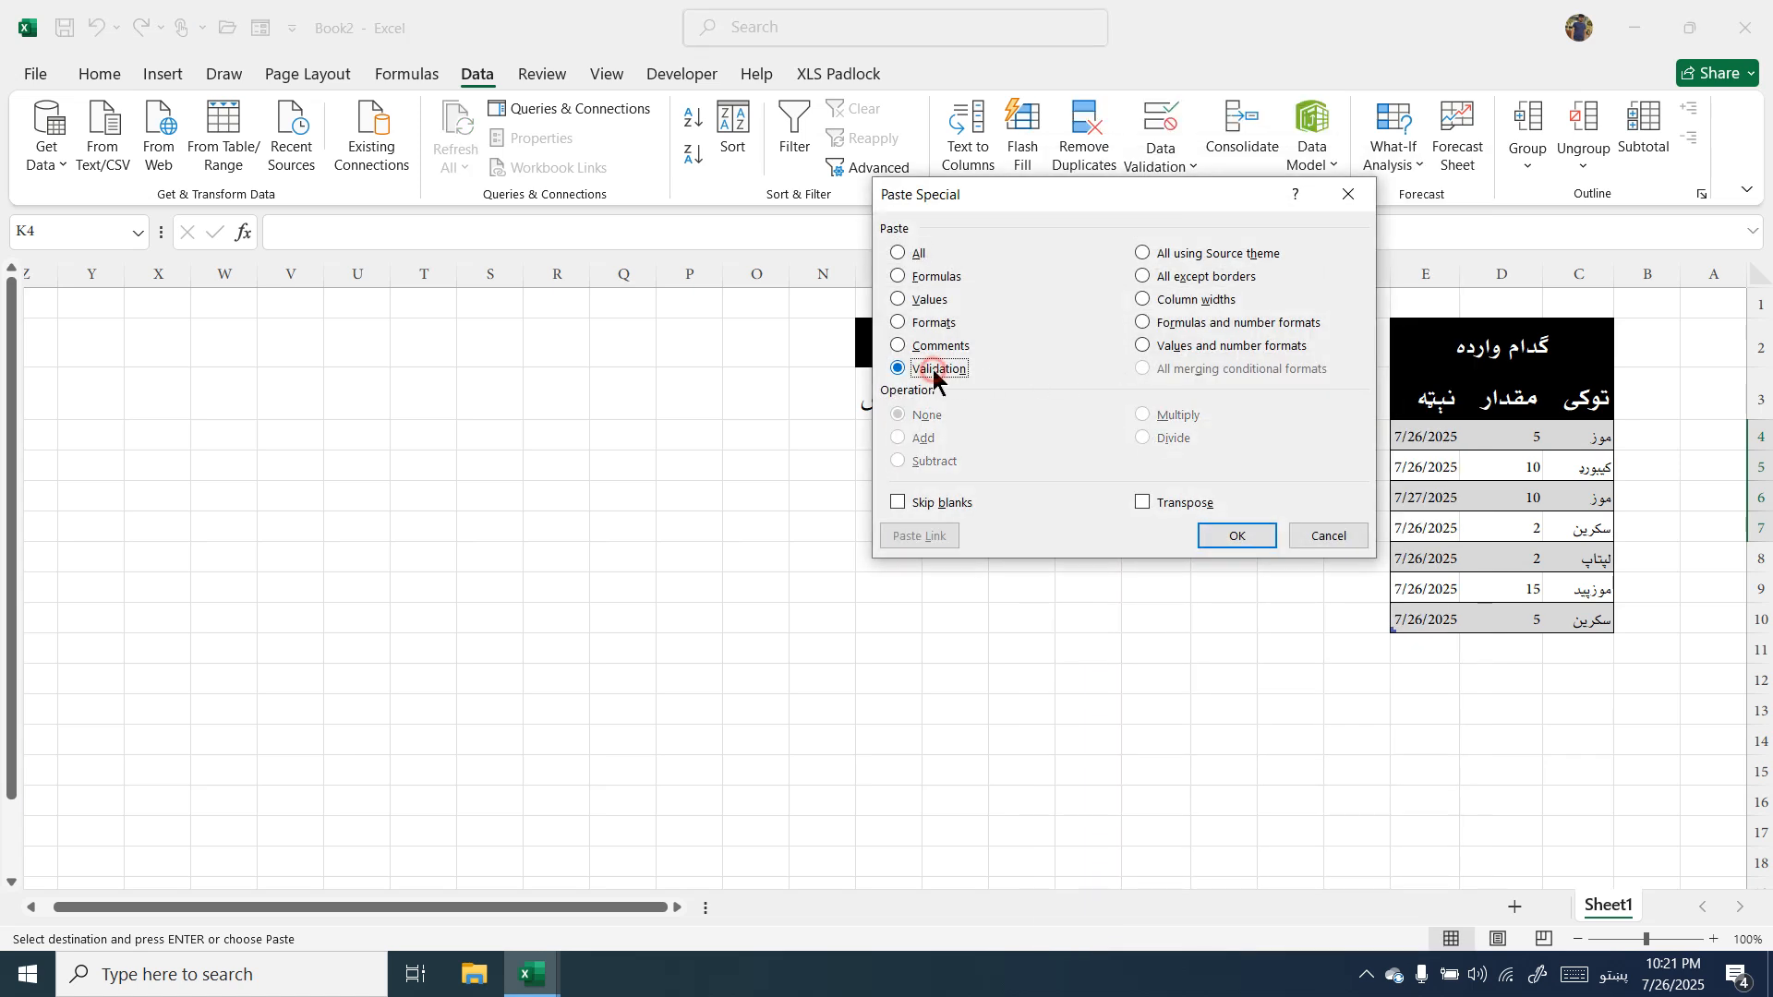
click(1219, 537)
click(1021, 439)
click(1015, 466)
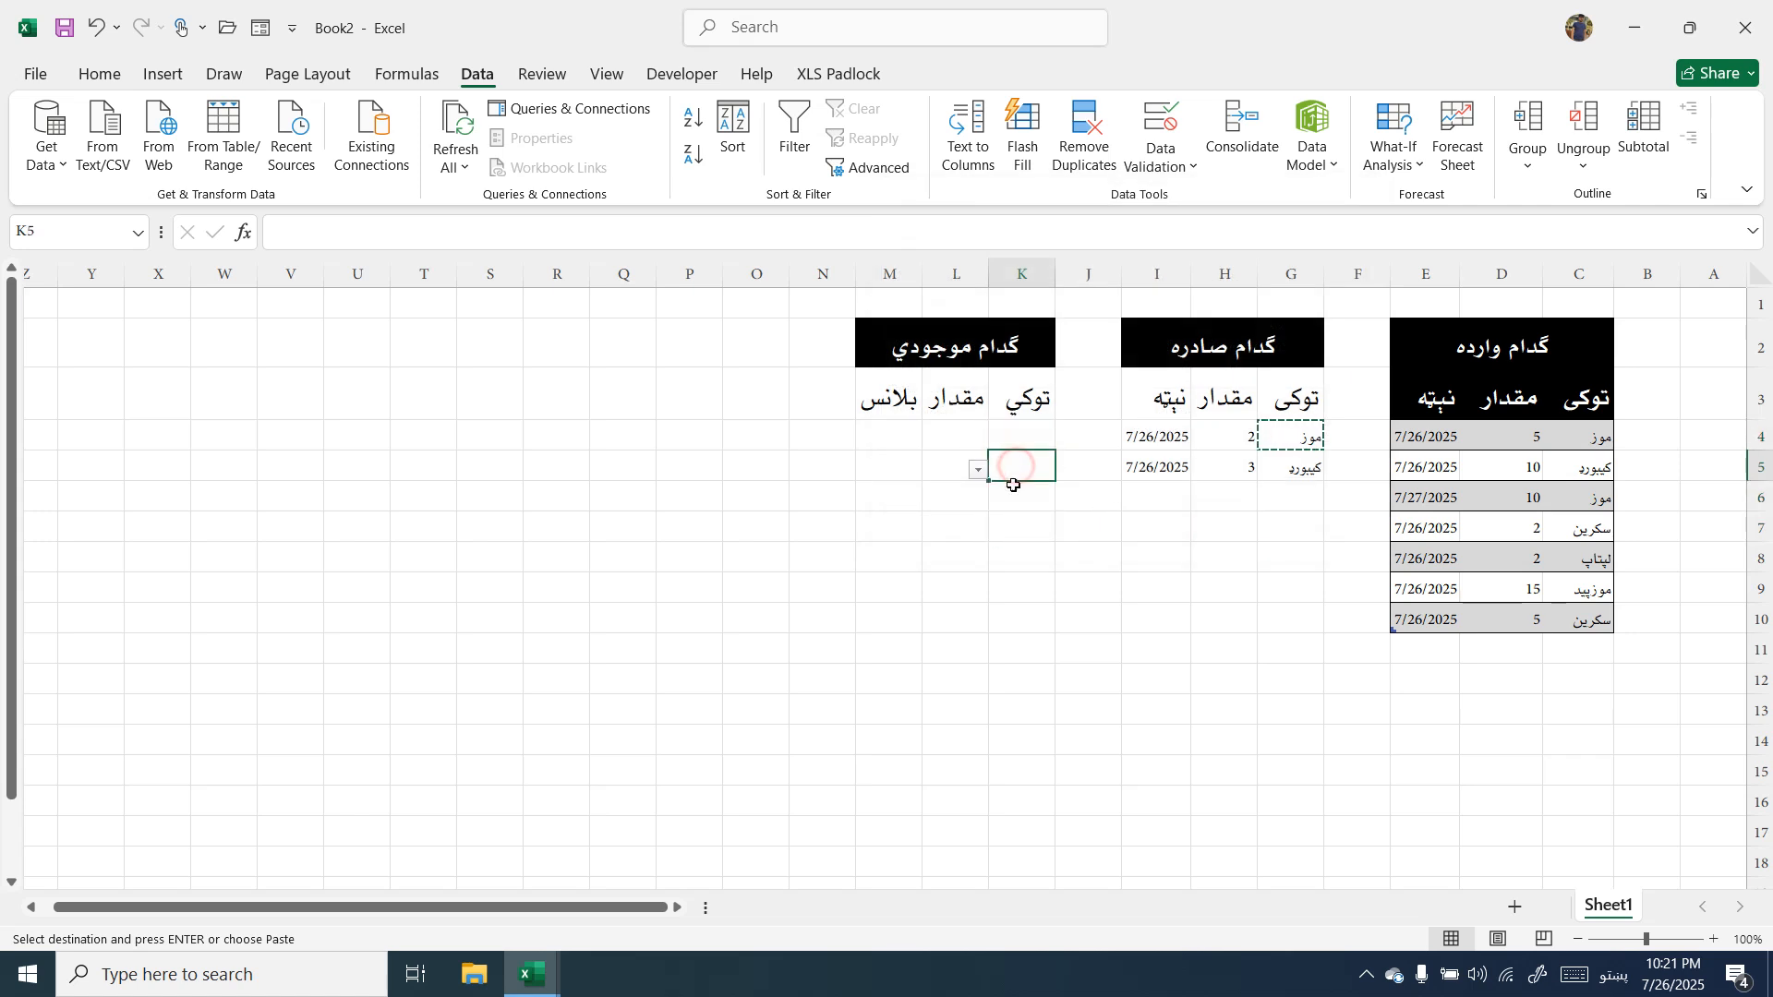
Choose موز from the item list in K4.
click(1006, 438)
click(978, 439)
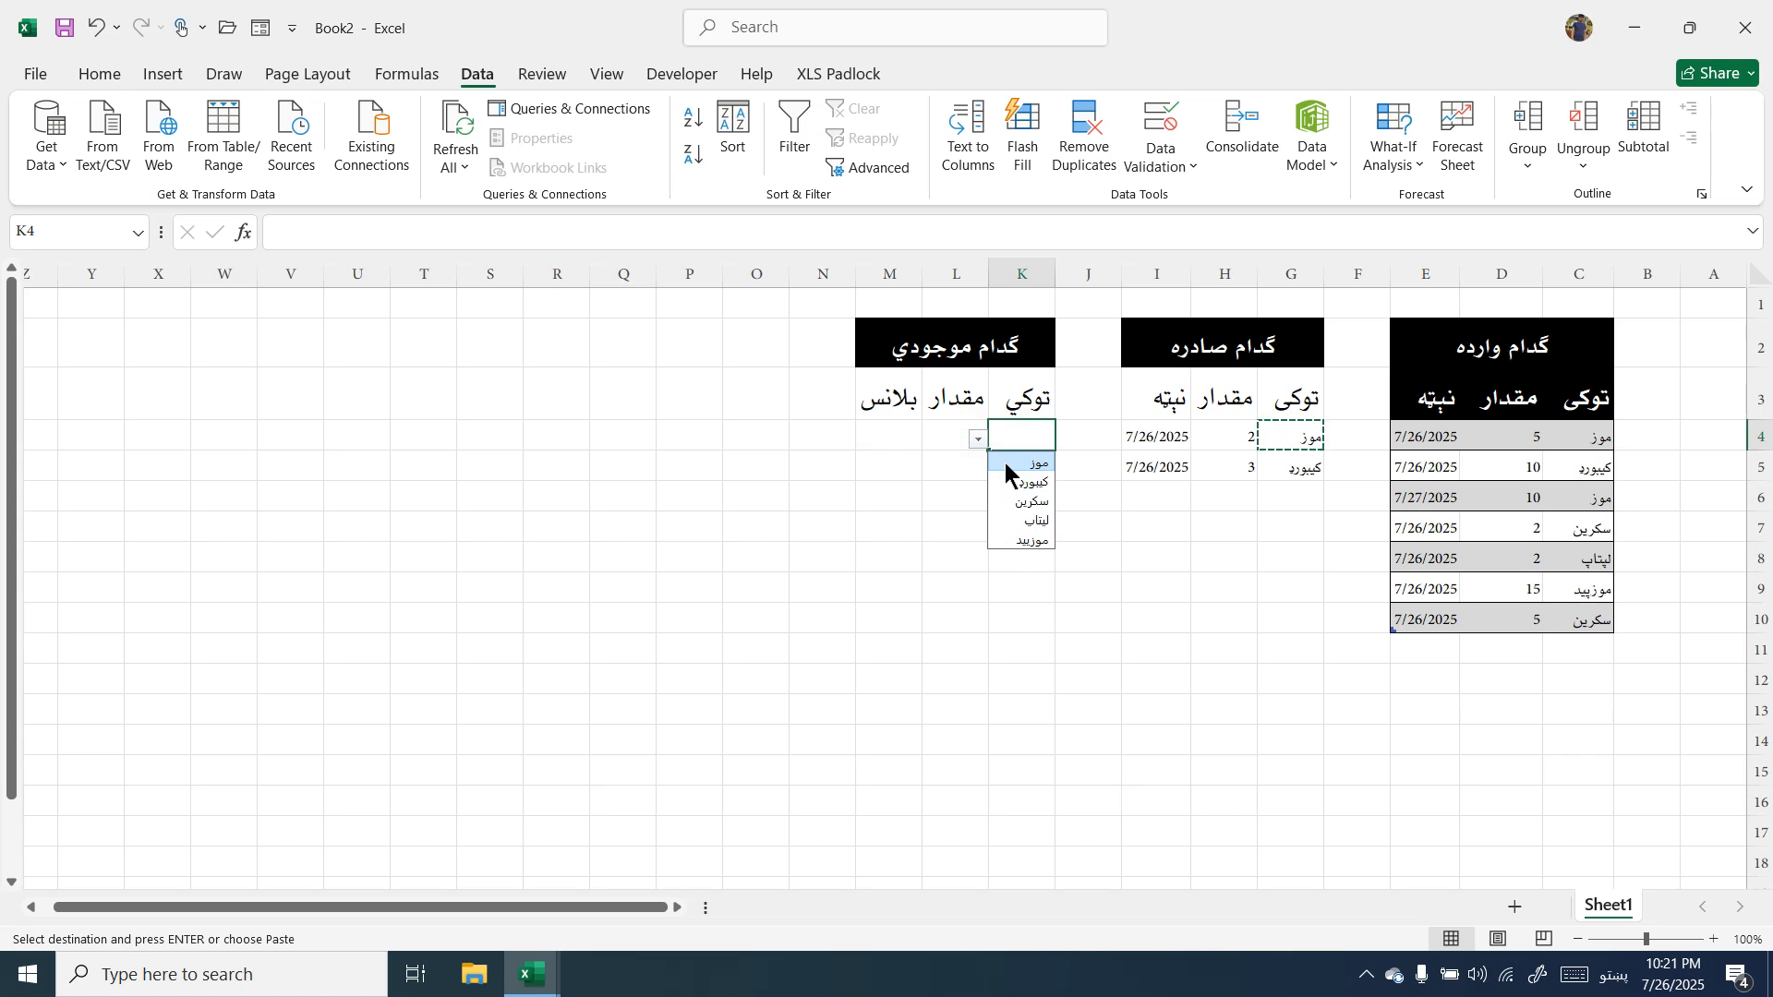
click(1004, 463)
click(953, 432)
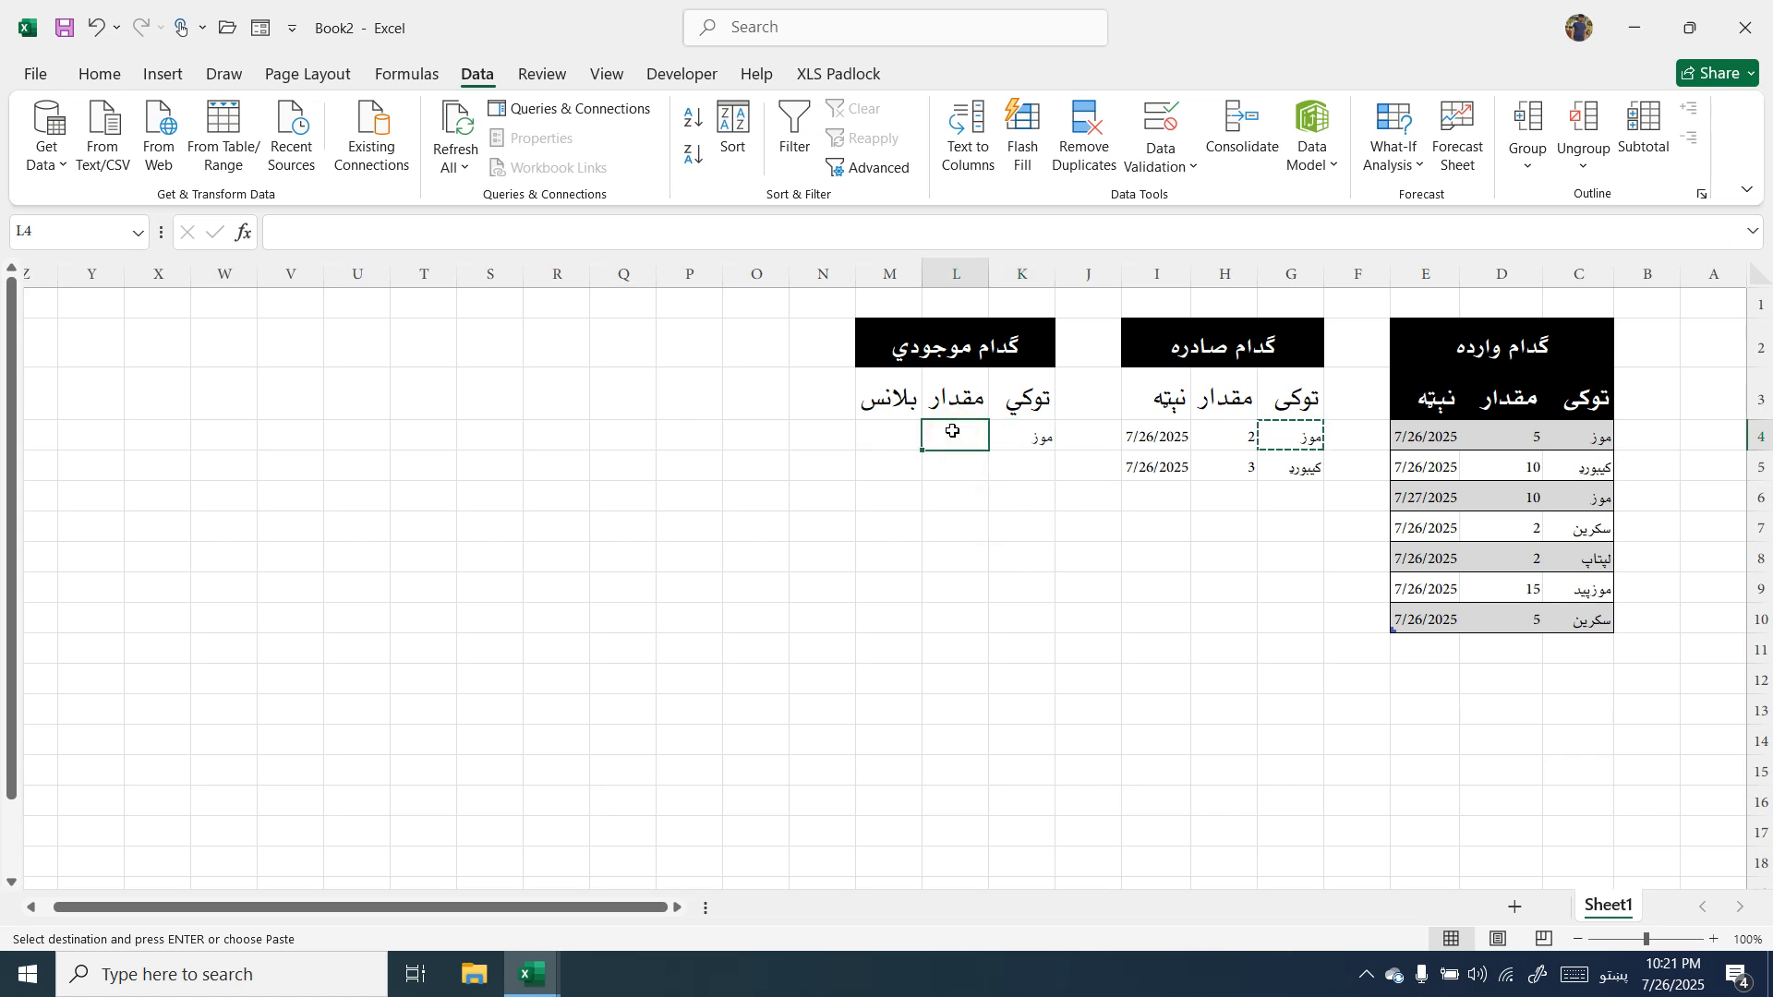
Clear the headings in L3 and M3 of the available inventory table, and enter بلانس in L3.
click(964, 399)
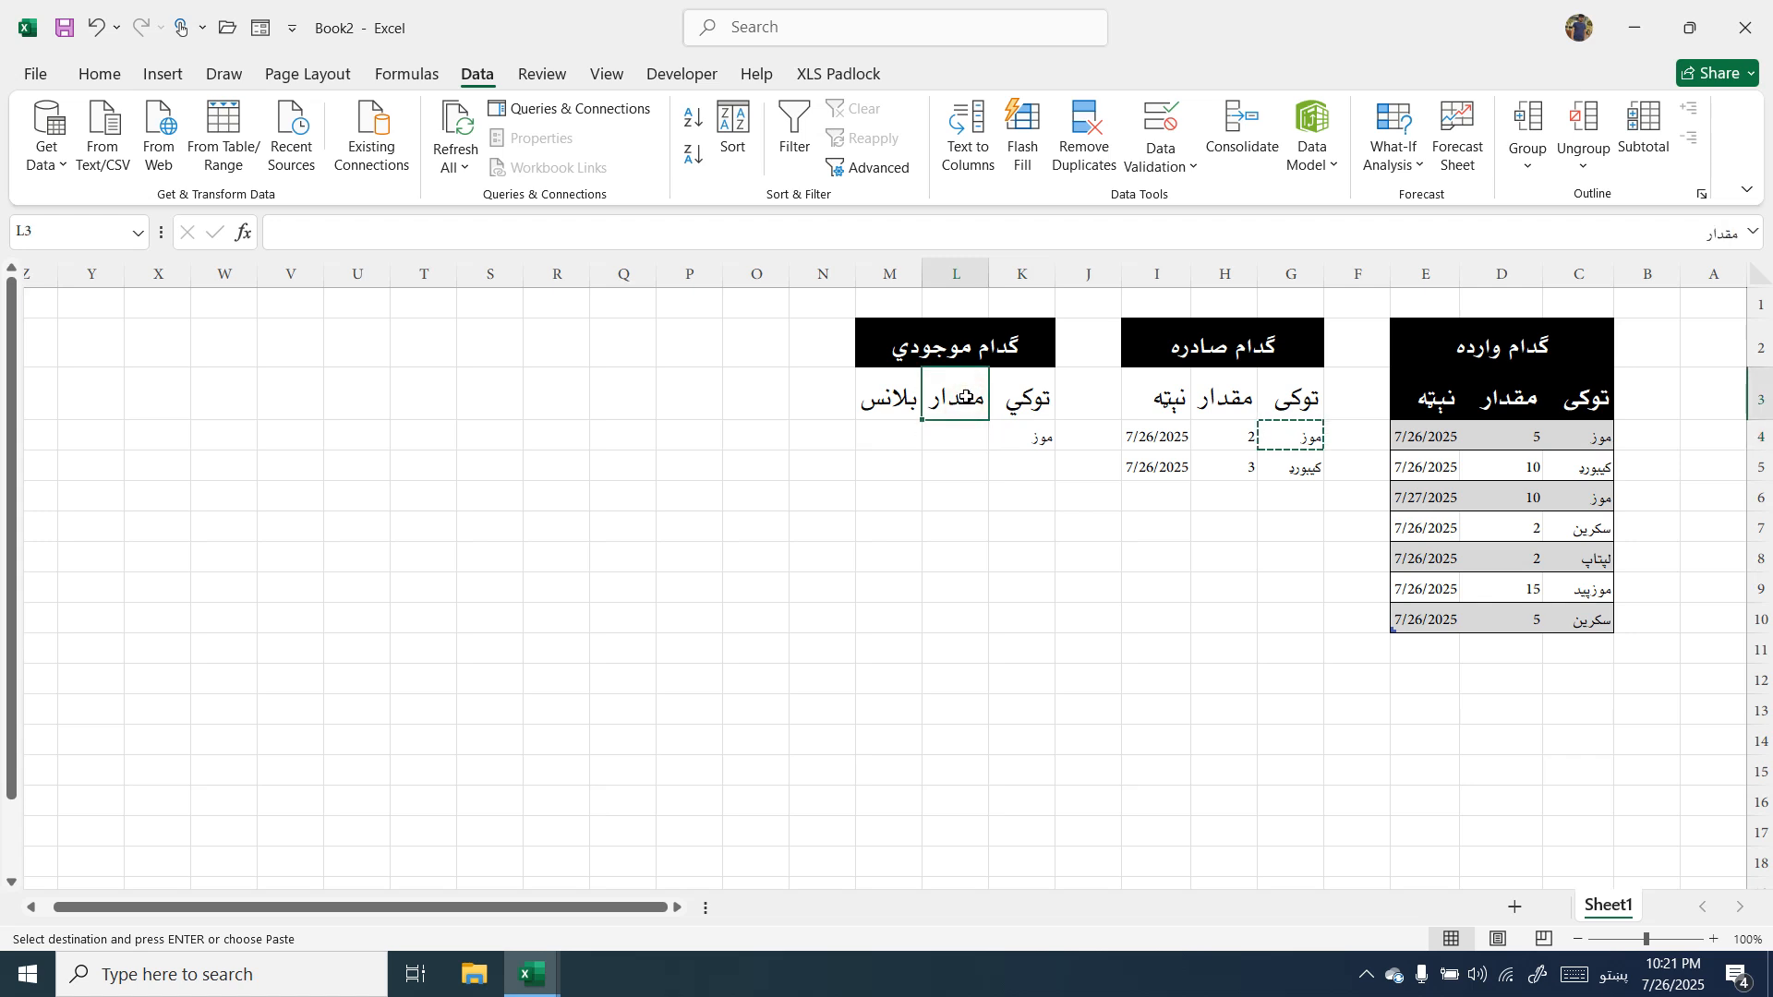
key(Delete)
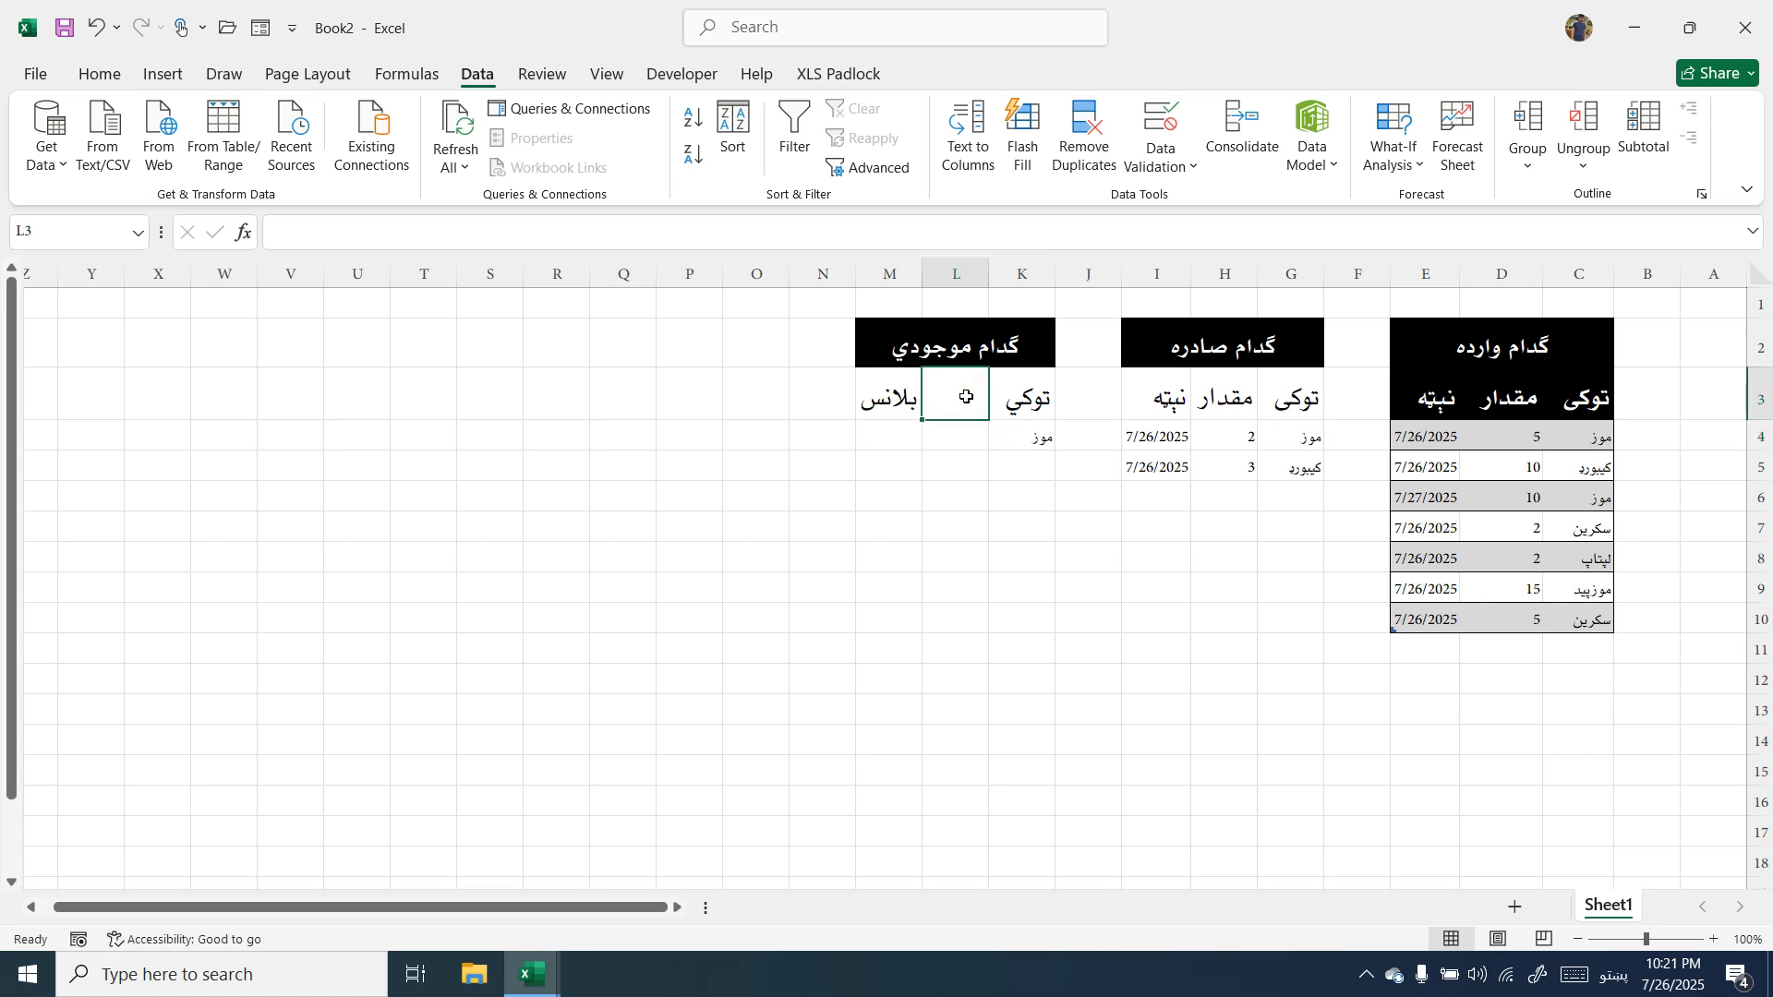
click(900, 400)
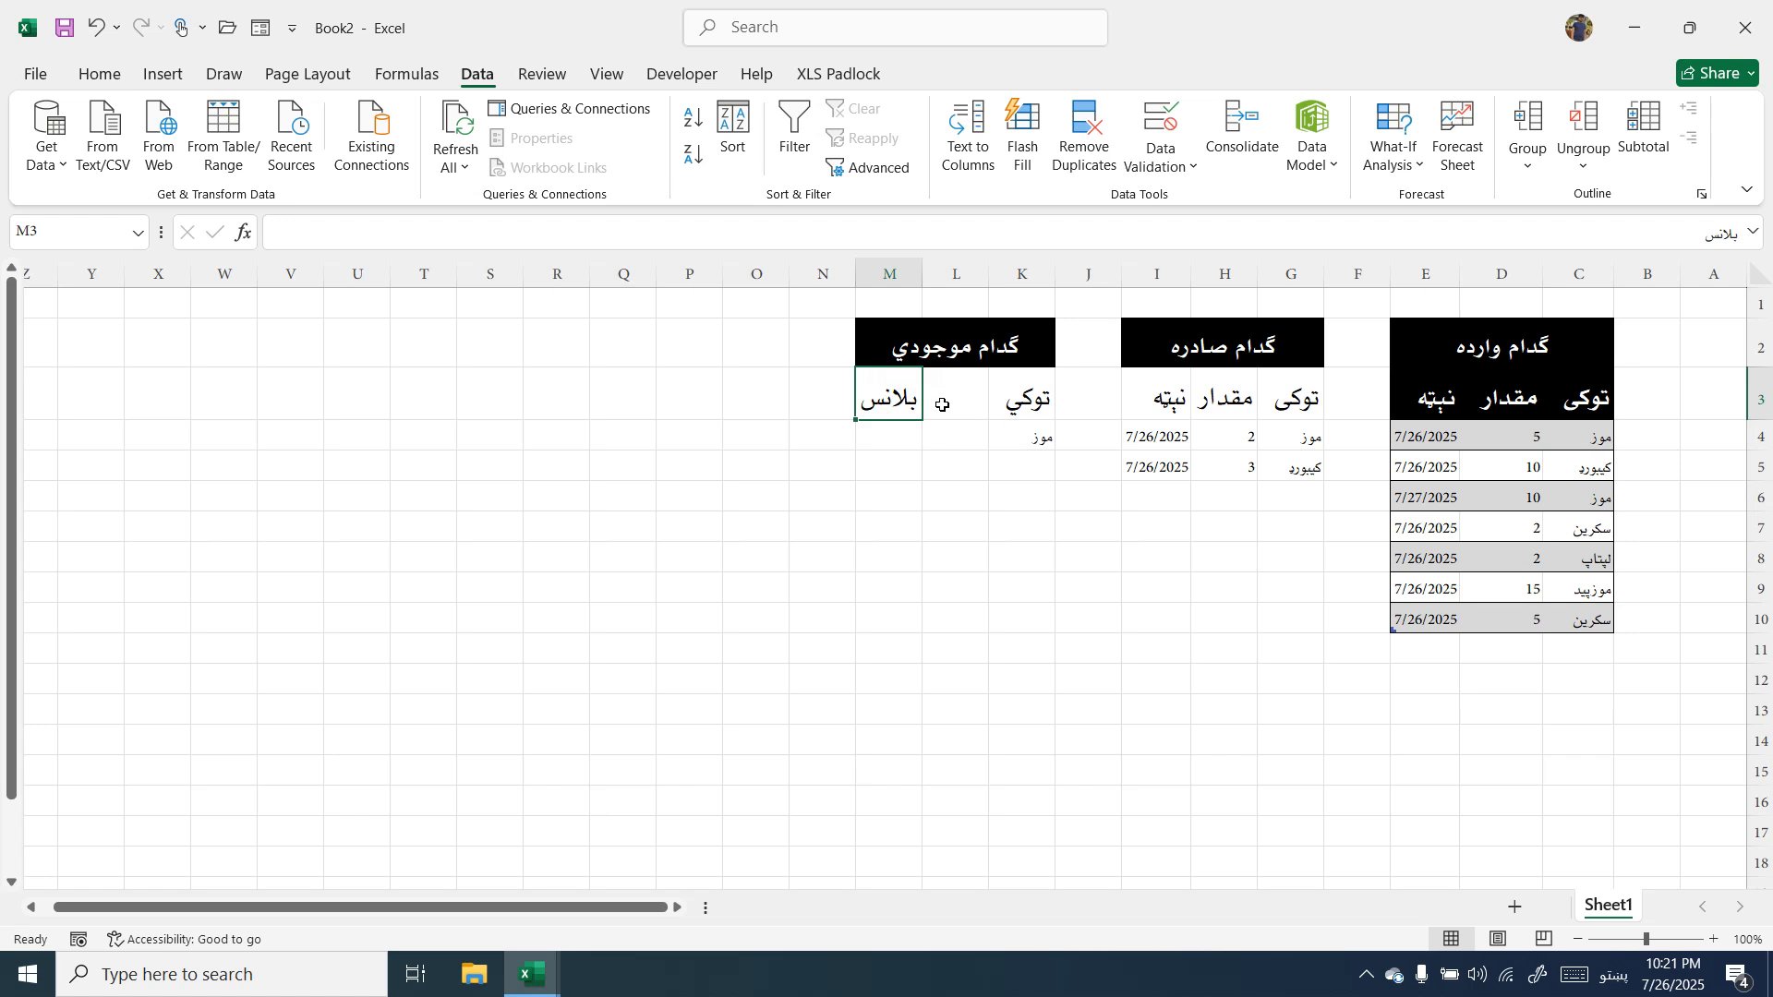
key(Delete)
click(954, 408)
text(بلانس)
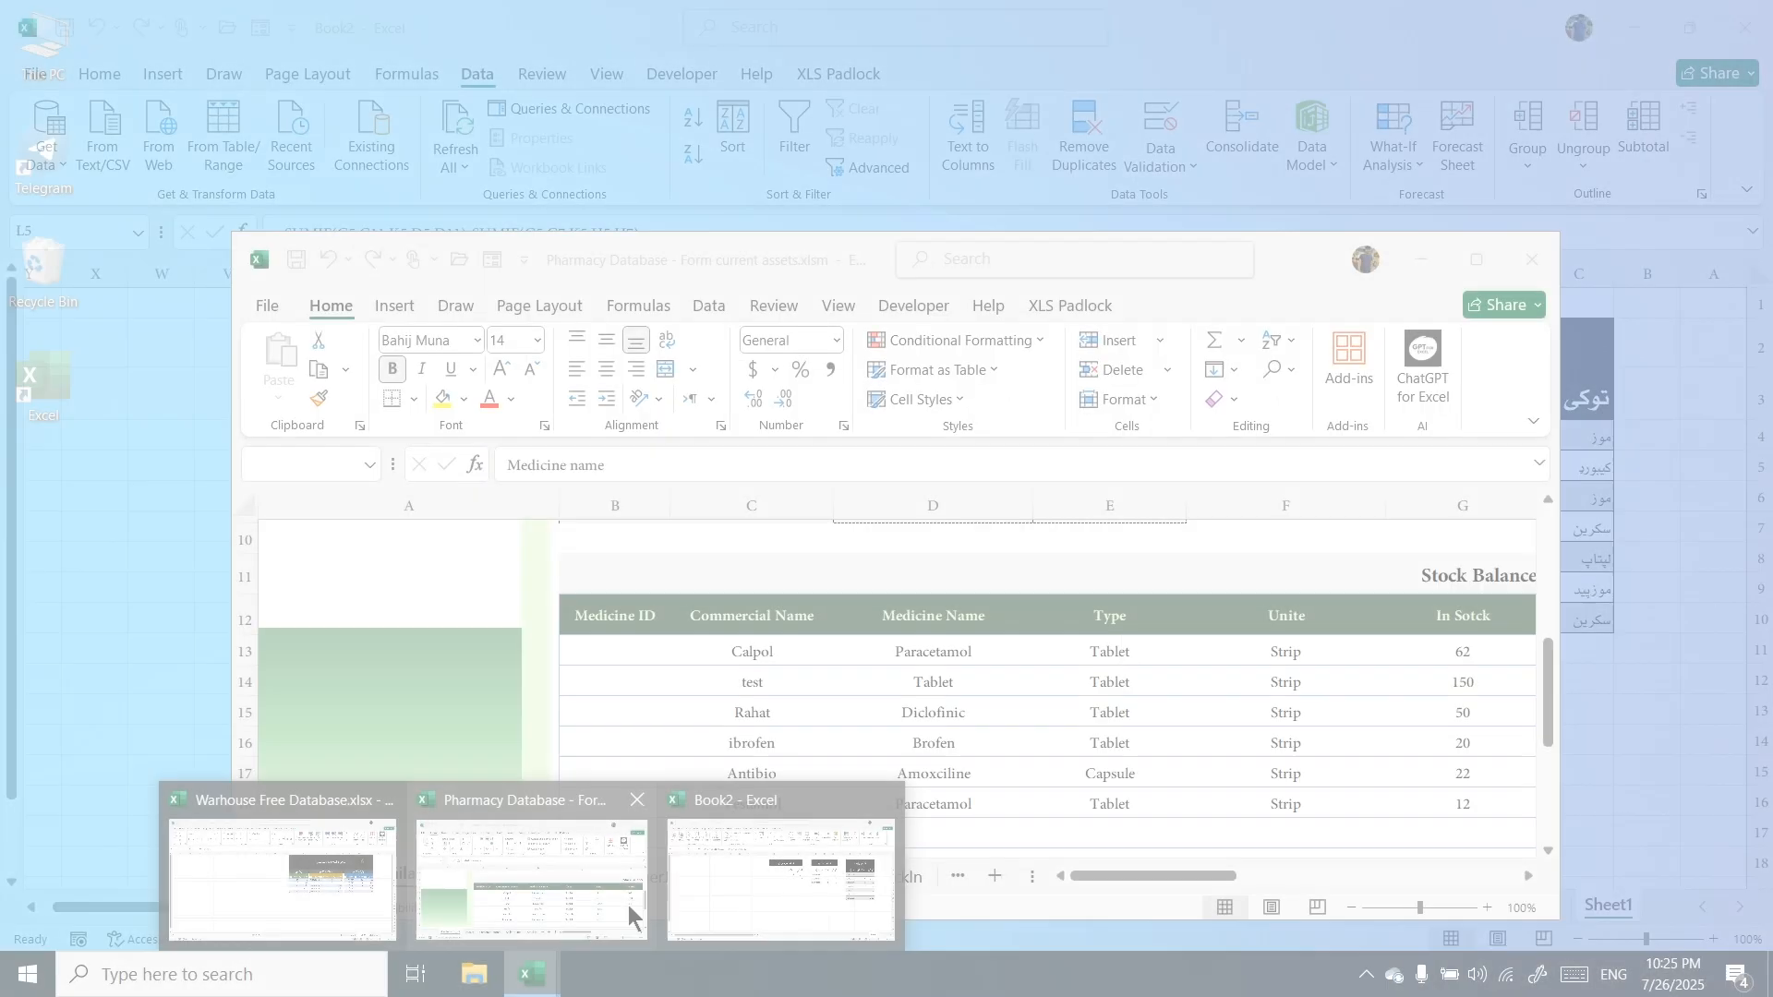
Switch to the Pharmacy Database workbook, maximize it, and look over the Available Stock dashboard and its Stock Balance table.
click(628, 904)
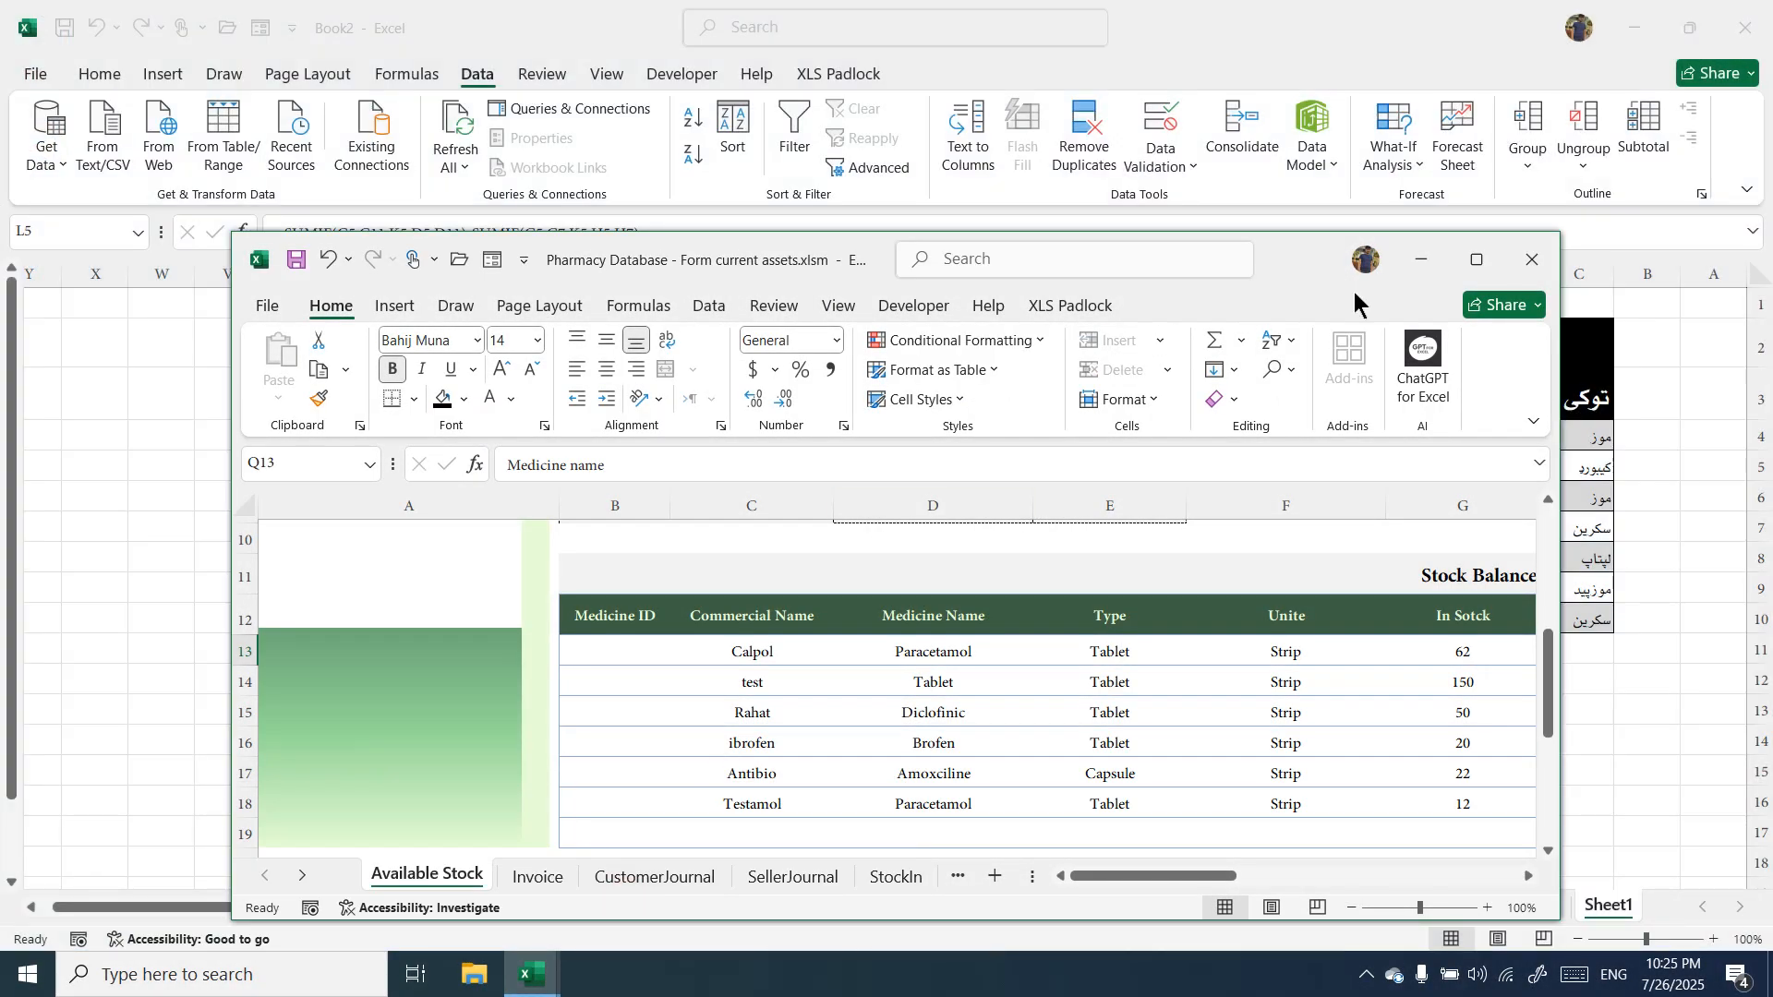
click(1476, 259)
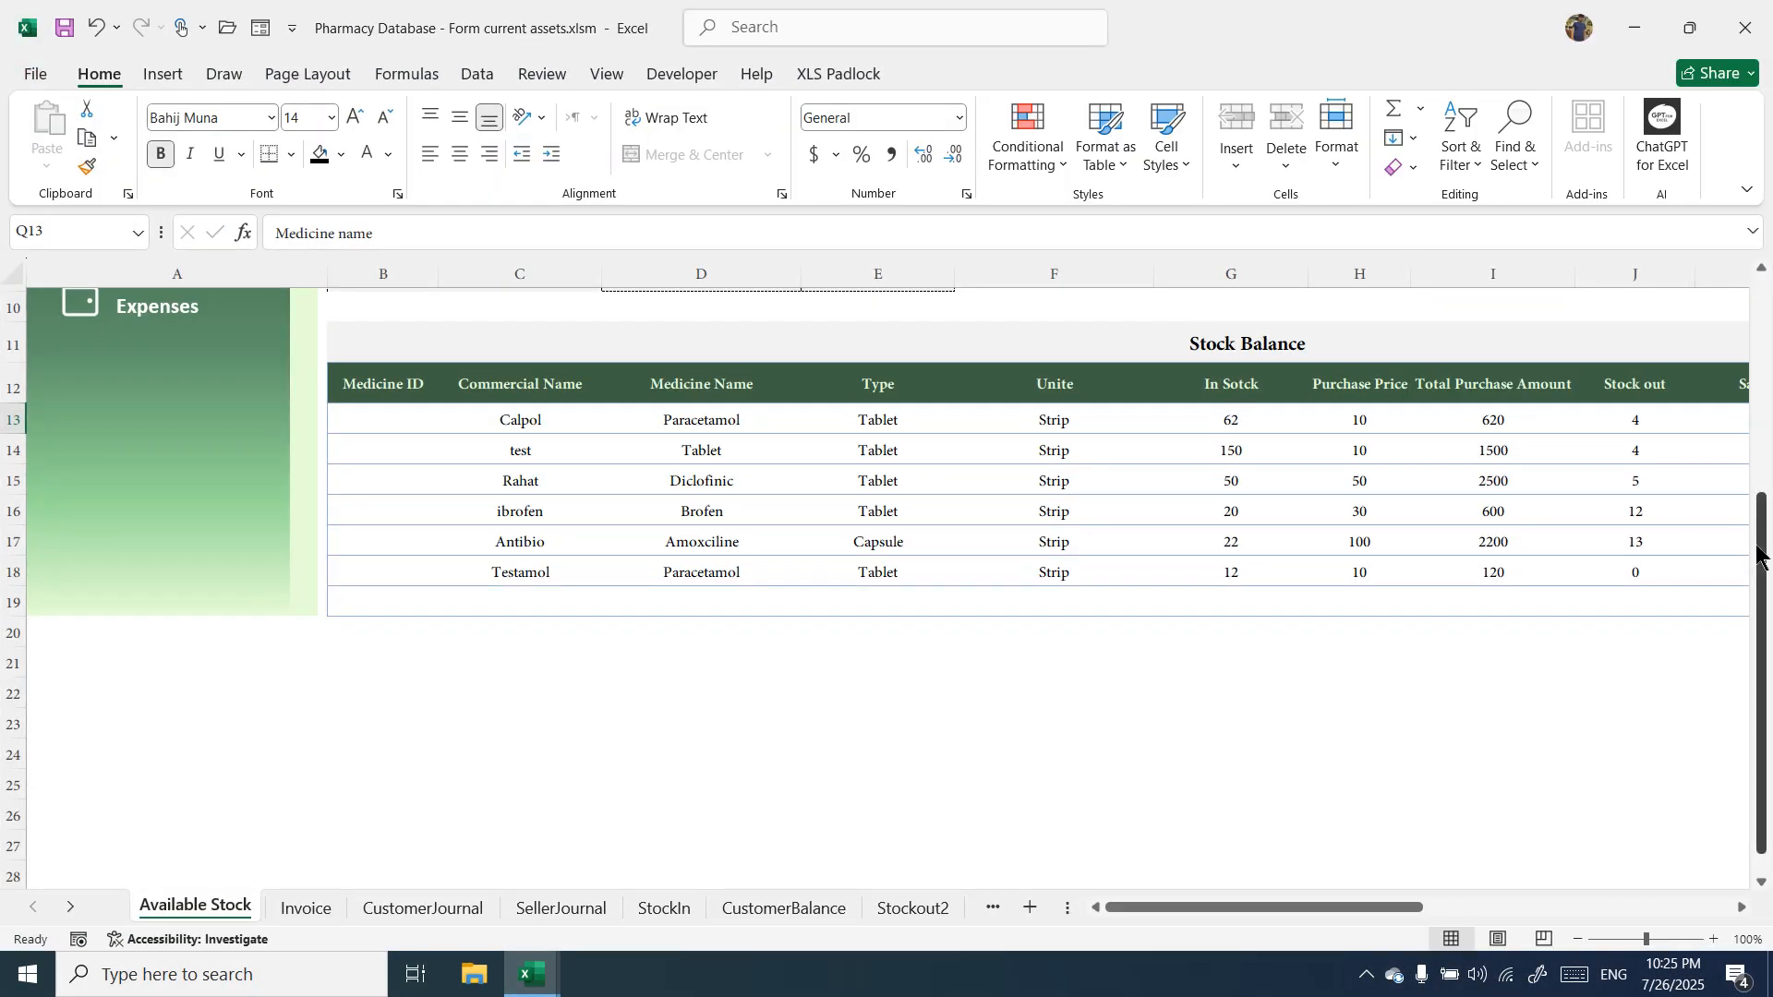
scroll(969, 453, up, 3)
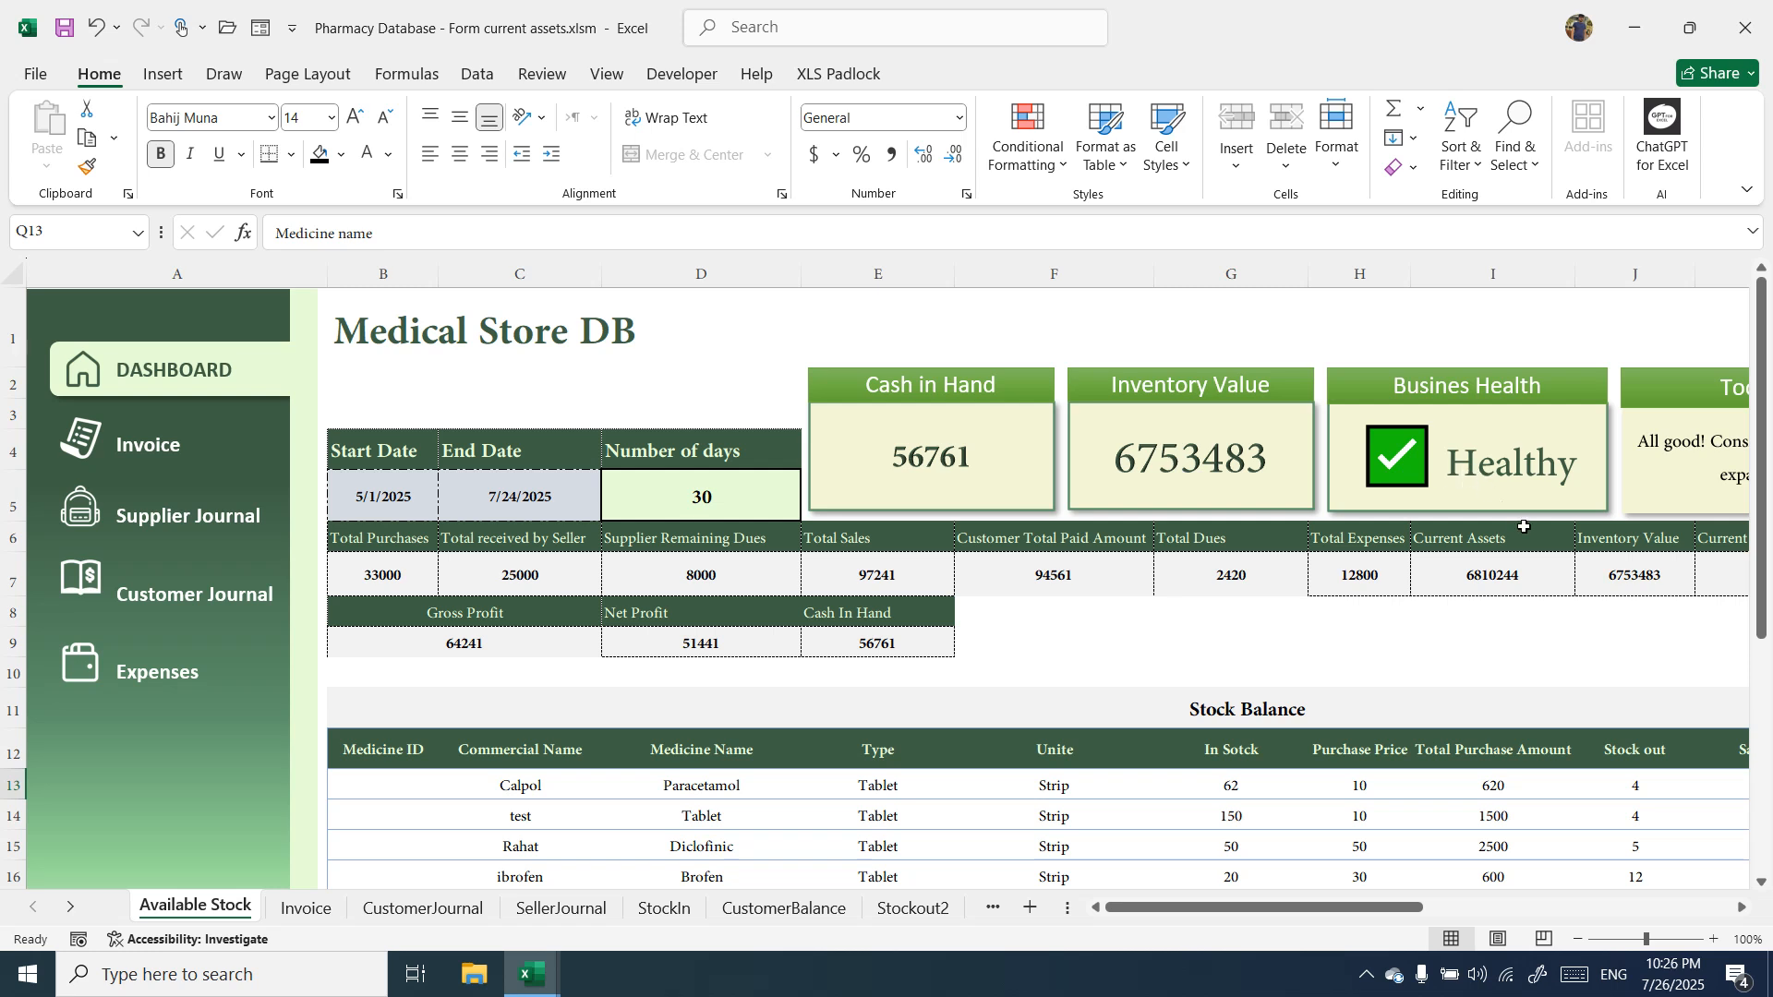
drag(1355, 908, 1419, 908)
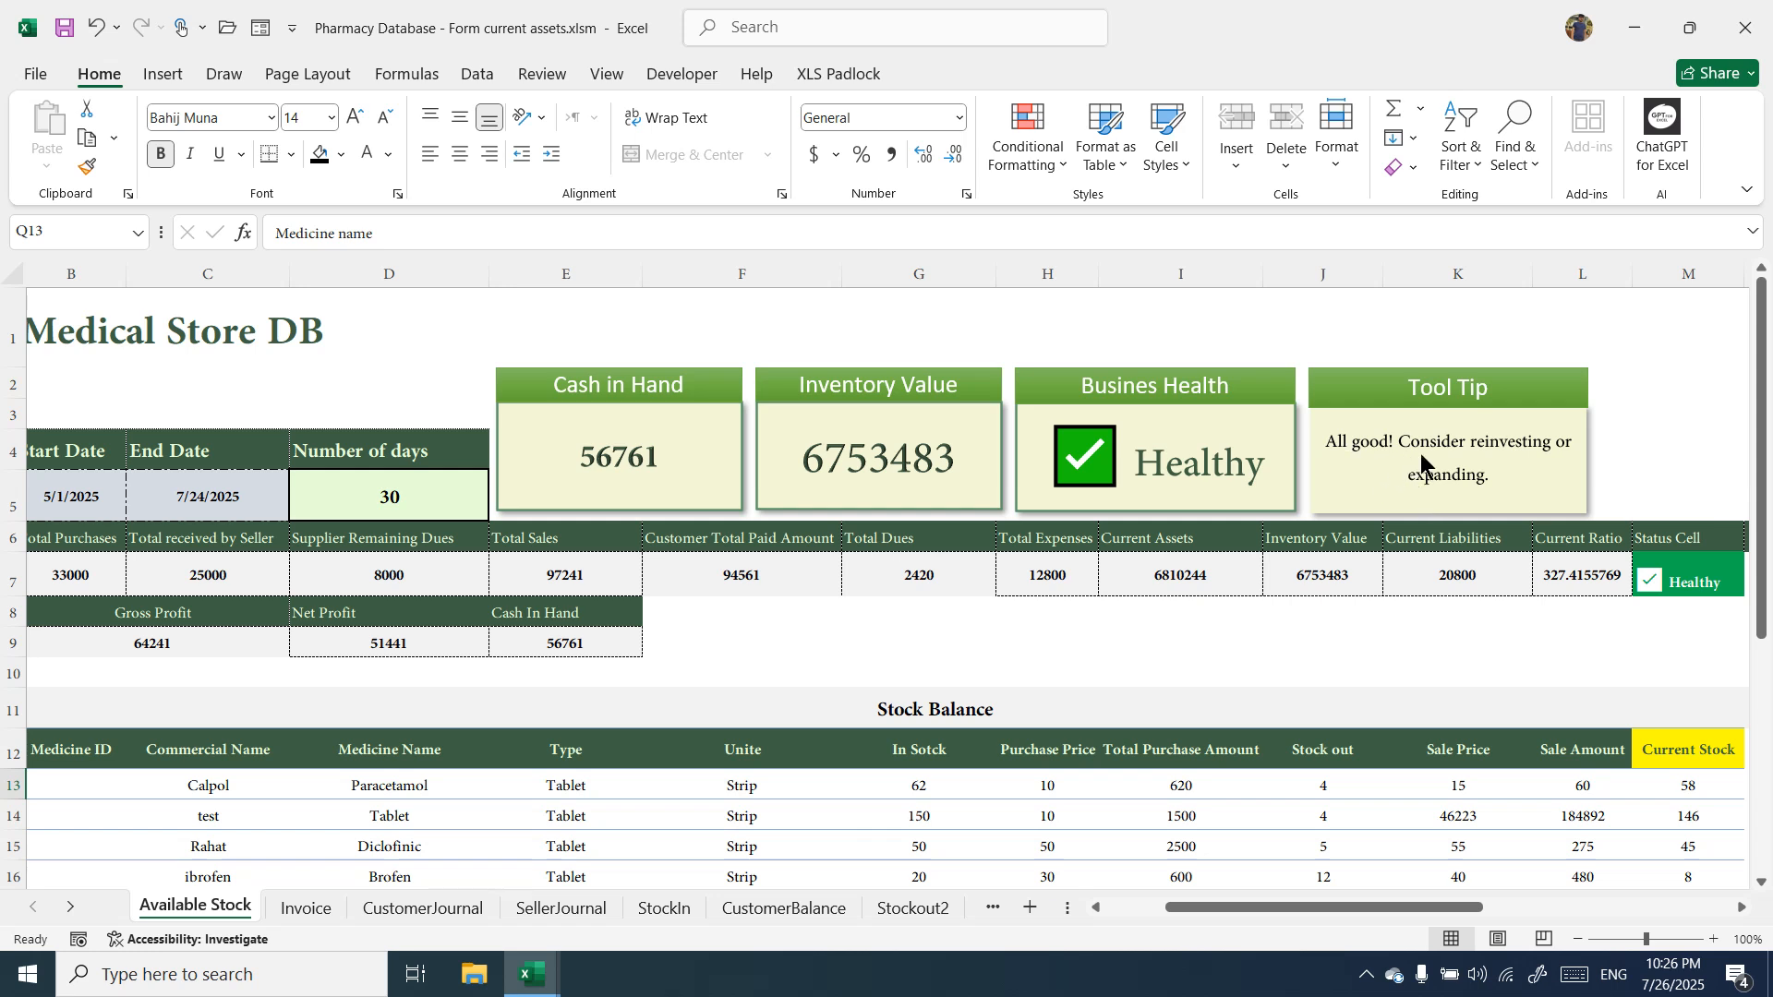
drag(1309, 910, 1505, 904)
scroll(597, 644, down, 2)
Test the Expiry Date Alert with 7 days in Q12, and set it back to 30.
click(1438, 569)
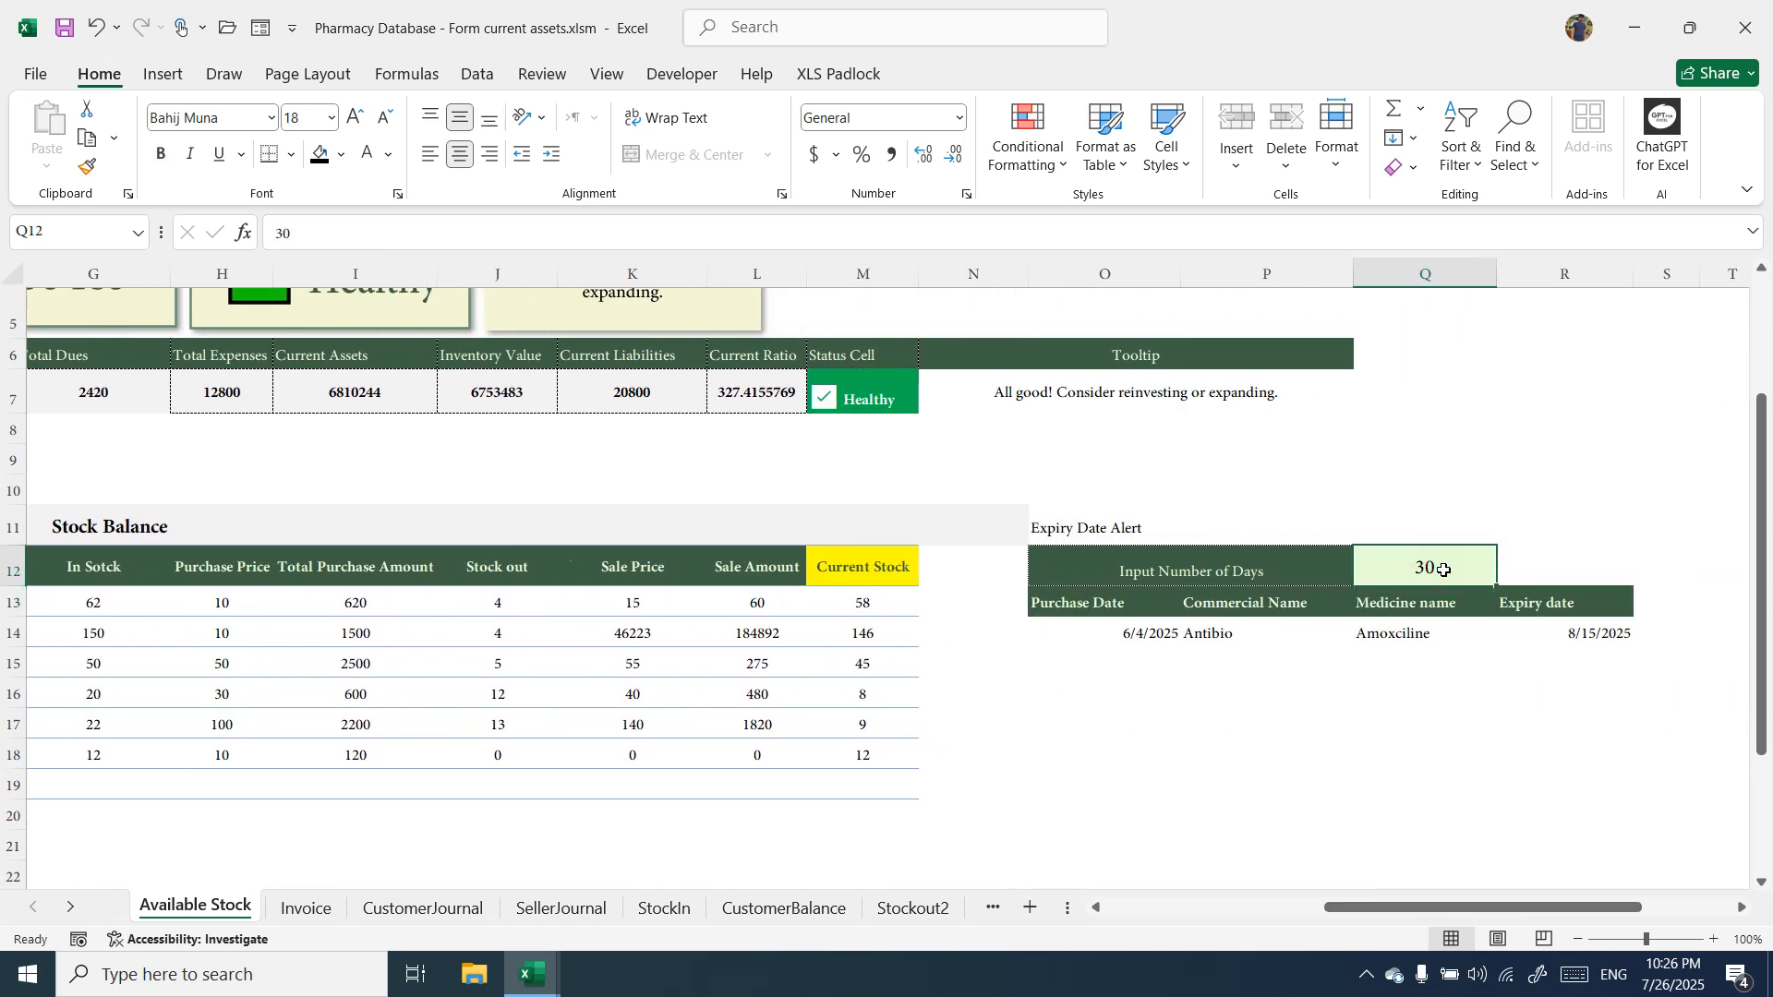
text(7)
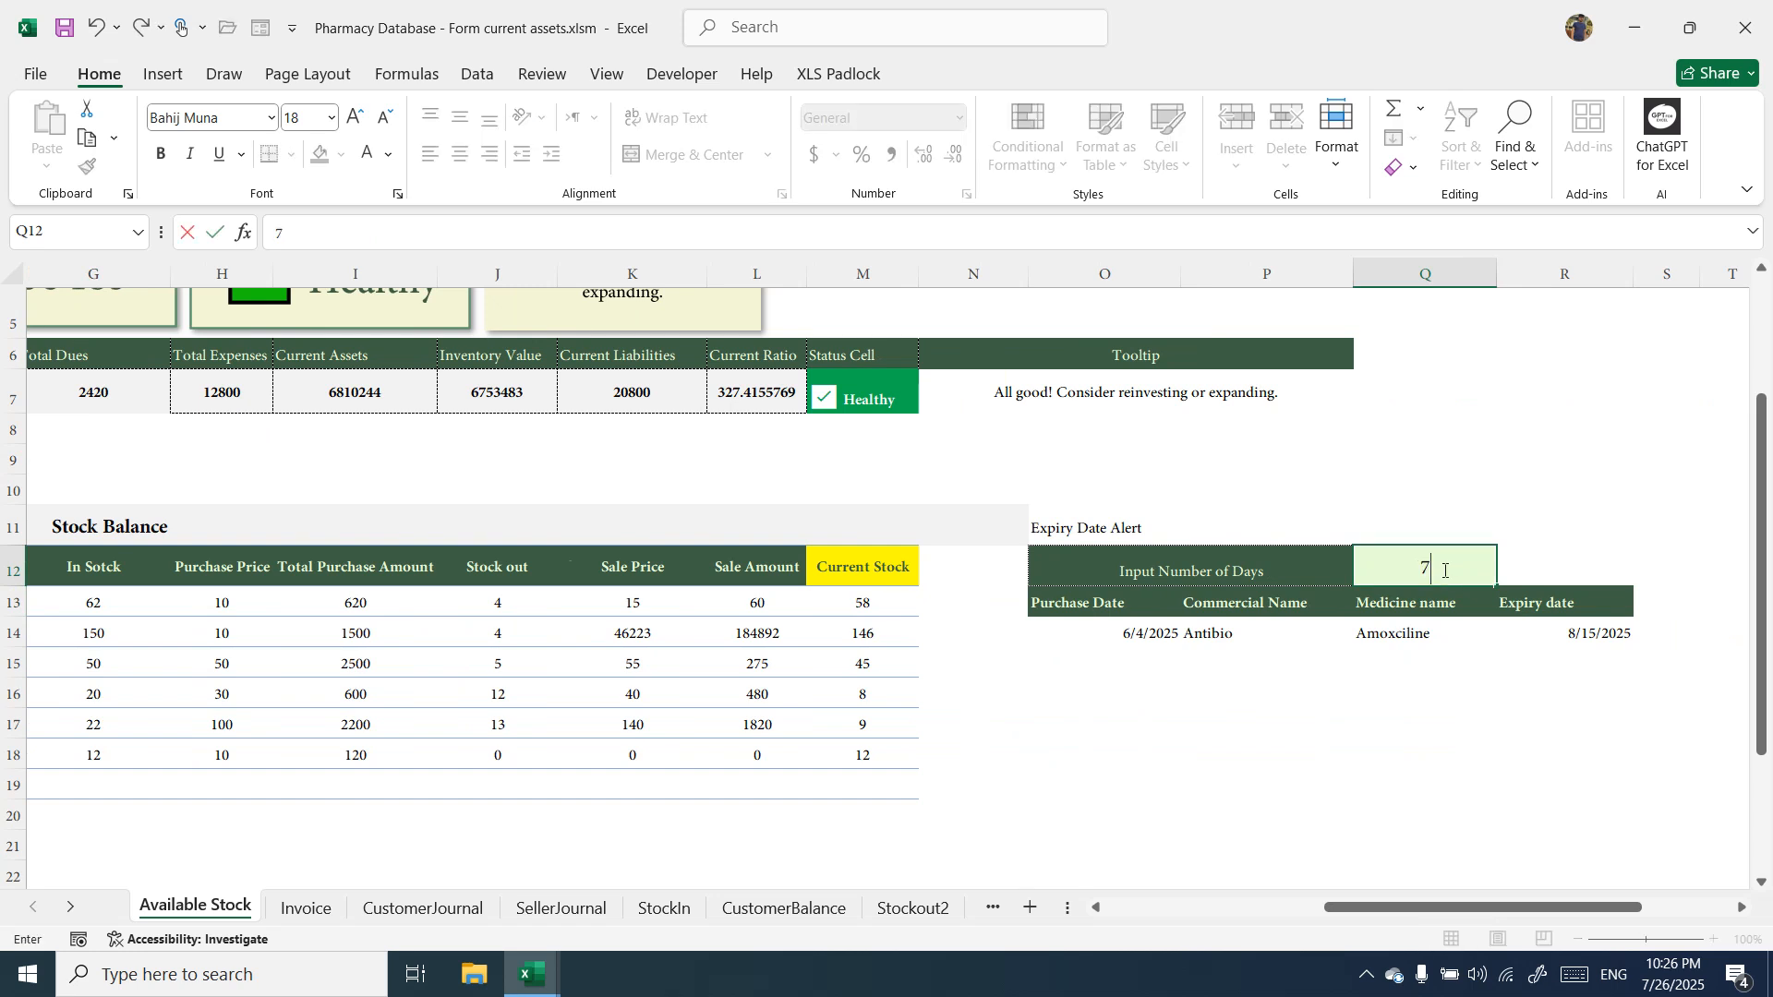
key(Return)
click(1444, 570)
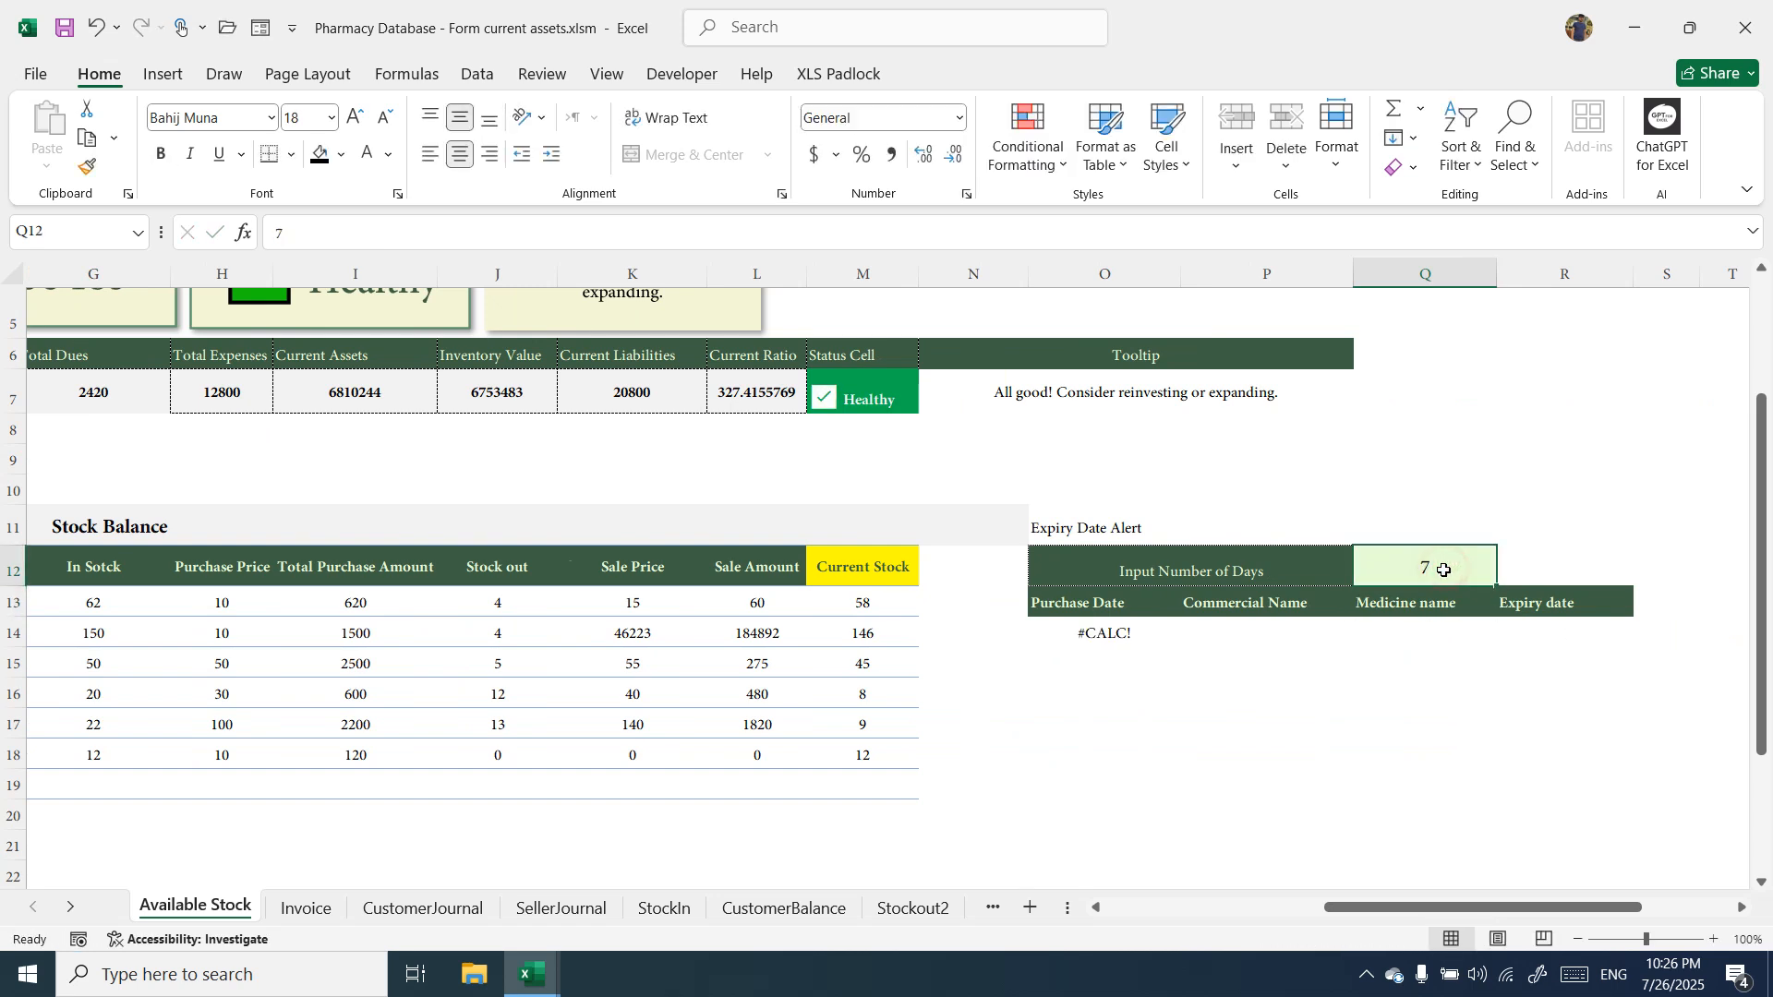
text(30)
key(Return)
click(1444, 569)
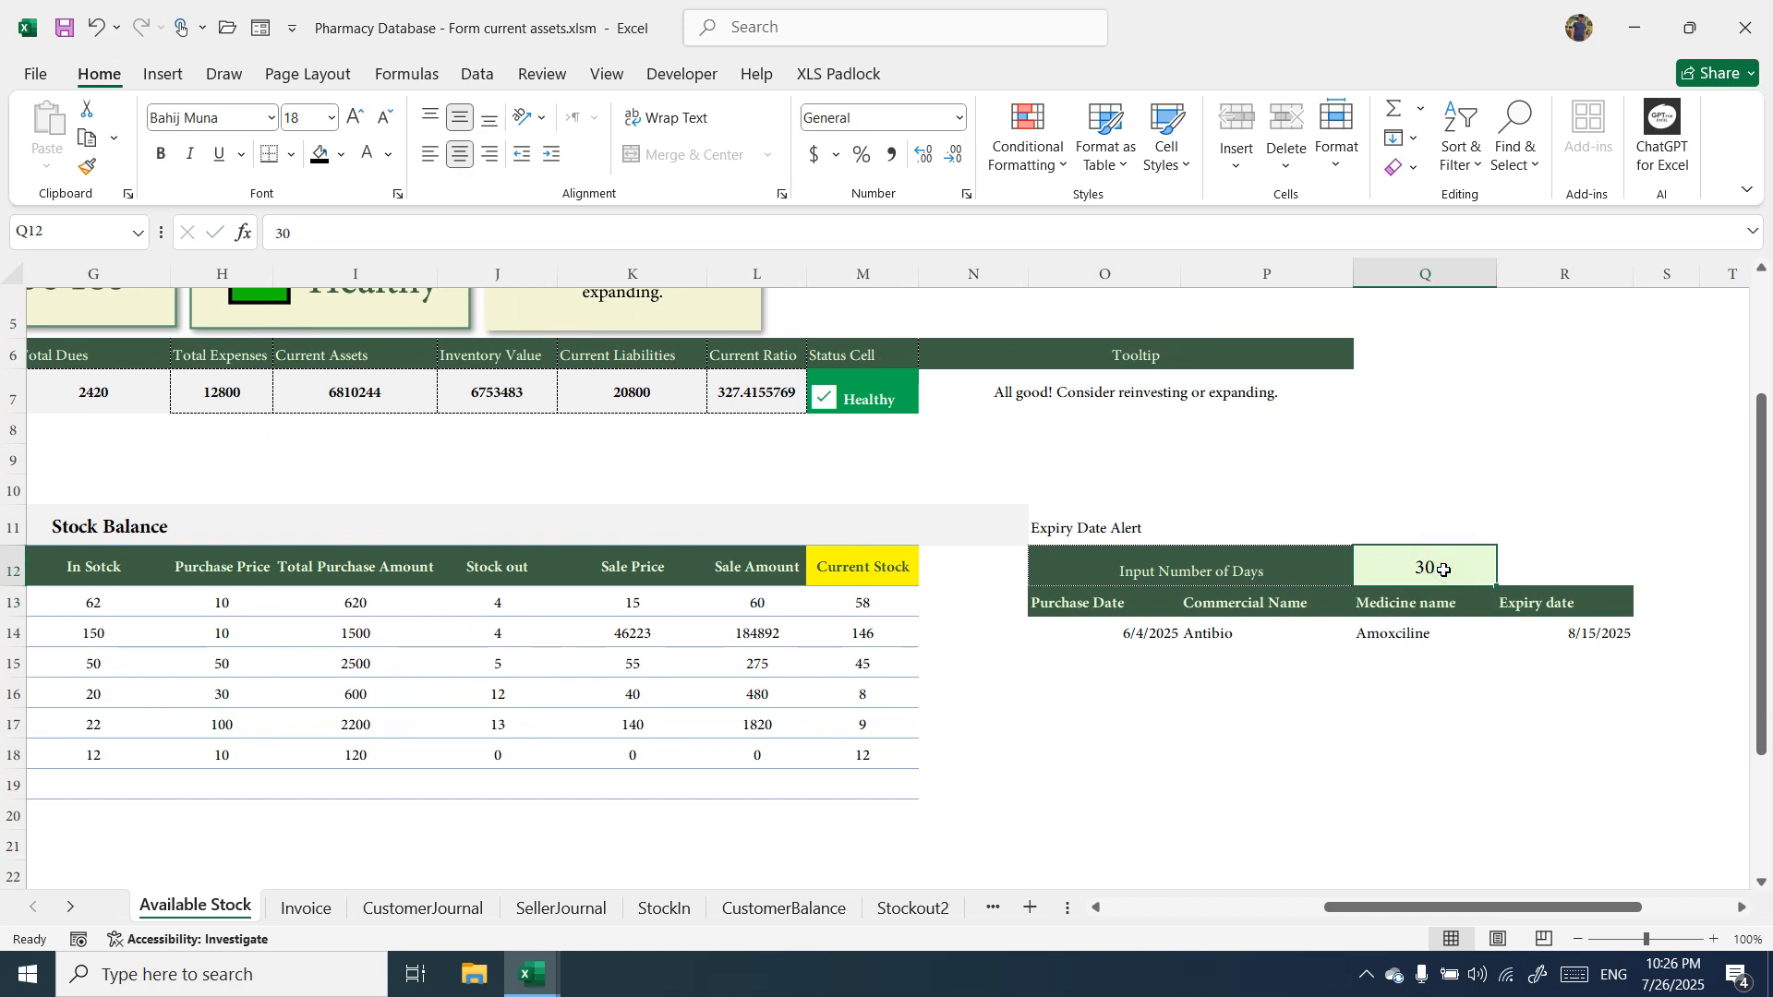
Set the dashboard's Number of days in D5 to 45.
drag(1353, 907, 1124, 912)
scroll(779, 625, up, 2)
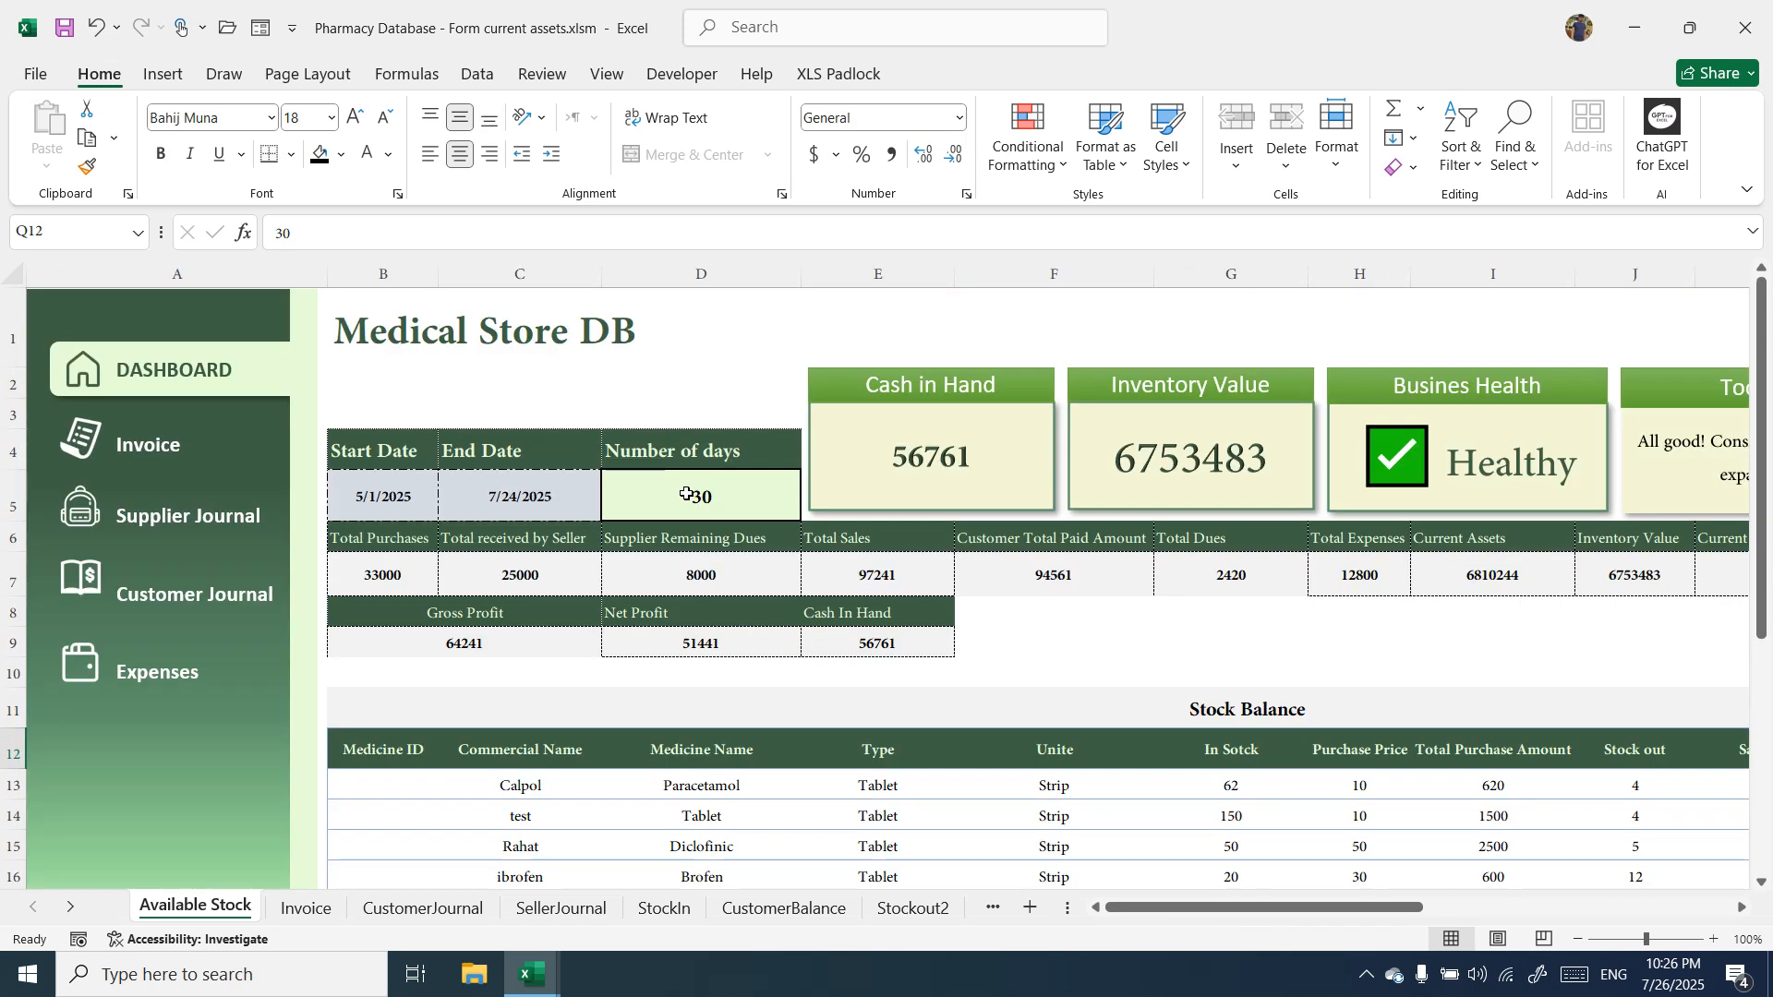
click(691, 498)
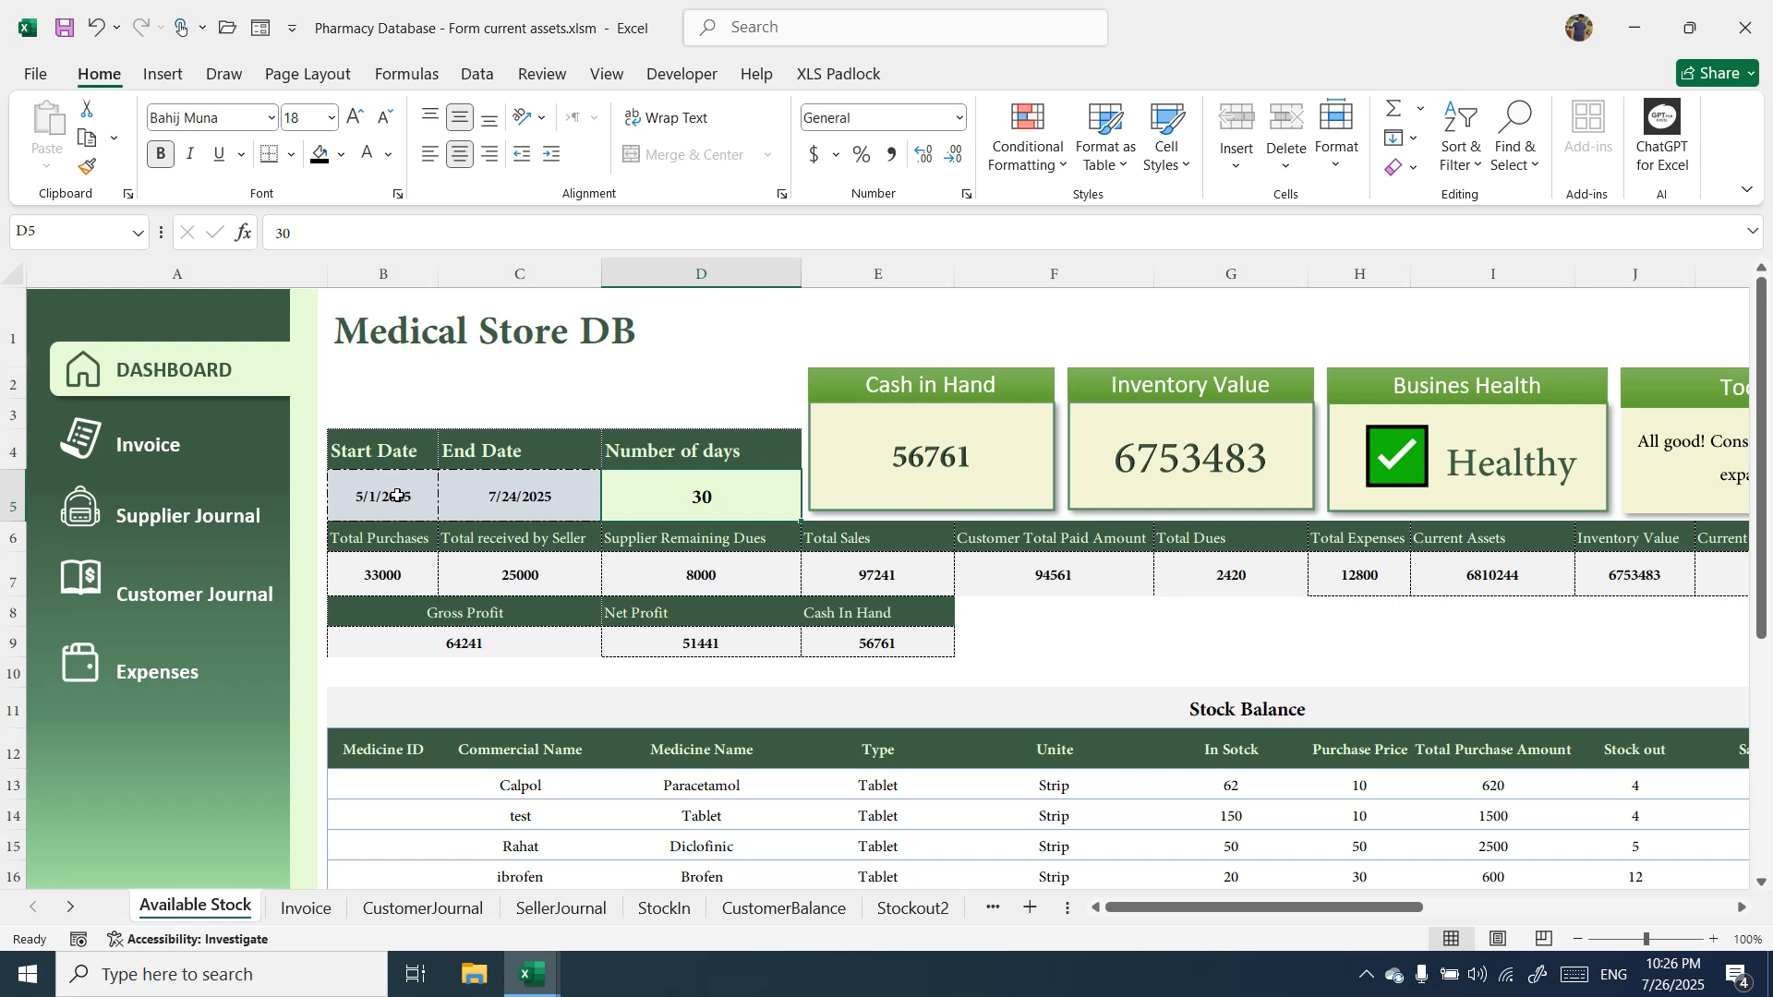
double_click(669, 492)
key(BackSpace)
key(BackSpace)
text(45)
key(Return)
Try 7 as the Number of days in D5, and undo the changes to the day count.
double_click(670, 492)
key(BackSpace)
key(BackSpace)
text(7)
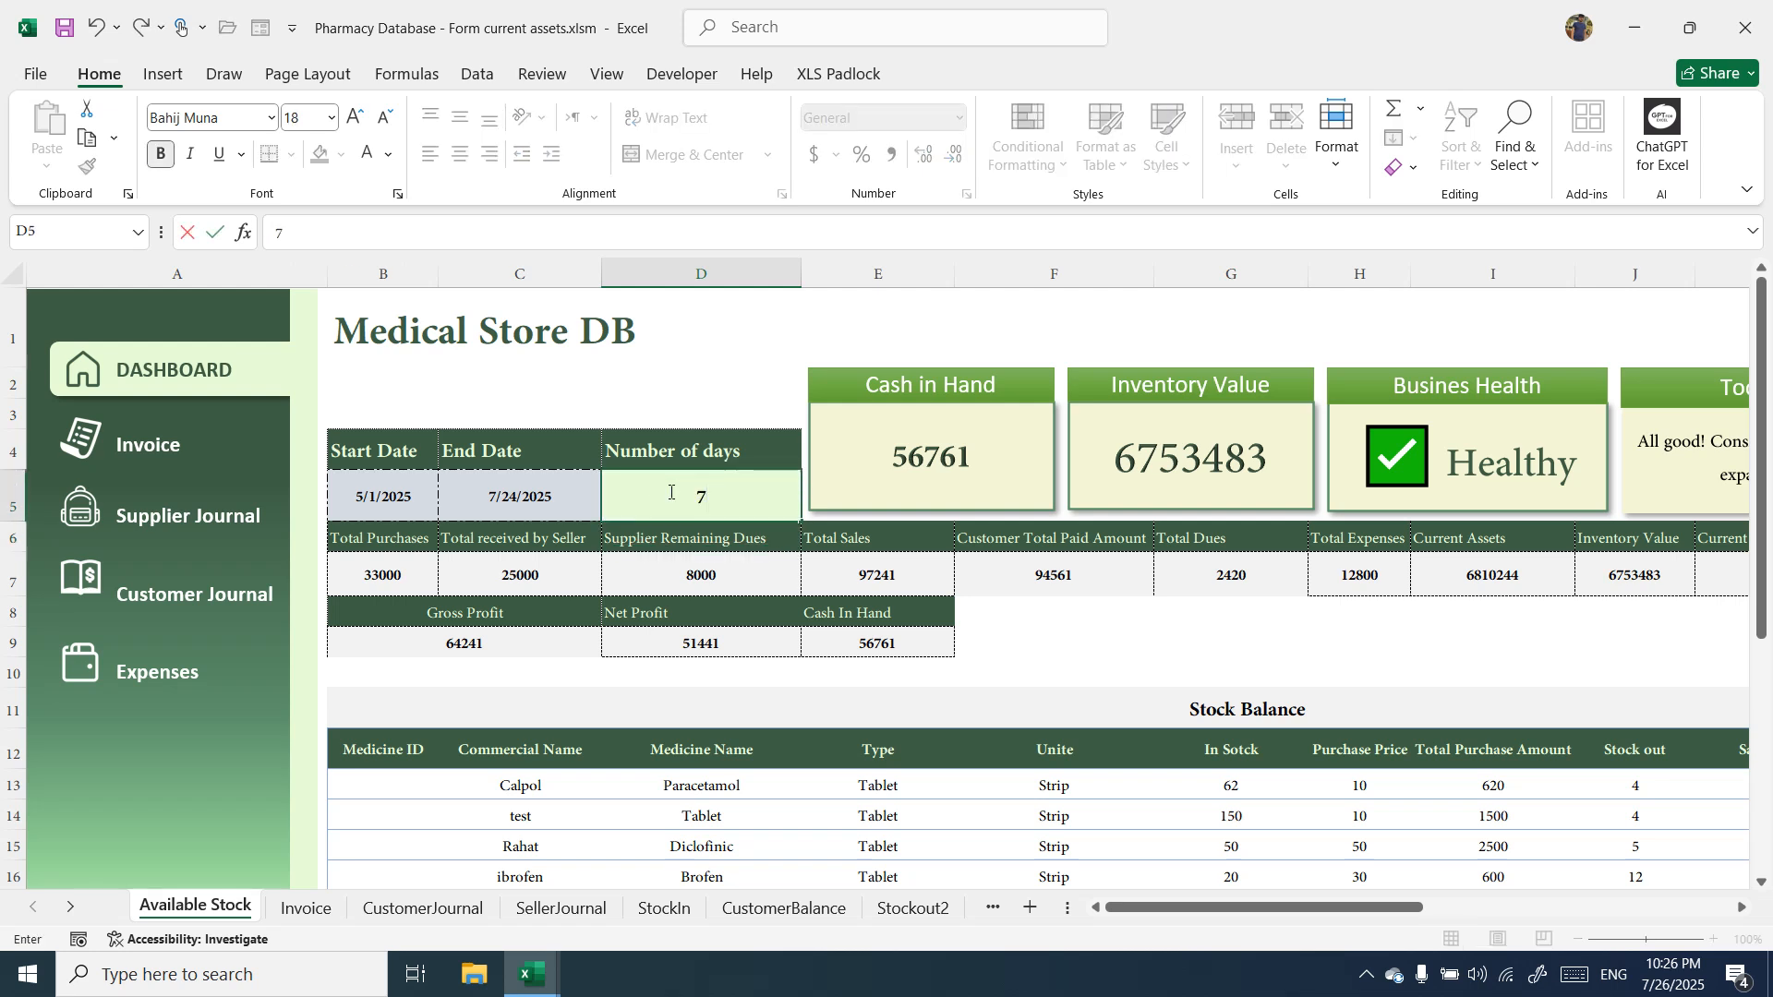
key(Return)
text(30)
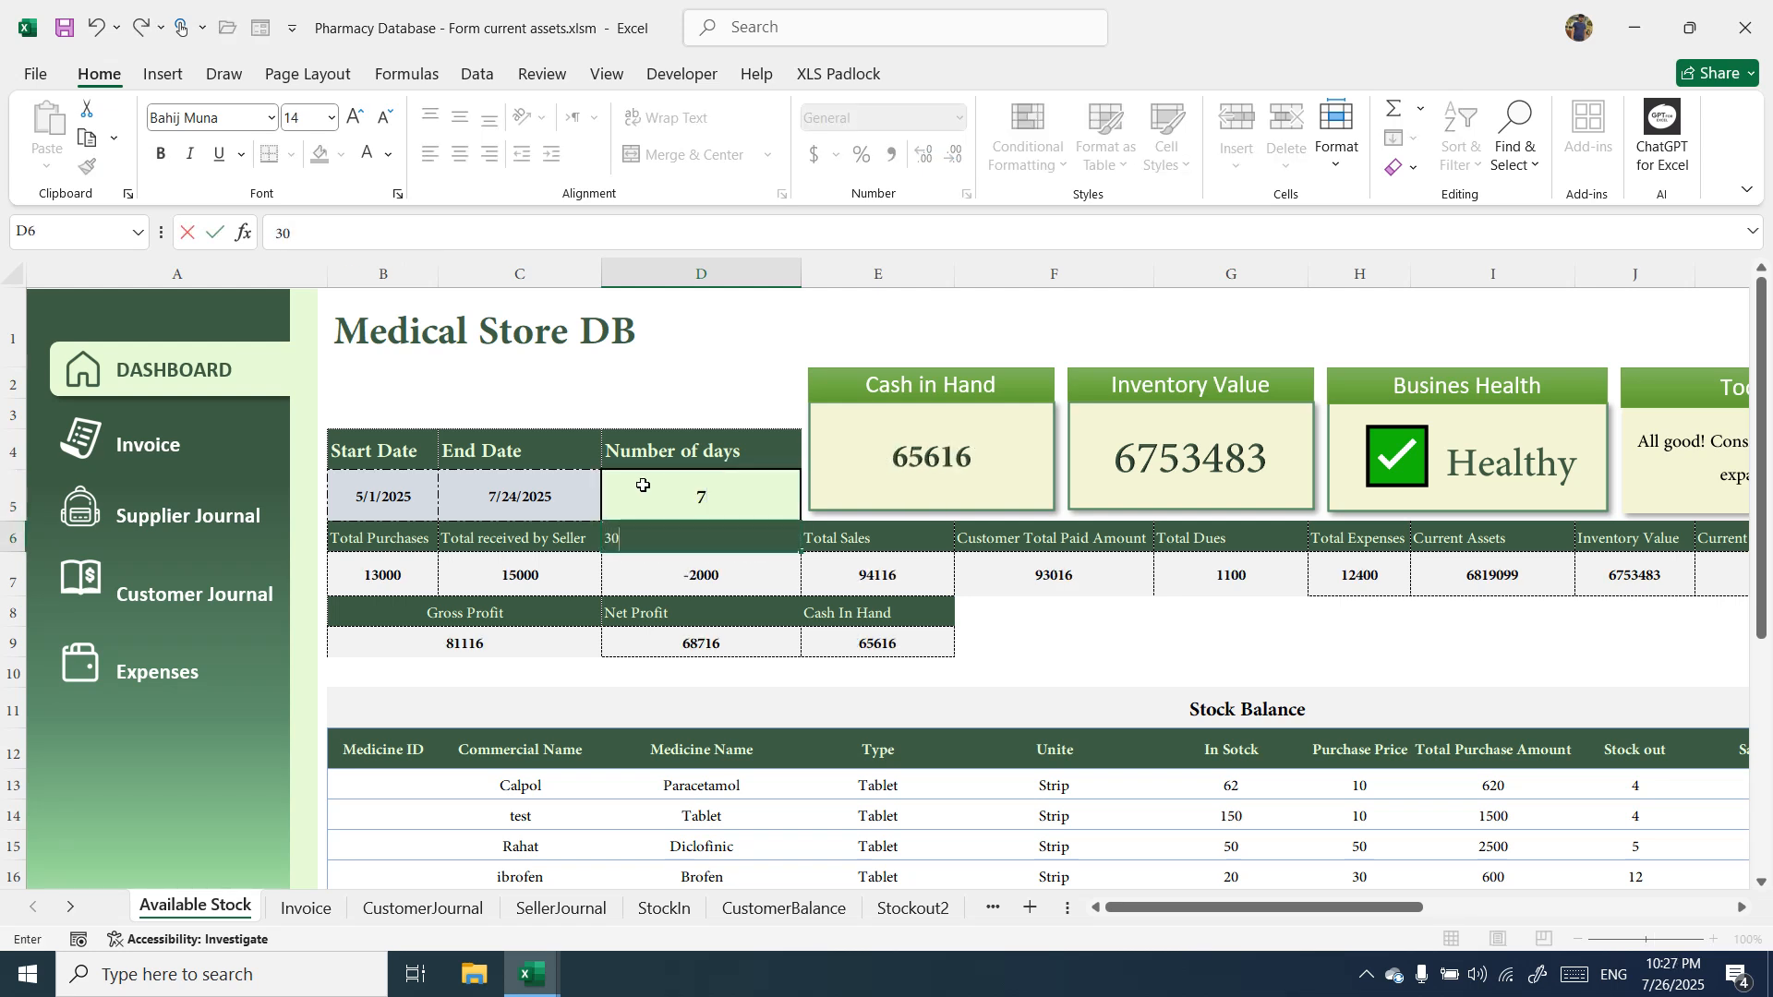
key(Escape)
key(ctrl+z)
key(ctrl+z)
Look through the pharmacy workbook's Invoice, Supplier Journal, Customer Journal and Expenses sheets.
click(172, 446)
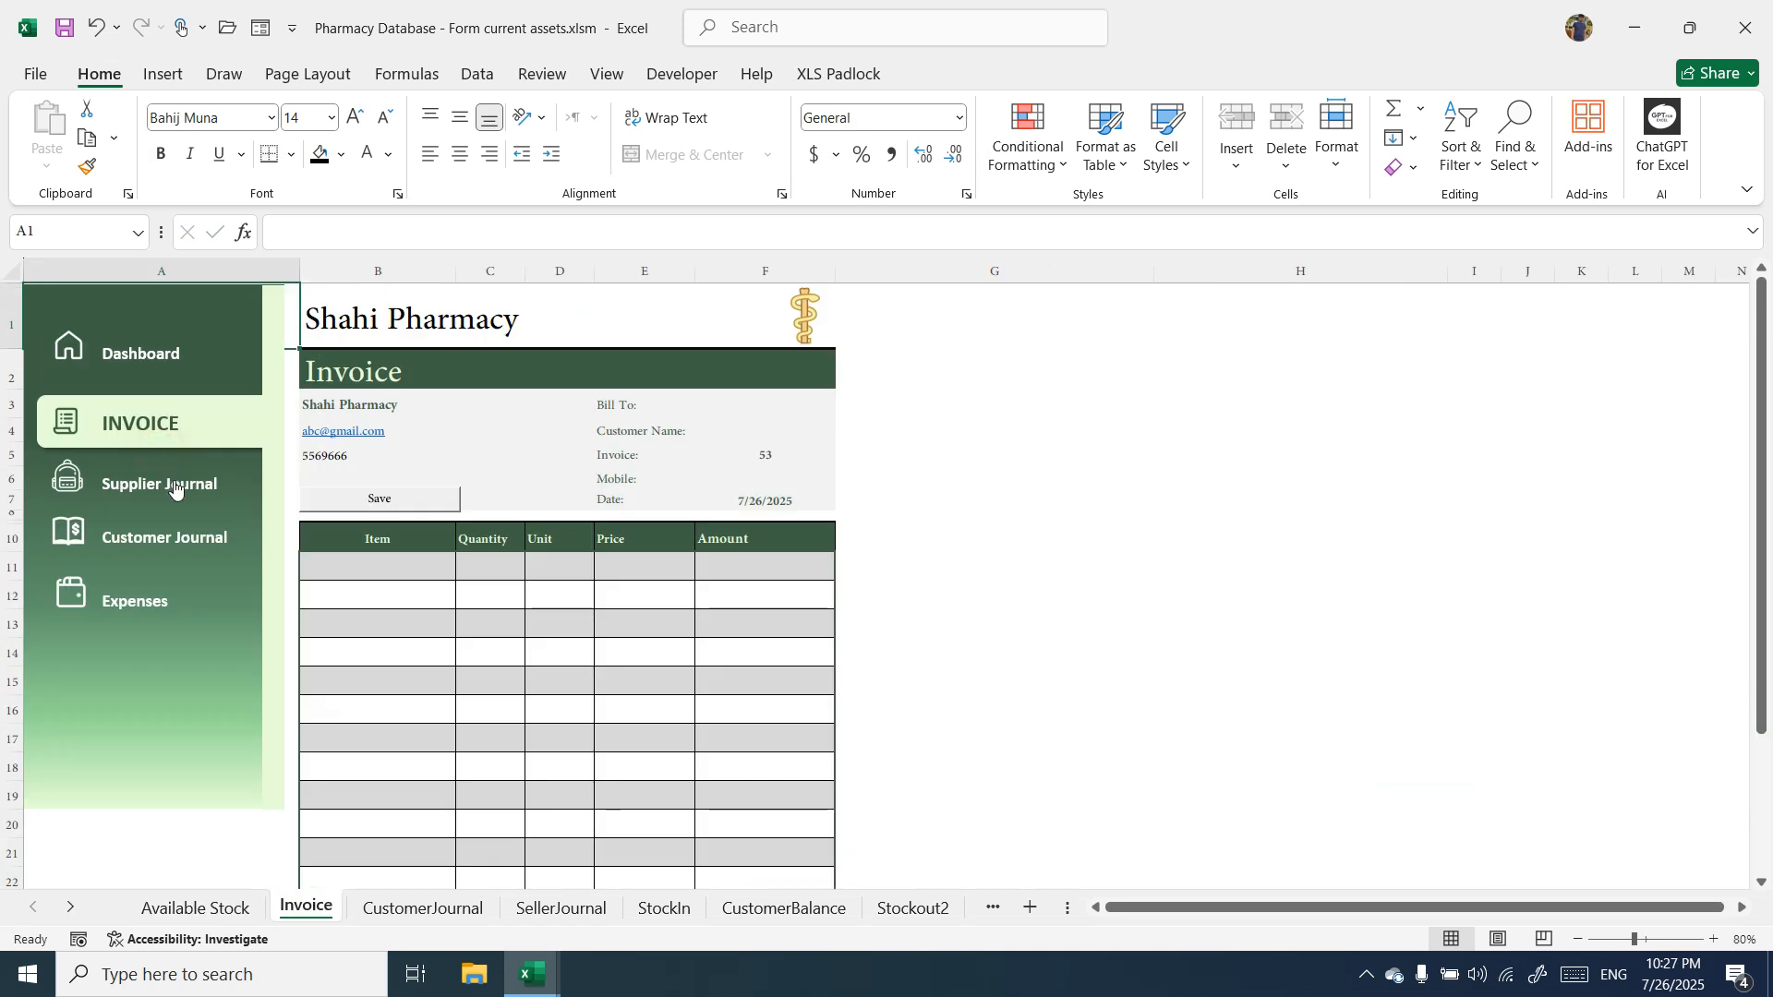
click(172, 494)
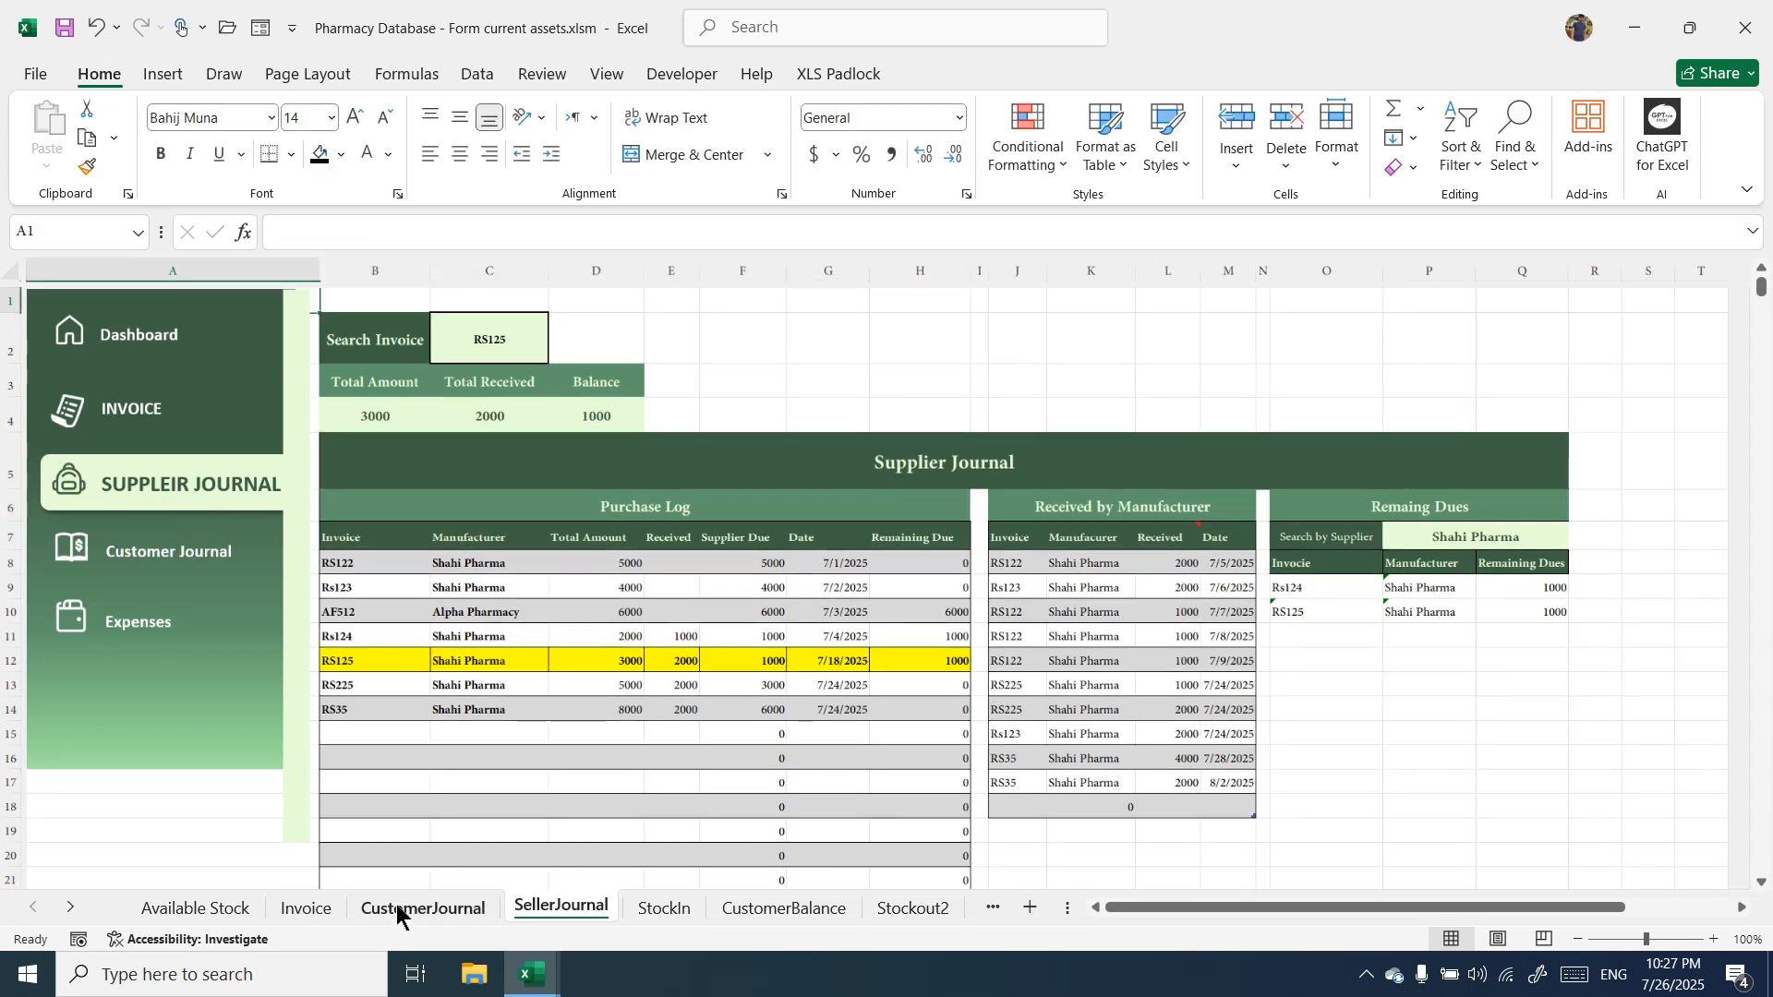
click(425, 911)
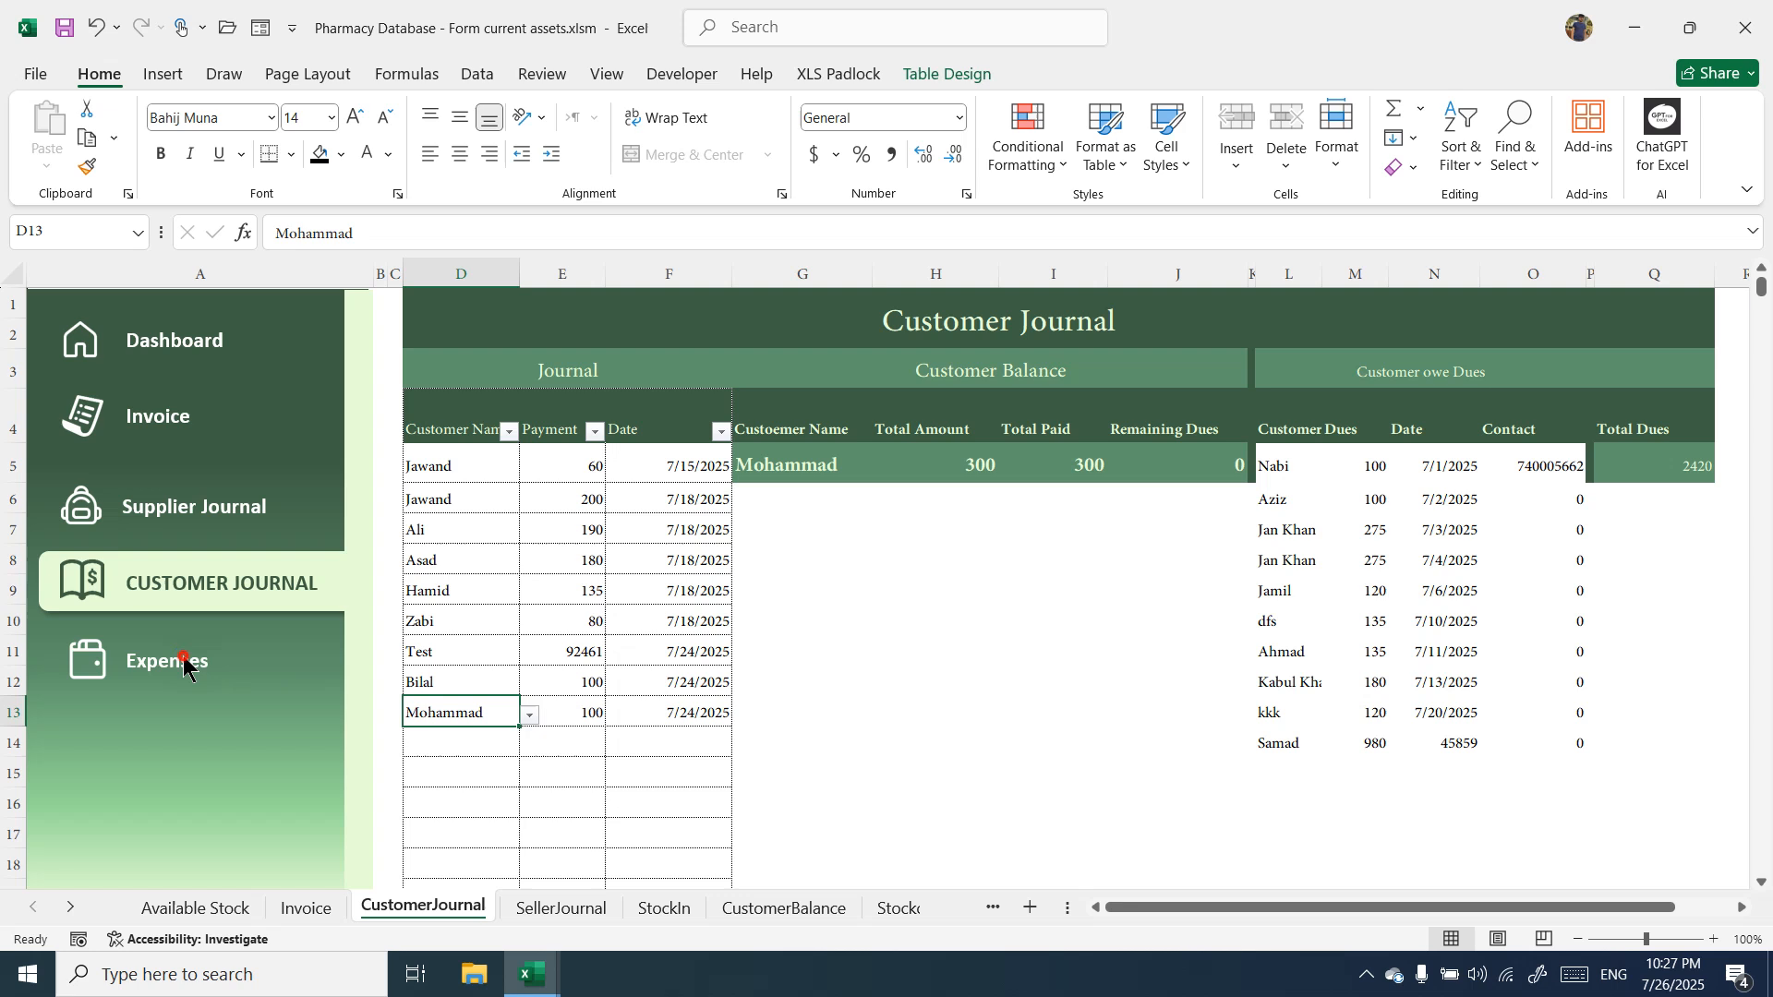
click(185, 661)
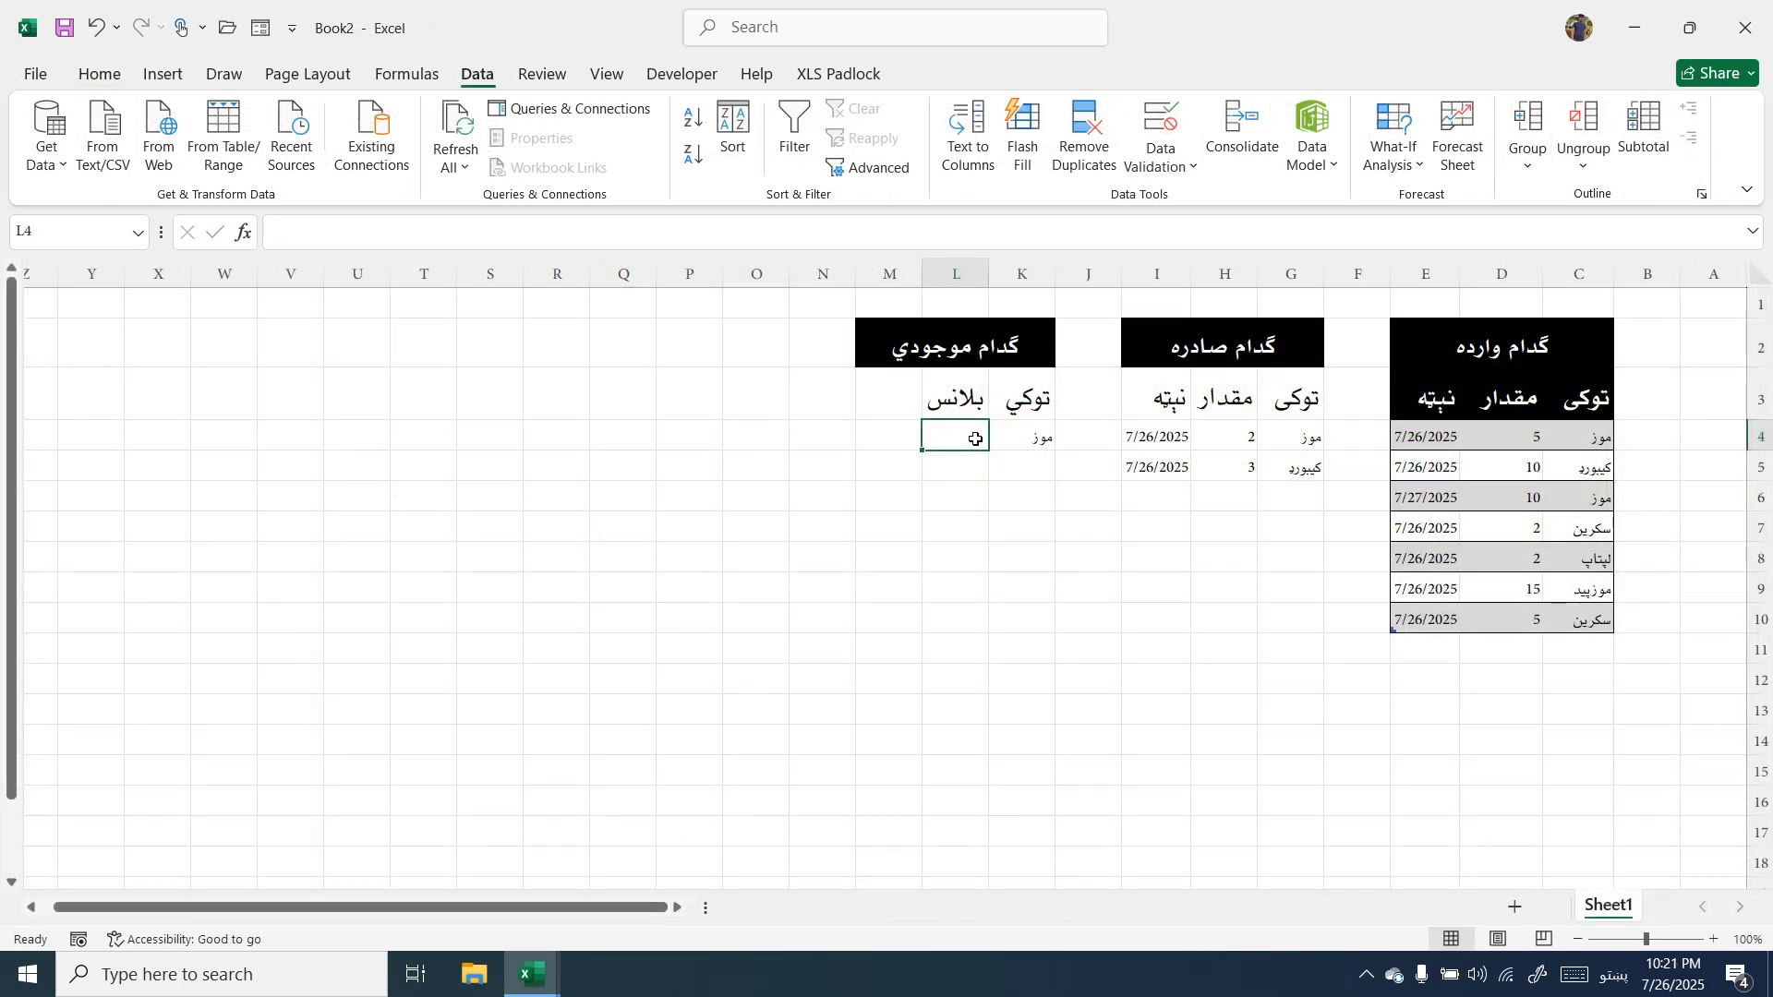
Widen column L, and add a row 6 entry to the outgoing table with item موز, quantity 1 and date 7/26/2025.
drag(913, 280, 859, 282)
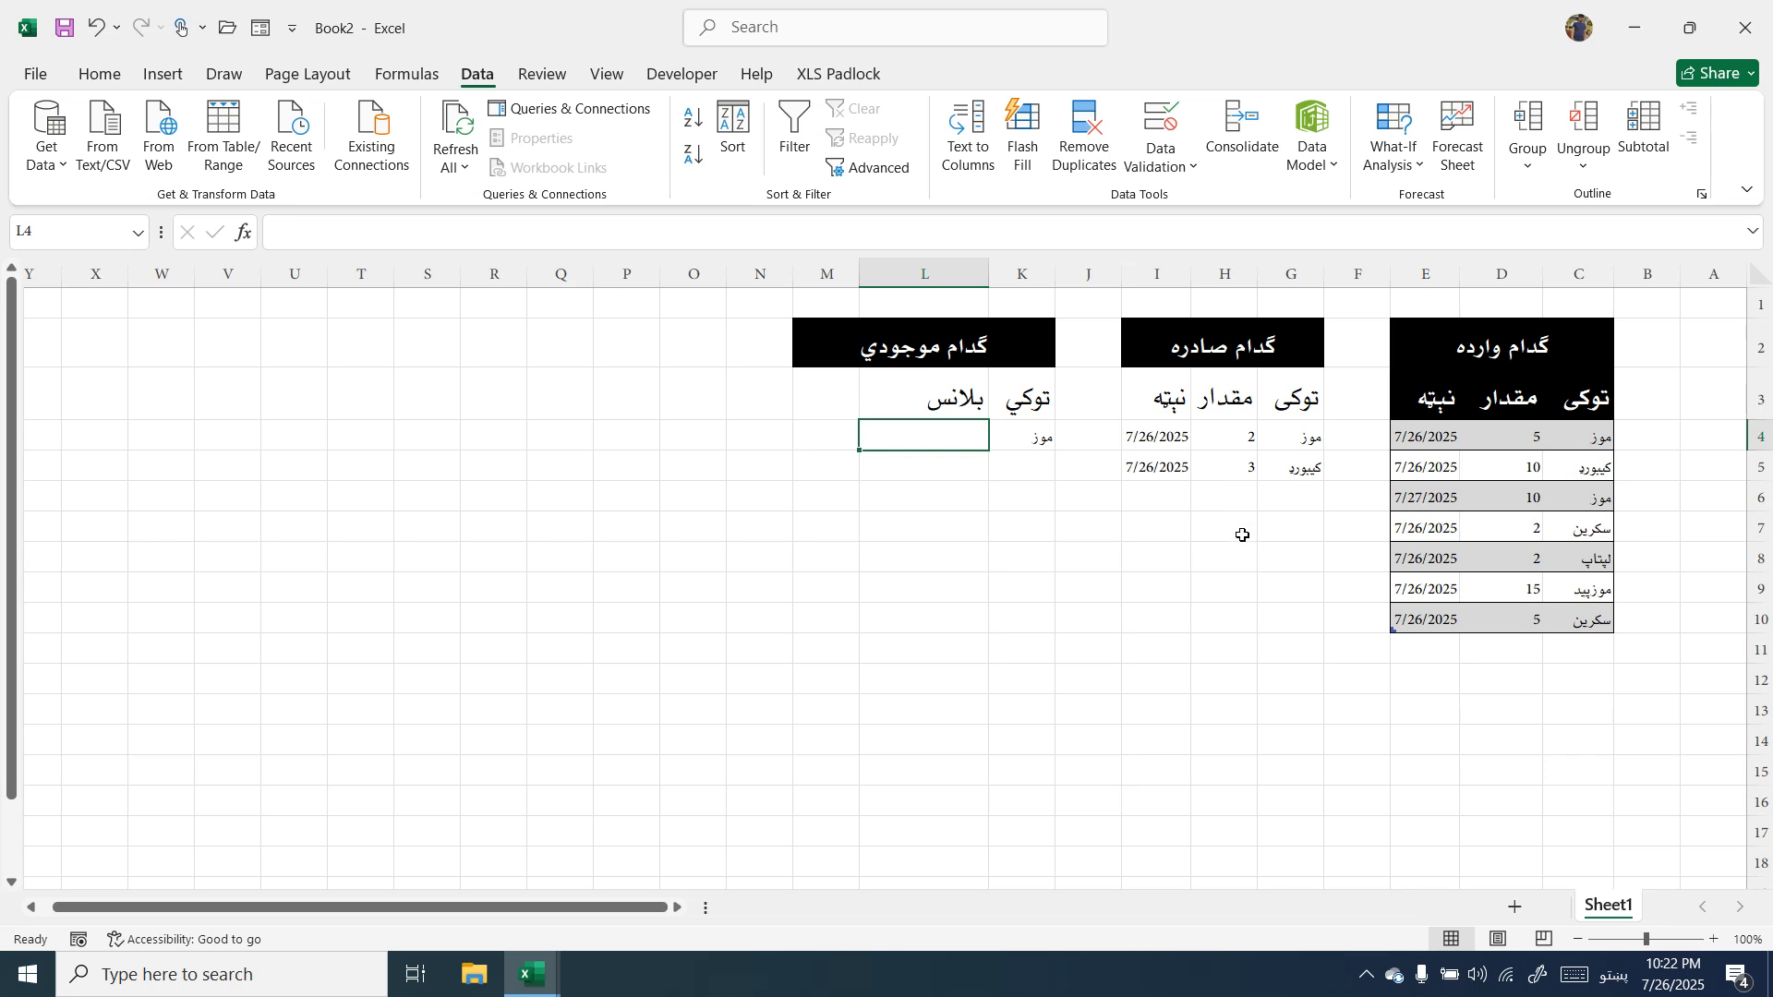
click(1273, 498)
click(1247, 499)
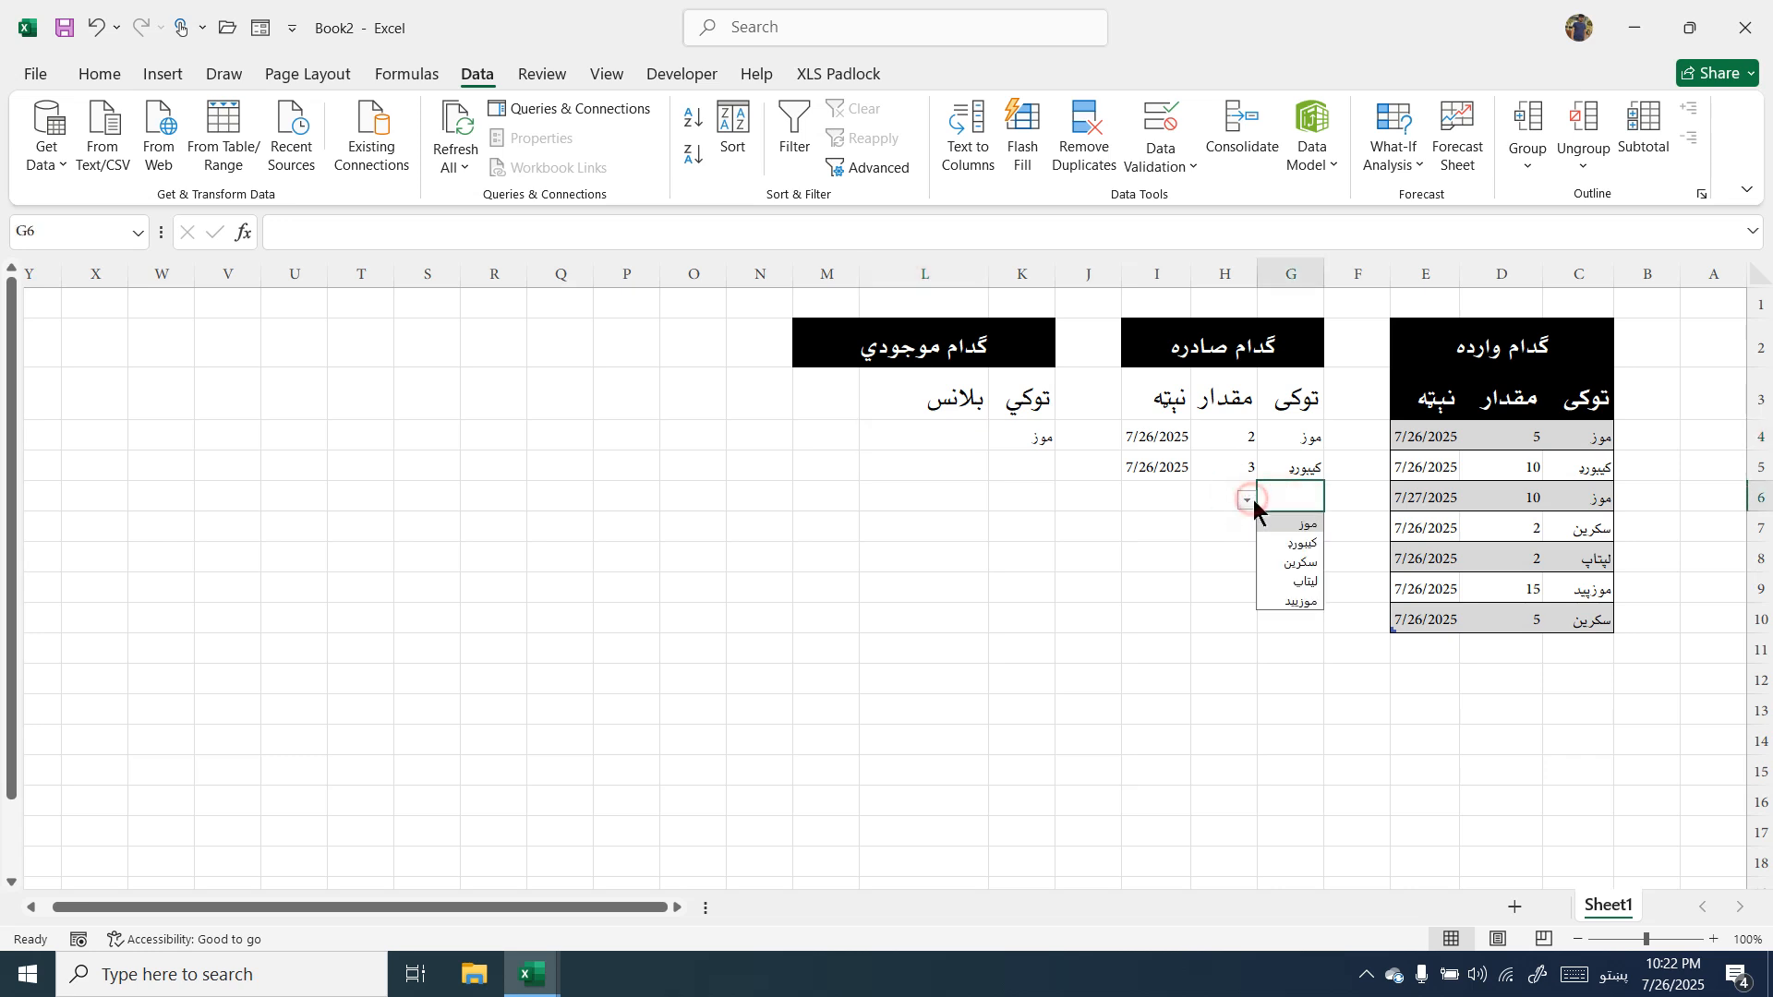
click(1285, 524)
click(1229, 502)
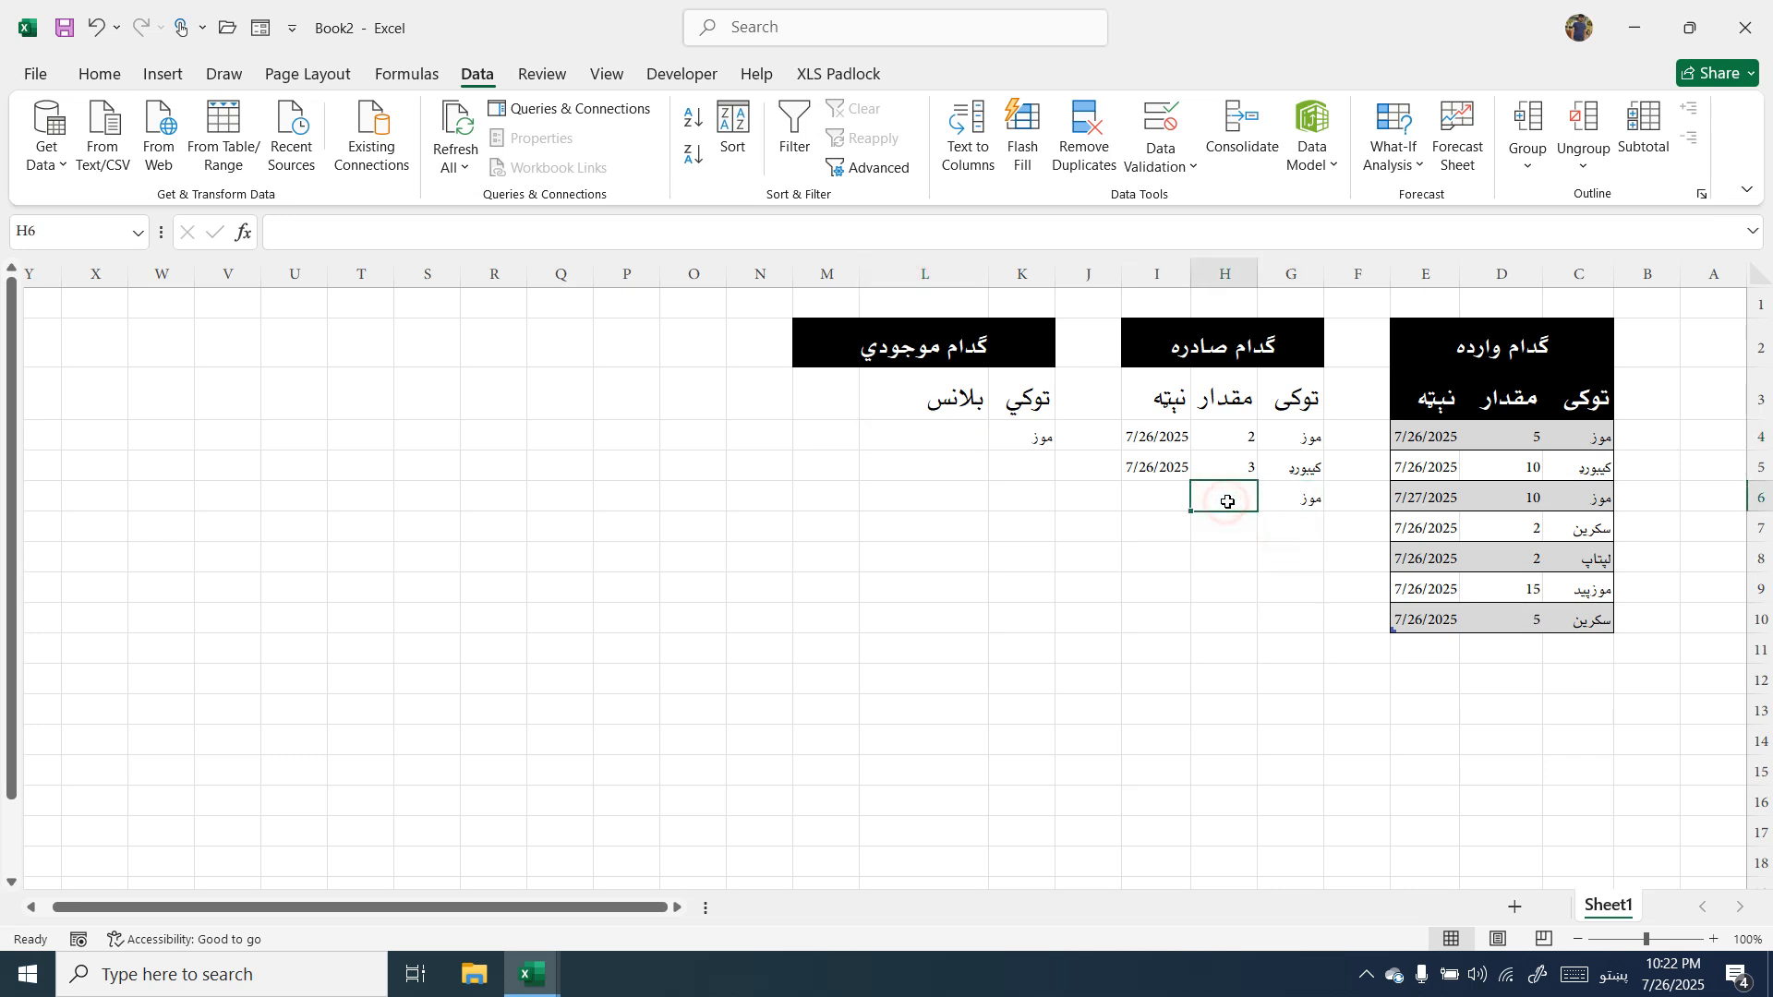
text(1)
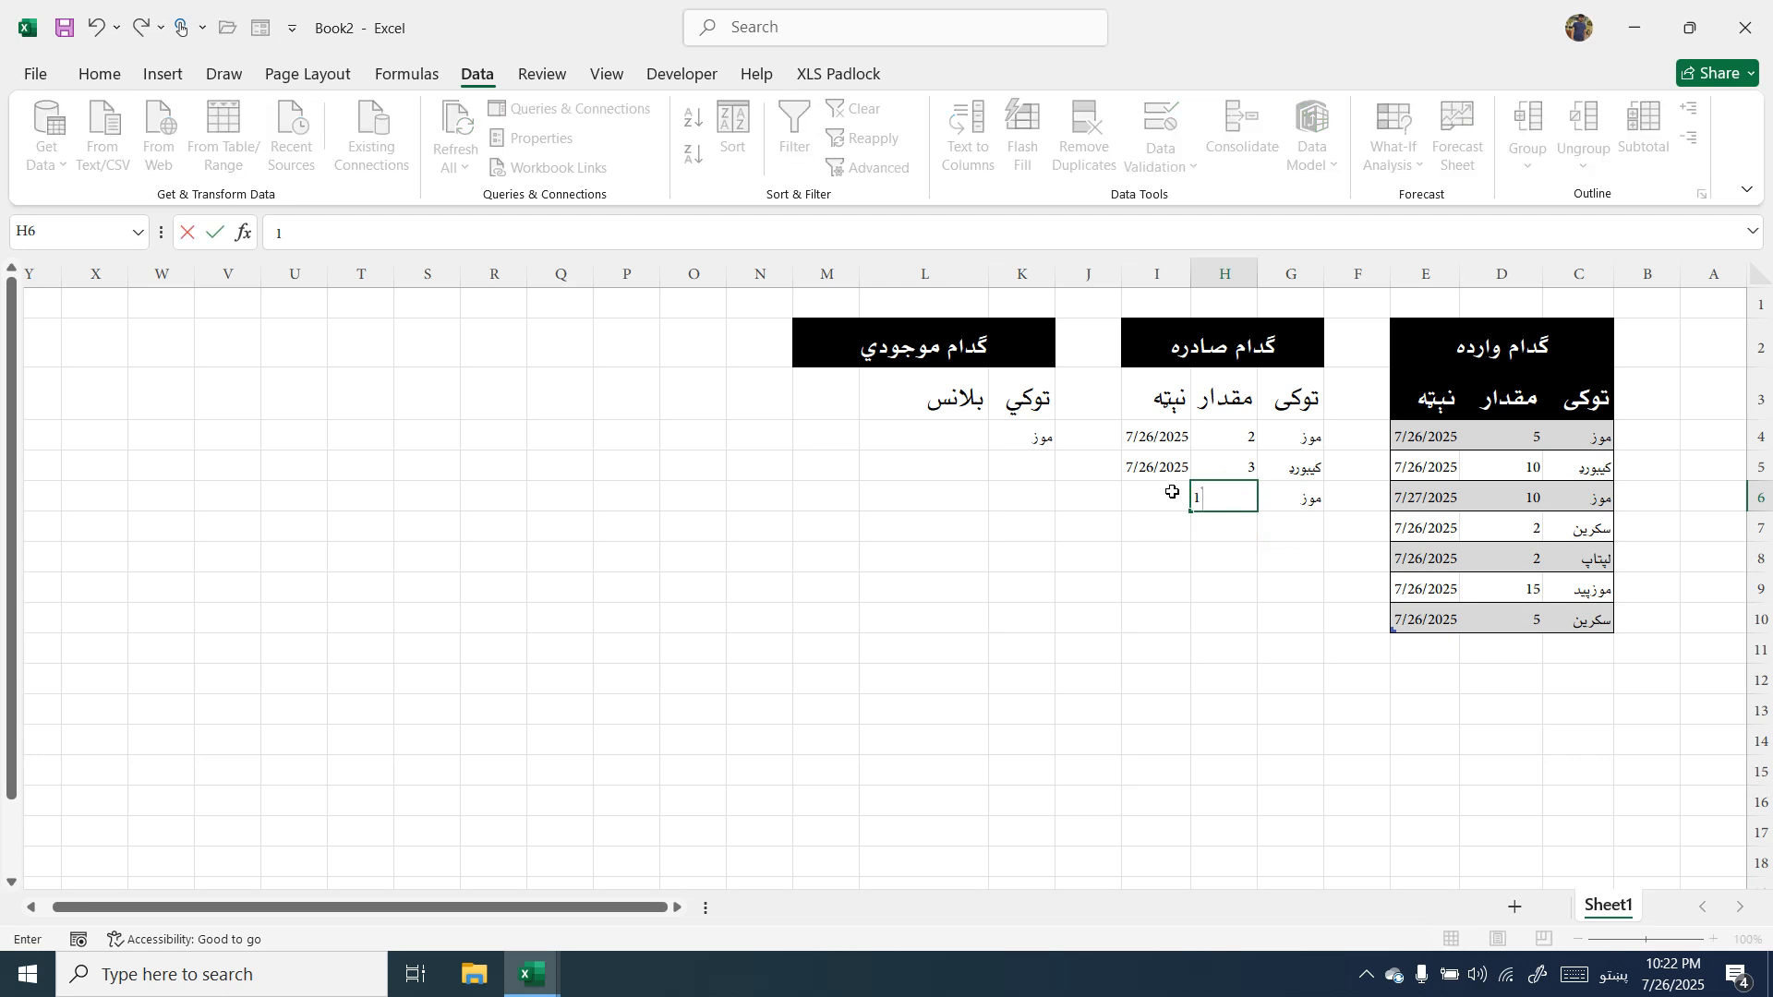
click(1144, 500)
key(ctrl+semicolon)
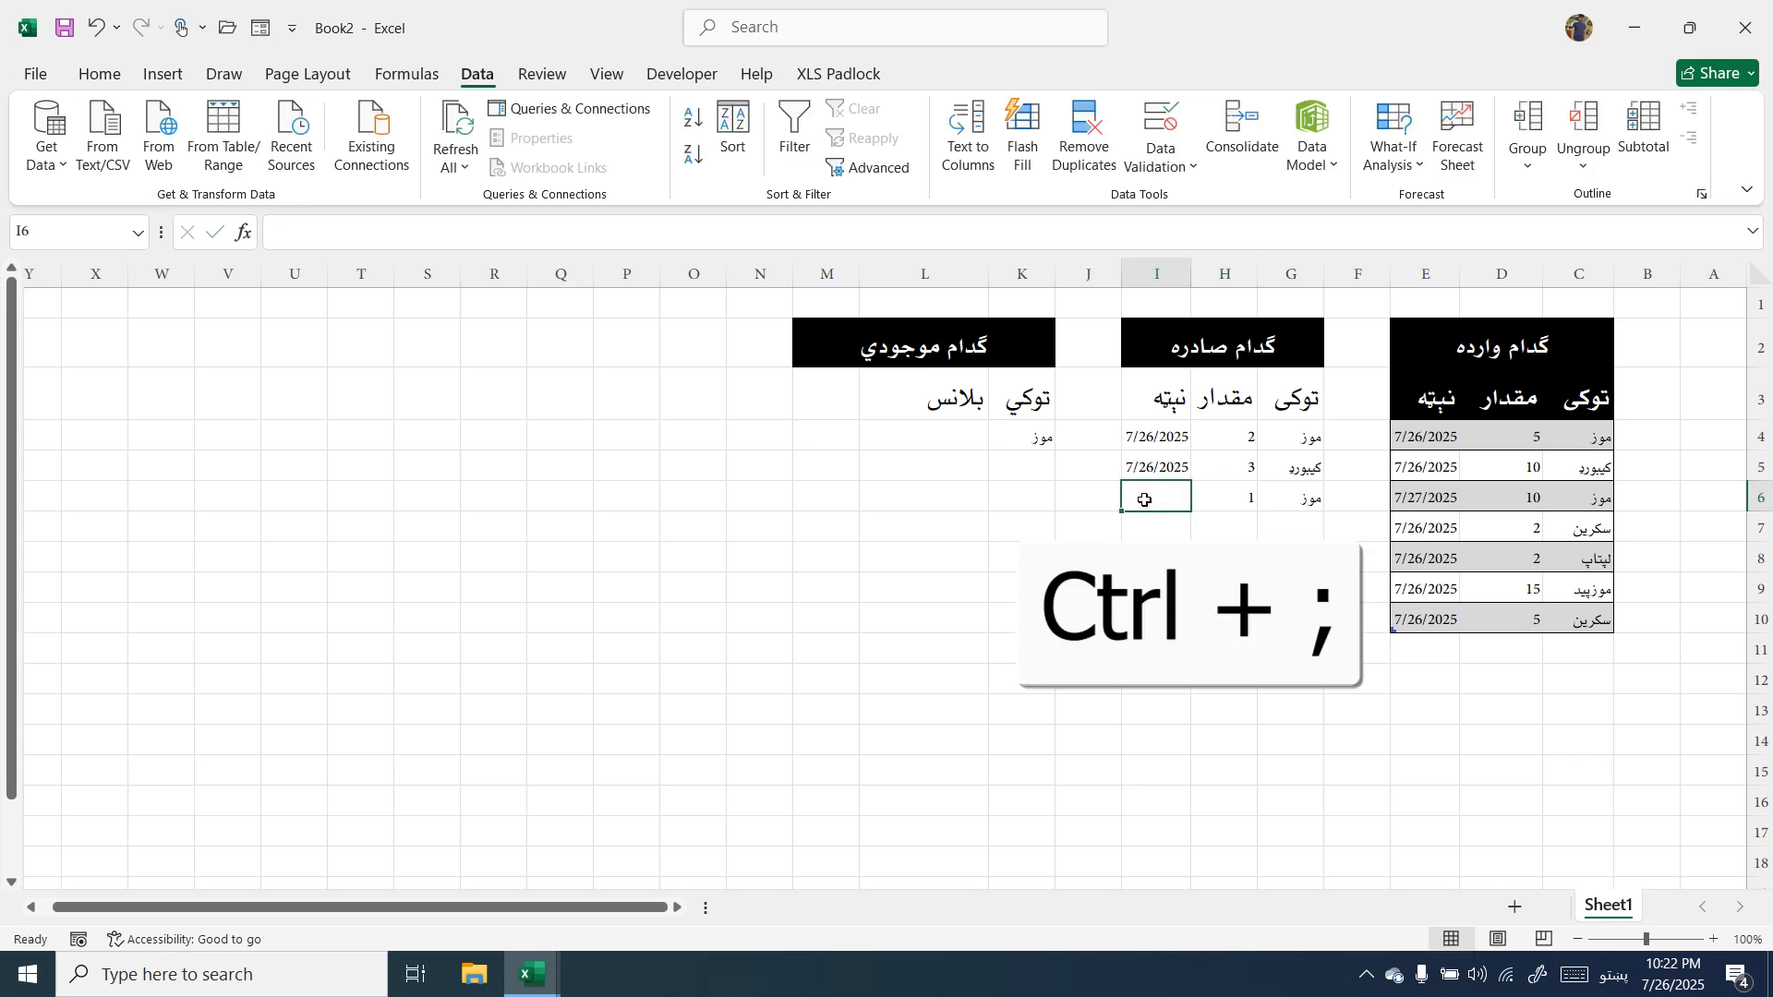
key(ctrl+semicolon)
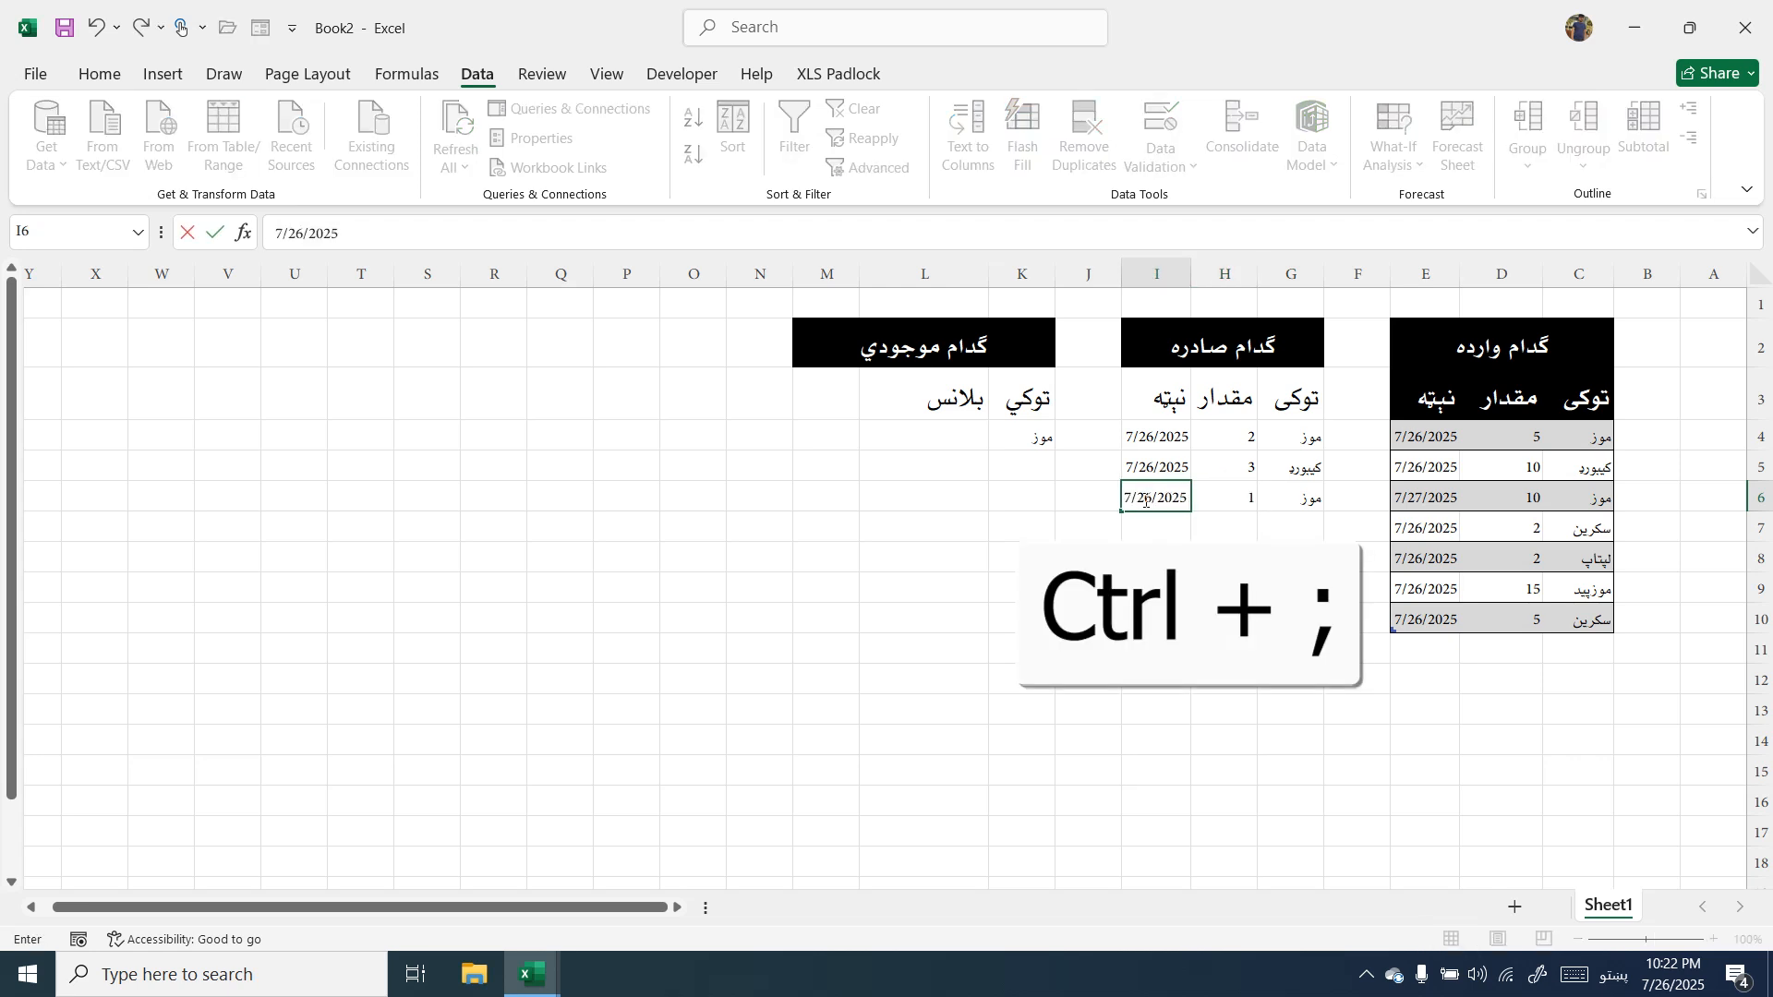
Enter =SUMIF(C4:C10,K4,D4:D10) in balance cell L4 to total the incoming quantity of the item in K4.
click(961, 437)
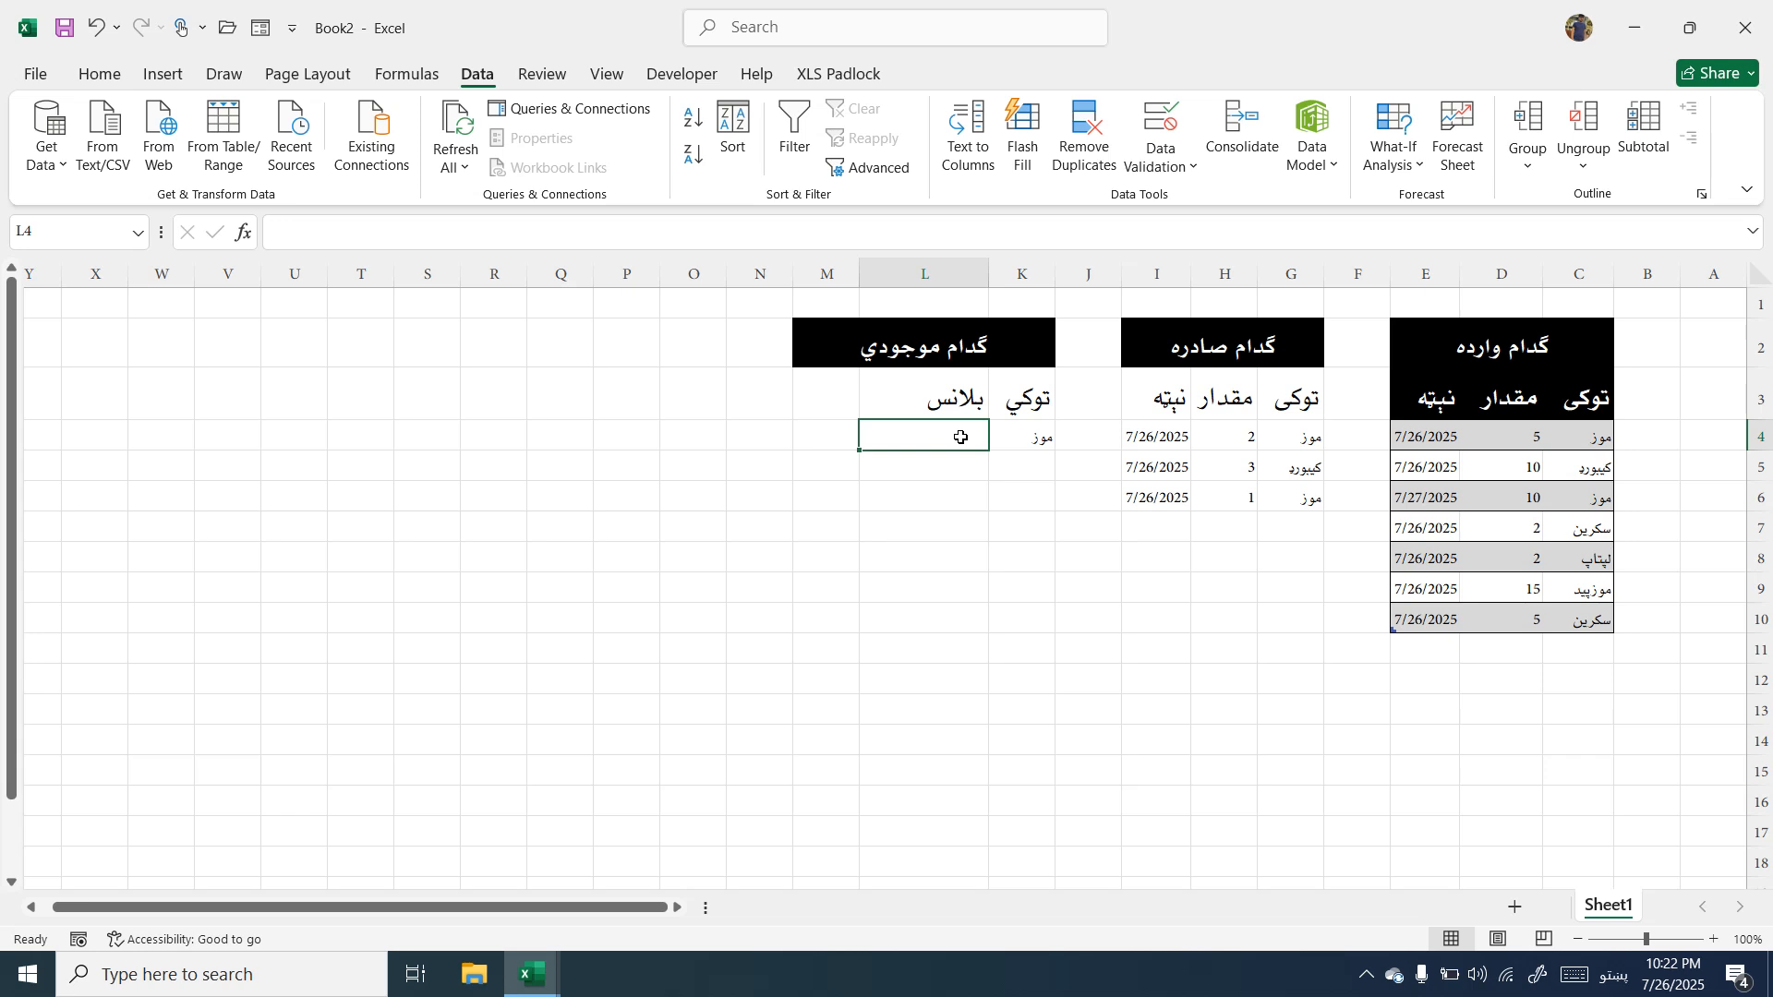
text(=)
key(alt+shift)
text(SUM)
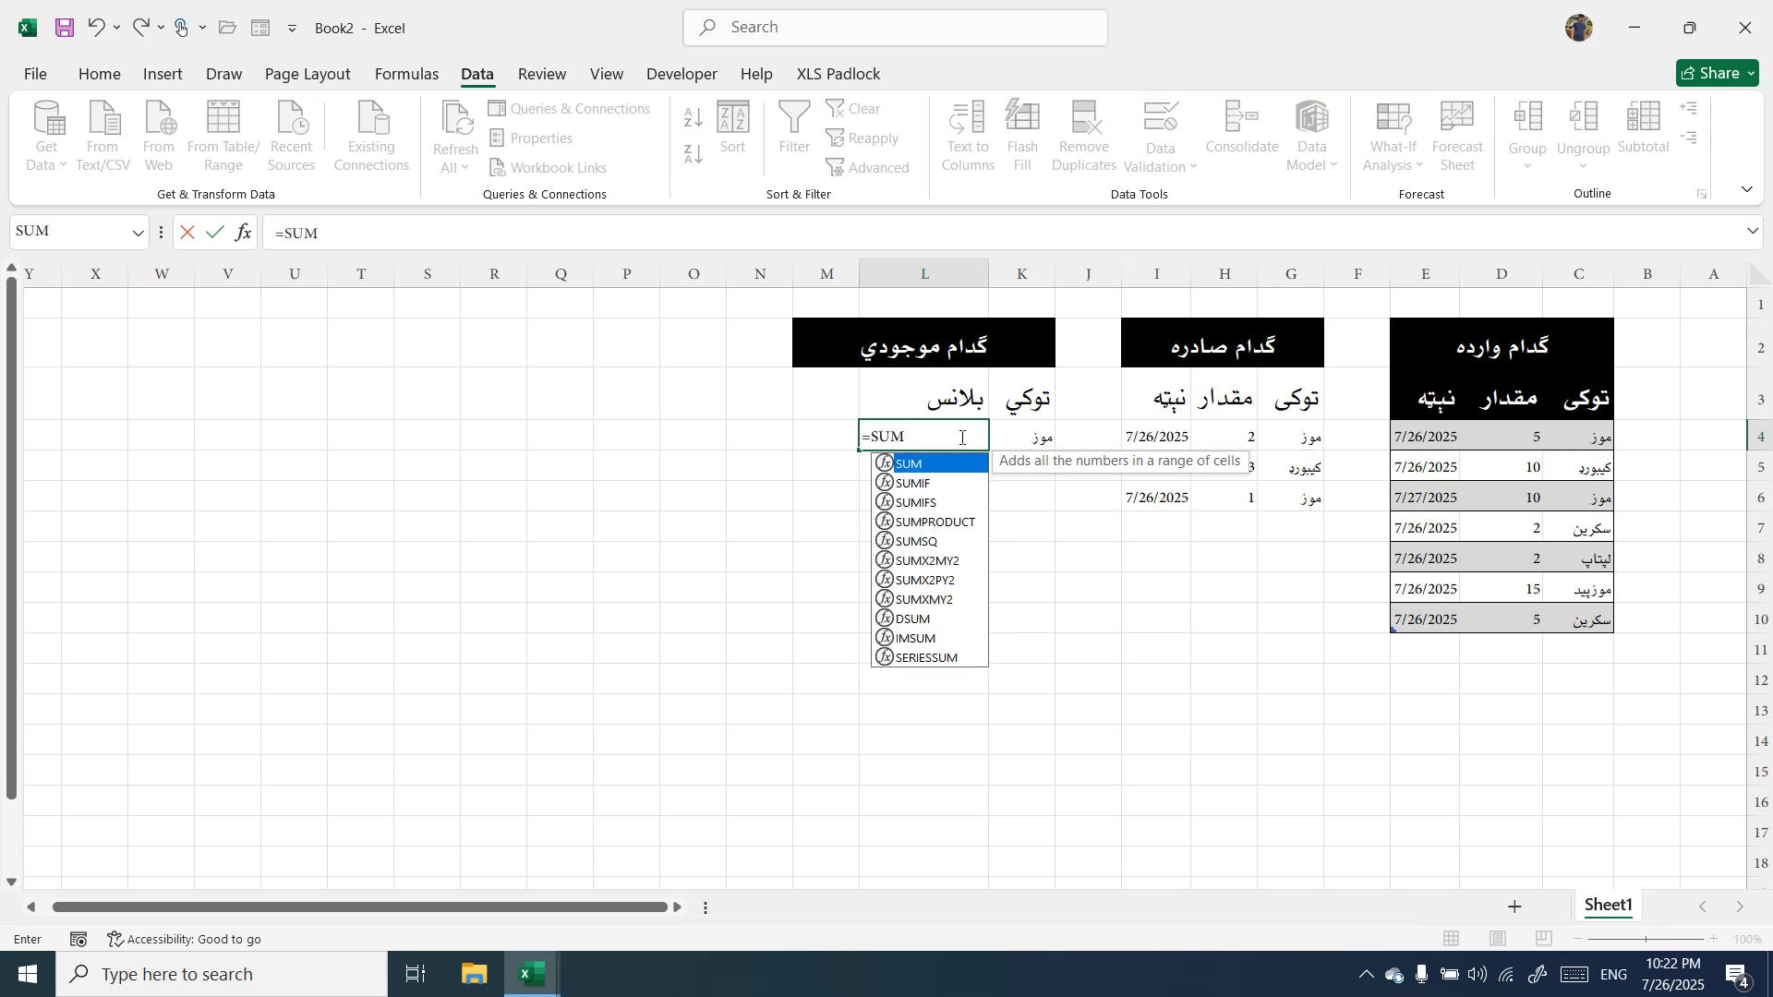
text(if)
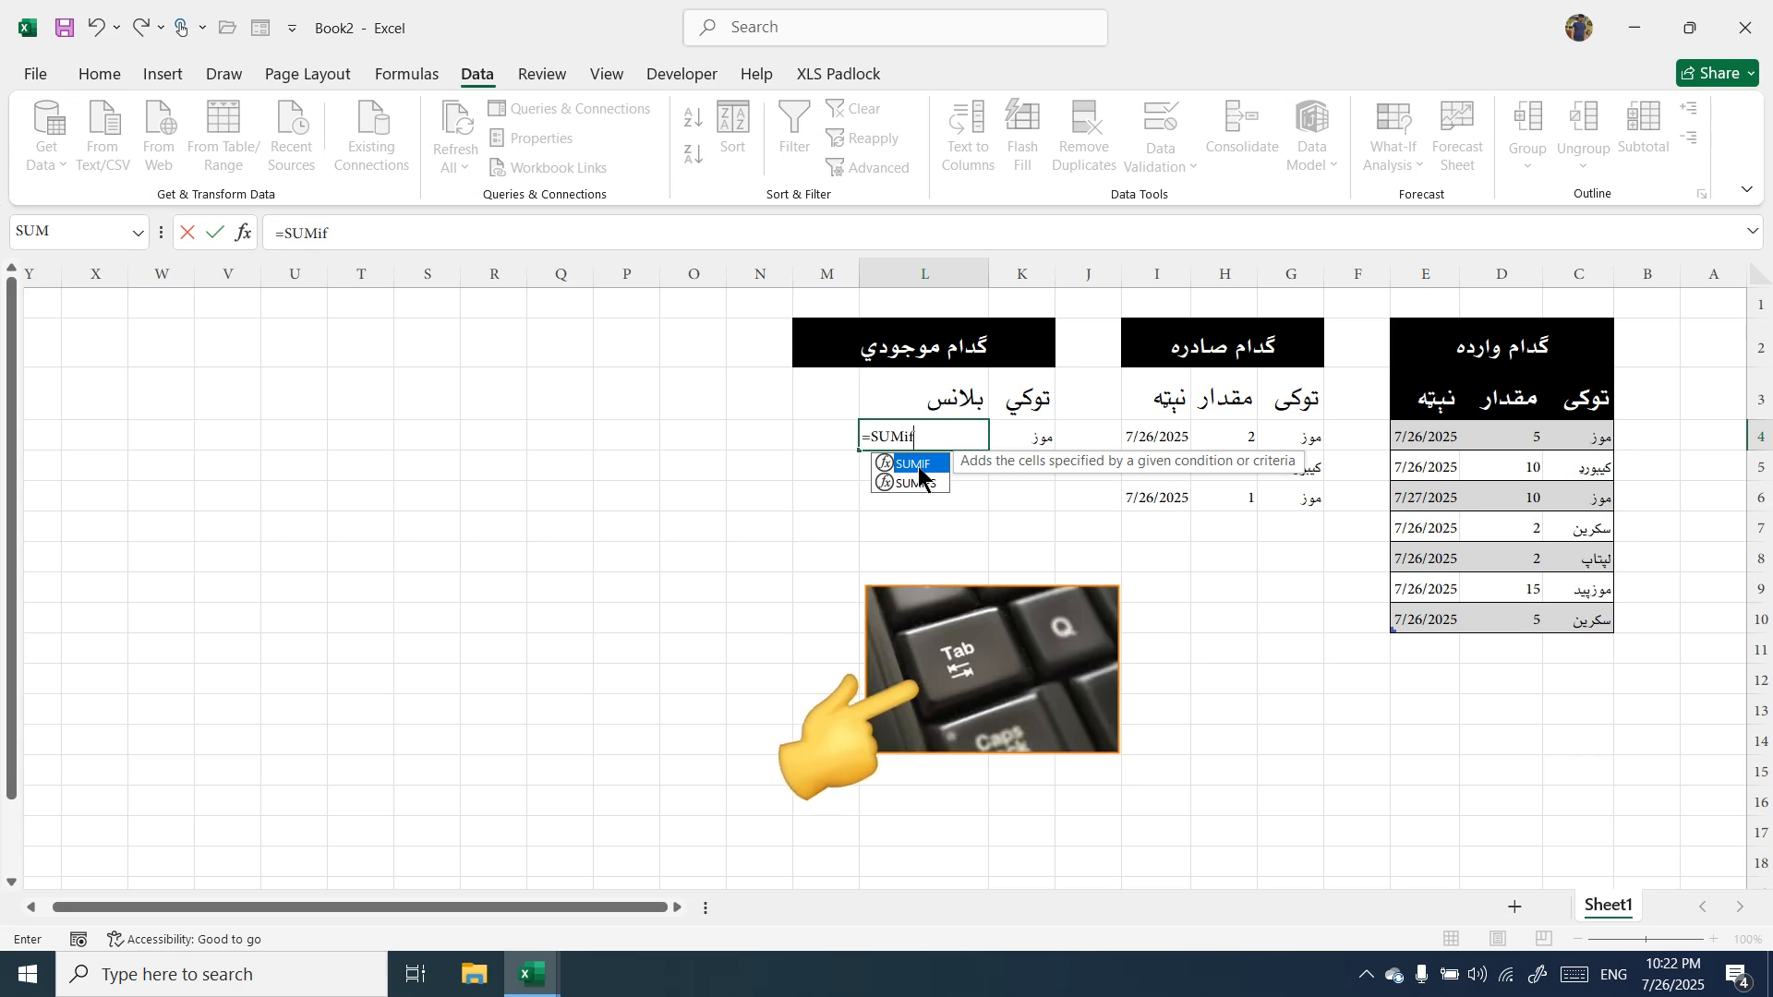
key(Tab)
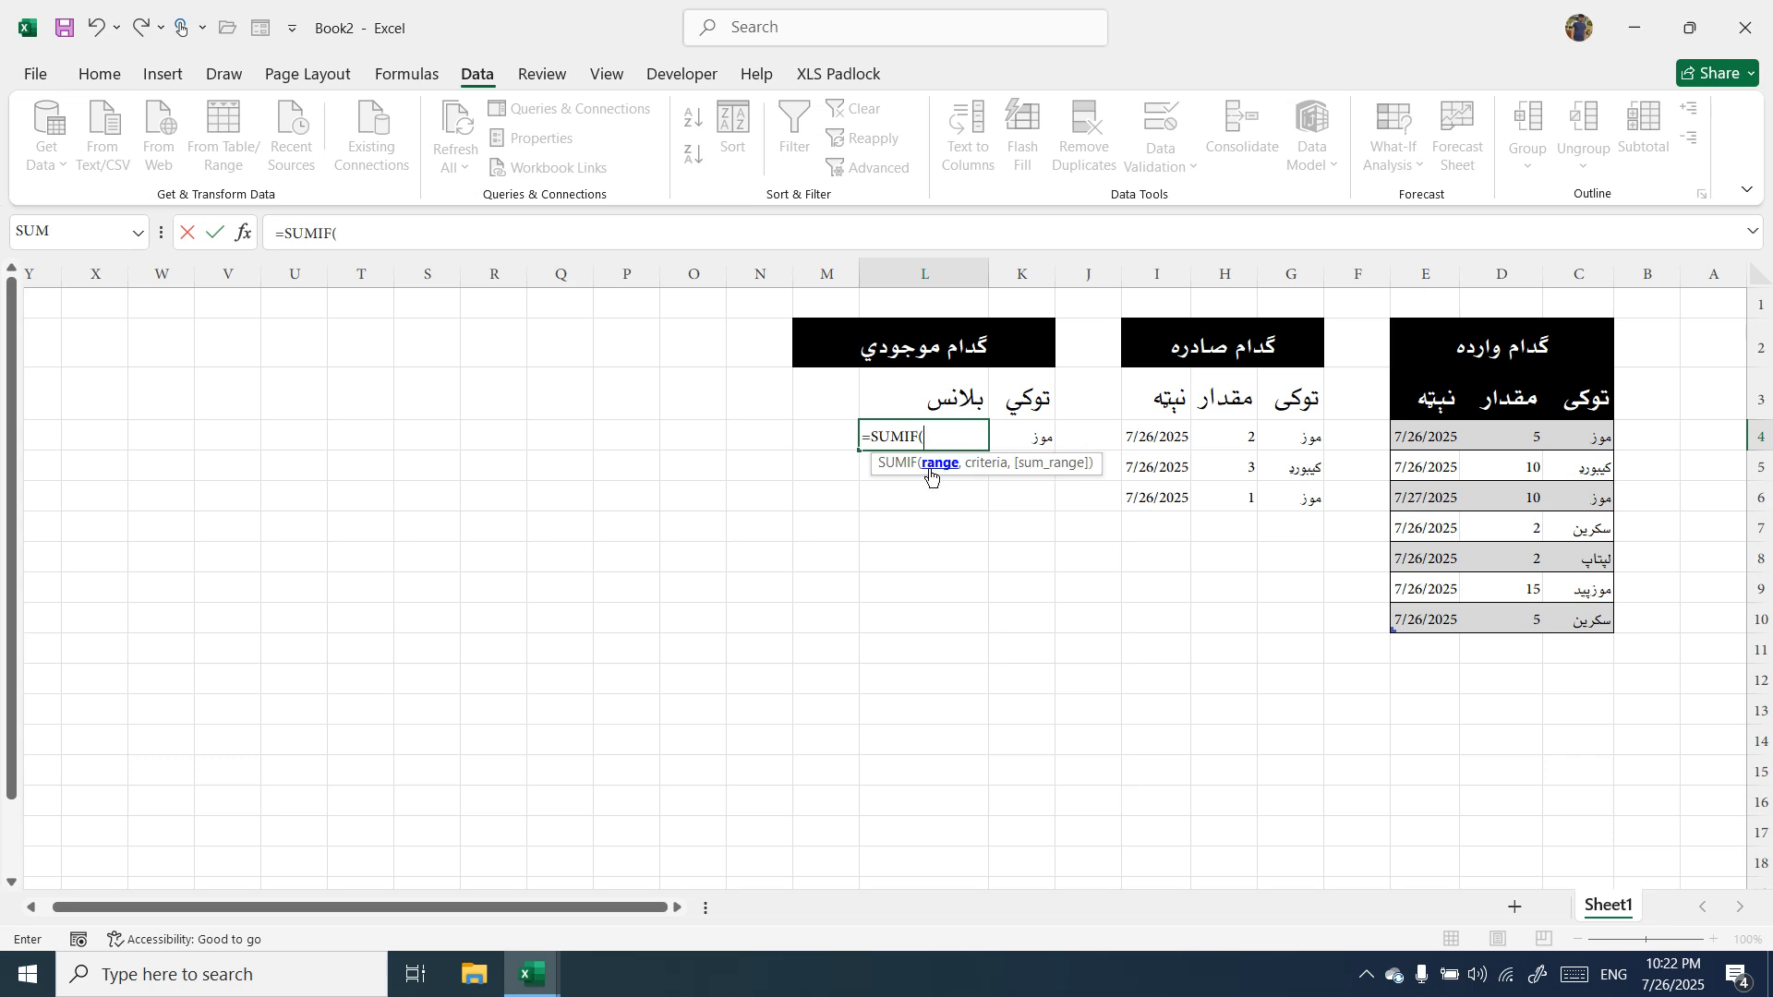
drag(1581, 438, 1567, 618)
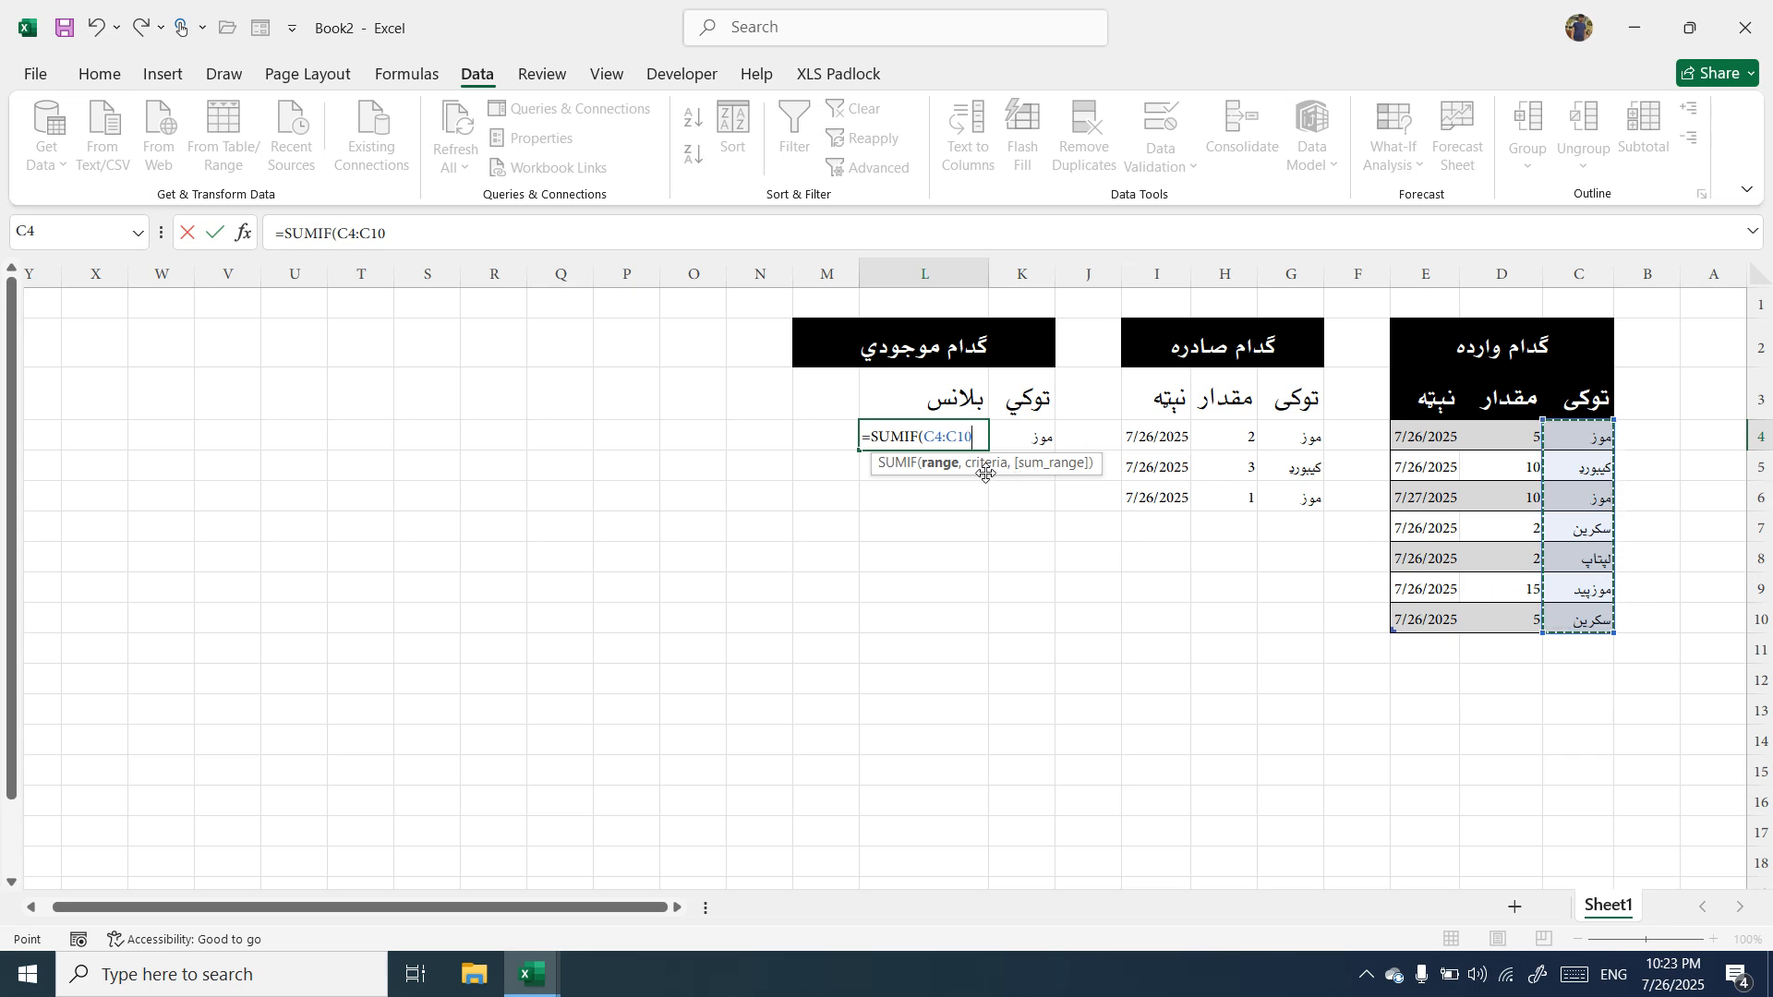
text(,)
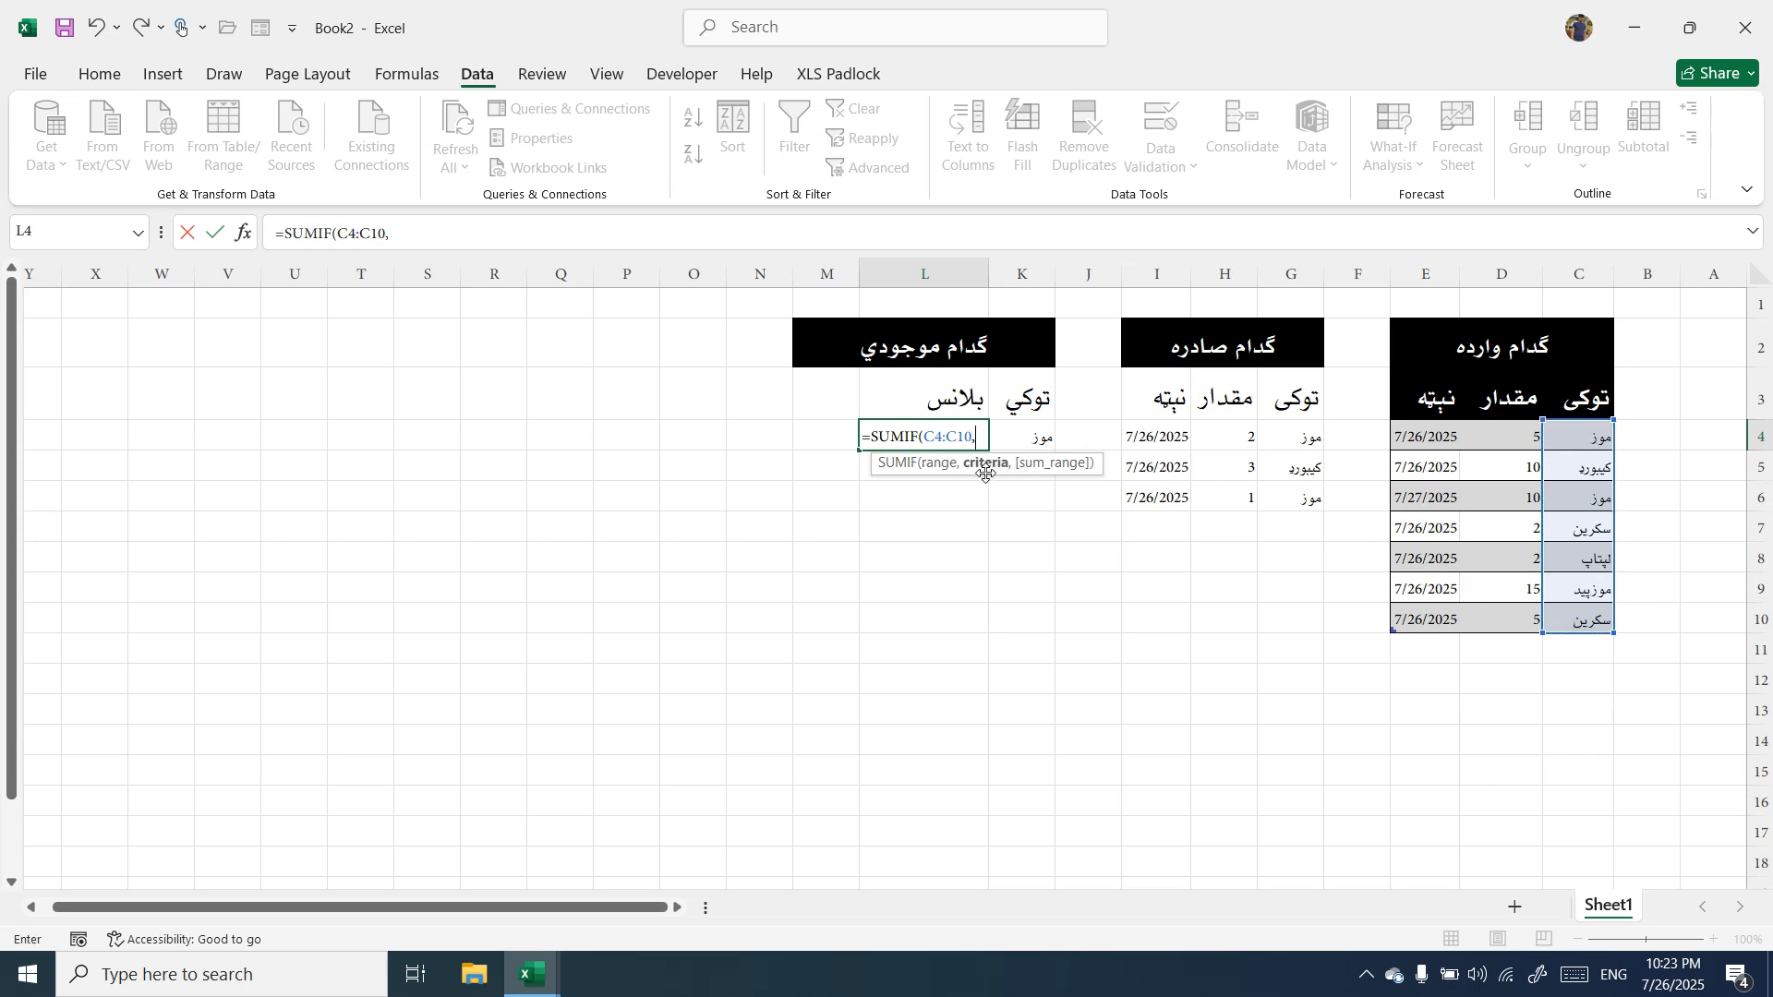
click(1023, 438)
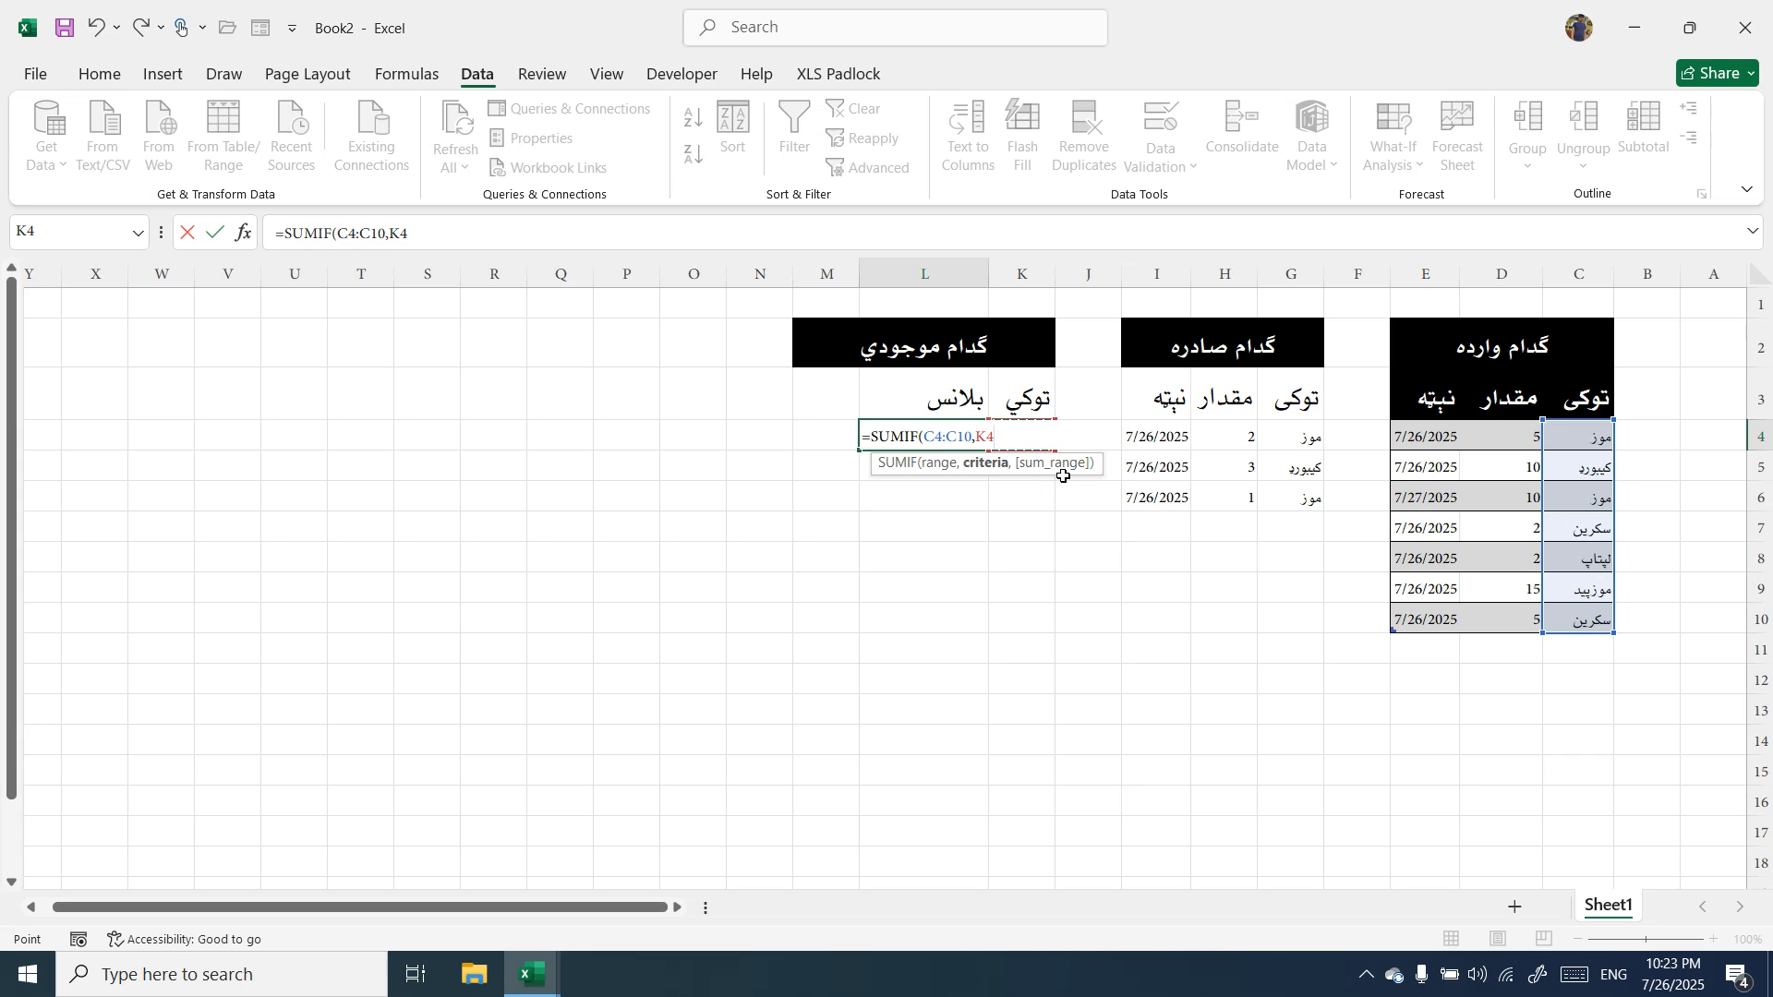
text(,)
drag(1488, 433, 1486, 612)
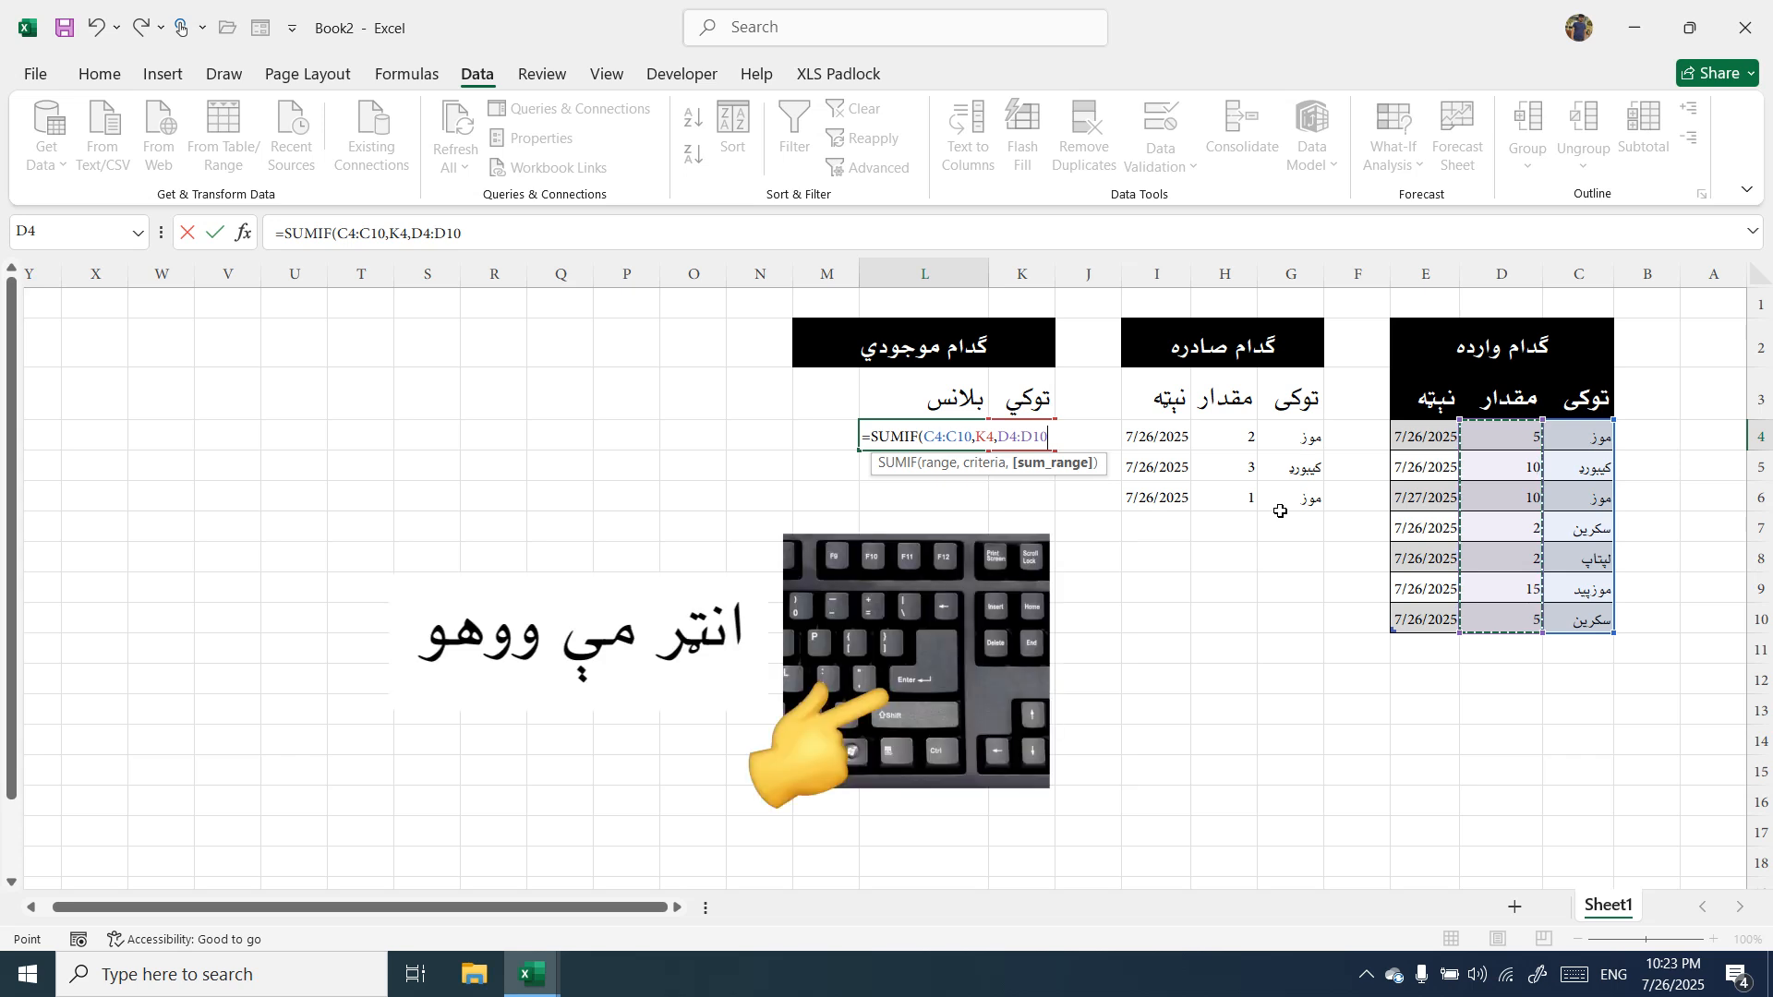
key(Return)
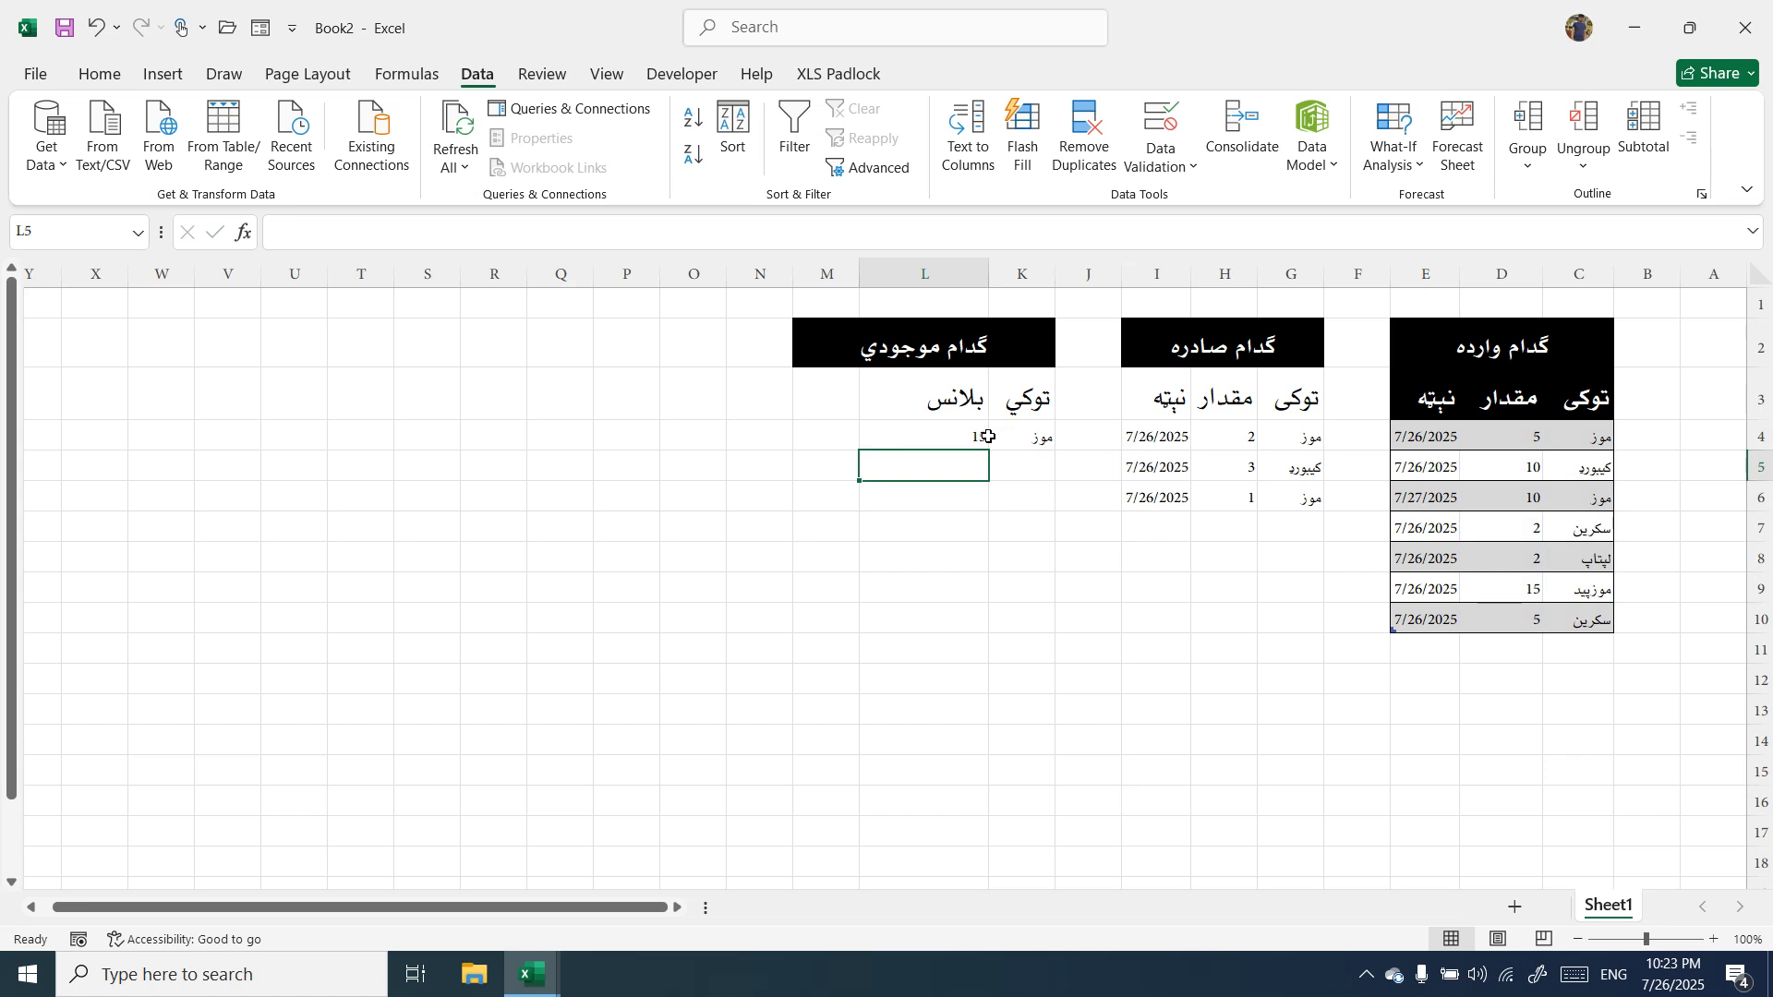
Extend the L4 balance formula with -SUMIF(G4:G6,K4,H4:H6) to subtract the item's outgoing quantity.
click(962, 438)
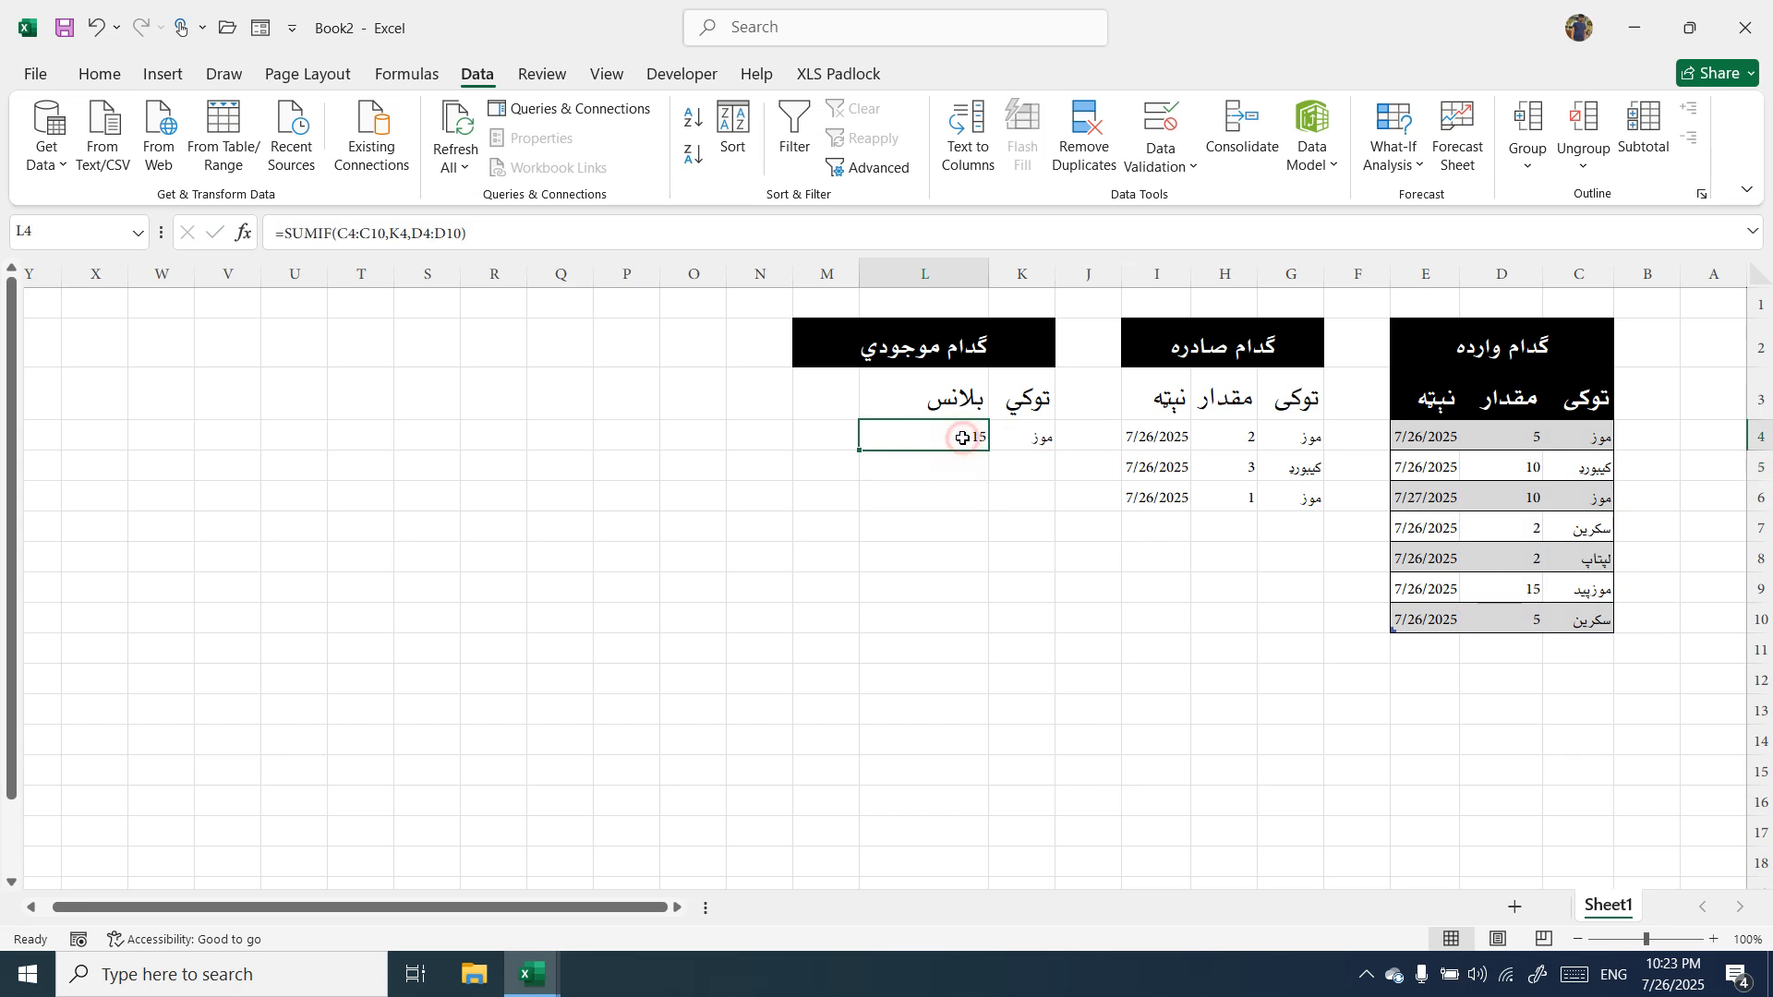
click(479, 239)
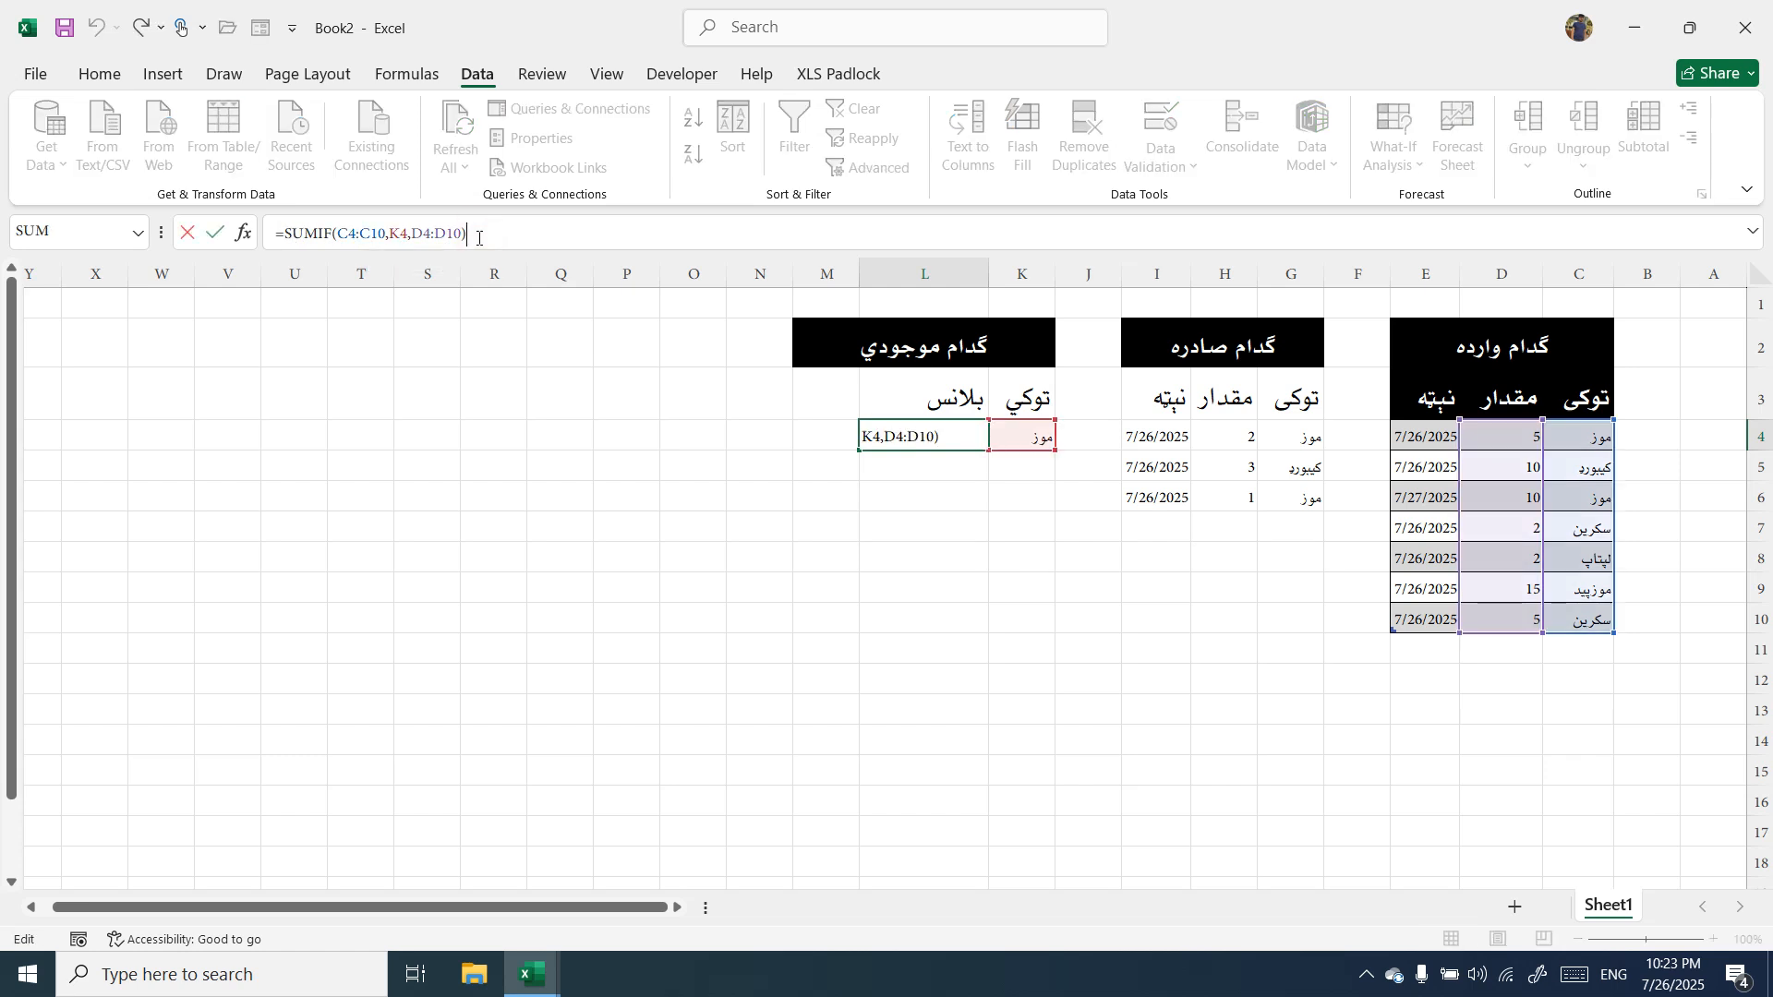
text(-SUMIF)
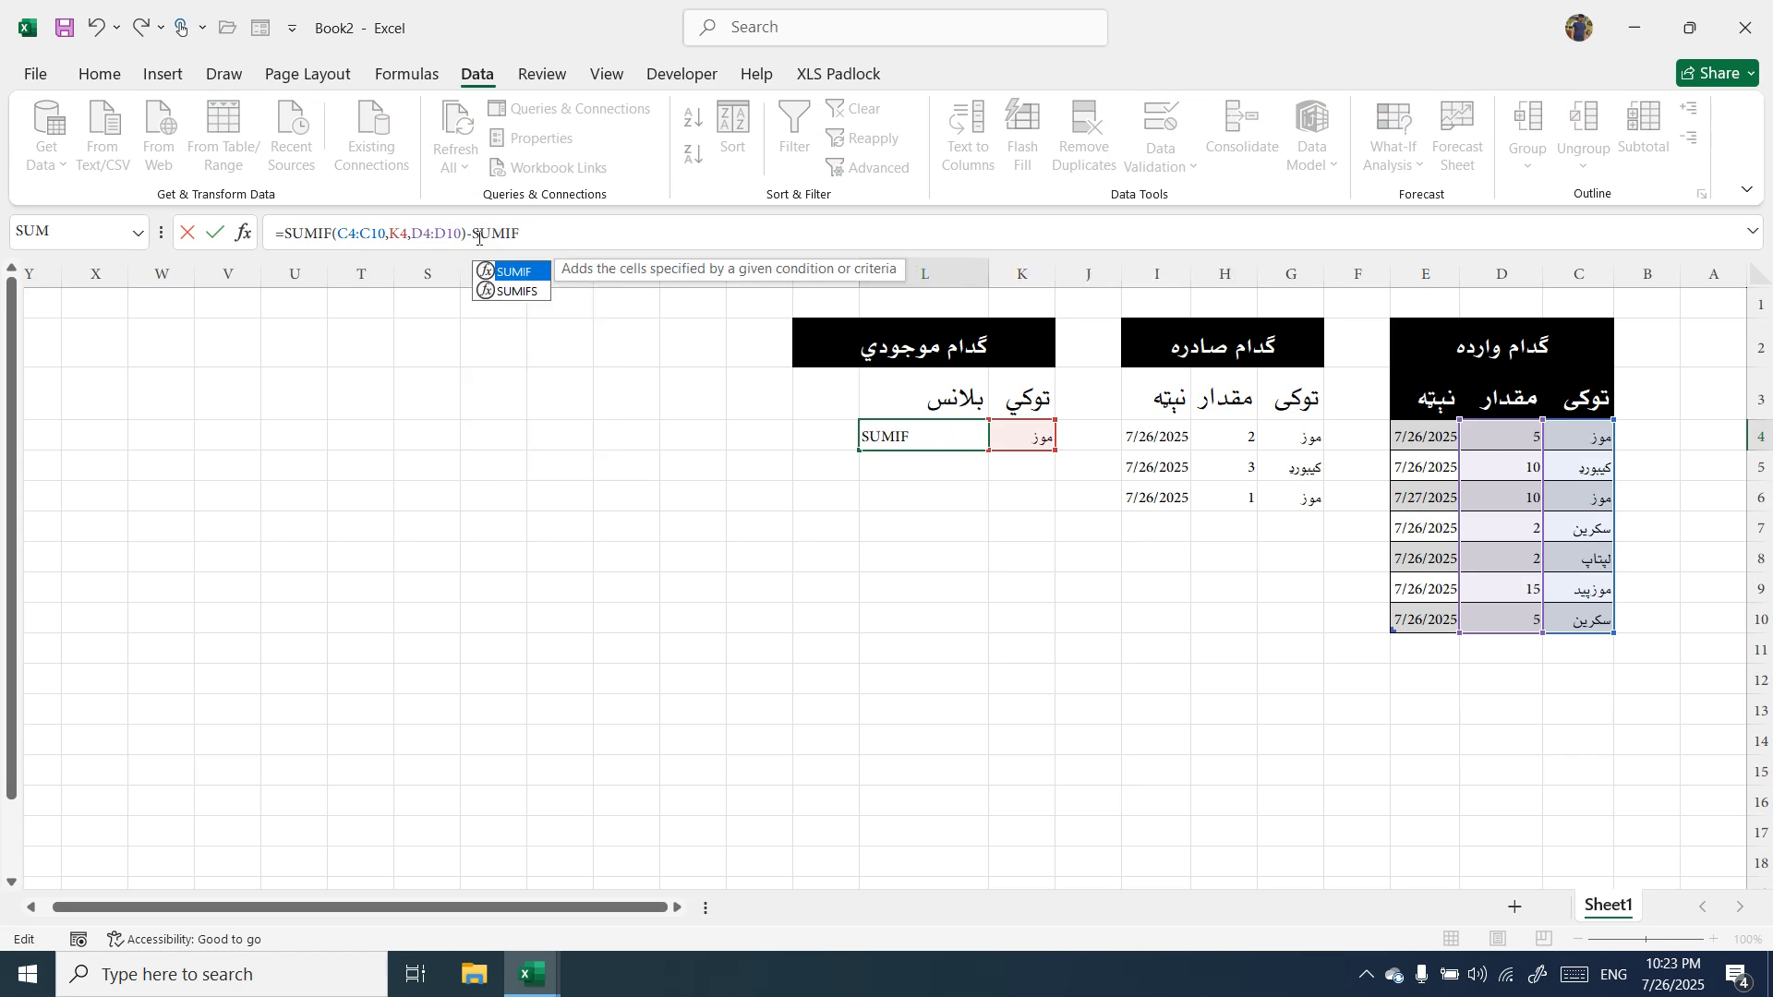
double_click(506, 273)
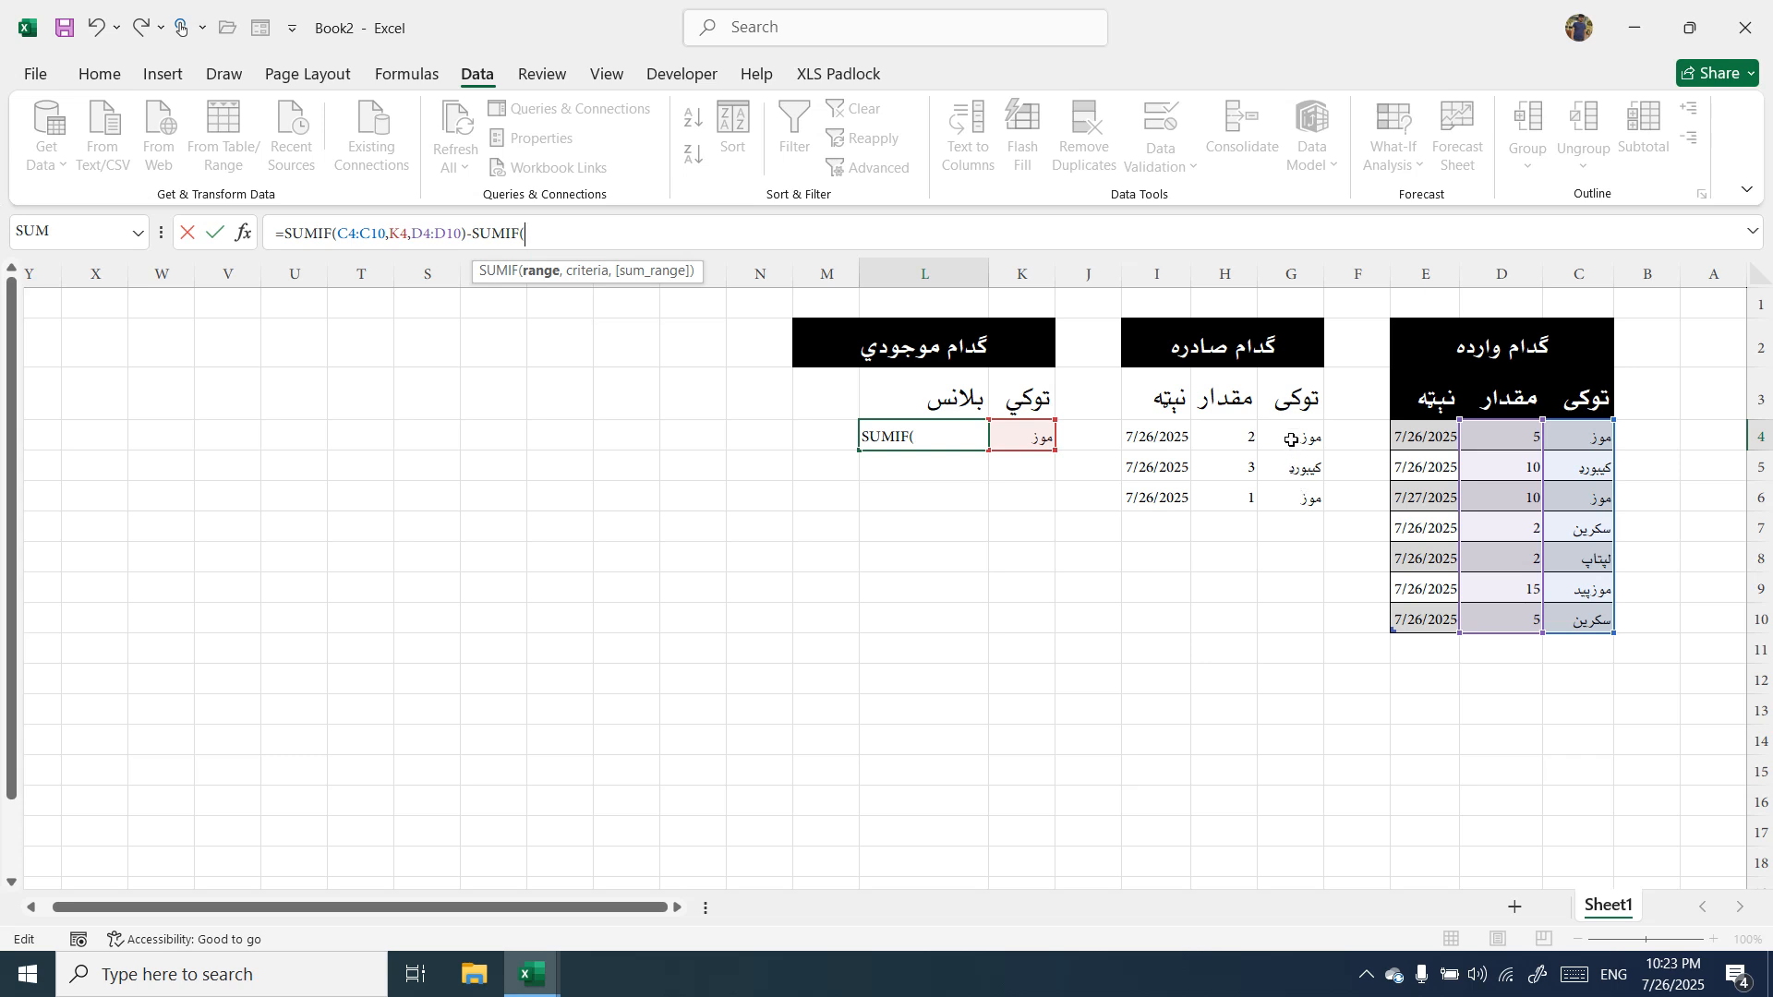
drag(1290, 438, 1295, 498)
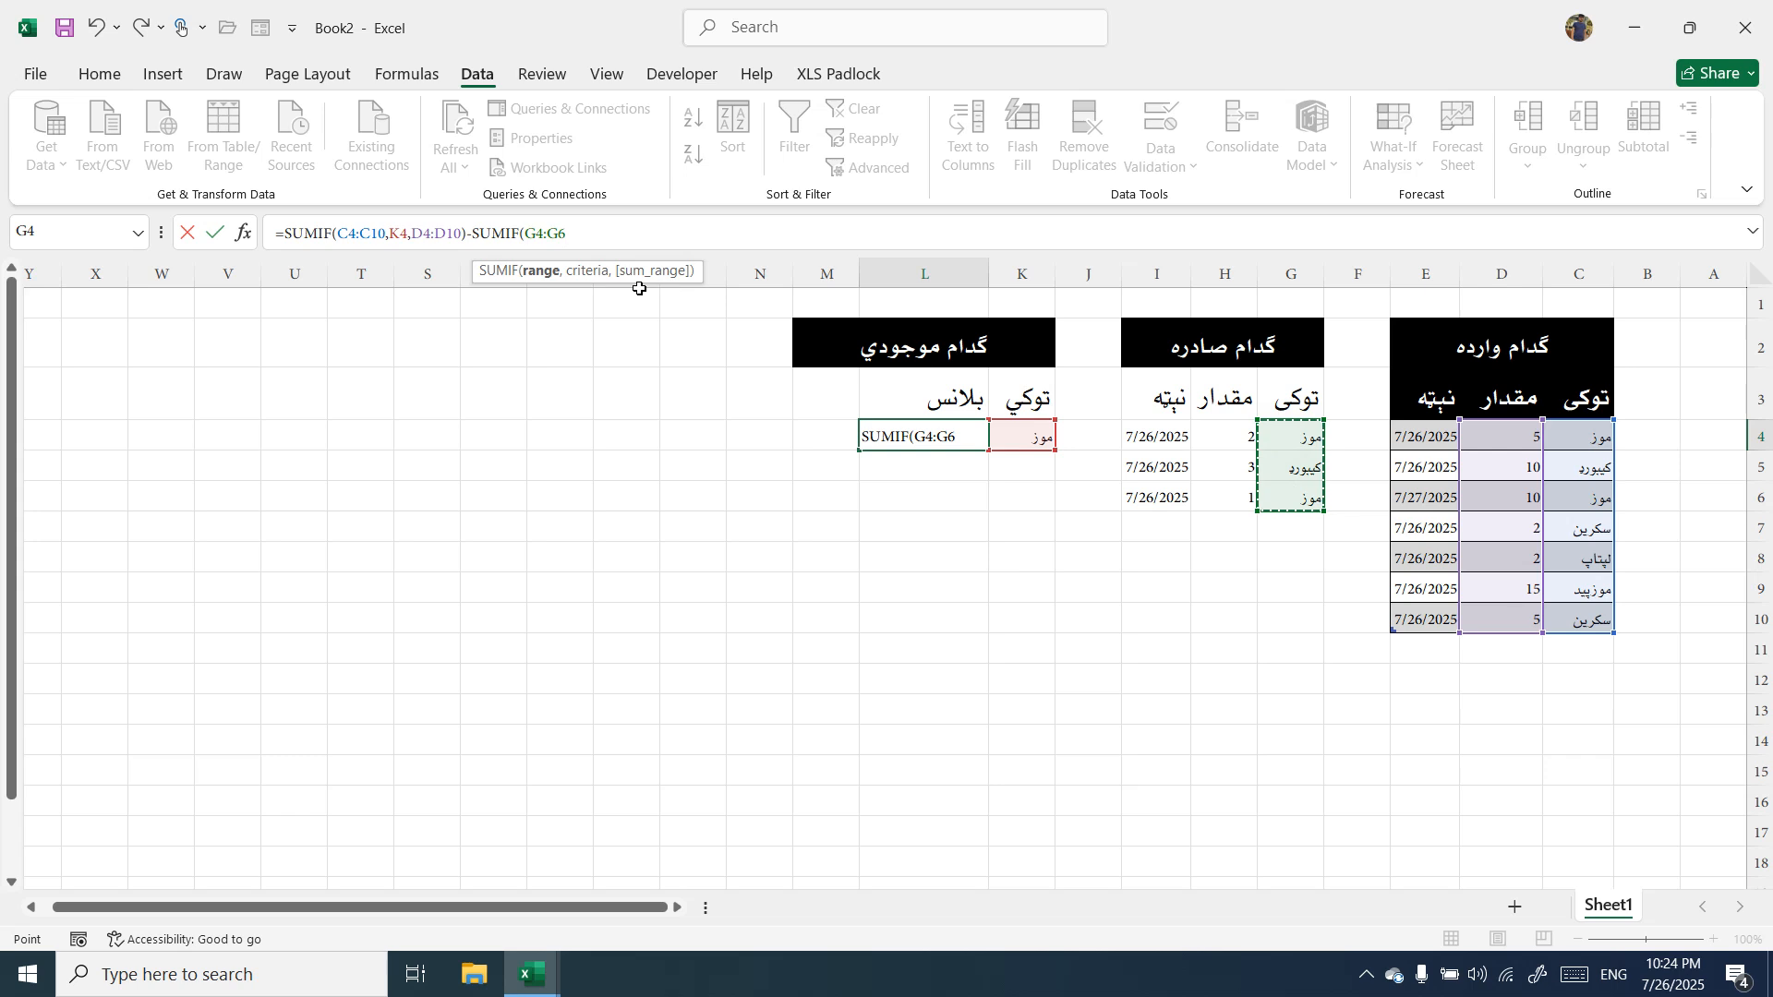
text(,)
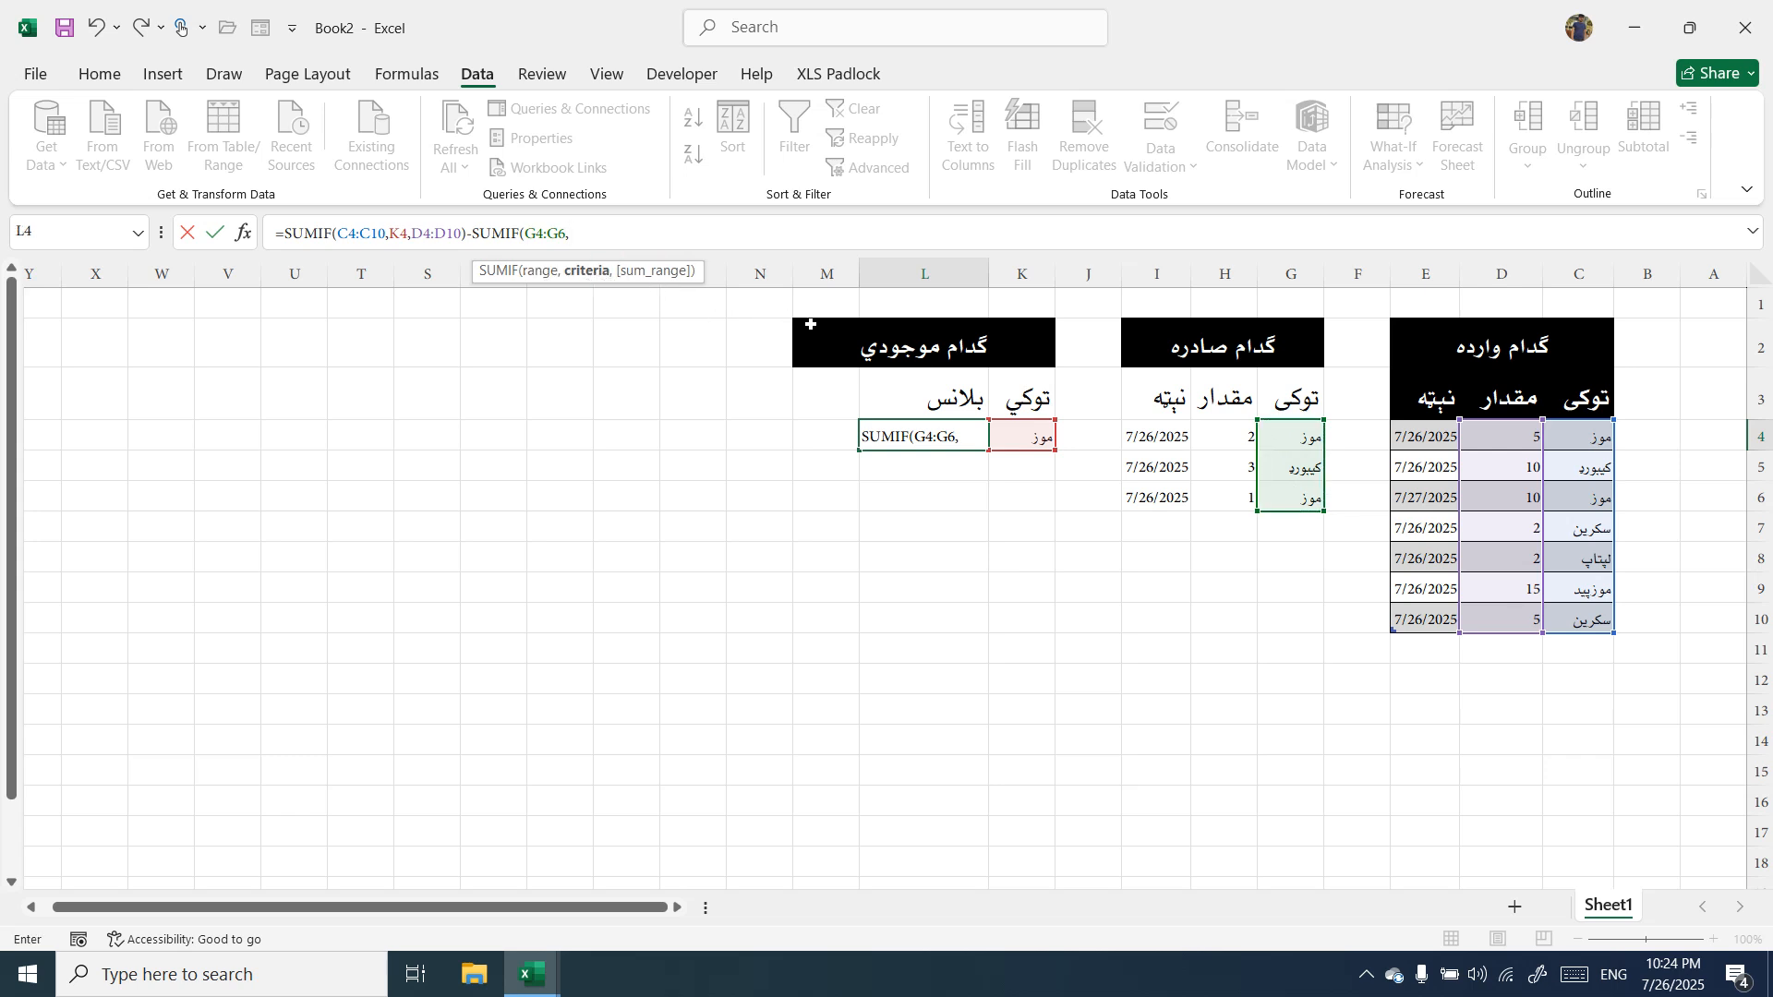
click(1029, 440)
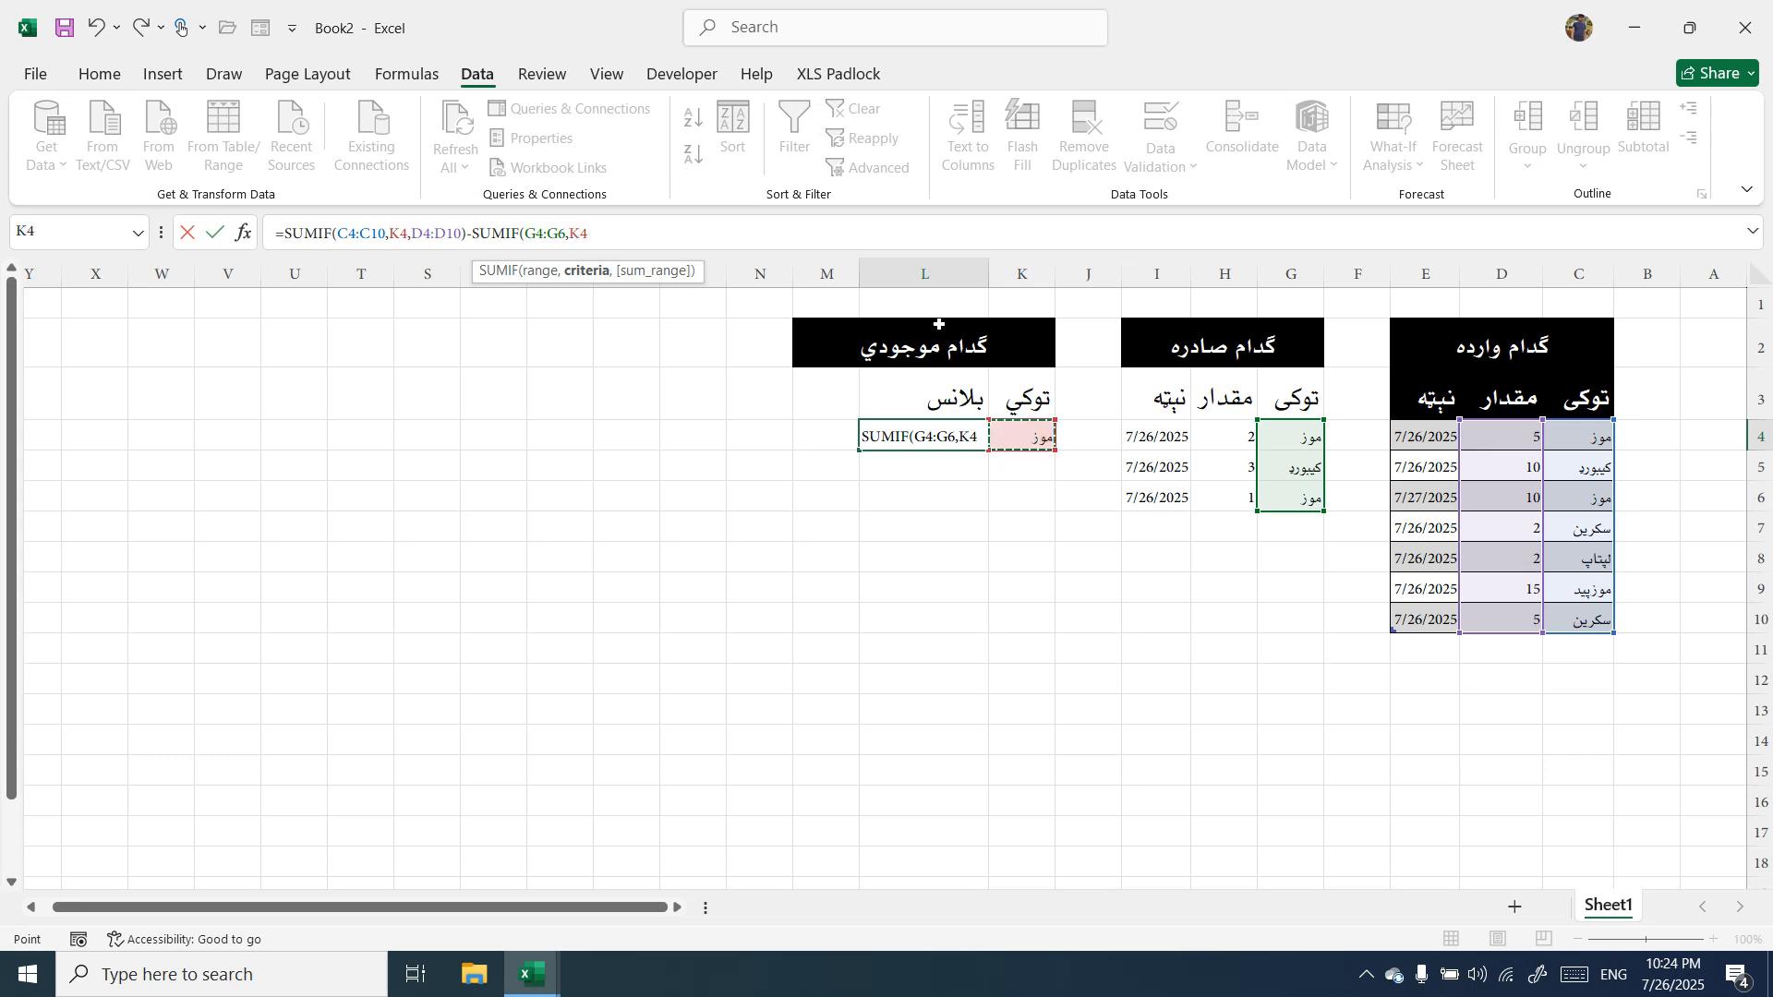
text(,)
drag(1219, 438, 1220, 501)
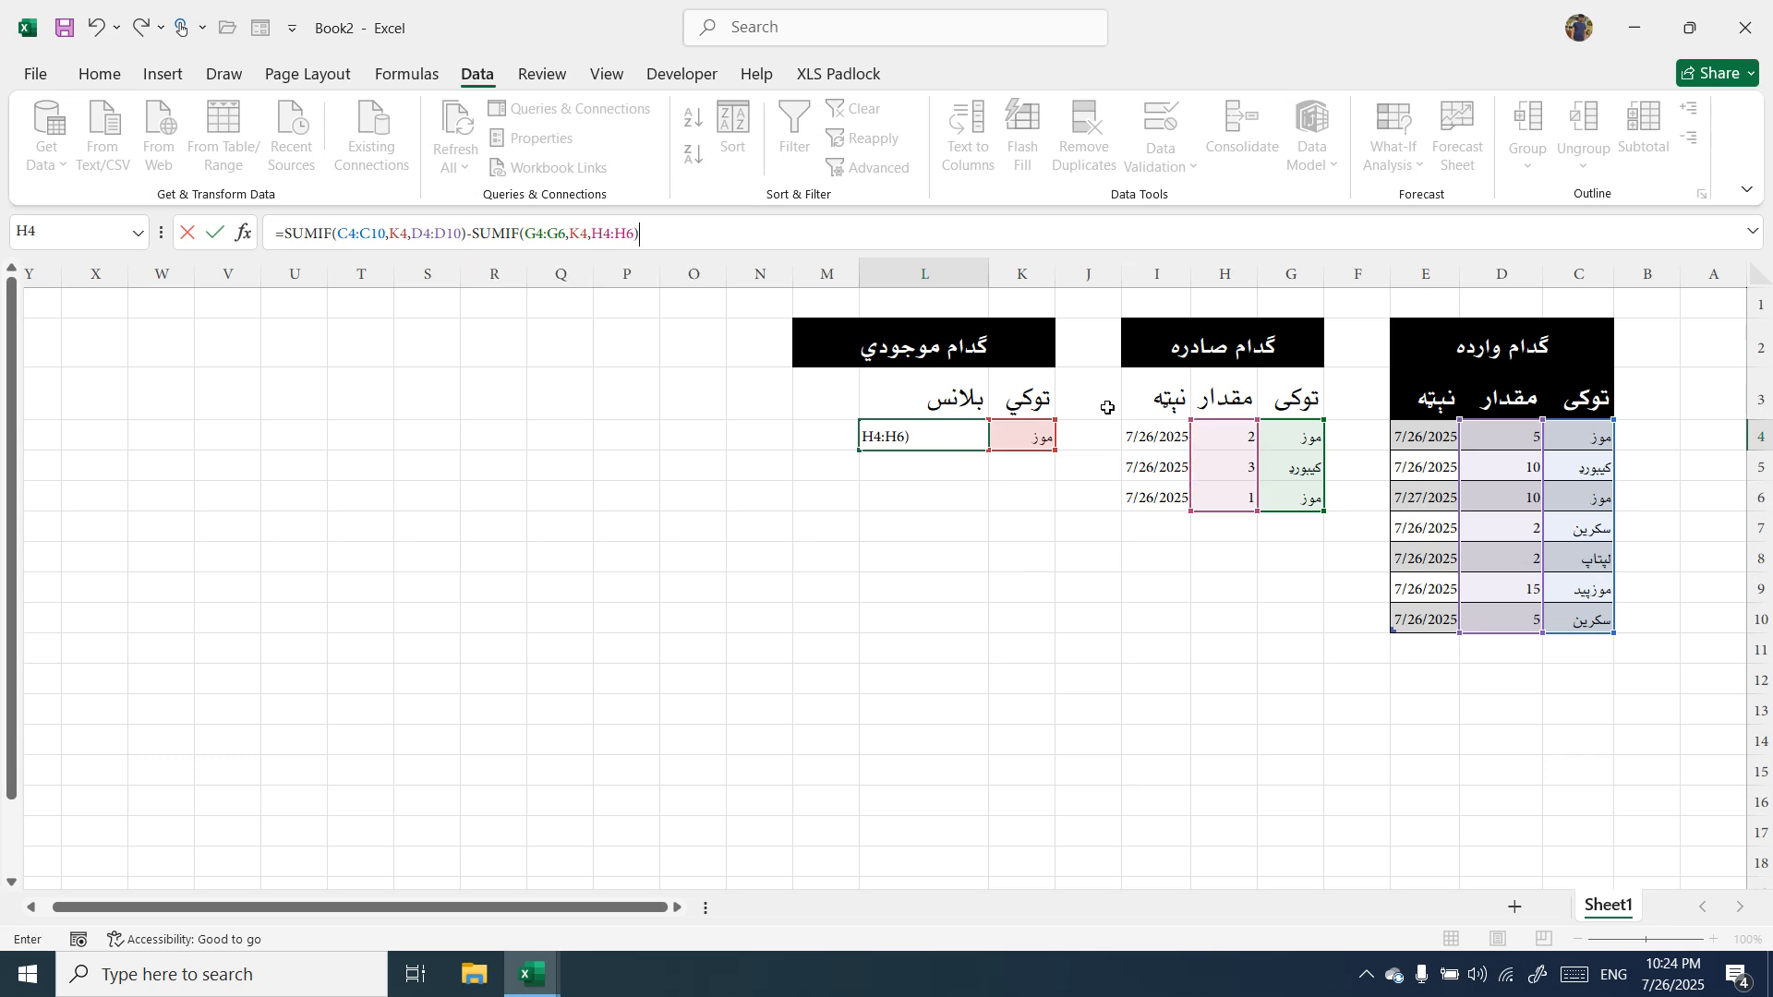
key(Return)
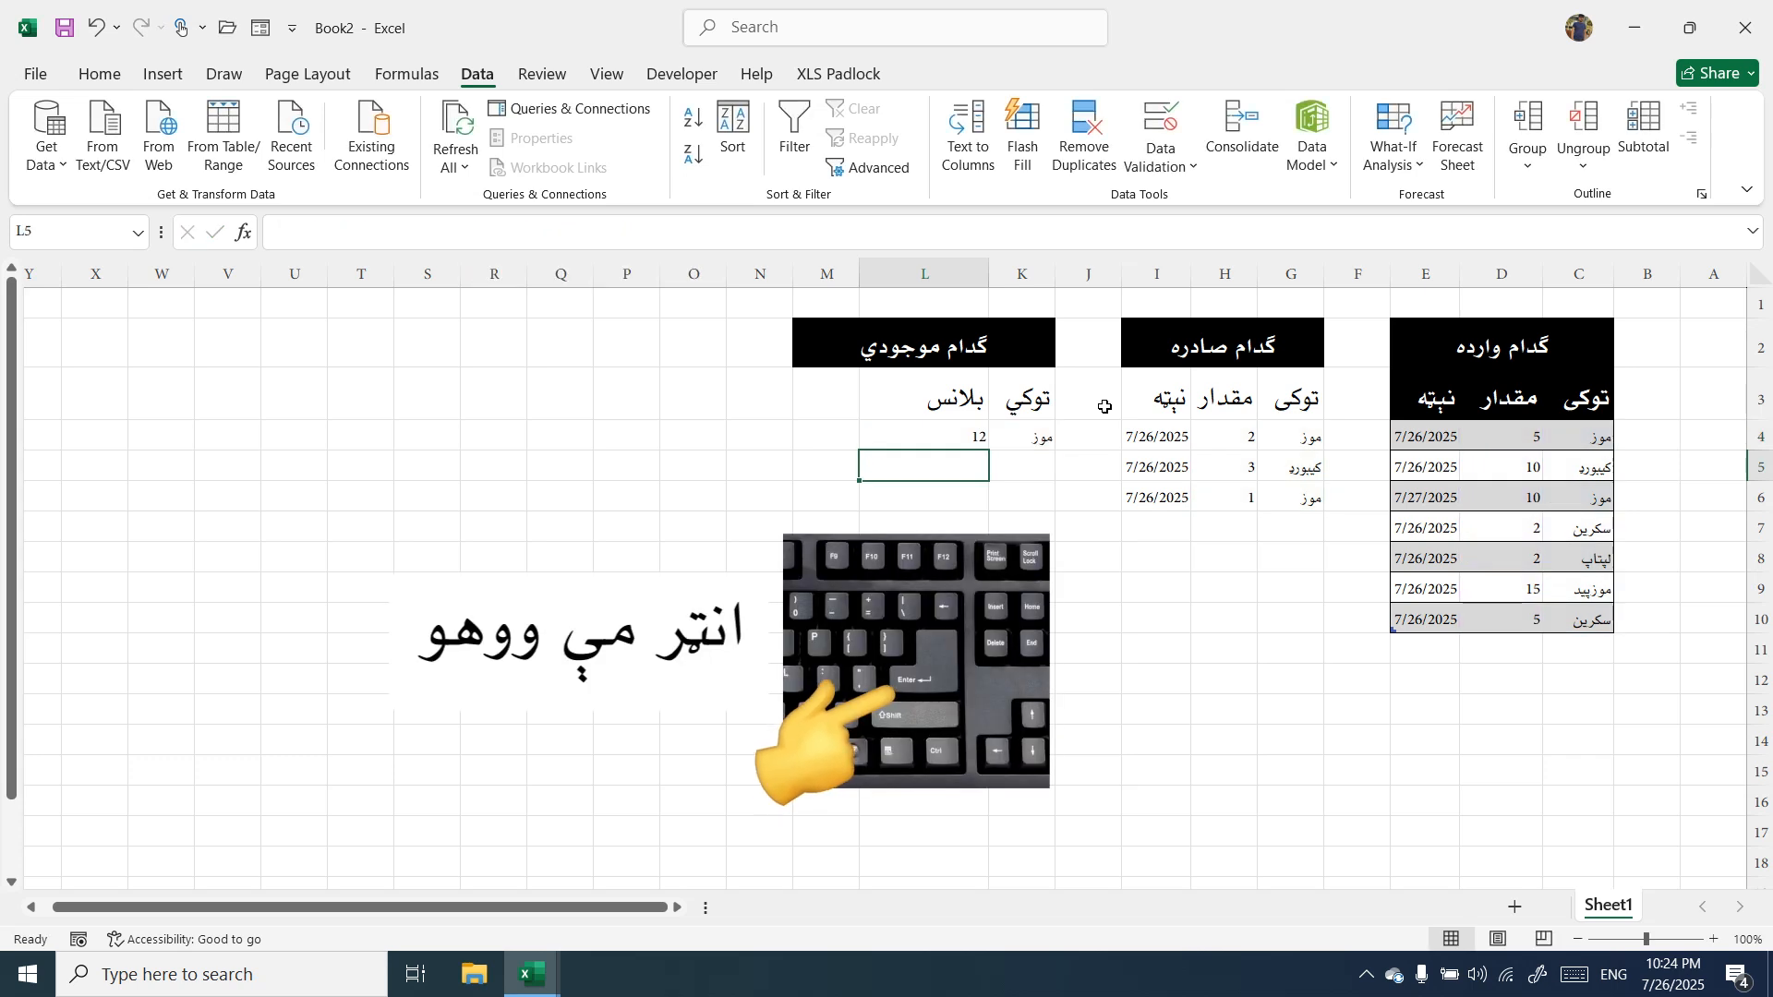
Fill the item drop-down from K4 down to K5, and choose کیبورډ in K5.
click(963, 442)
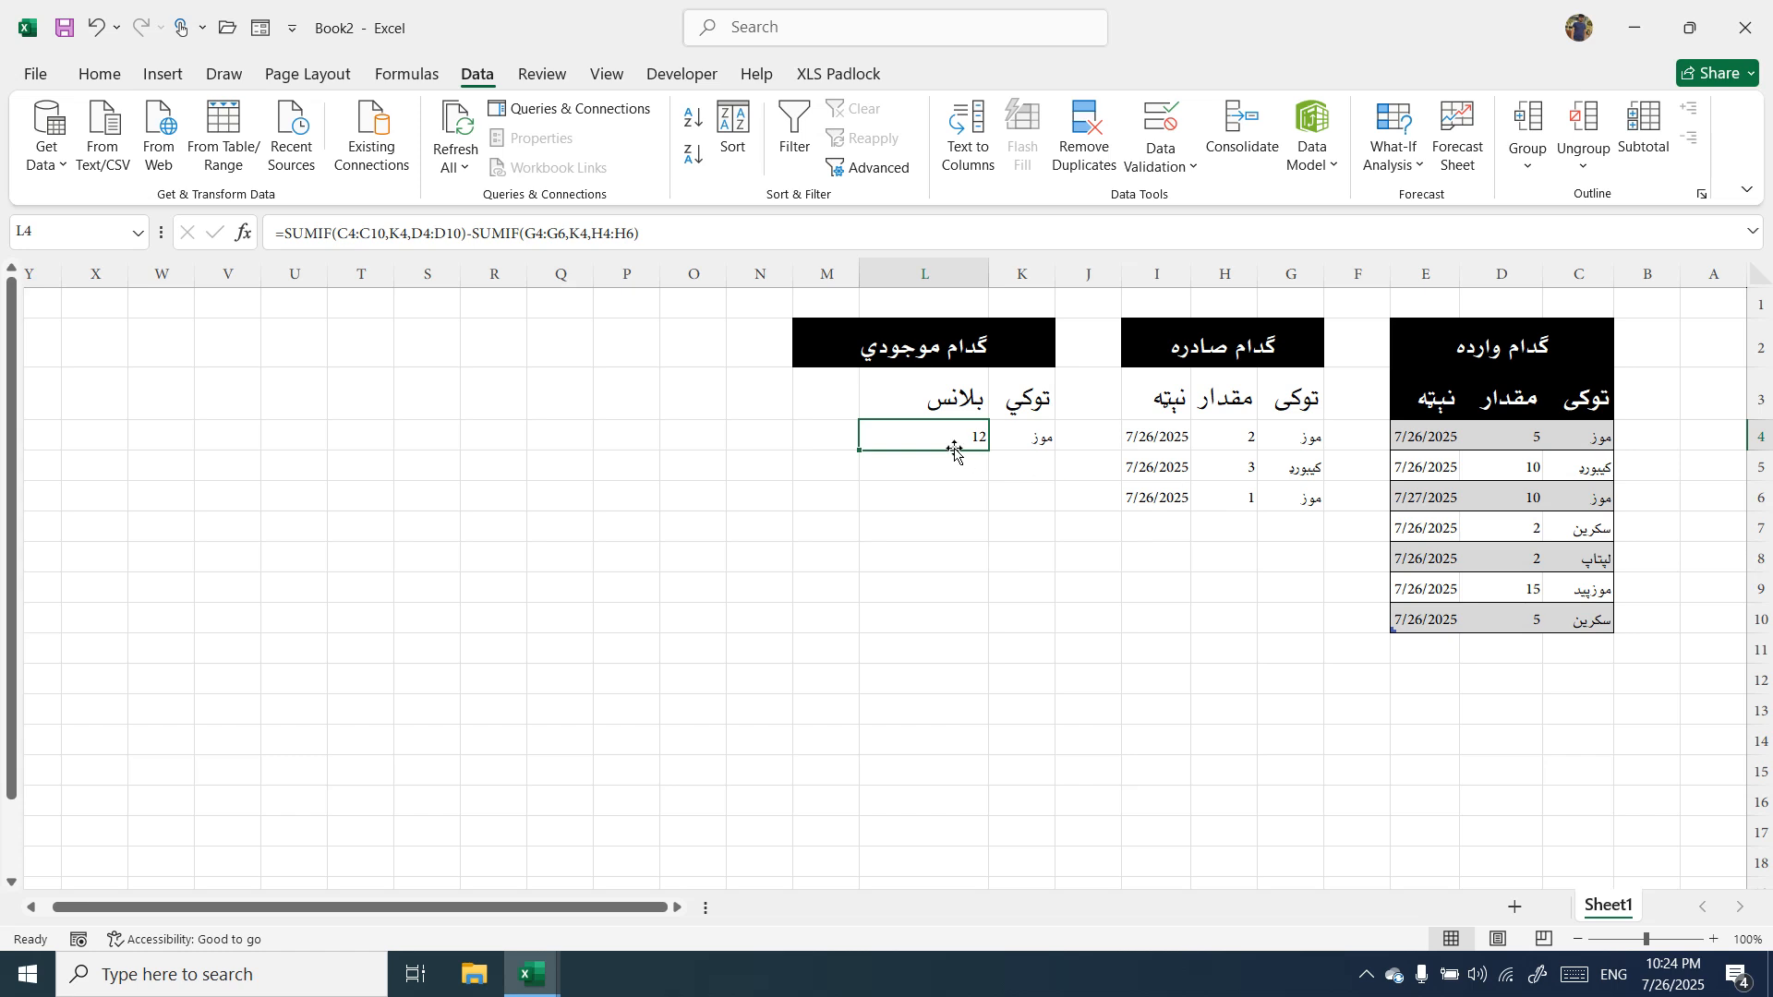
key(Delete)
click(1002, 436)
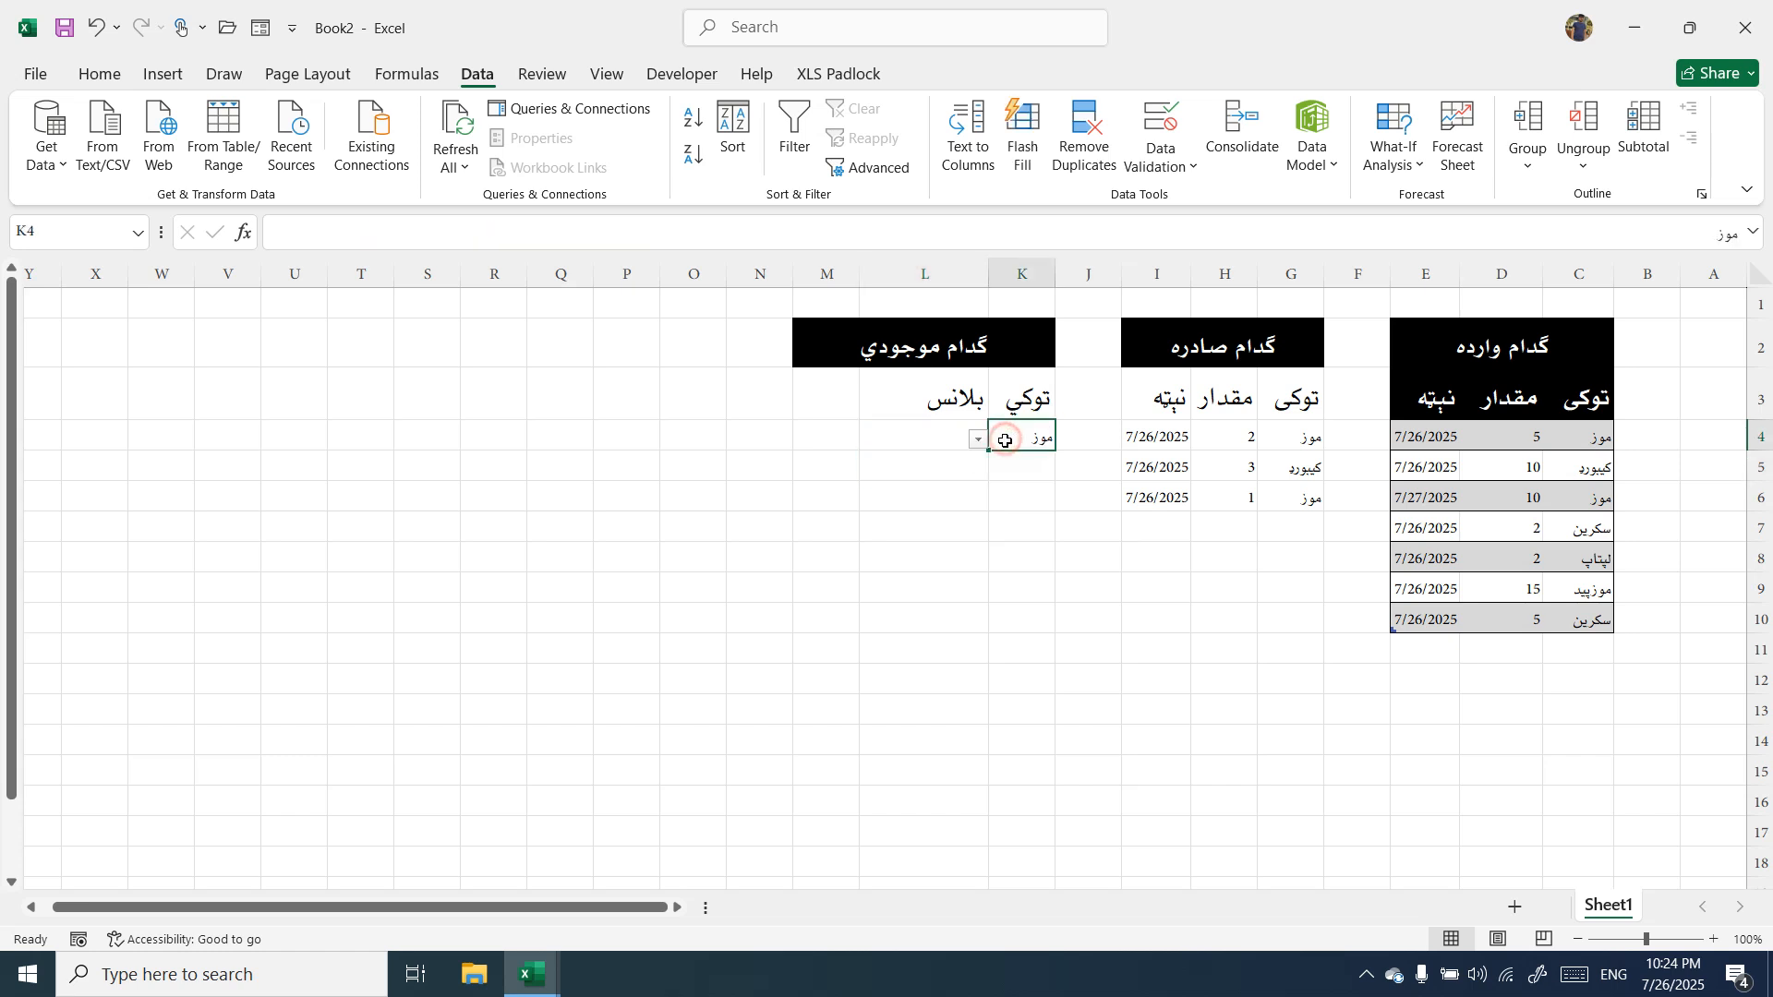
drag(992, 453, 990, 477)
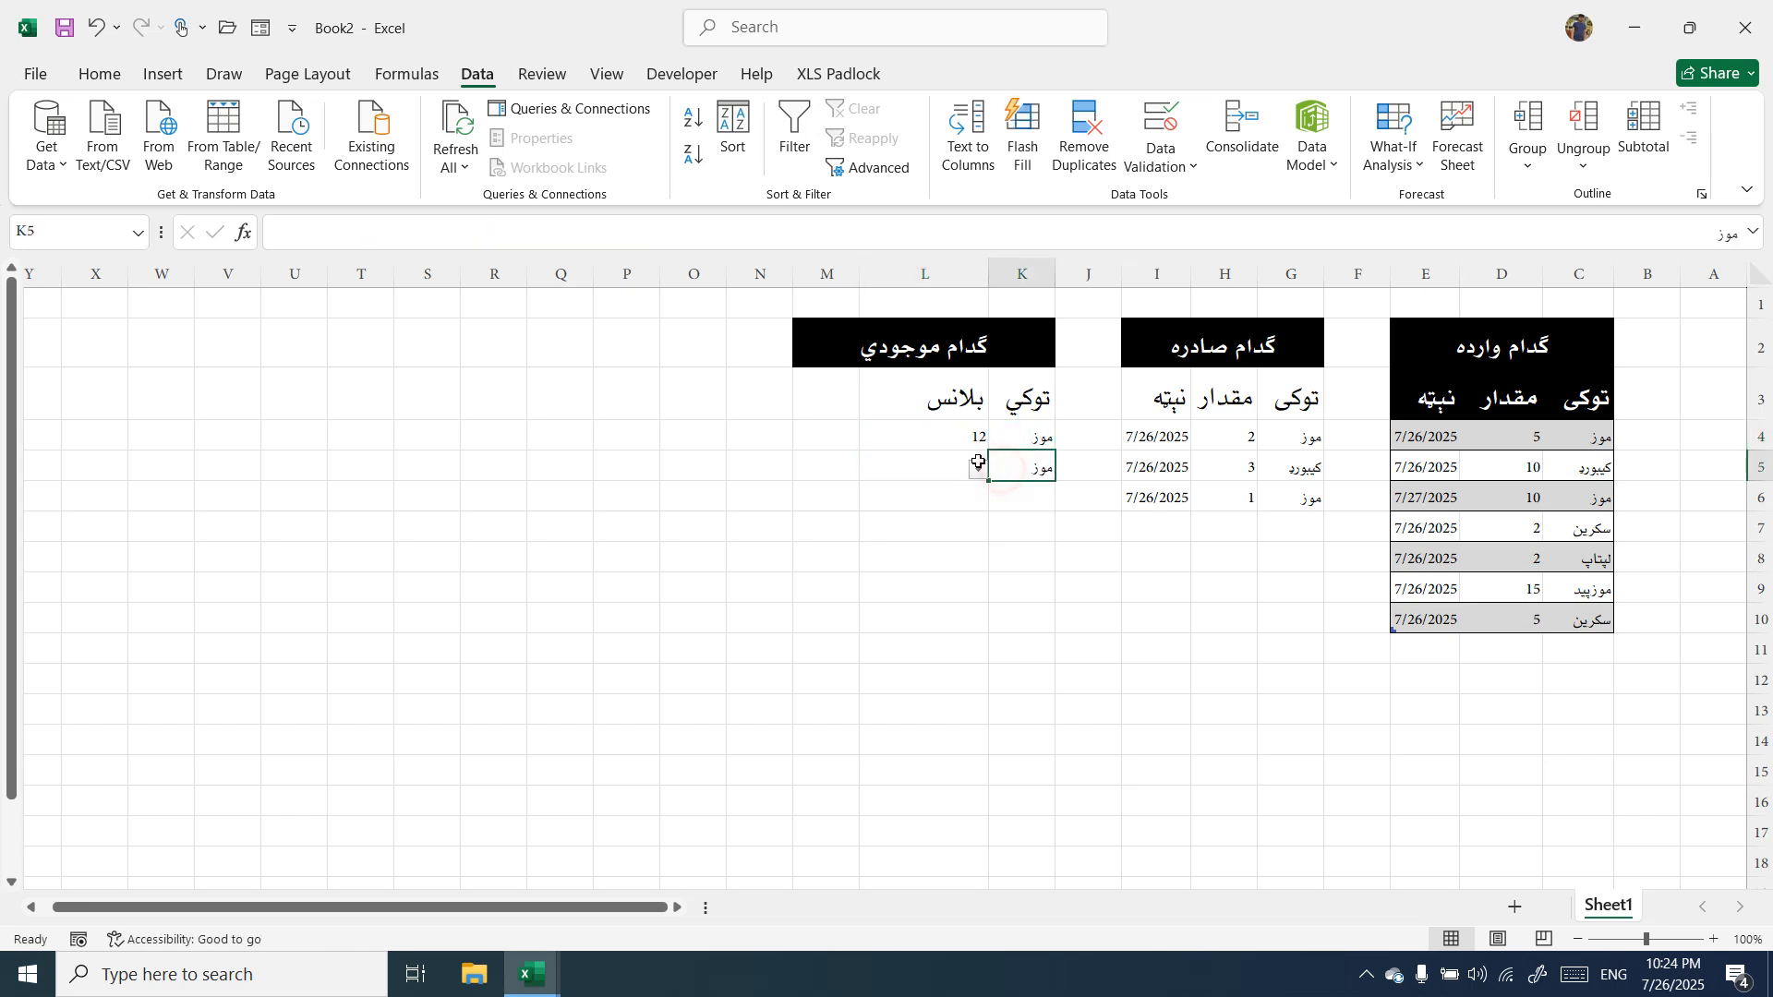
click(979, 469)
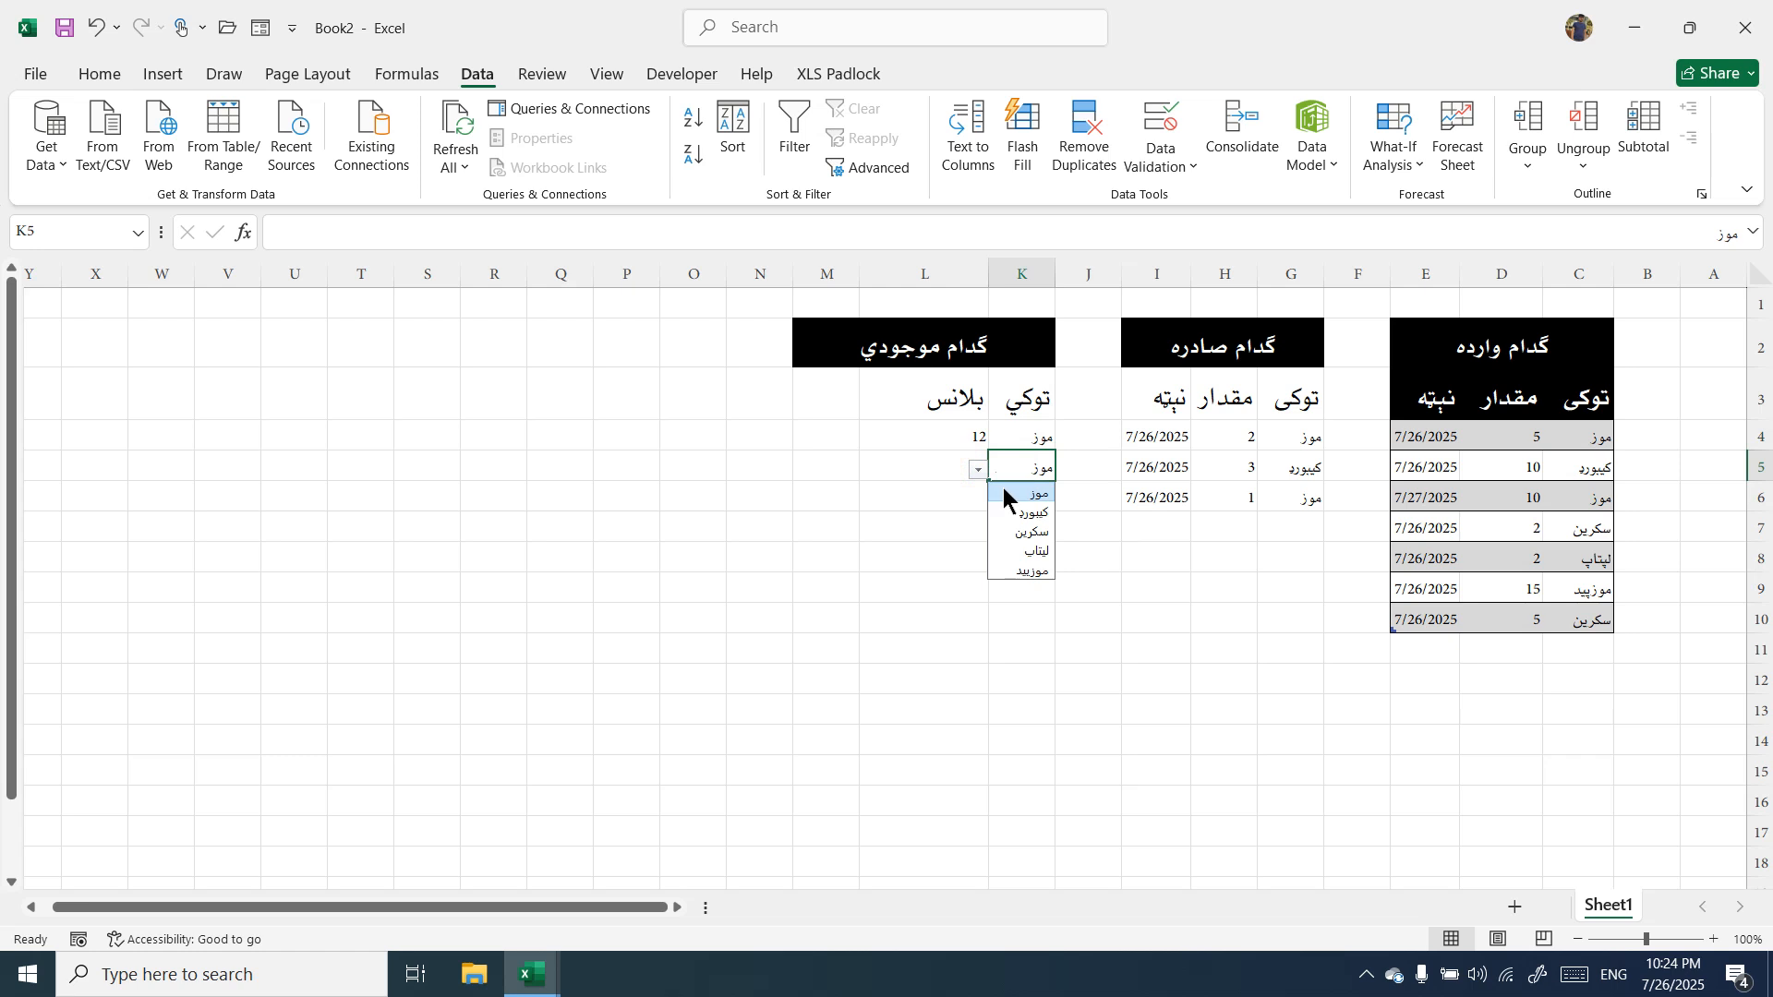
click(1016, 511)
Fill the balance formula from L4 down to L5 for the second item.
click(923, 468)
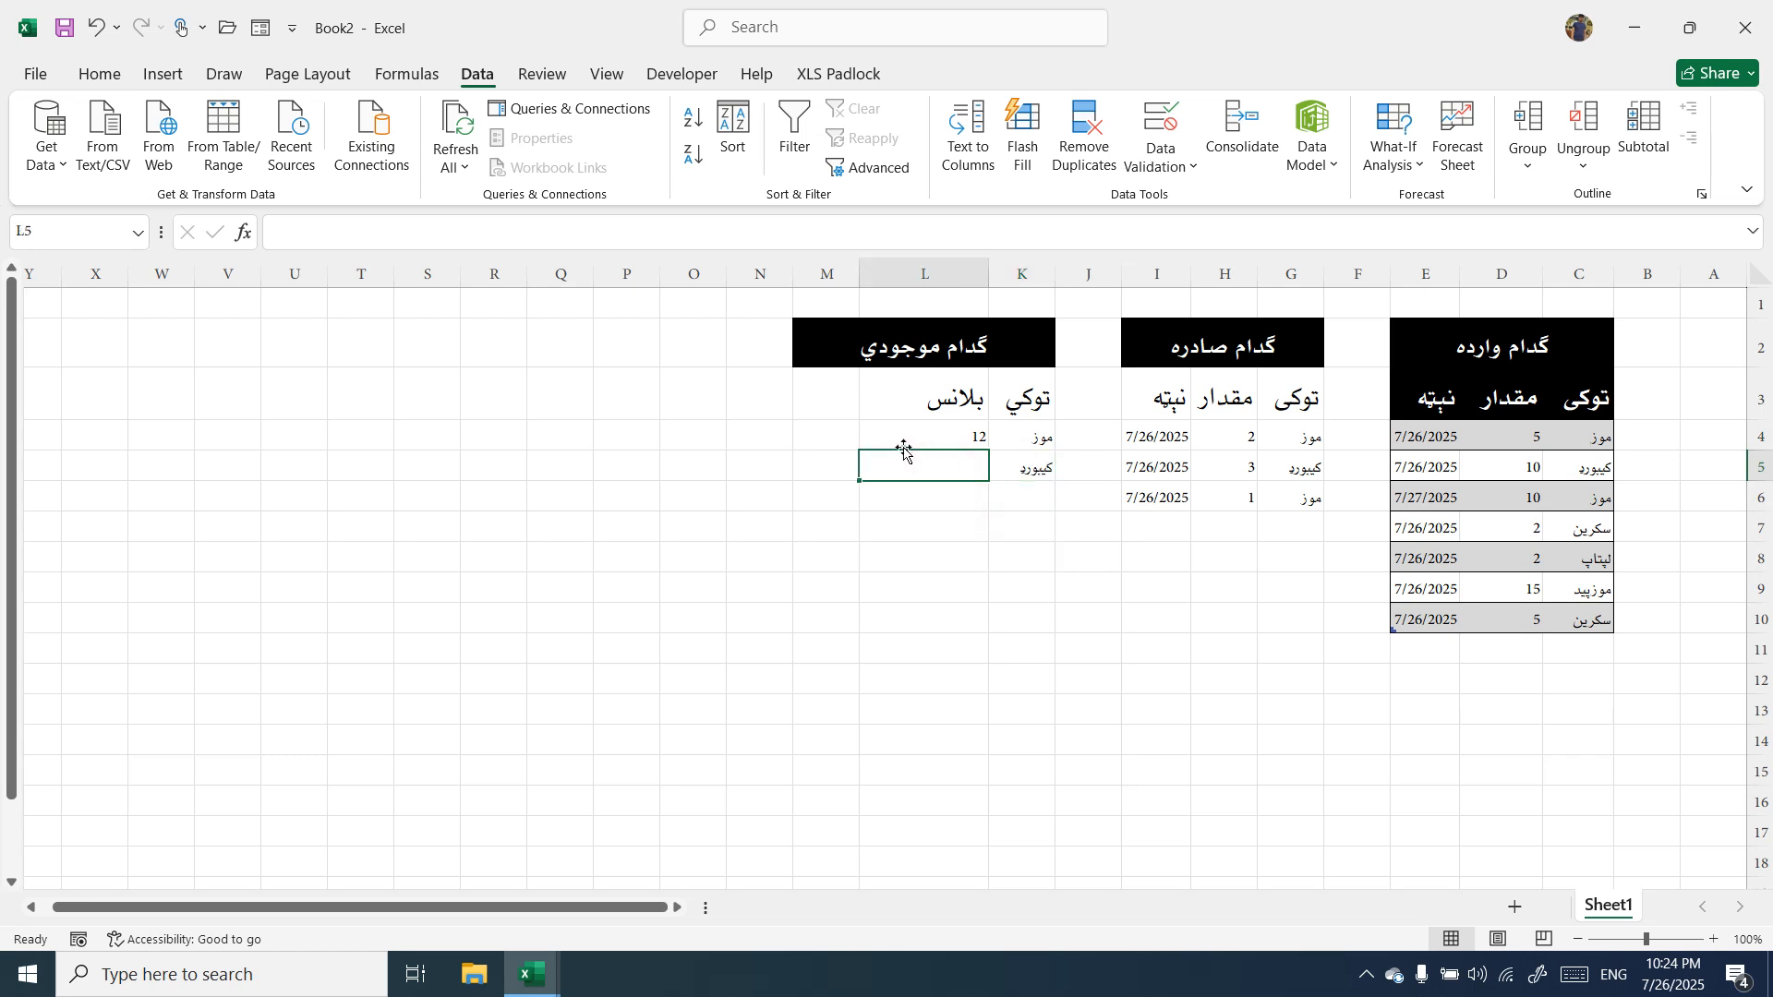
click(912, 437)
drag(863, 451, 860, 478)
click(902, 466)
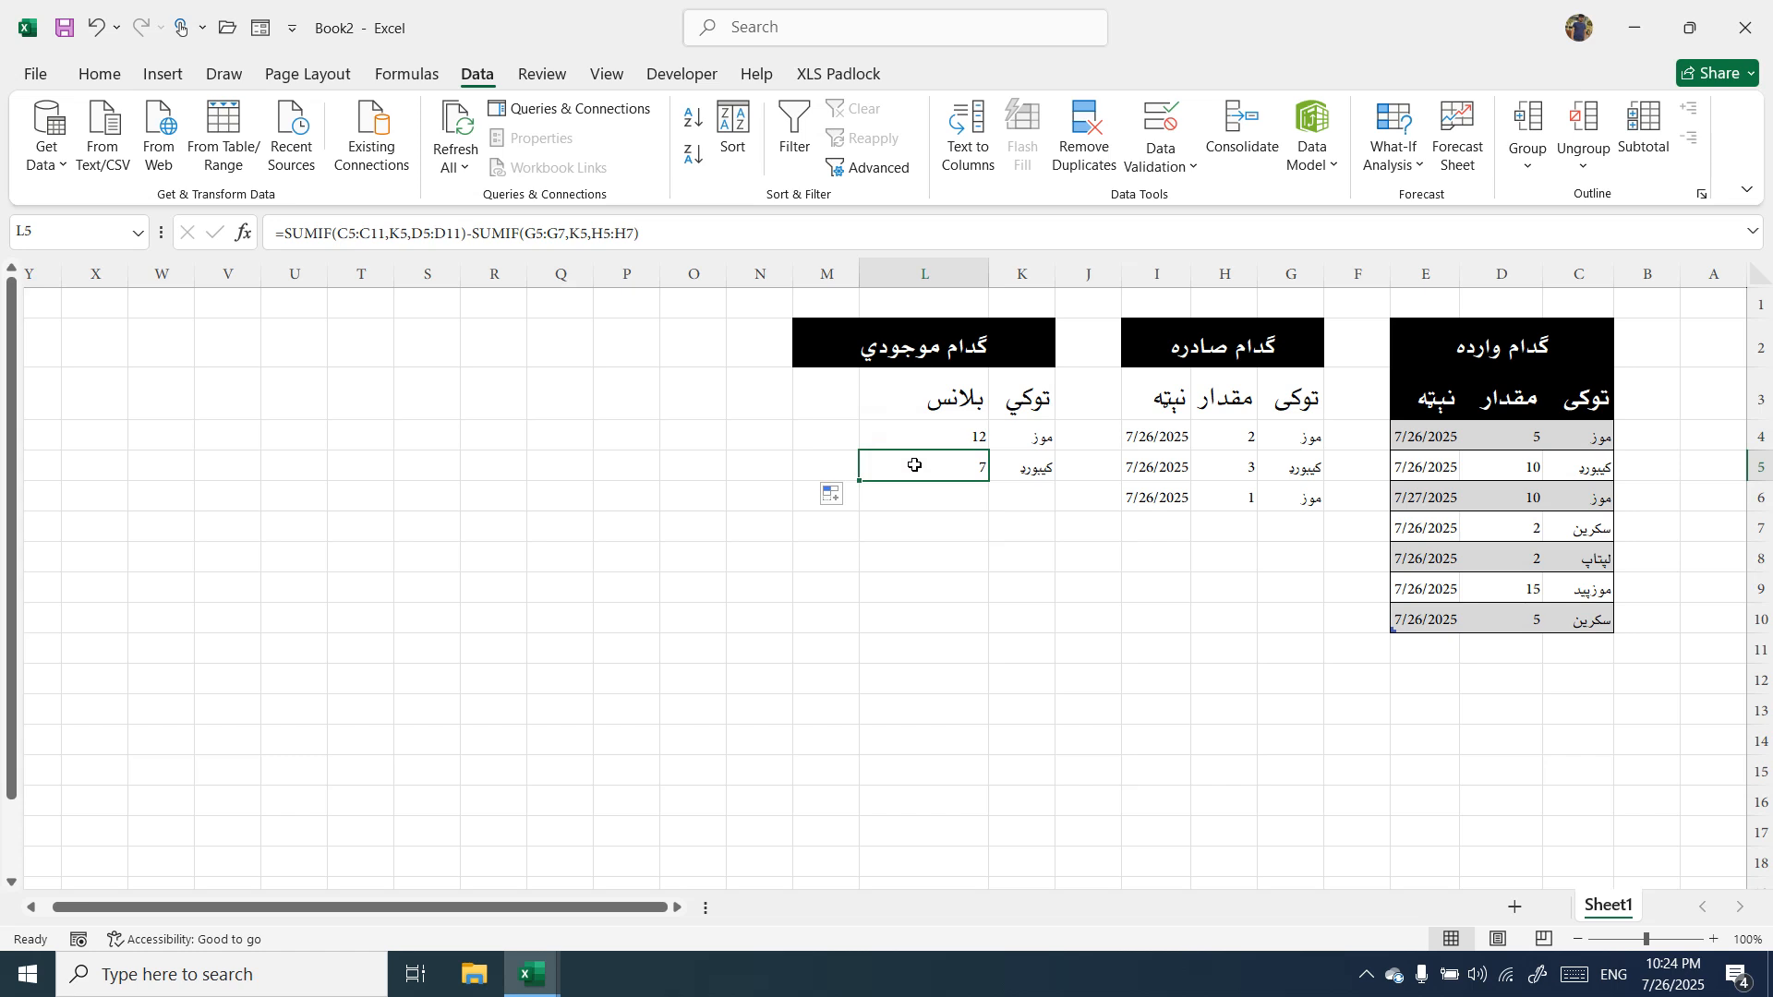